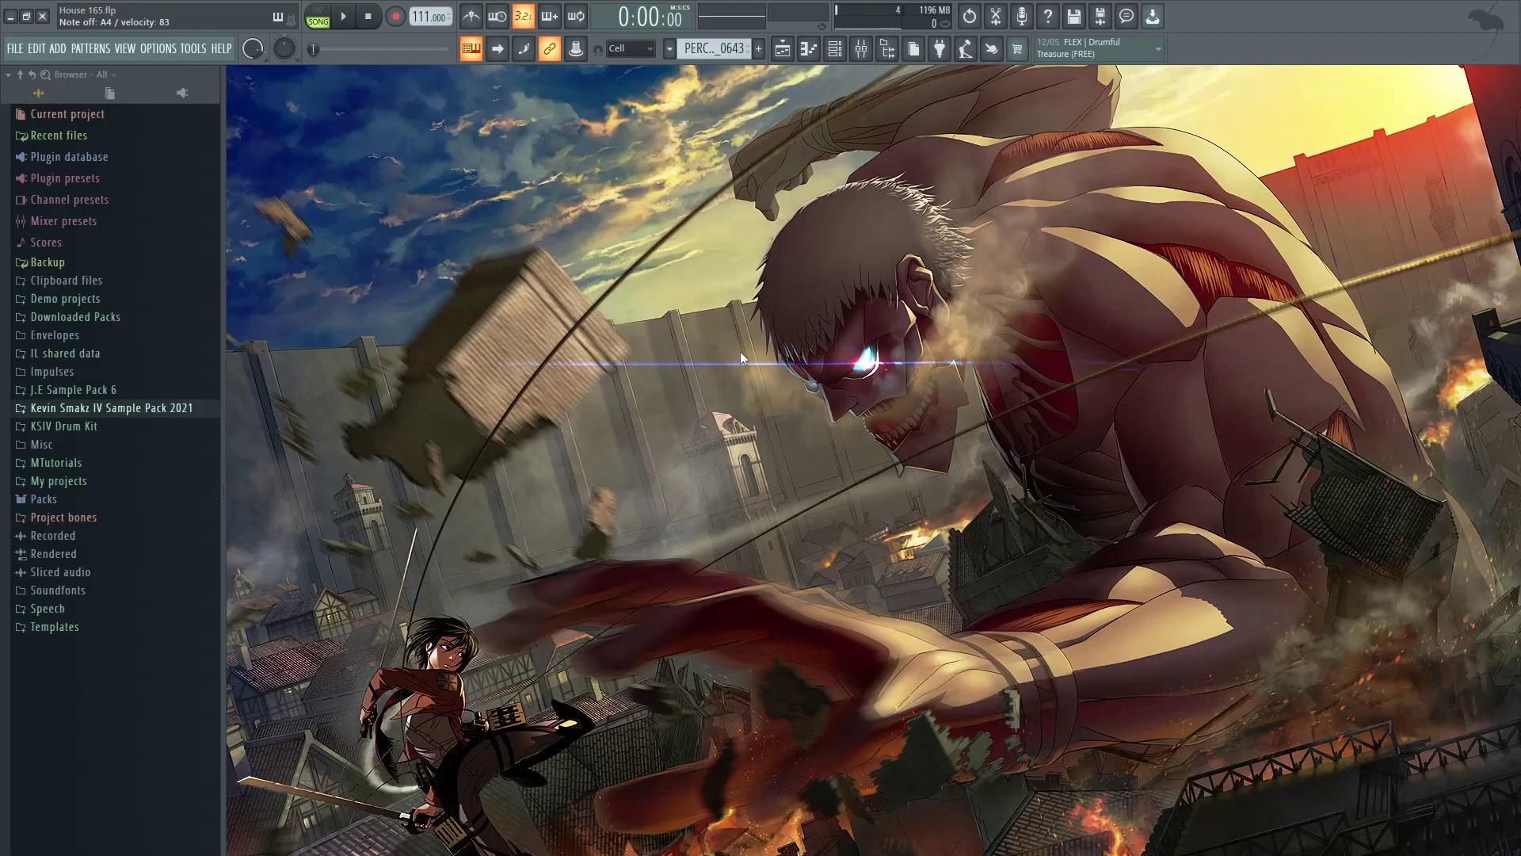
Step: Open the Kevin Smakz IV Sample Pack 2021 folder and look through its Acapellas Collection
left_click(166, 408)
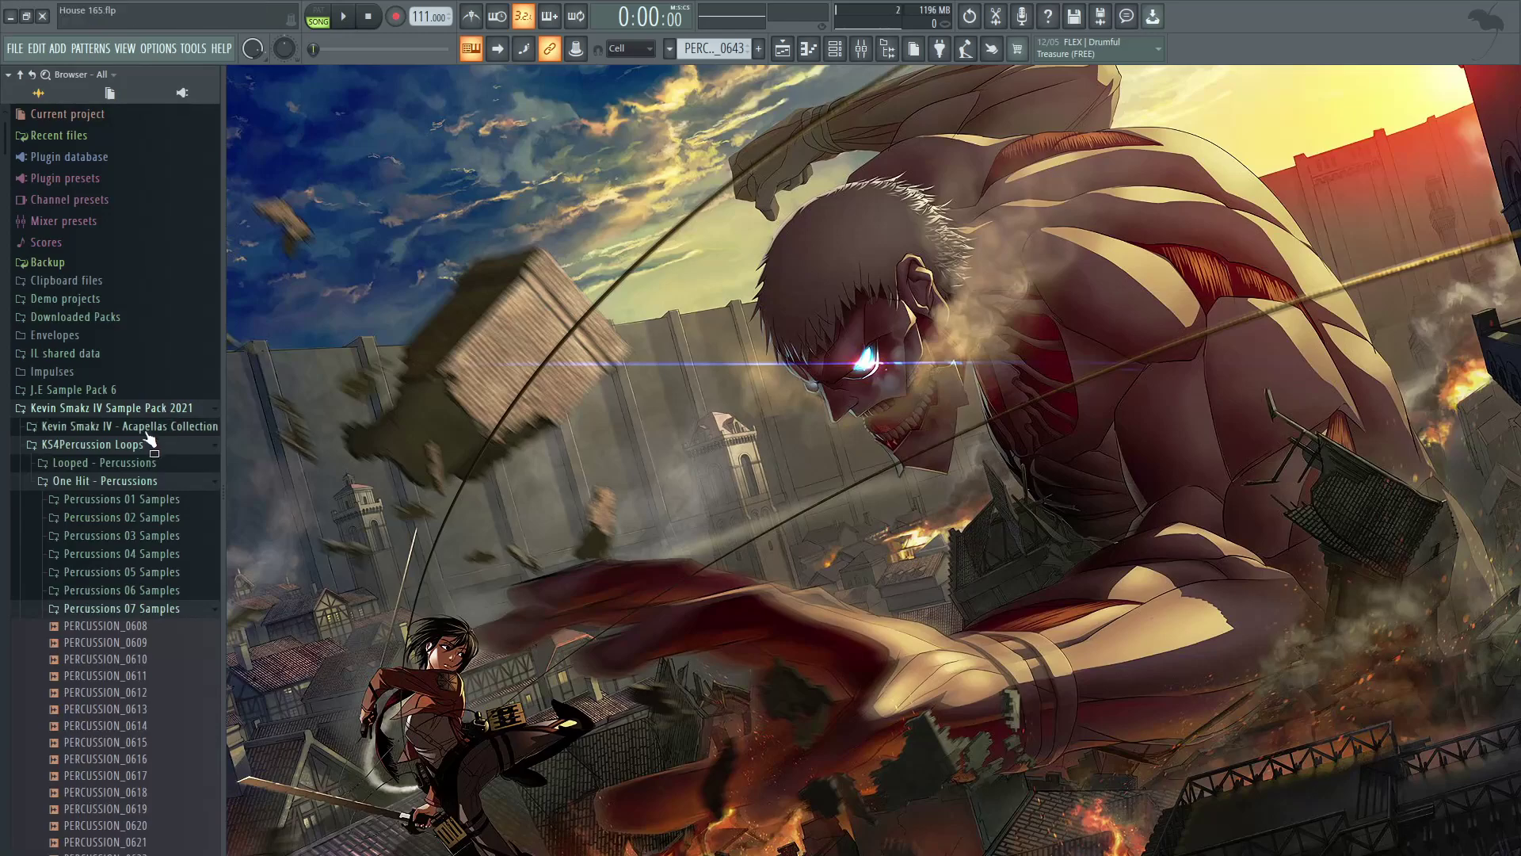
scroll(131, 443, "down", 4)
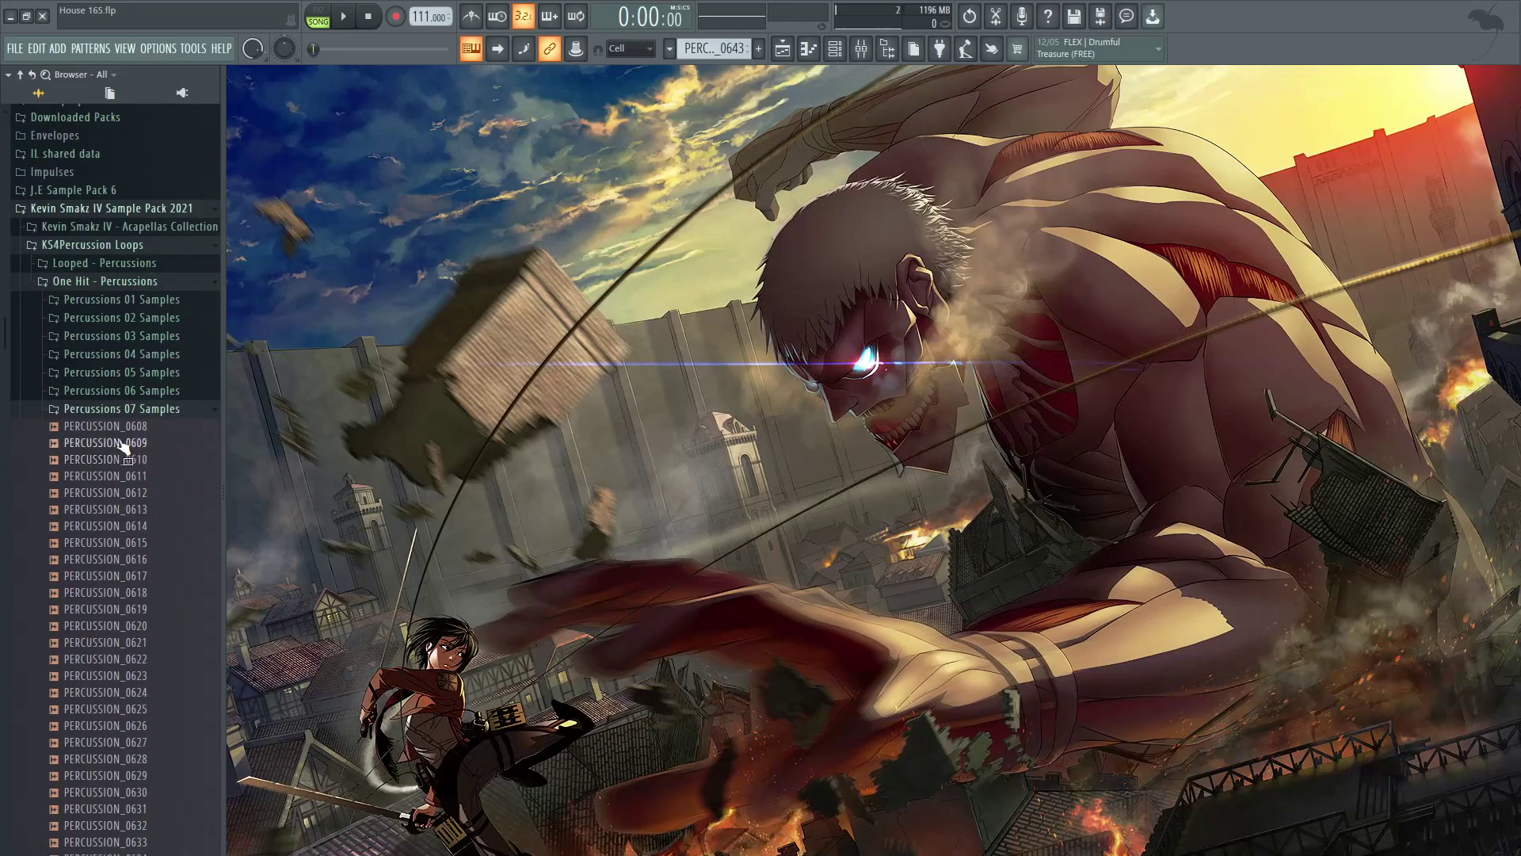
scroll(123, 440, "up", 3)
left_click(143, 386)
left_click_drag(155, 462, 93, 420)
left_click(142, 428)
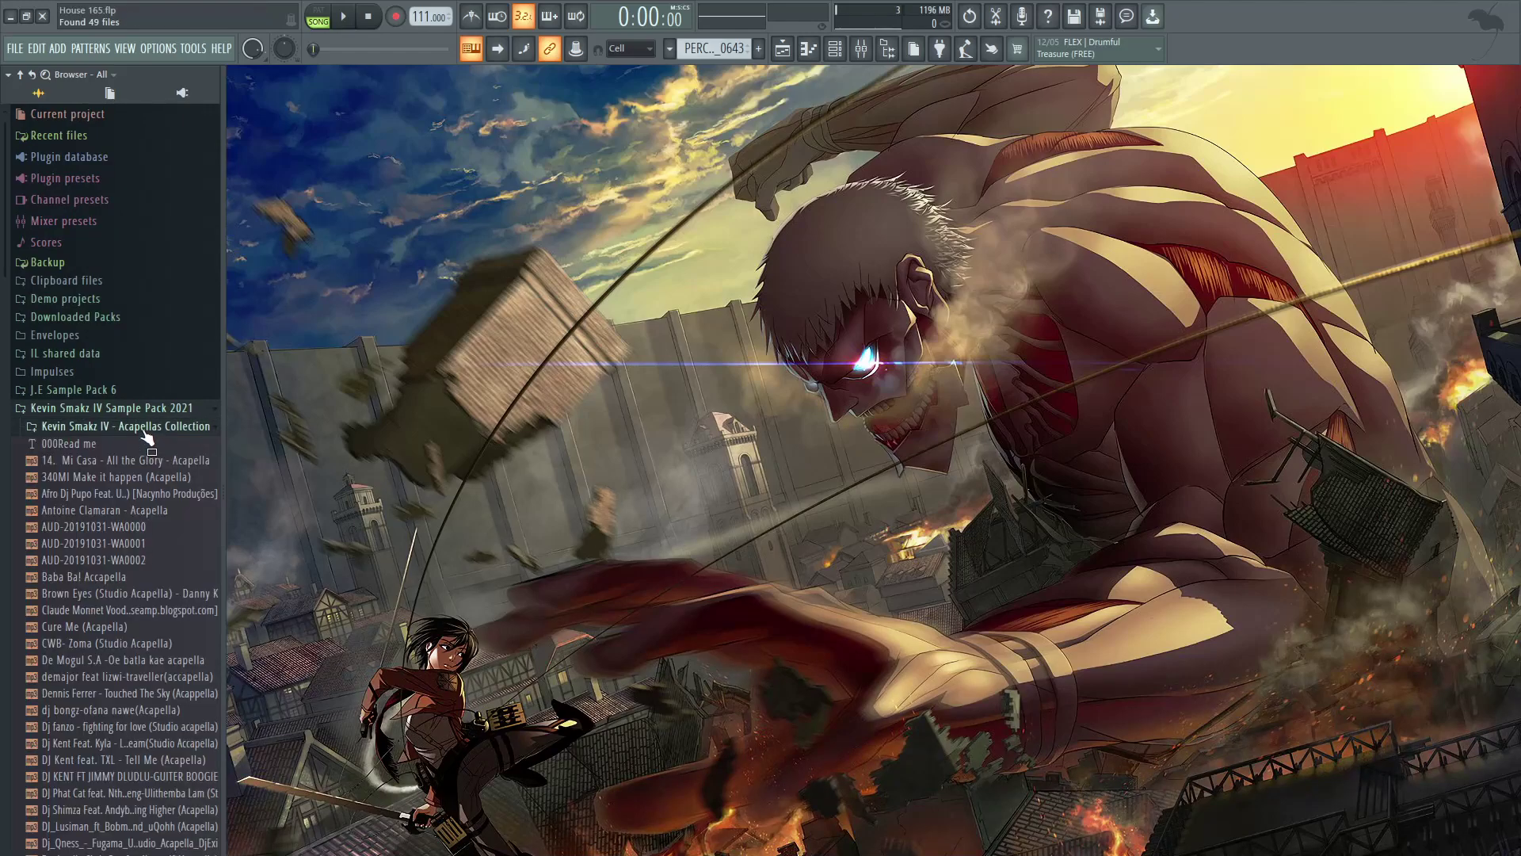
scroll(118, 577, "down", 4)
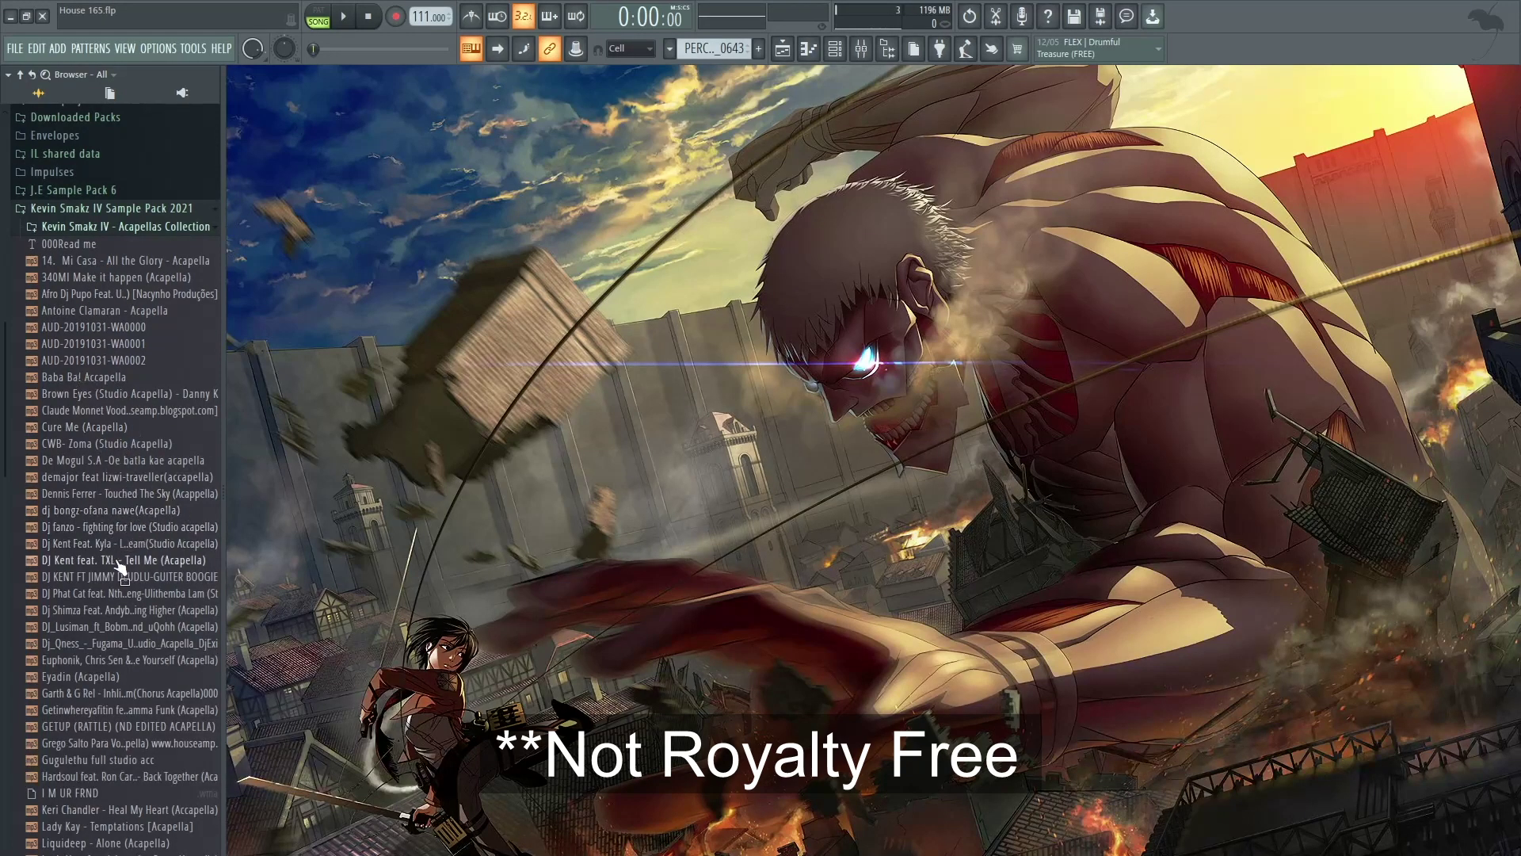
scroll(71, 626, "down", 3)
Step: Open the Cajon folder under KS4Percussion Loops, inside Looped - Percussions
left_click(72, 626)
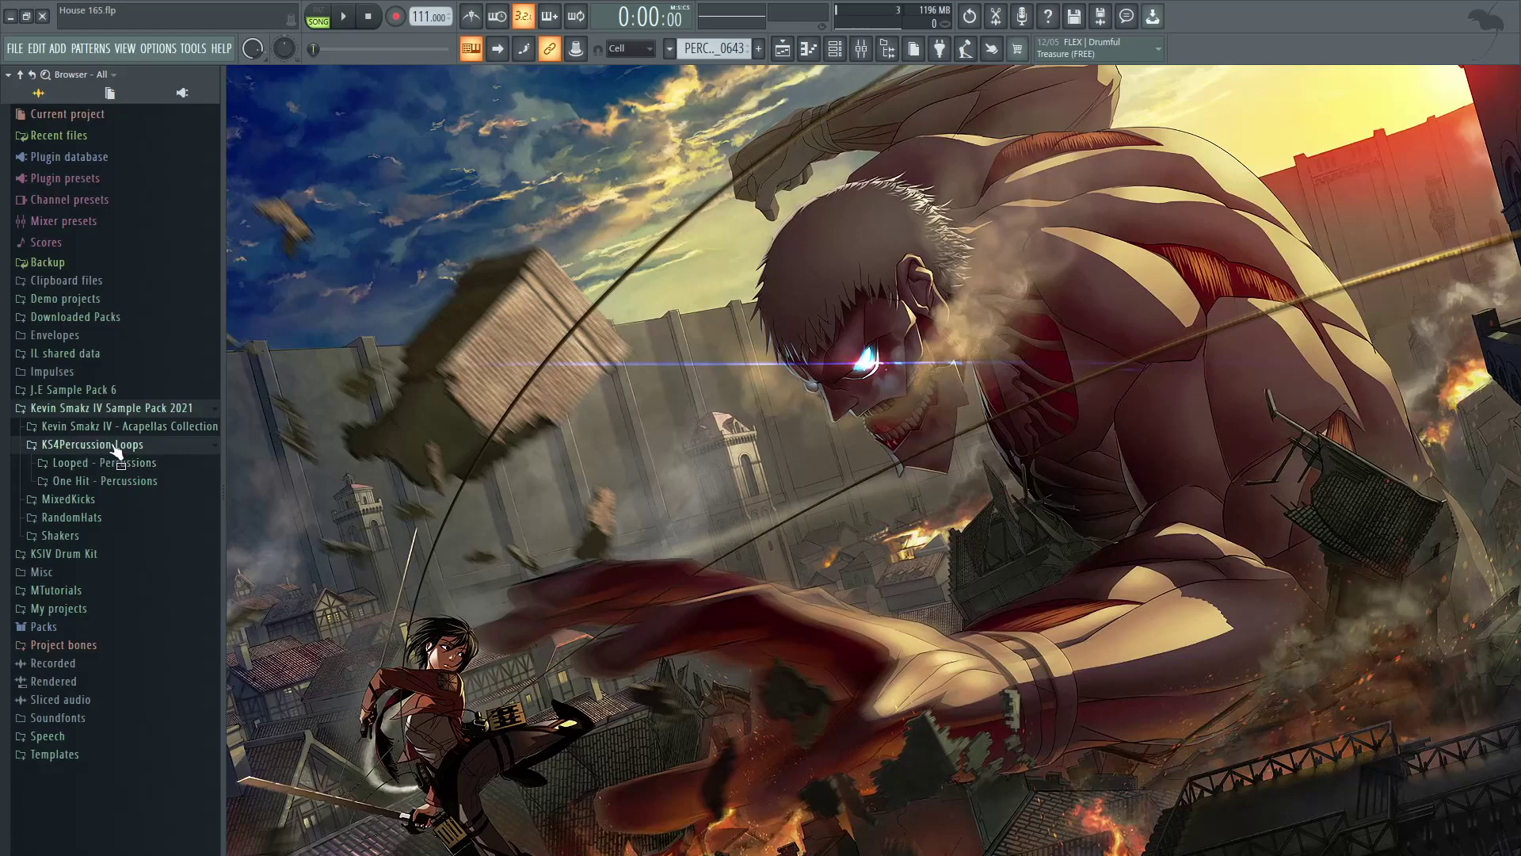
left_click(117, 466)
left_click(121, 465)
left_click(117, 464)
left_click(111, 481)
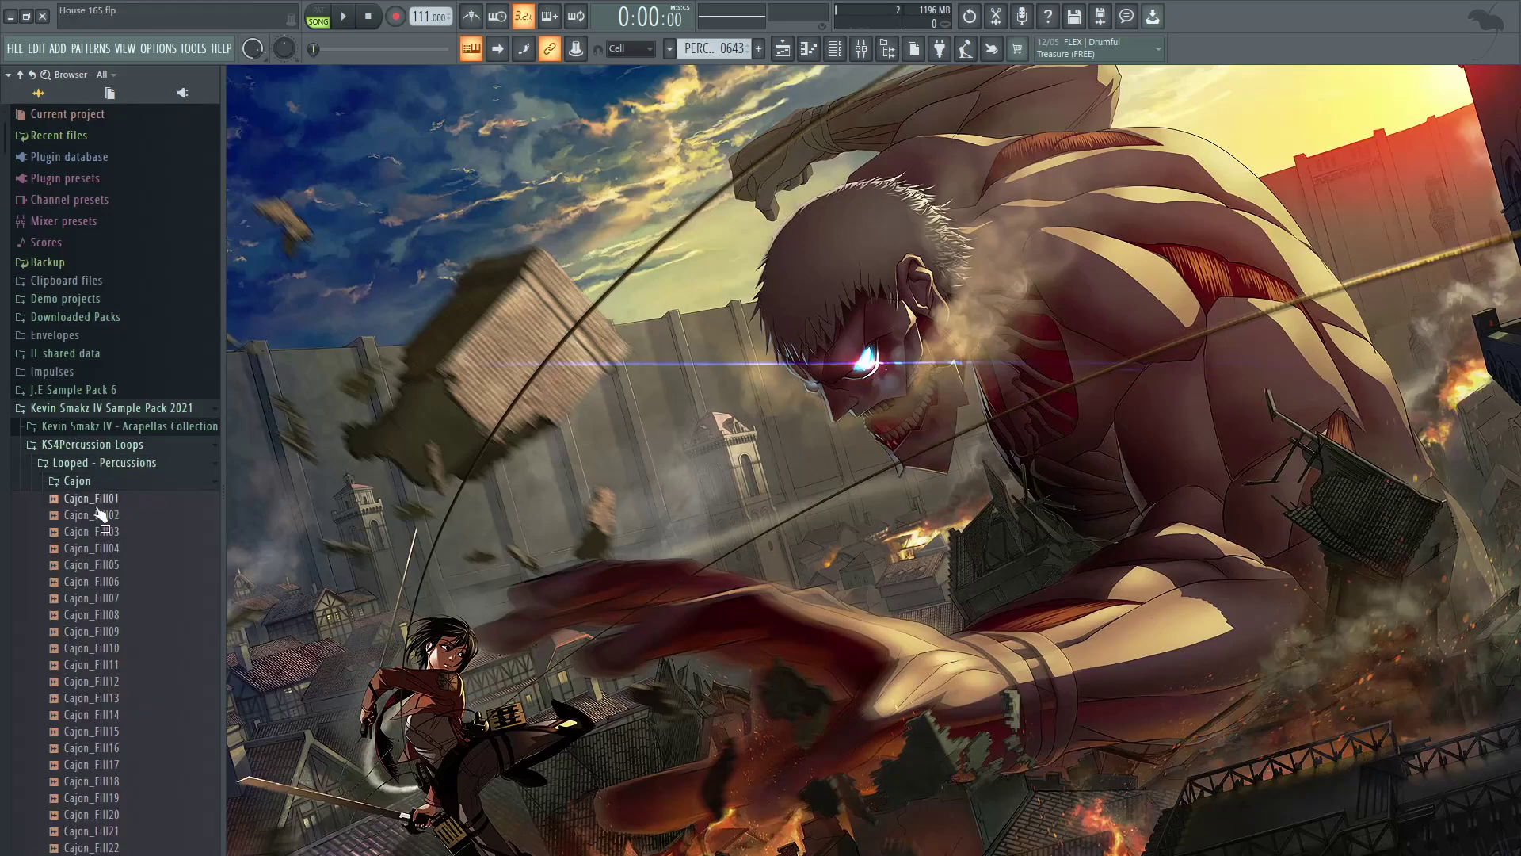
Step: Preview several Cajon samples from different parts of the folder, beginning with Cajon_Fill08
left_click(151, 615)
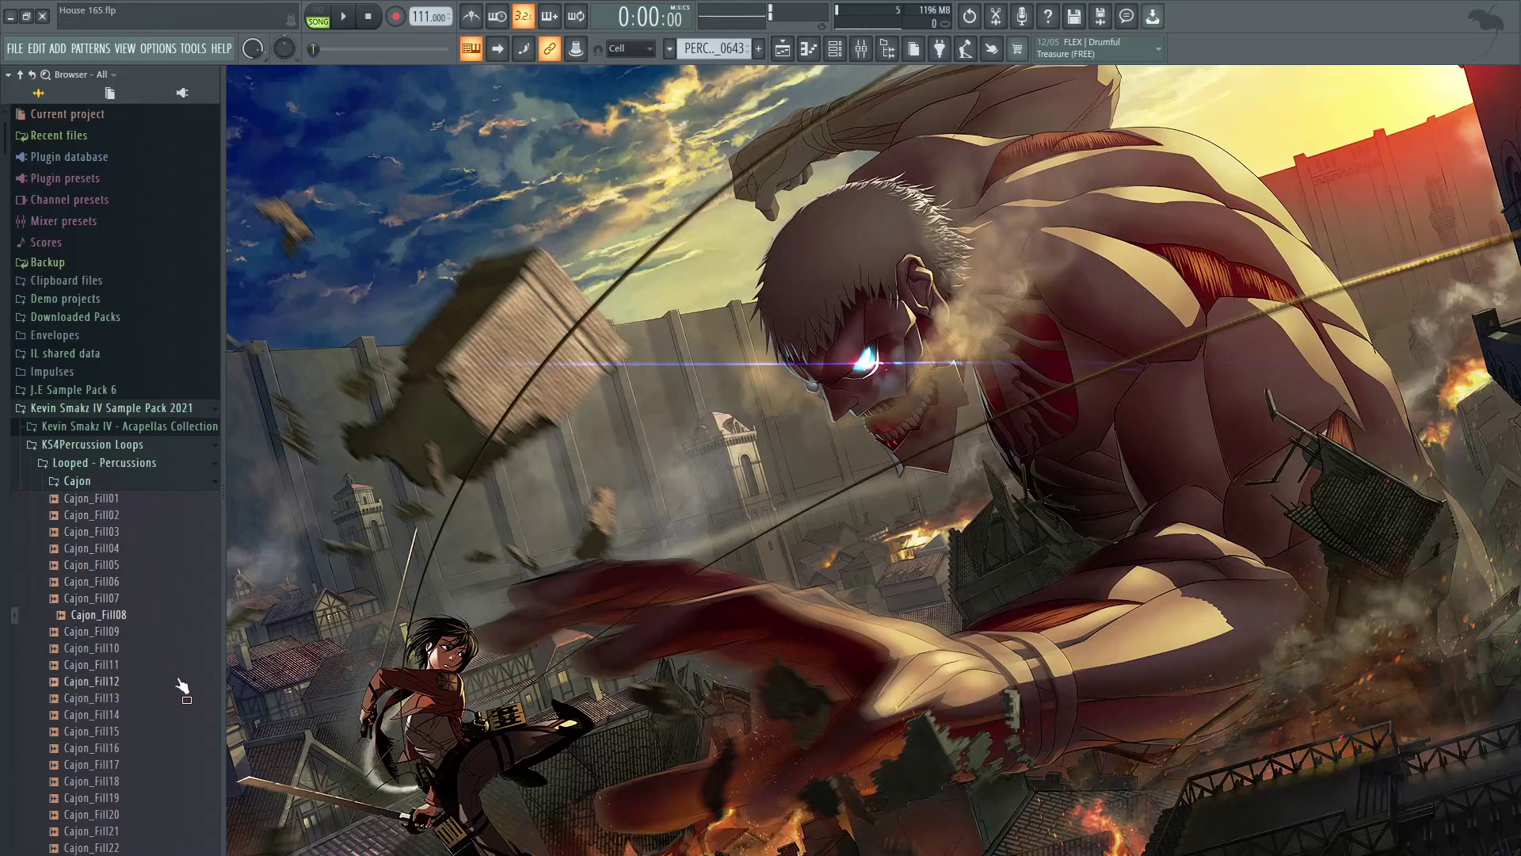
left_click(164, 730)
scroll(164, 725, "down", 5)
left_click(164, 716)
scroll(164, 717, "down", 4)
left_click(163, 702)
scroll(164, 705, "down", 4)
left_click(161, 716)
scroll(158, 720, "down", 5)
scroll(159, 716, "up", 17)
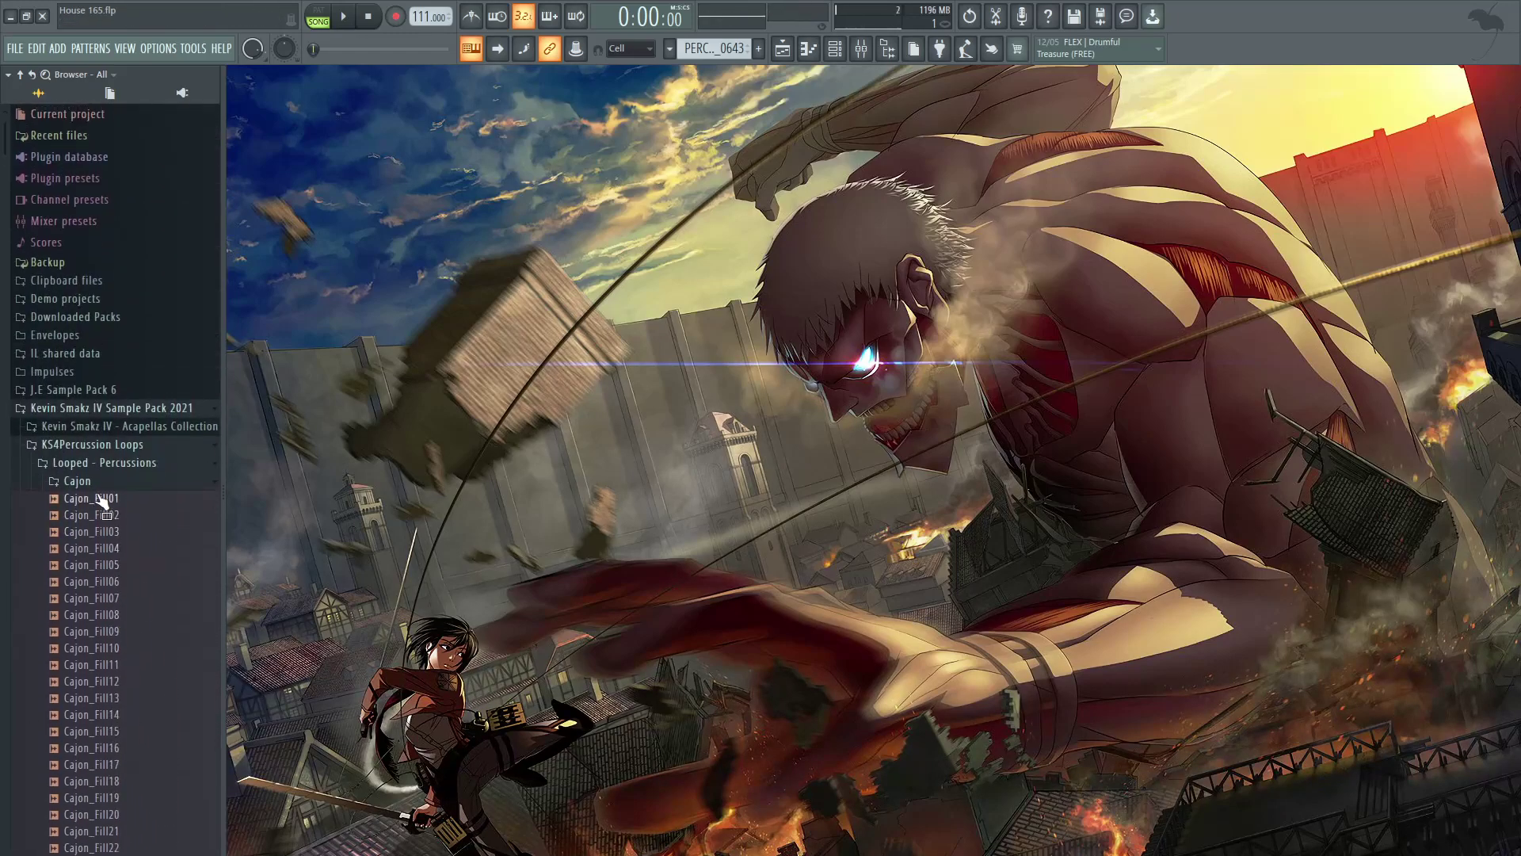
Step: Switch from the Cajon to the Conga folder and preview Conga_Loop03(140BPM), Conga_Loop16(100BPM), Conga_Loop31(100BPM) and Conga_Loop48(100BPM)
left_click(101, 483)
left_click(103, 499)
left_click(120, 569)
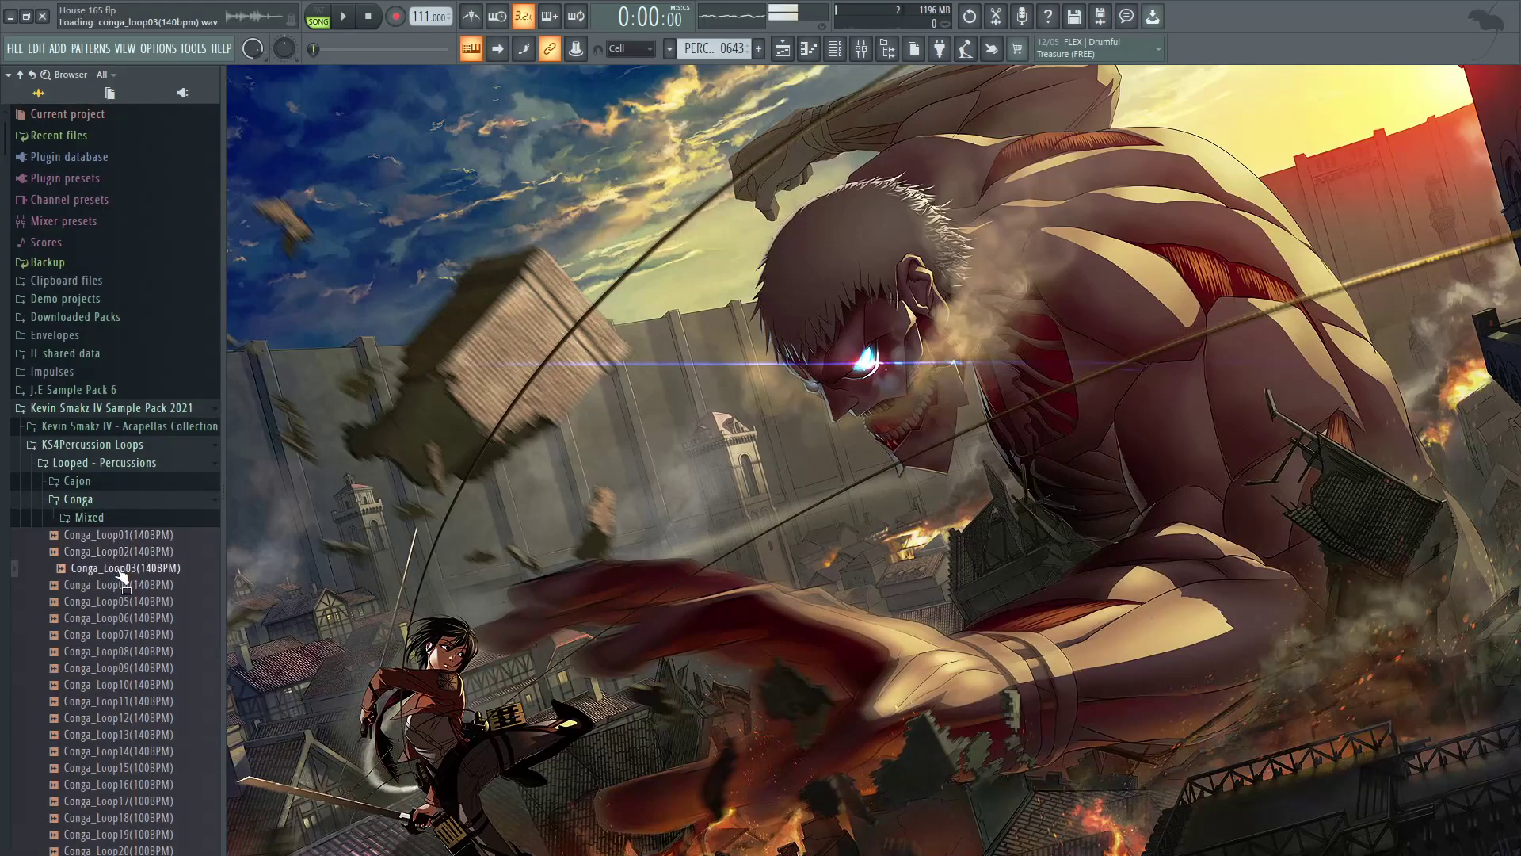
scroll(122, 583, "down", 4)
left_click(127, 586)
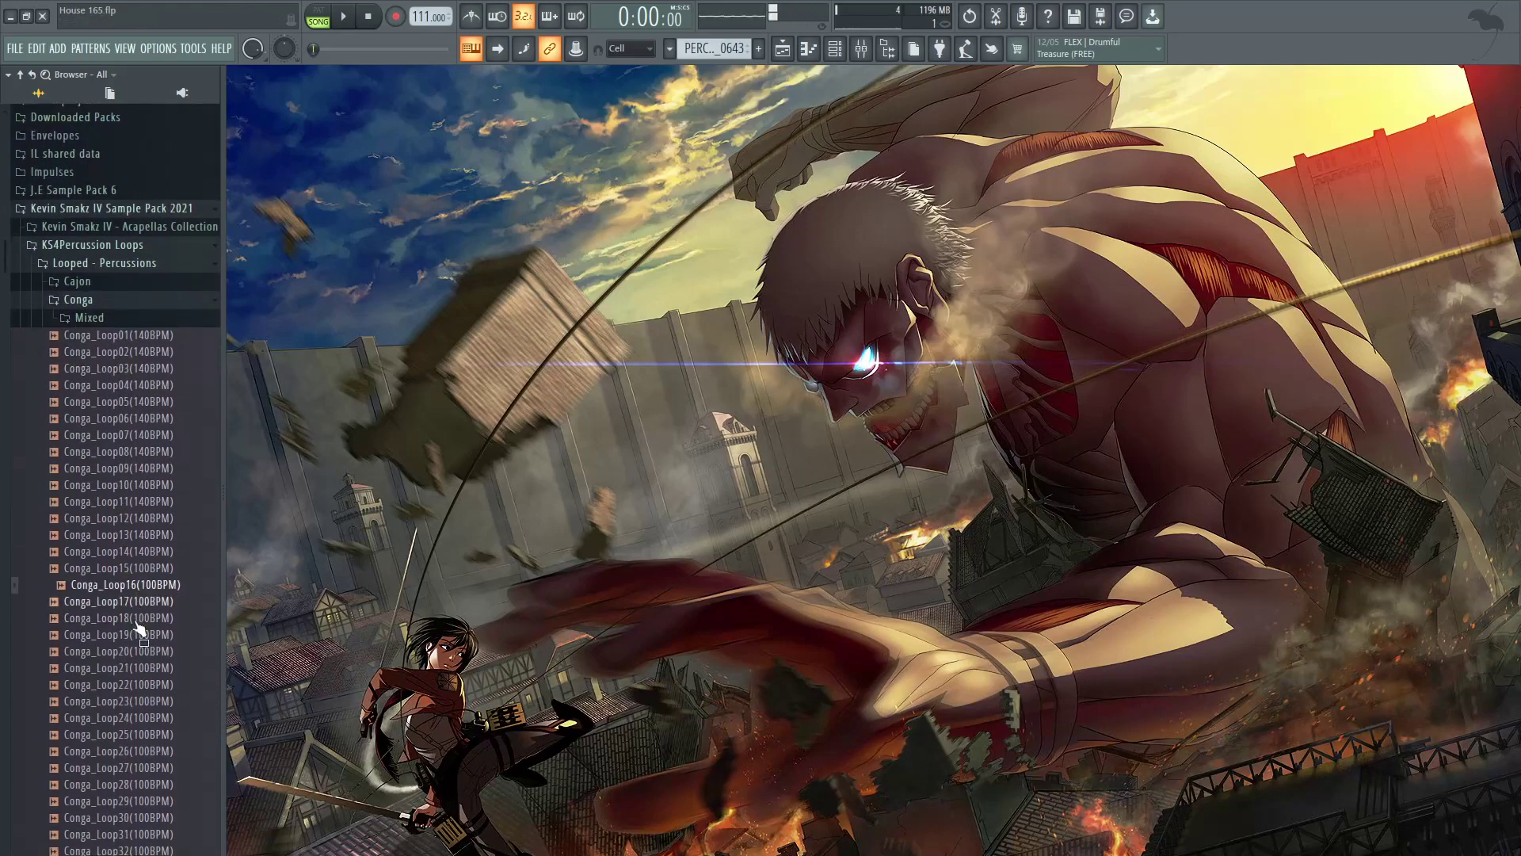
scroll(130, 648, "down", 4)
left_click(133, 631)
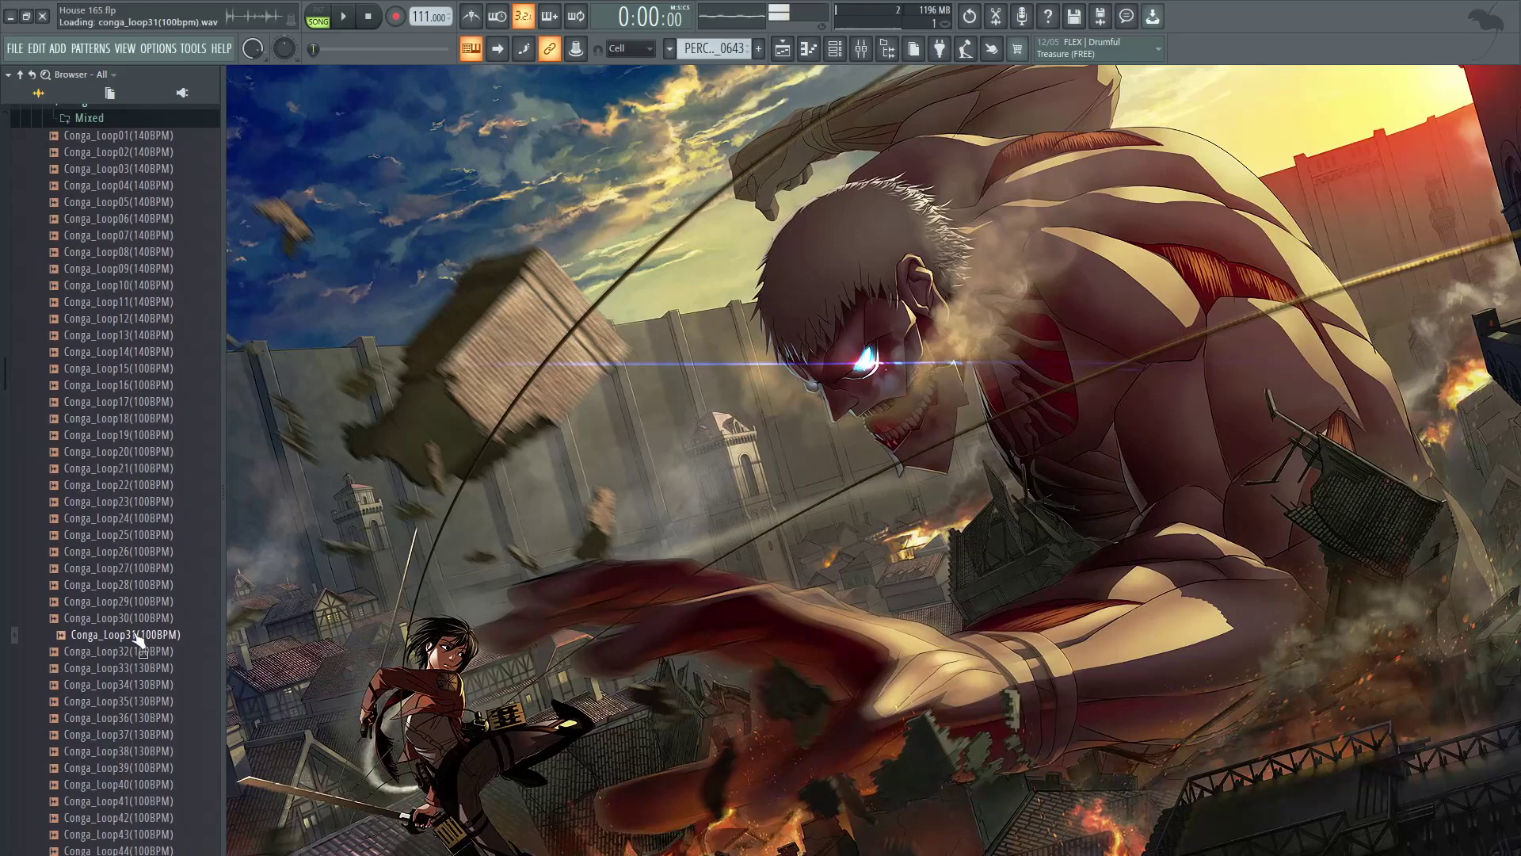
scroll(135, 634, "down", 4)
scroll(135, 634, "down", 4)
left_click(129, 519)
Step: Preview the conga fills Fill_07, Fill_10, Fill_13 and Fill_15
left_click(138, 653)
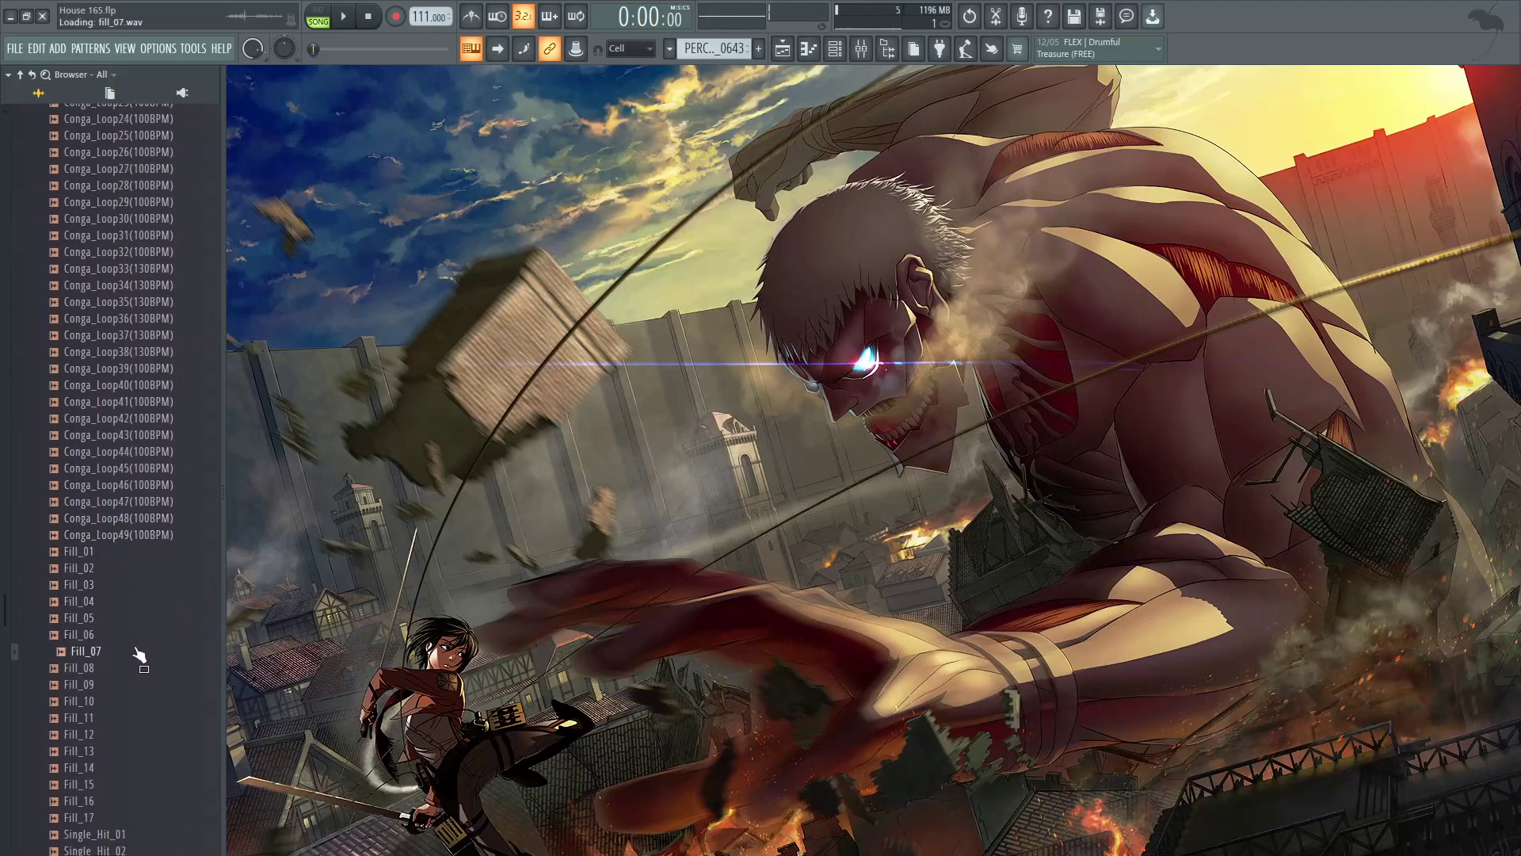
left_click(138, 703)
left_click(136, 752)
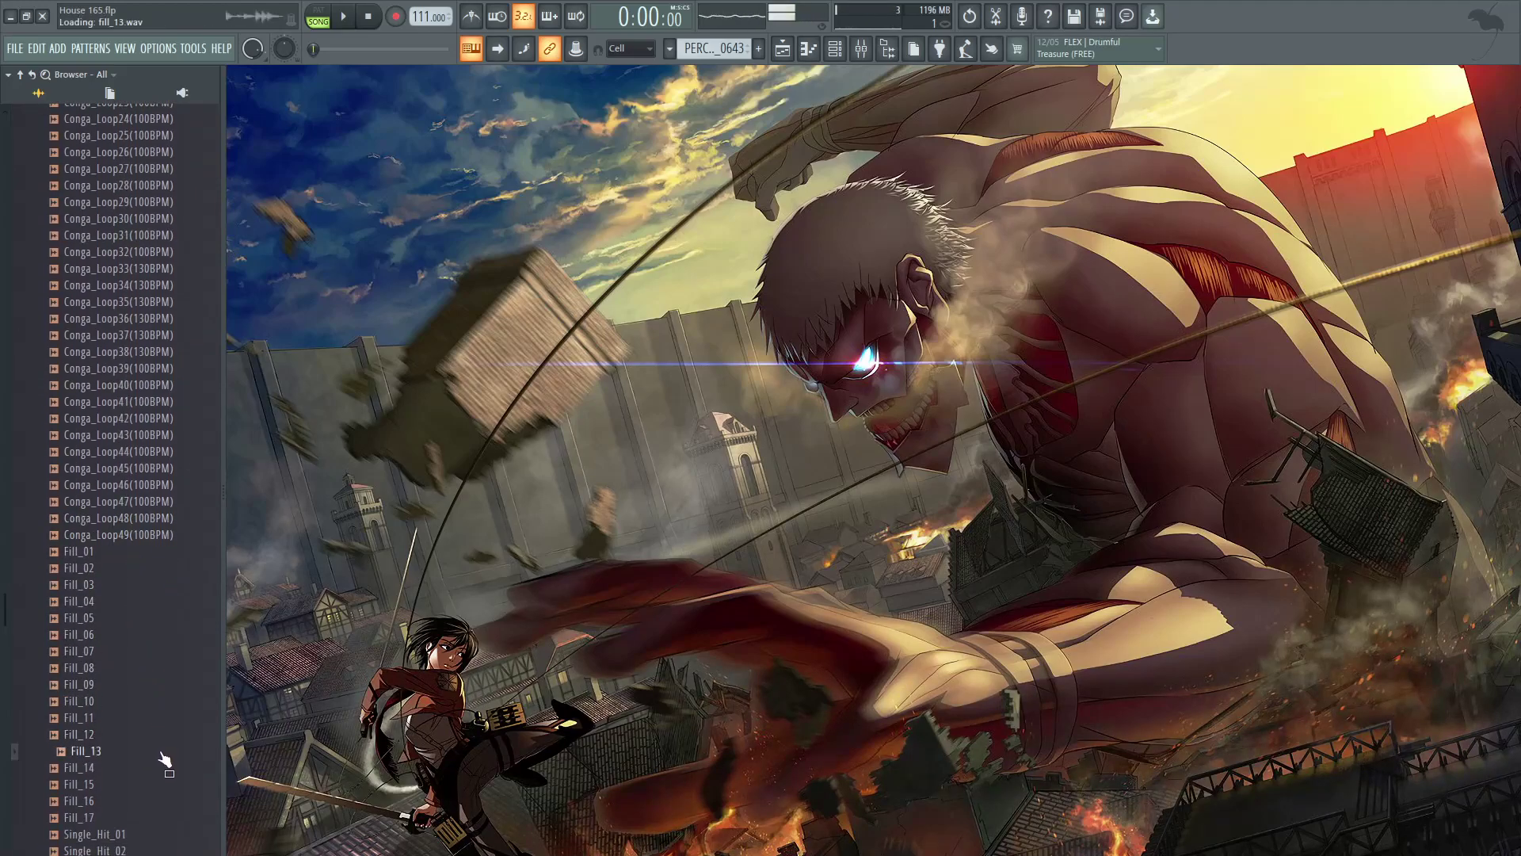
left_click(131, 783)
scroll(132, 783, "up", 15)
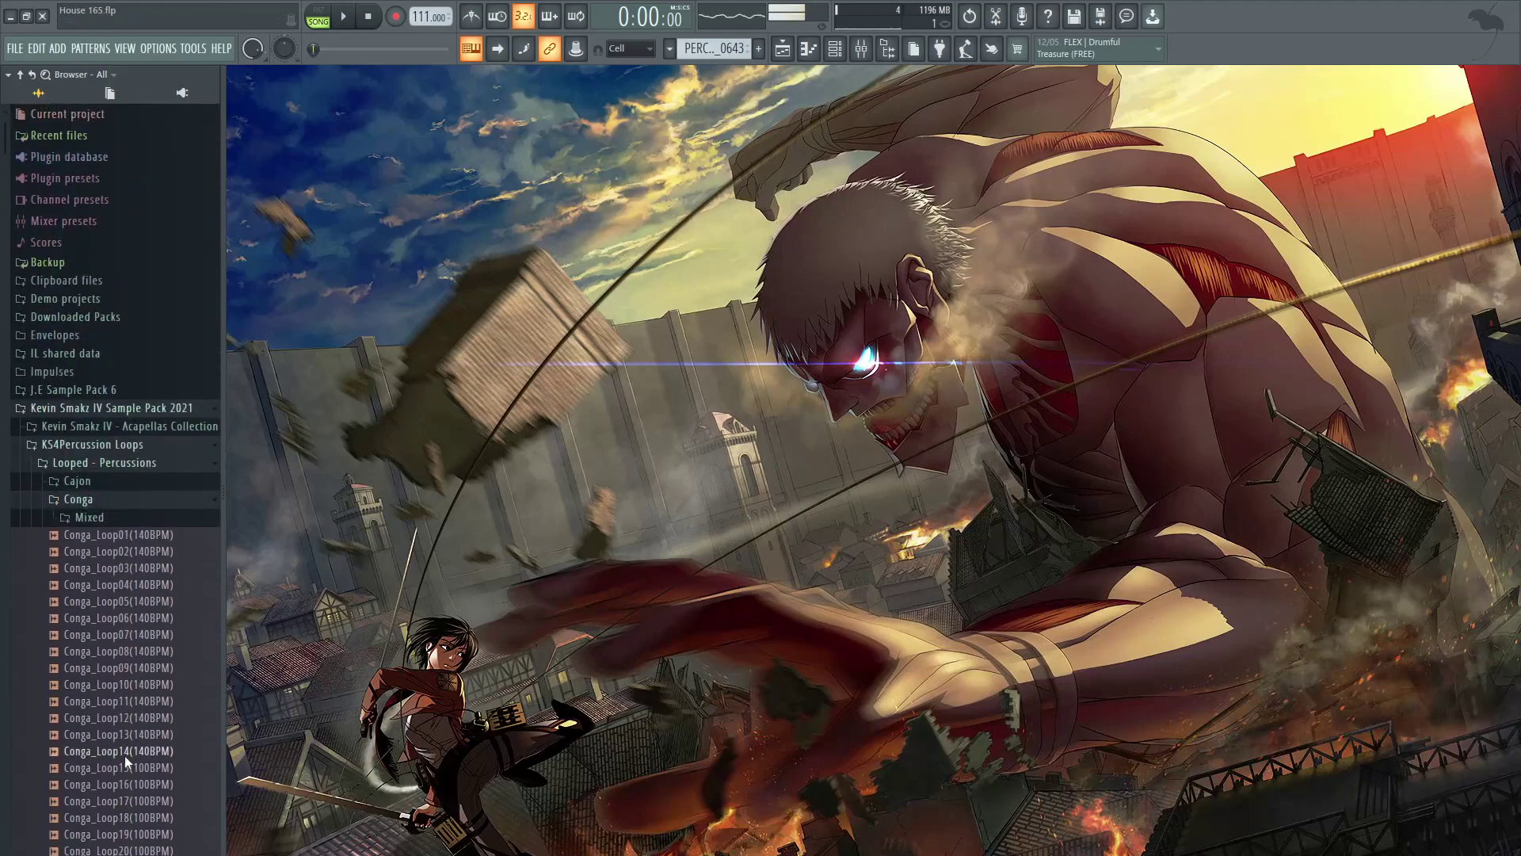
Step: Open the Mixed subfolder, preview conga samples including Conga - Mixed (9), and collapse the Mixed and Conga folders
left_click(99, 520)
scroll(108, 629, "down", 8)
scroll(117, 552, "up", 4)
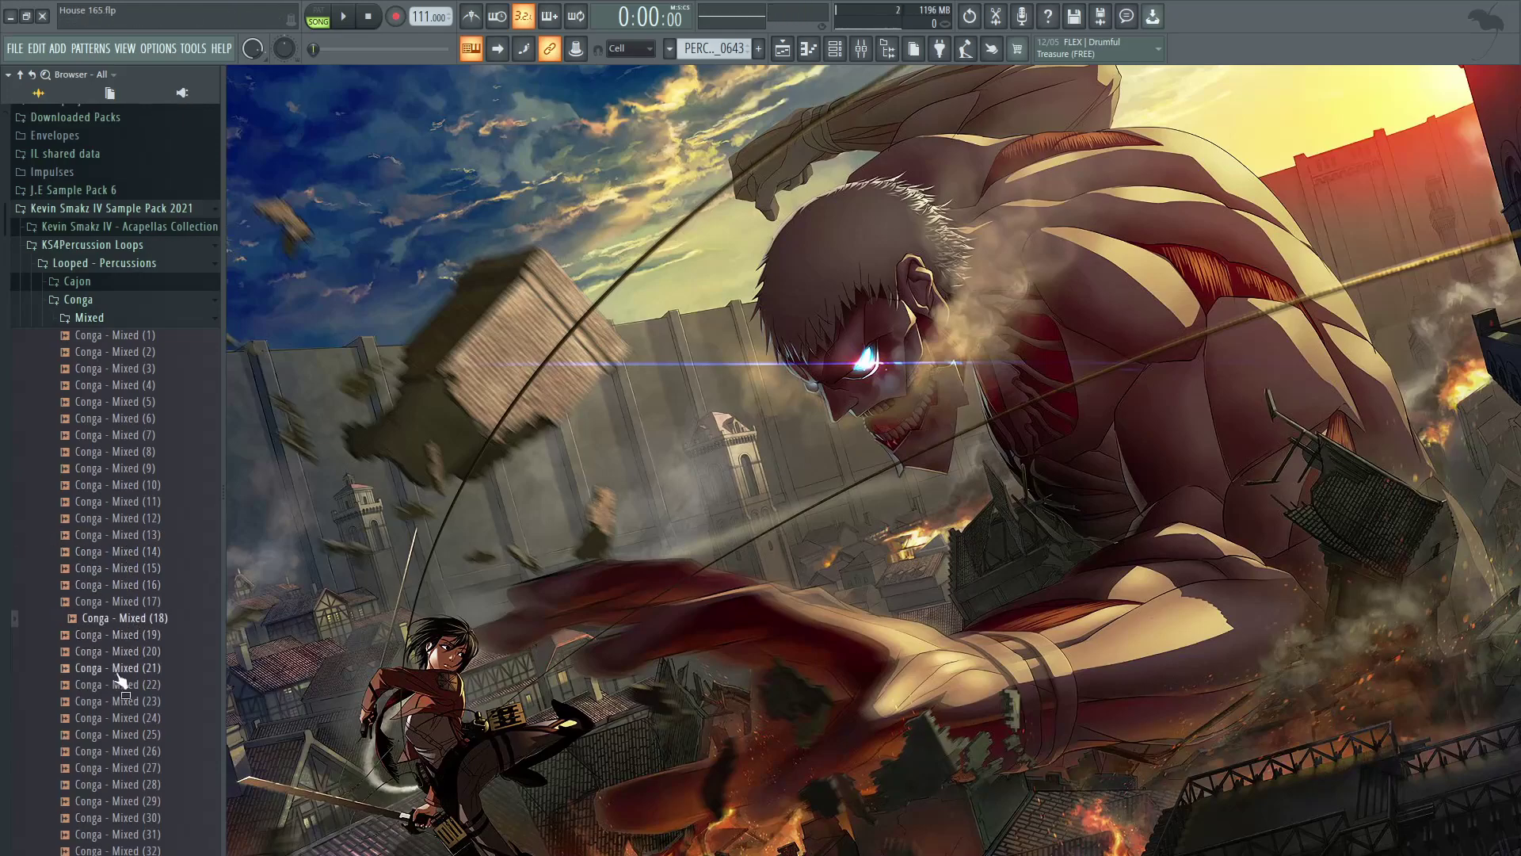
left_click(115, 467)
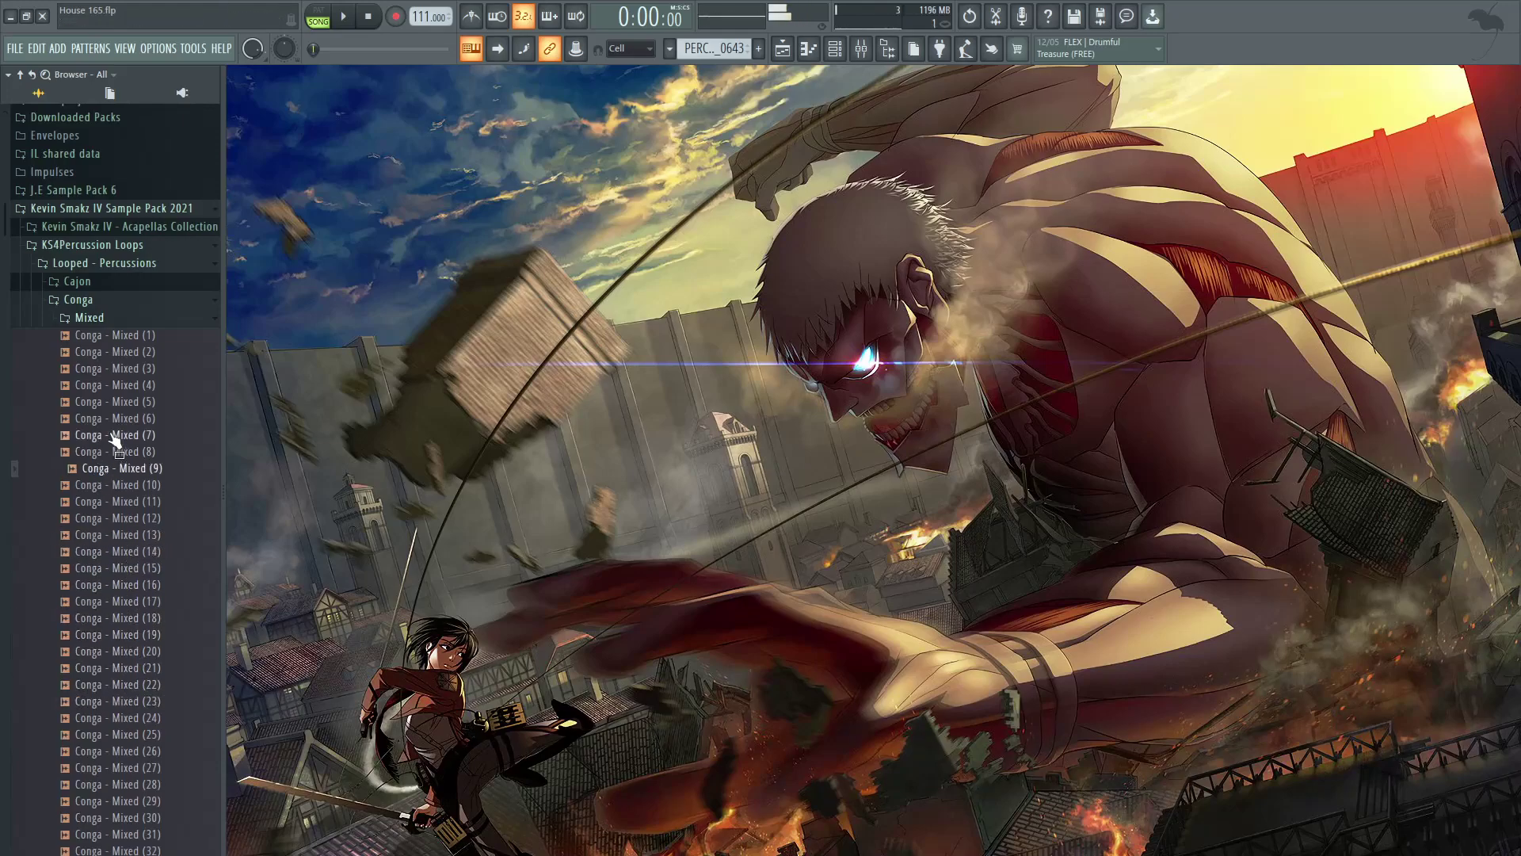
left_click(118, 318)
left_click(125, 301)
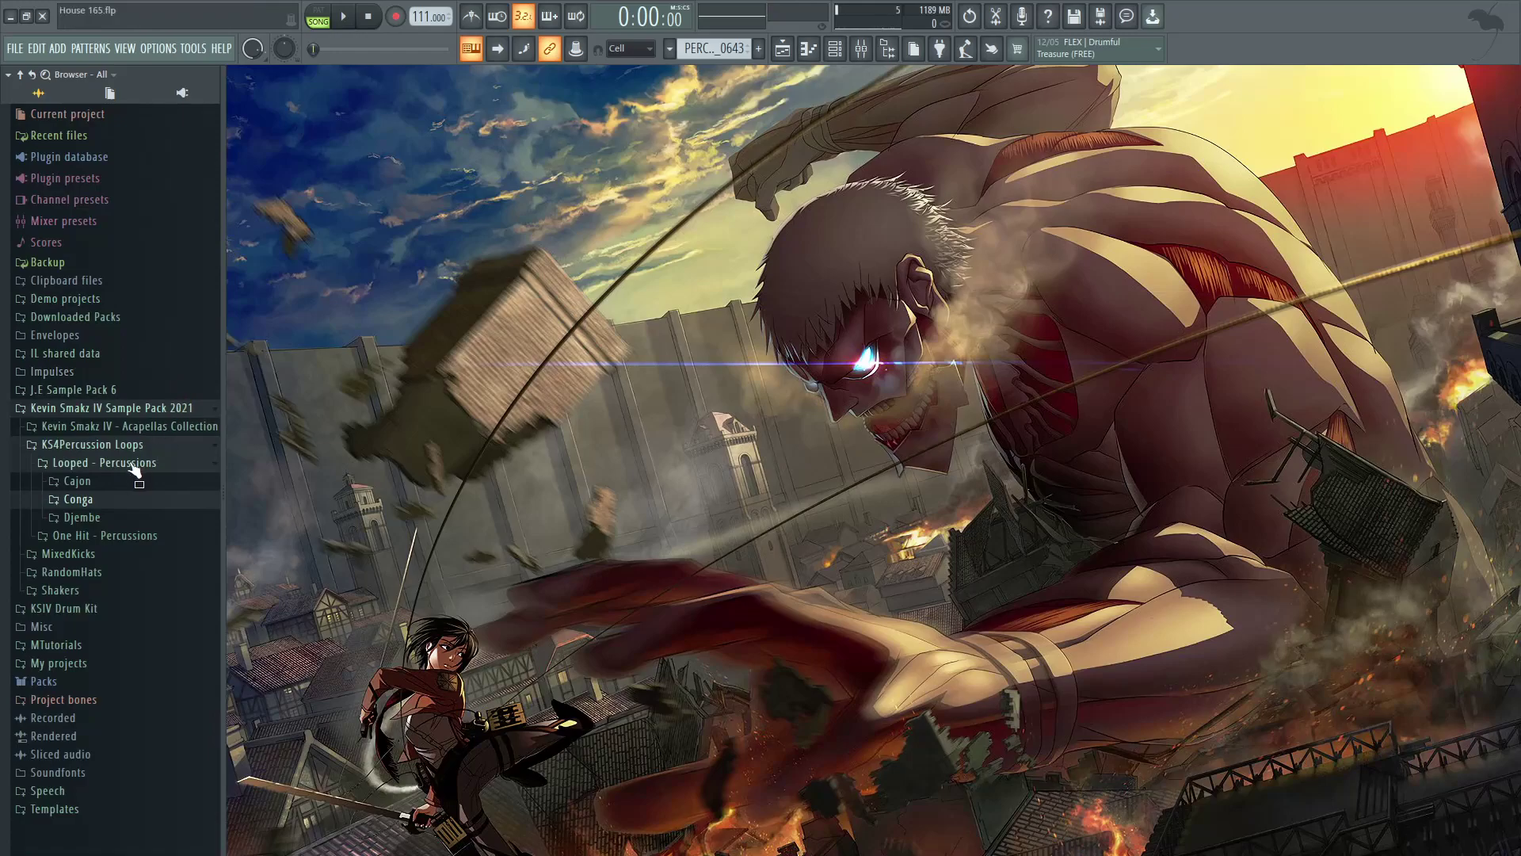
Step: Open the Djembe folder and preview Djembe_loop02(100BPM), Djembe_loop15(100BPM), Djembe_loop25(140BPM) and Djembe_Fill07
left_click(109, 519)
scroll(122, 448, "down", 5)
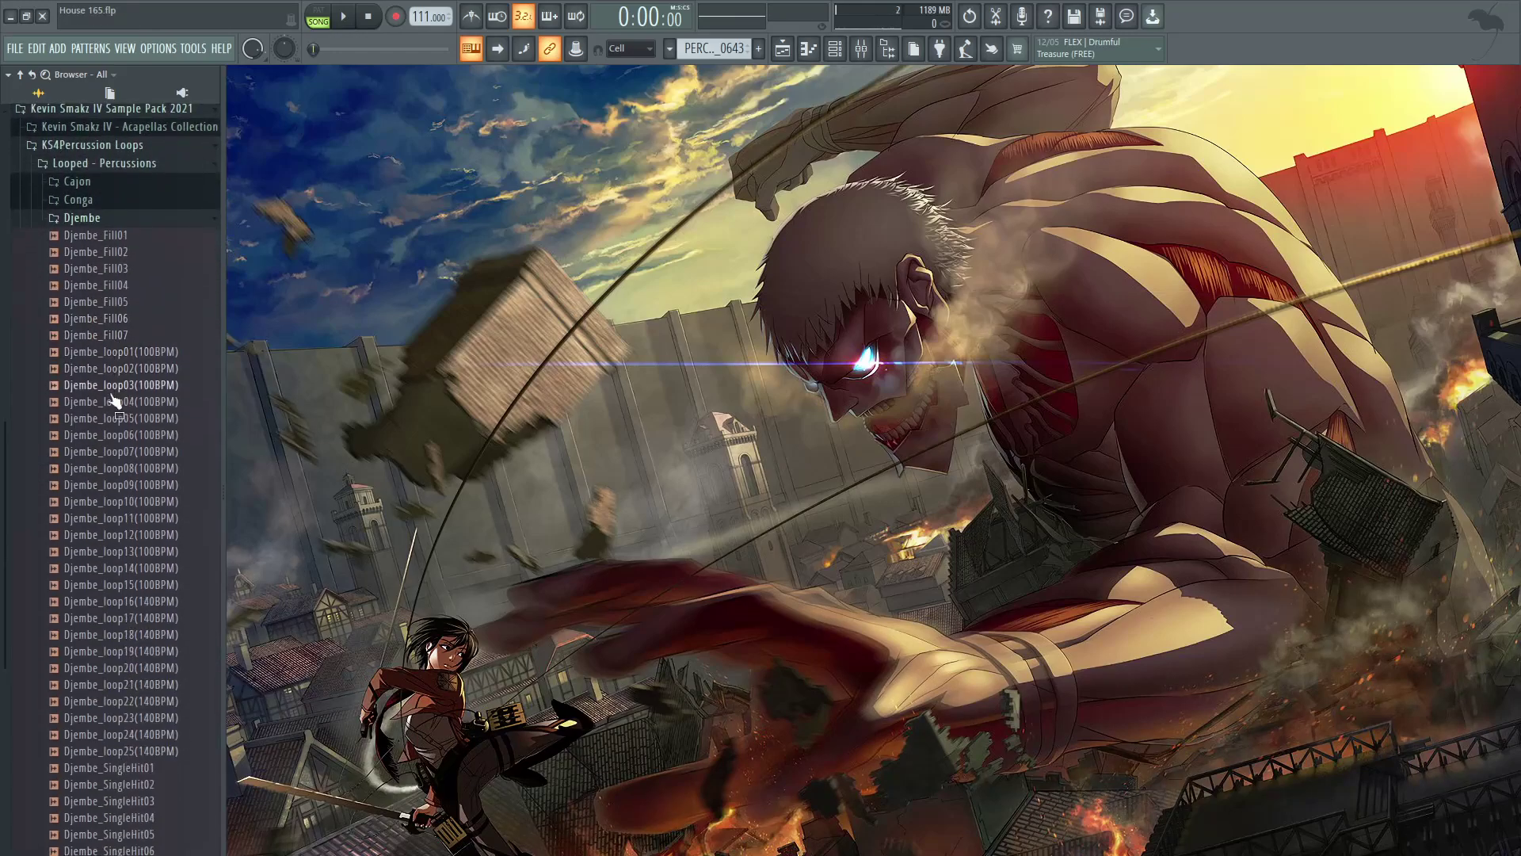
left_click(111, 369)
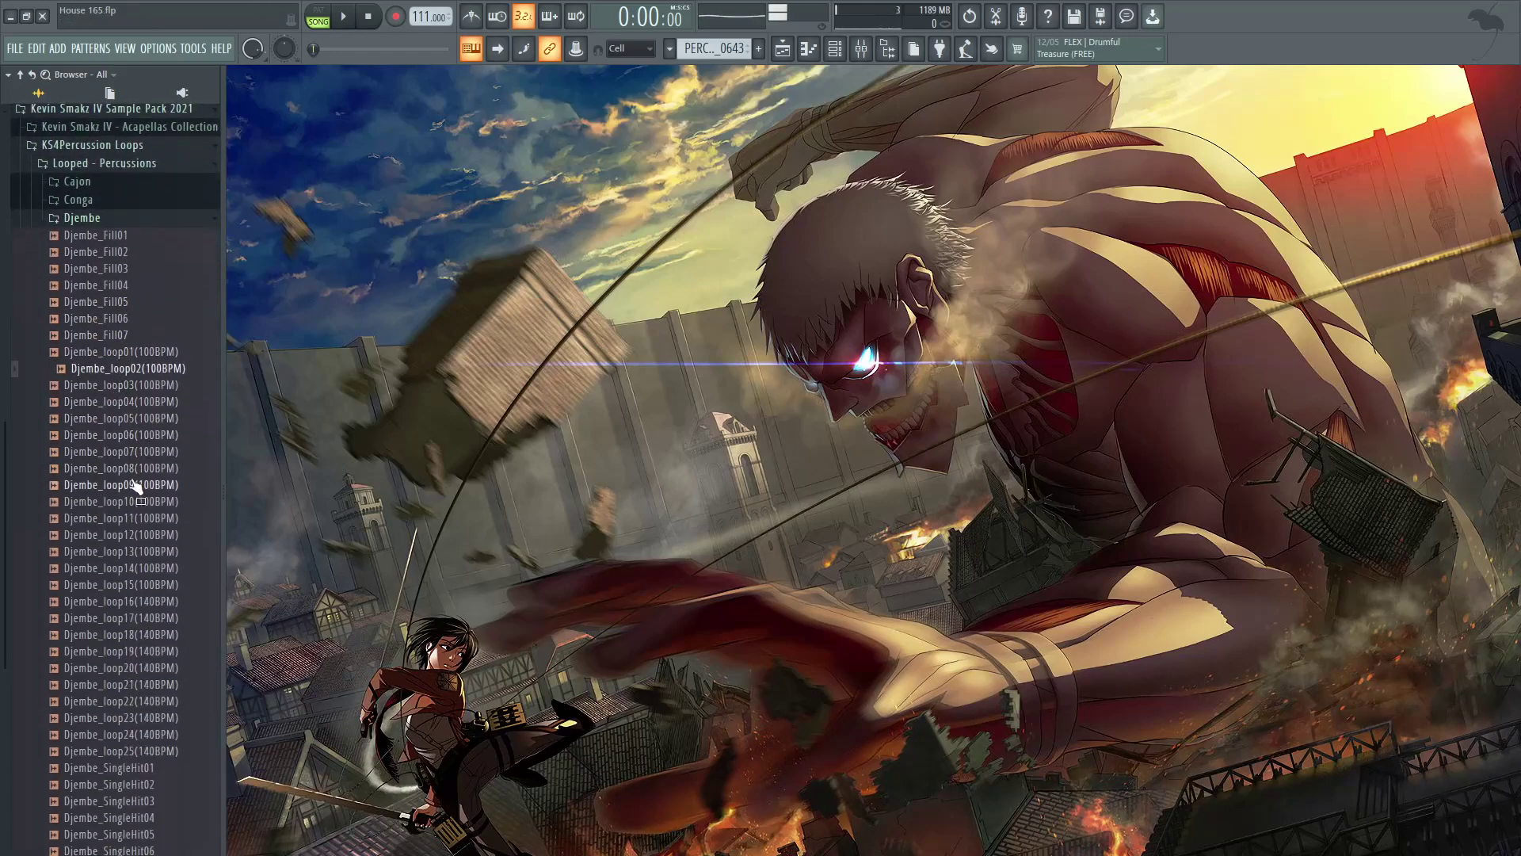
left_click(154, 586)
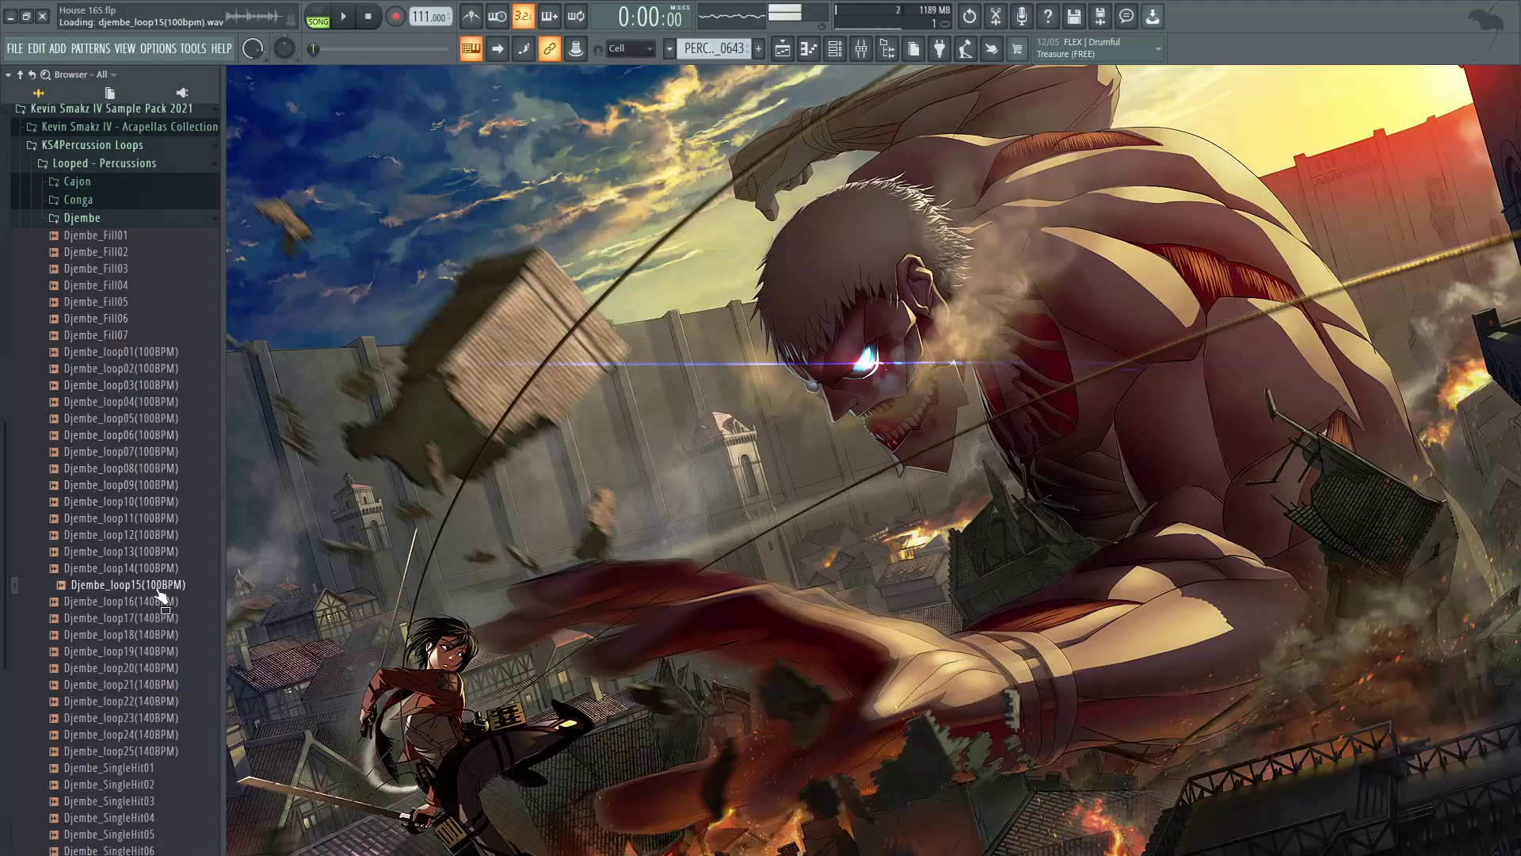
left_click(155, 751)
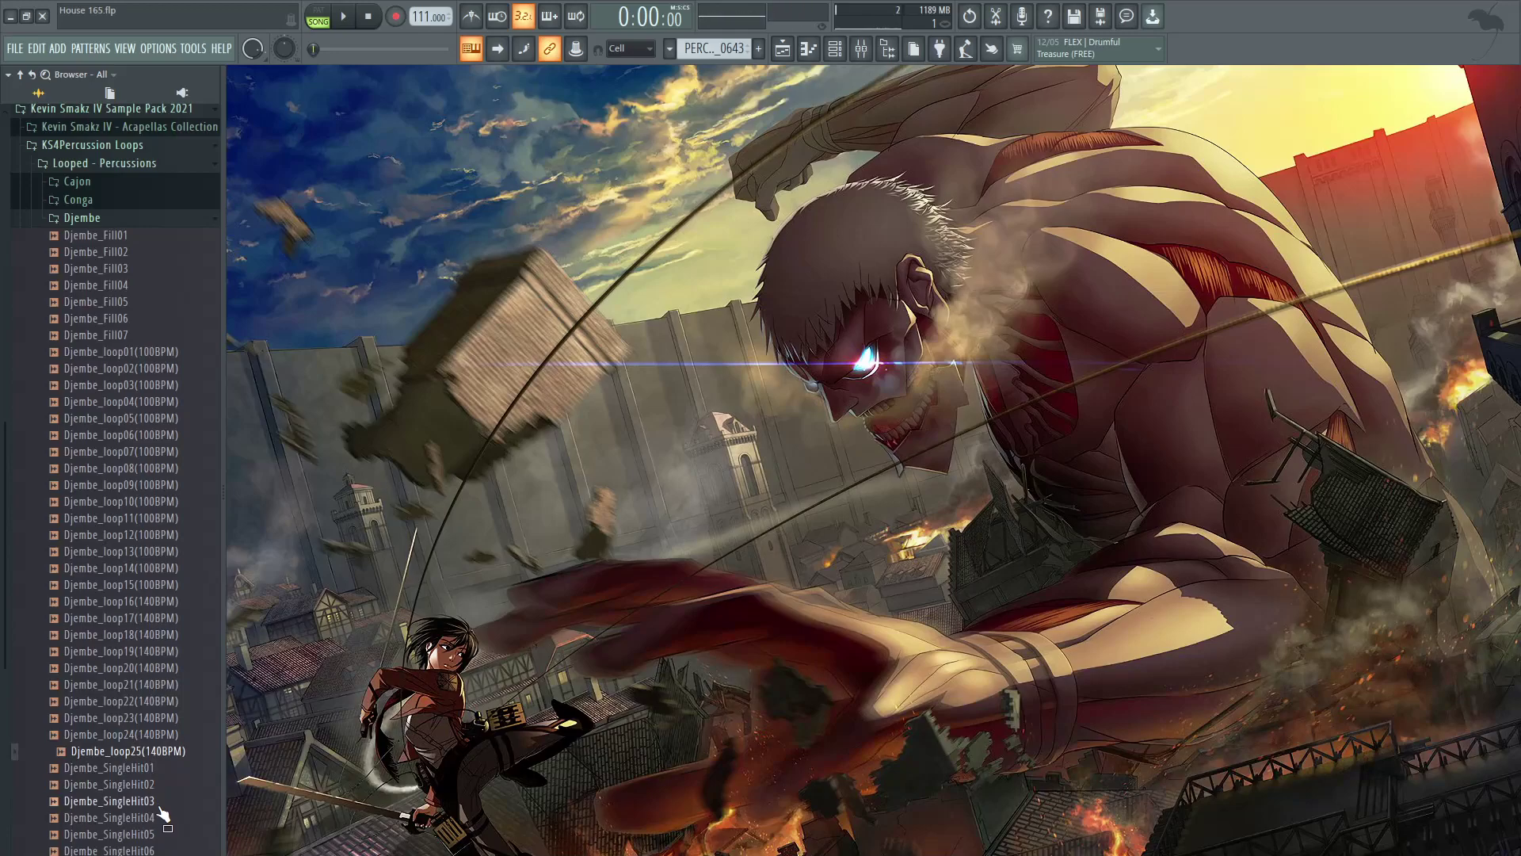
left_click(119, 335)
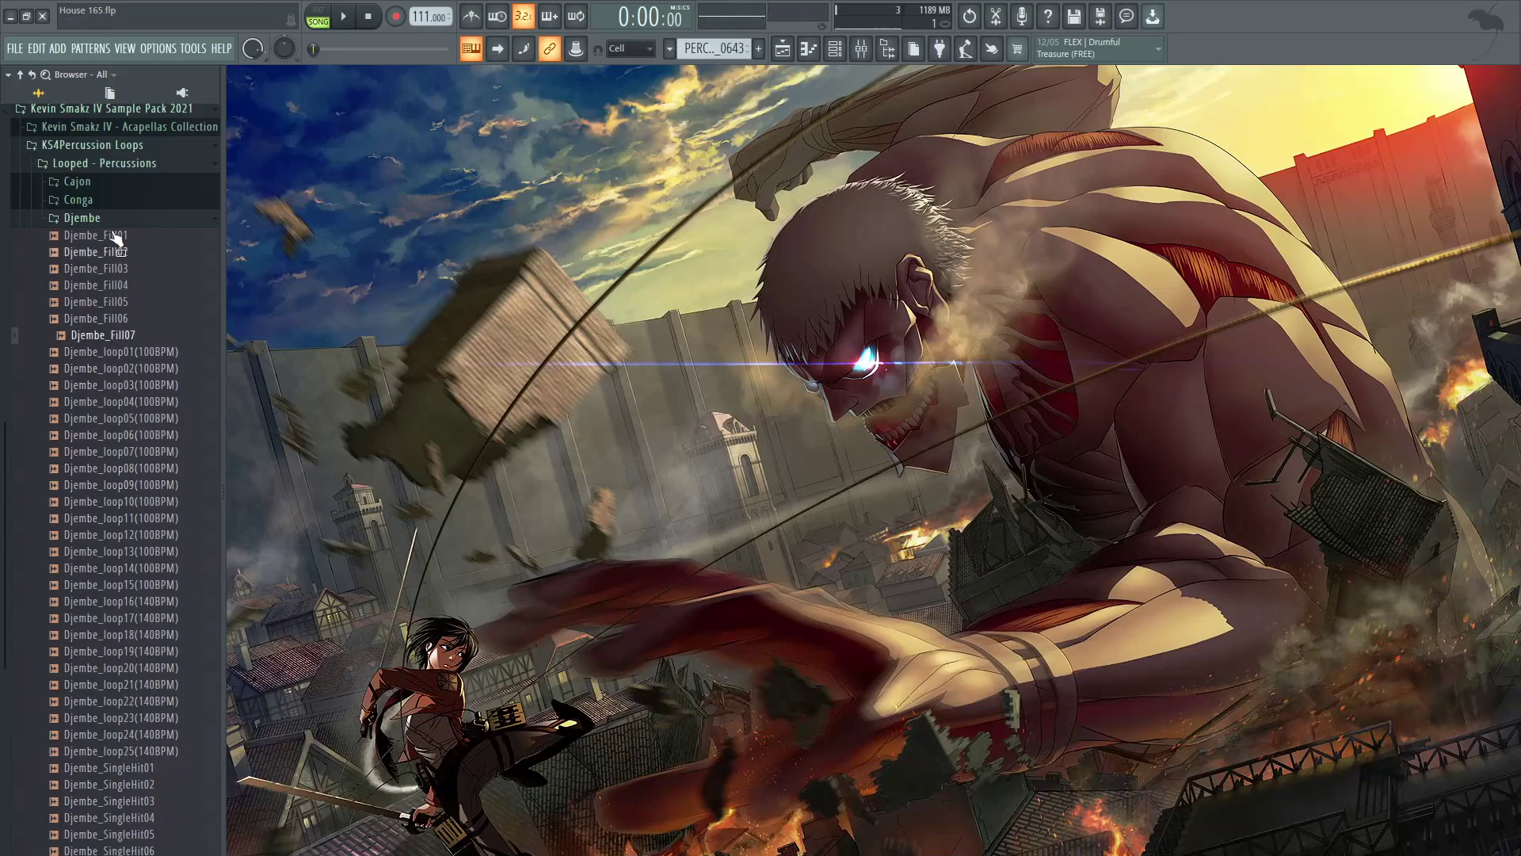
Step: Close the Djembe samples and collapse the Looped - Percussions folder
scroll(115, 238, "up", 5)
left_click(132, 483)
left_click(134, 484)
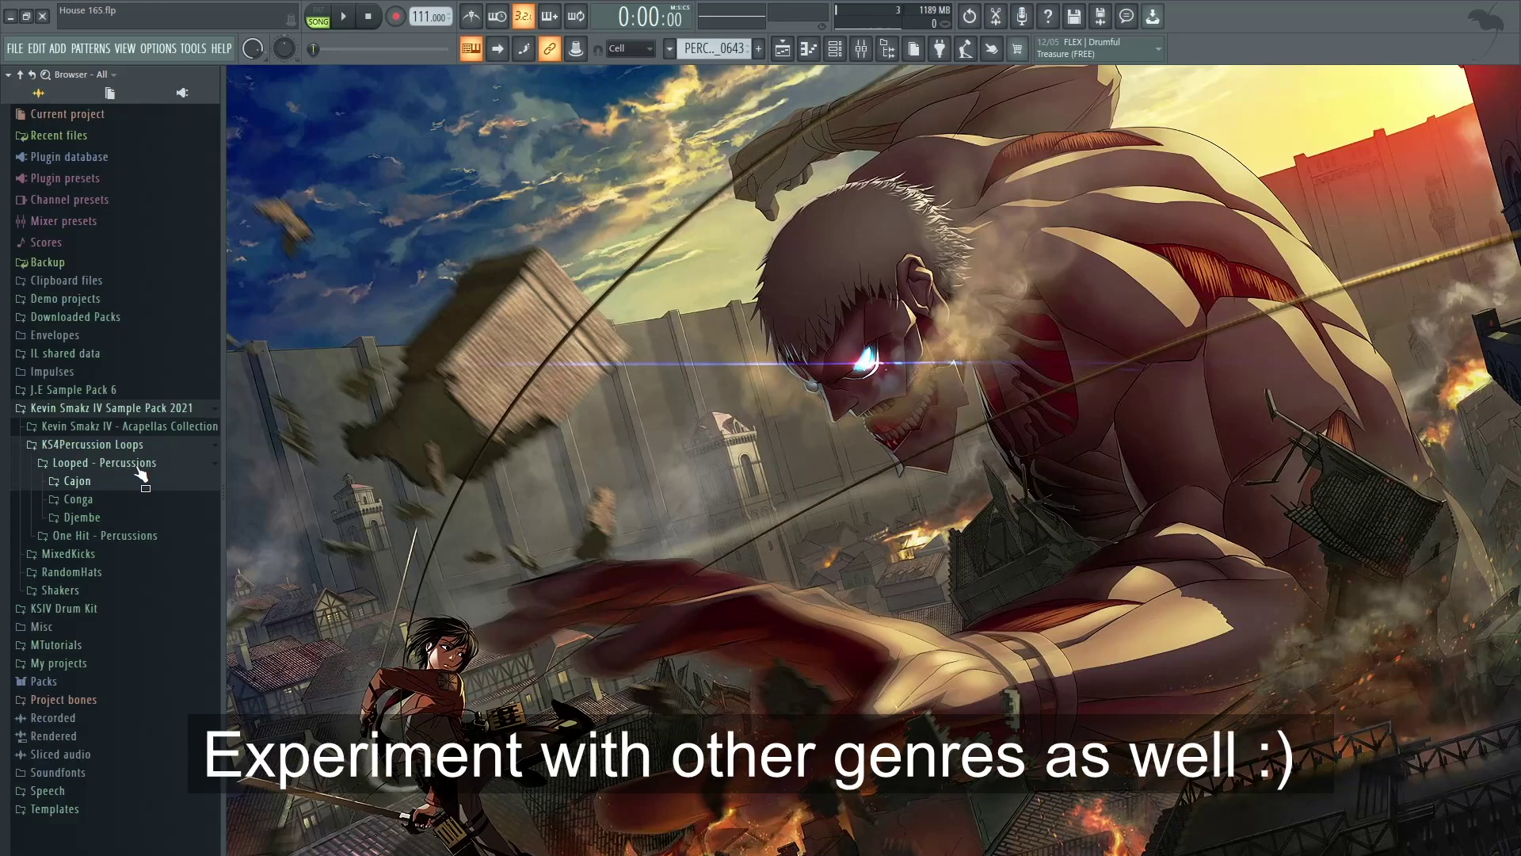
left_click(130, 466)
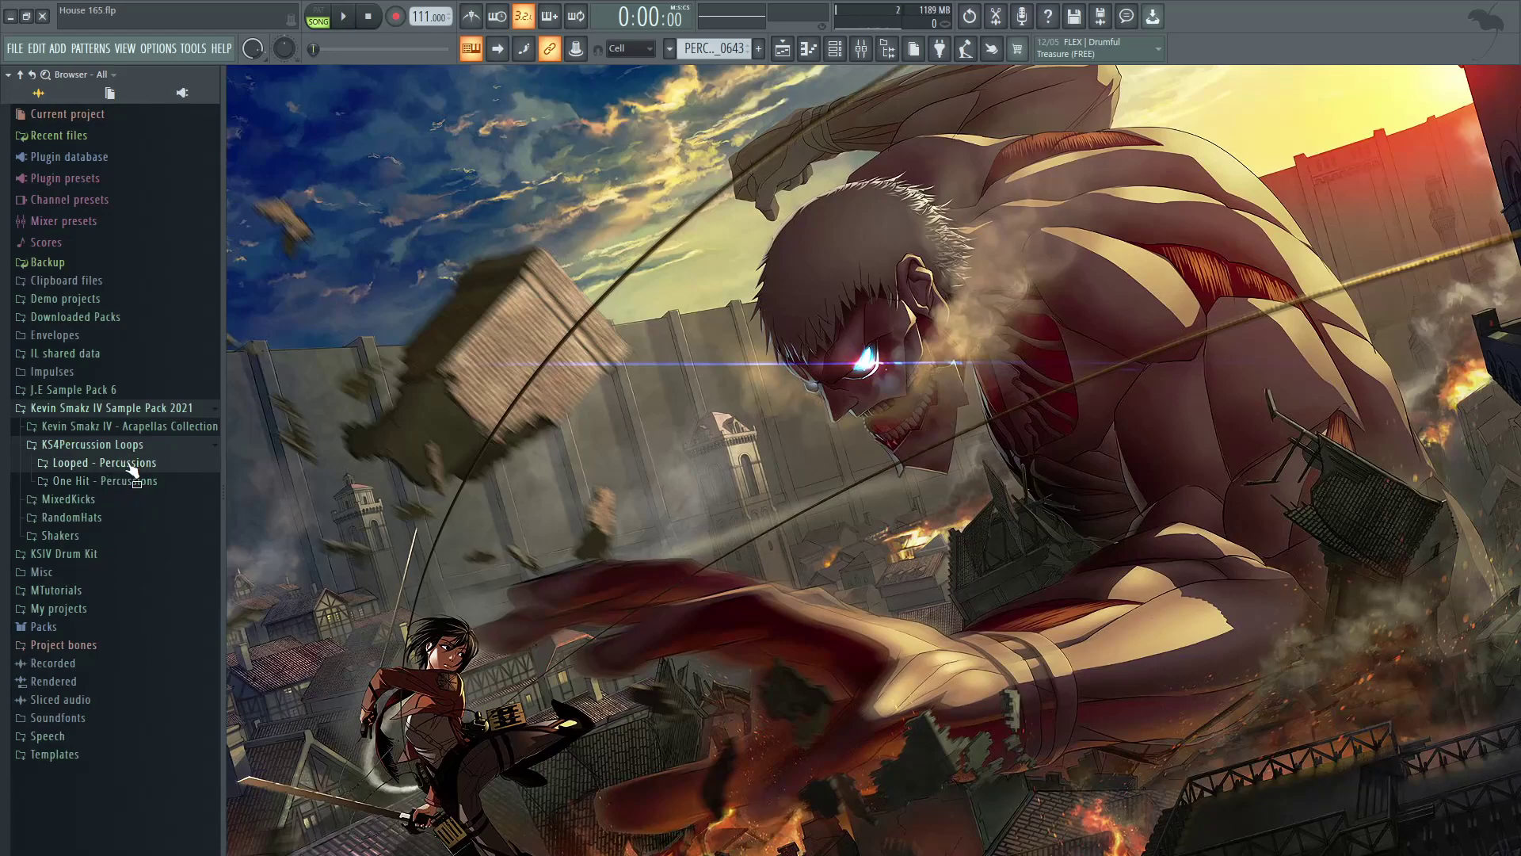
Step: Expand the One Hit - Percussions folder, check Percussions 07 Samples, and collapse that subfolder
left_click(127, 480)
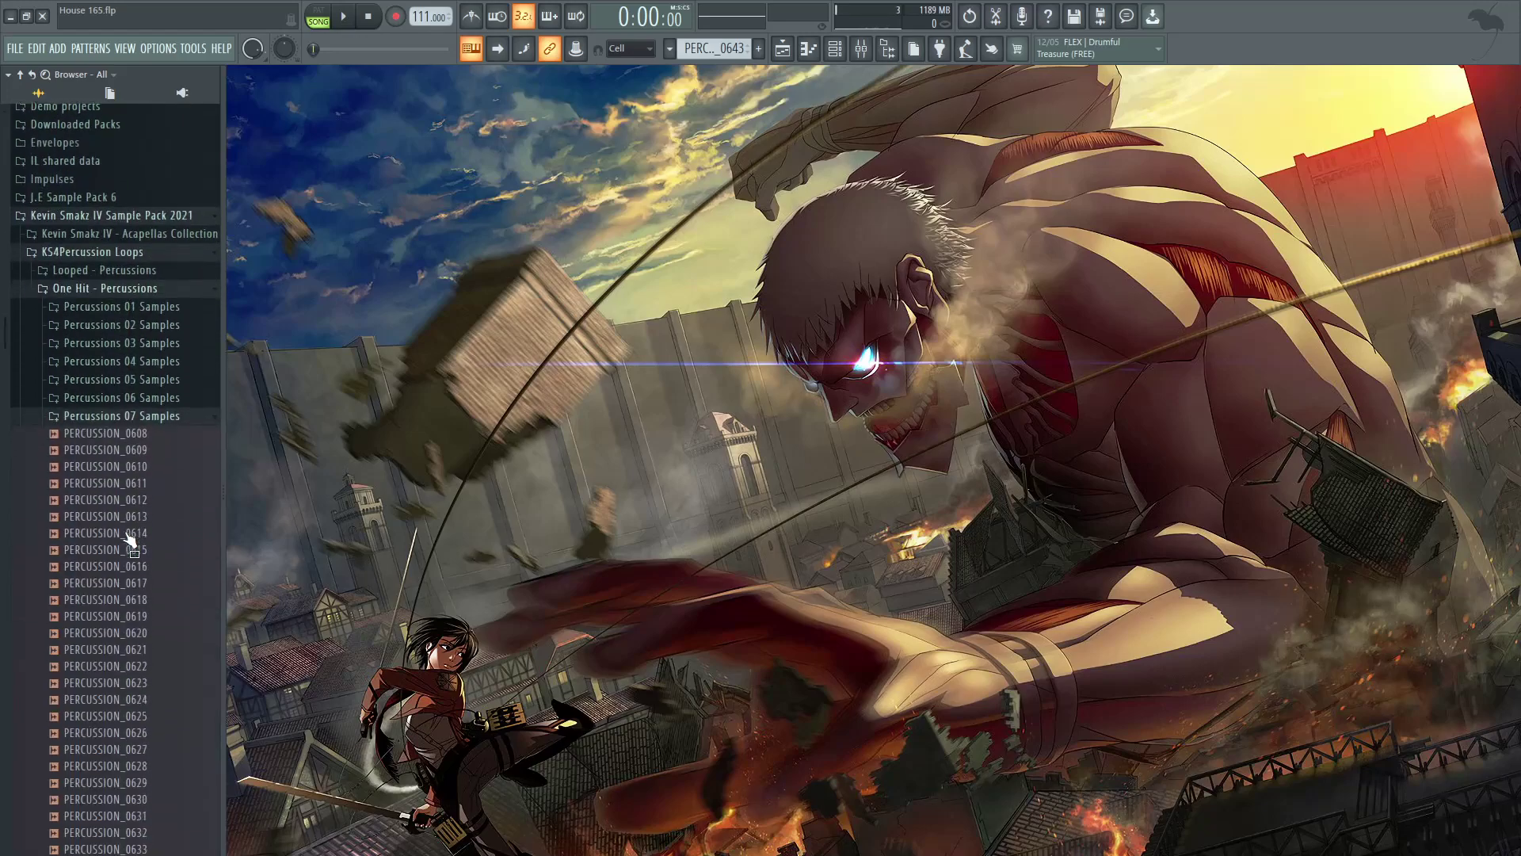
left_click(147, 607)
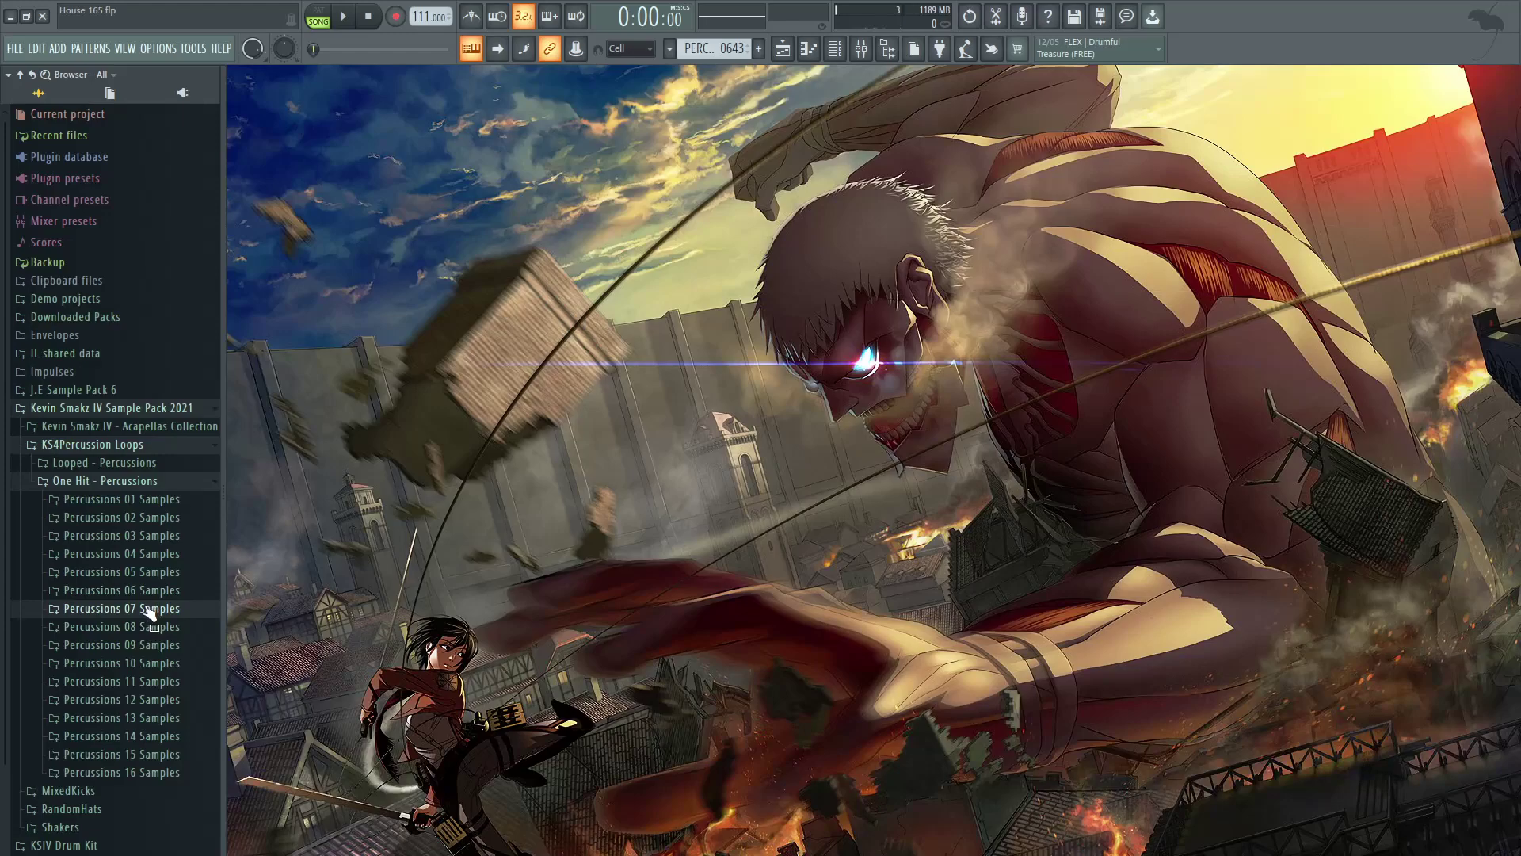
left_click(147, 607)
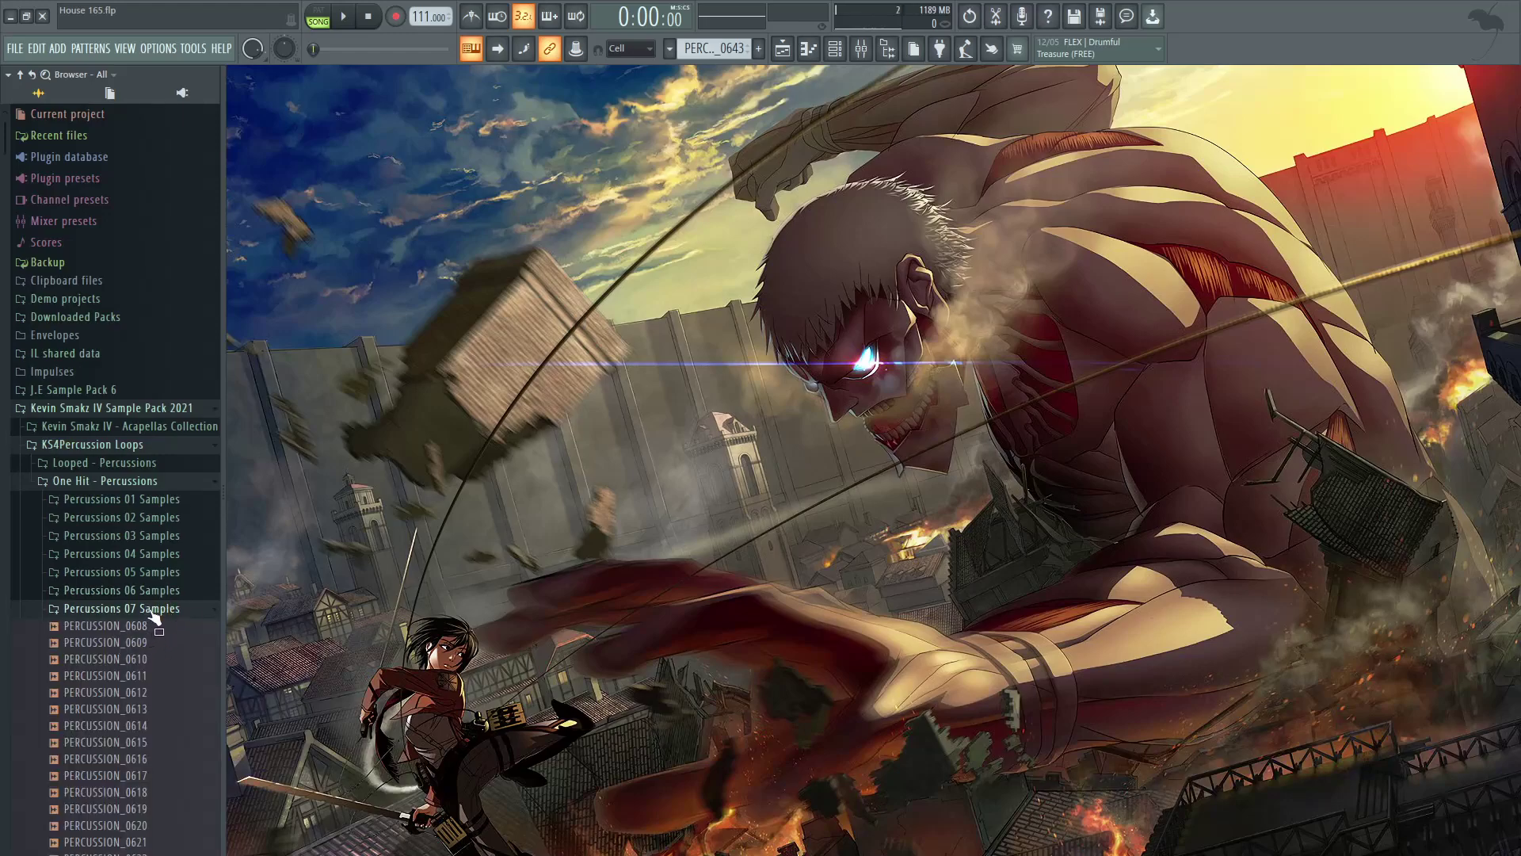
left_click_drag(103, 626, 167, 496)
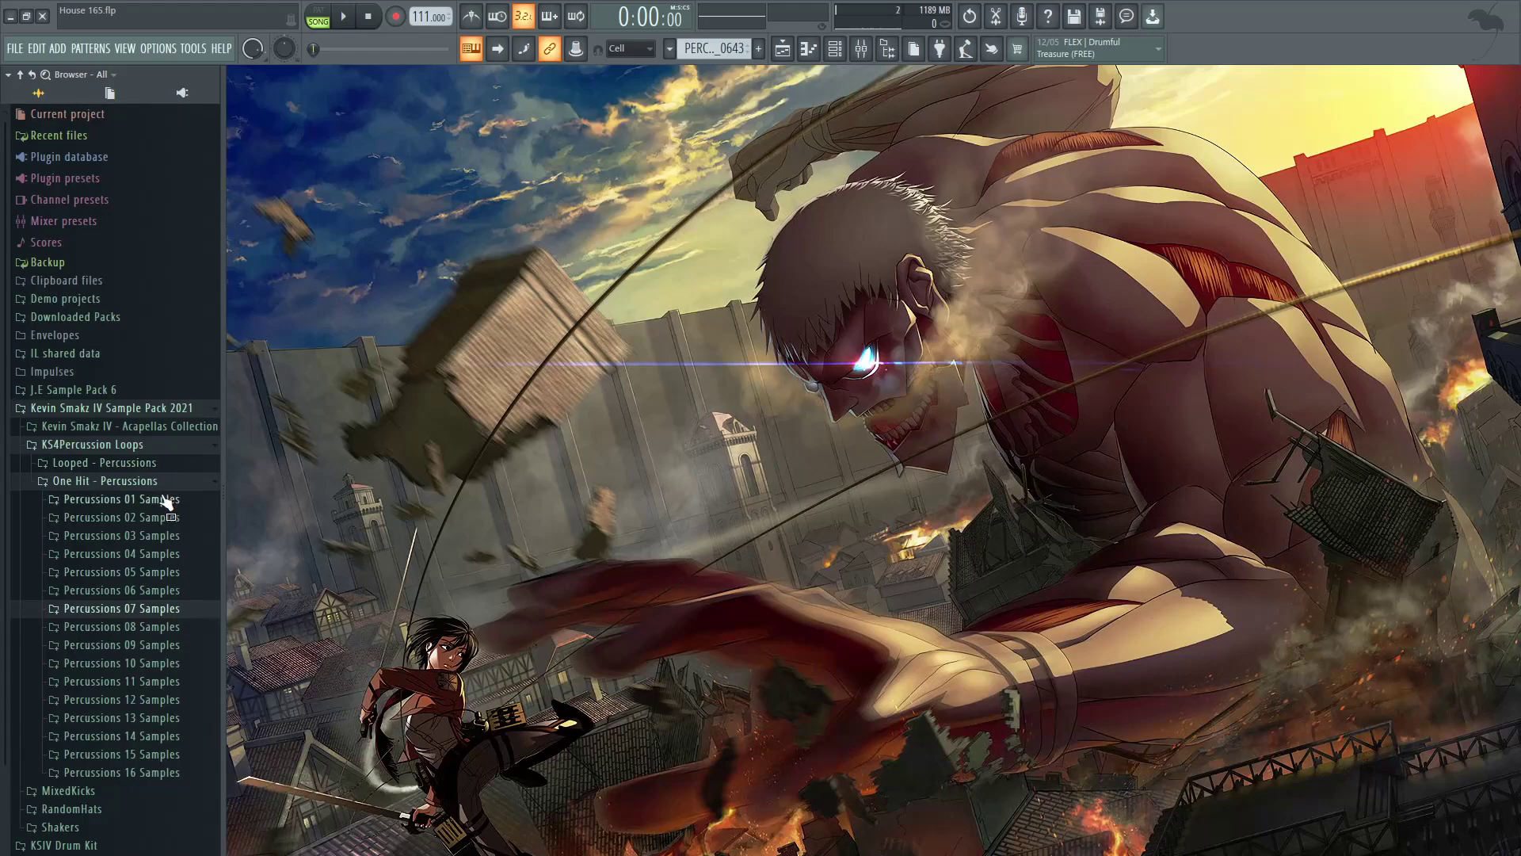
Step: Look through the one-hit folders from Percussions 01 to Percussions 16 Samples and collapse KS4Percussion Loops
left_click_drag(200, 545, 177, 428)
scroll(153, 621, "down", 12)
scroll(157, 674, "down", 15)
scroll(159, 682, "up", 20)
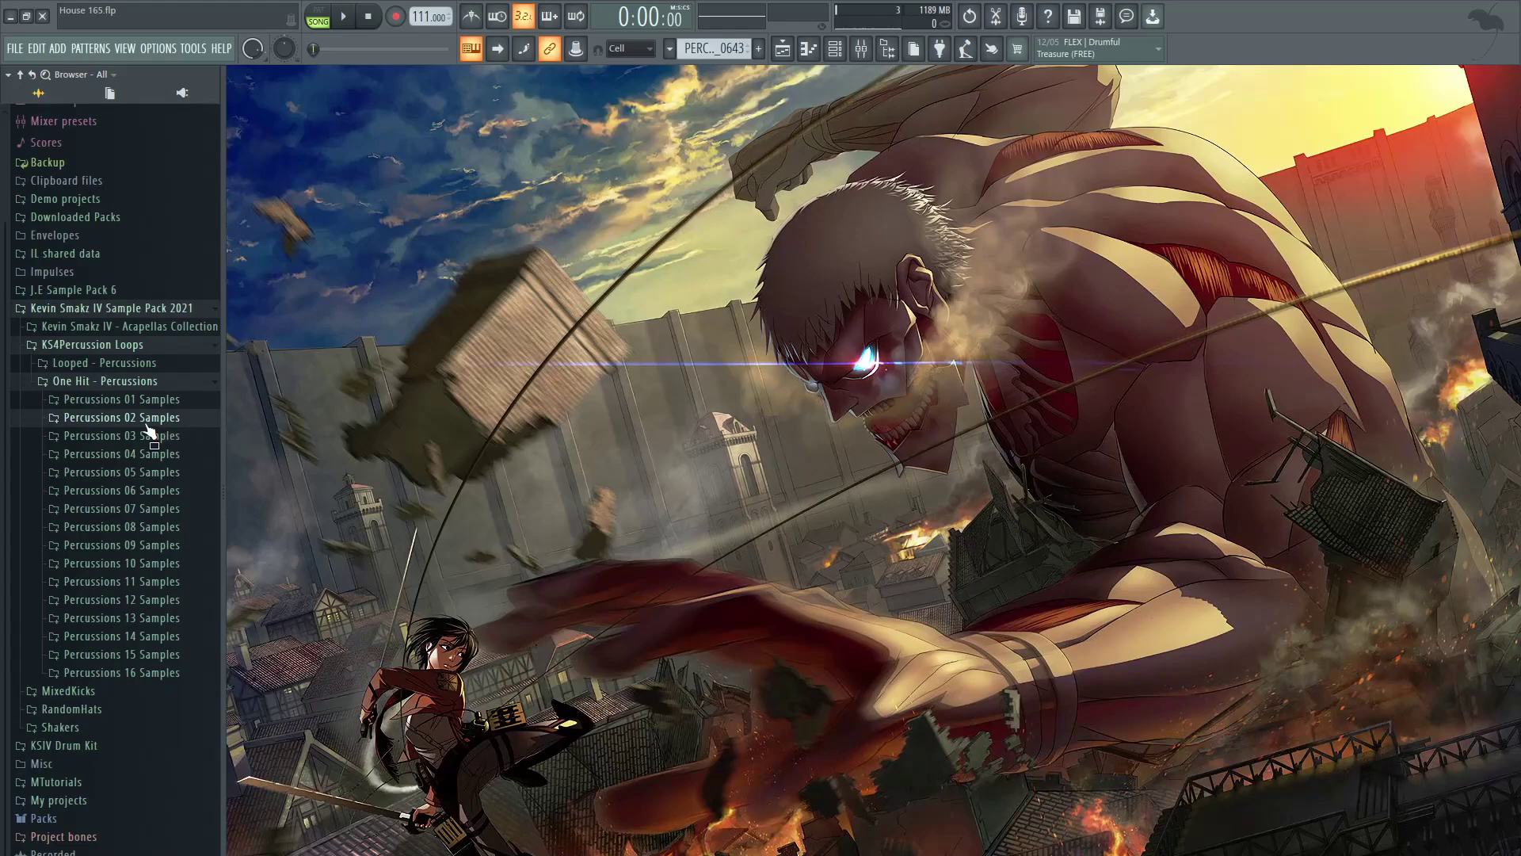
left_click_drag(146, 426, 158, 564)
scroll(158, 491, "down", 10)
scroll(149, 595, "up", 15)
scroll(139, 523, "down", 8)
scroll(132, 587, "down", 10)
scroll(149, 635, "up", 12)
scroll(139, 564, "down", 10)
scroll(139, 670, "down", 3)
scroll(95, 412, "up", 11)
scroll(107, 359, "up", 8)
scroll(156, 537, "down", 10)
scroll(156, 537, "down", 10)
scroll(151, 527, "up", 20)
scroll(147, 657, "down", 8)
scroll(152, 485, "up", 6)
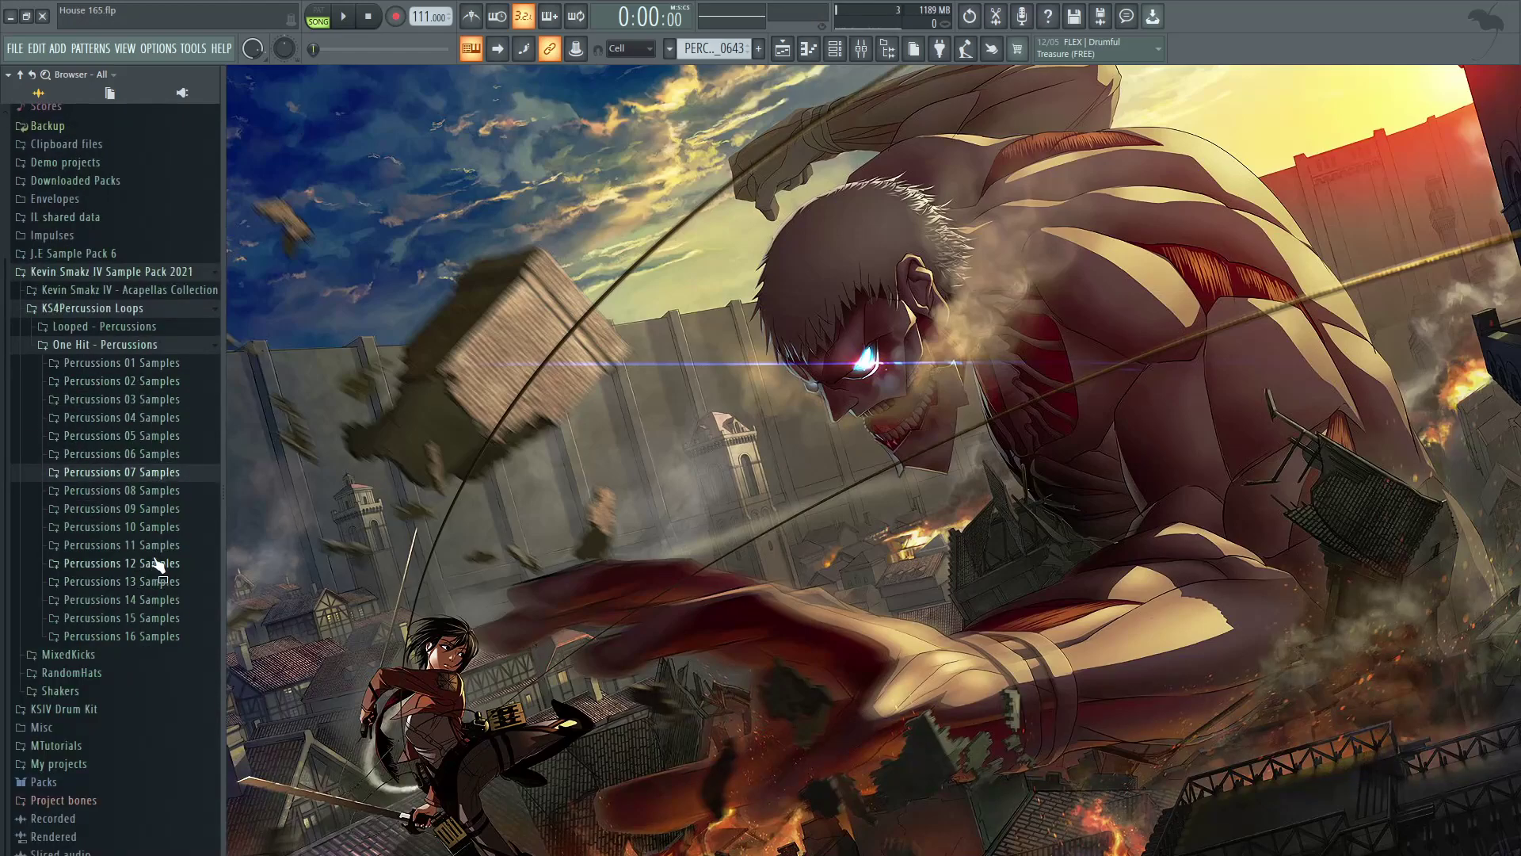
left_click_drag(157, 563, 131, 462)
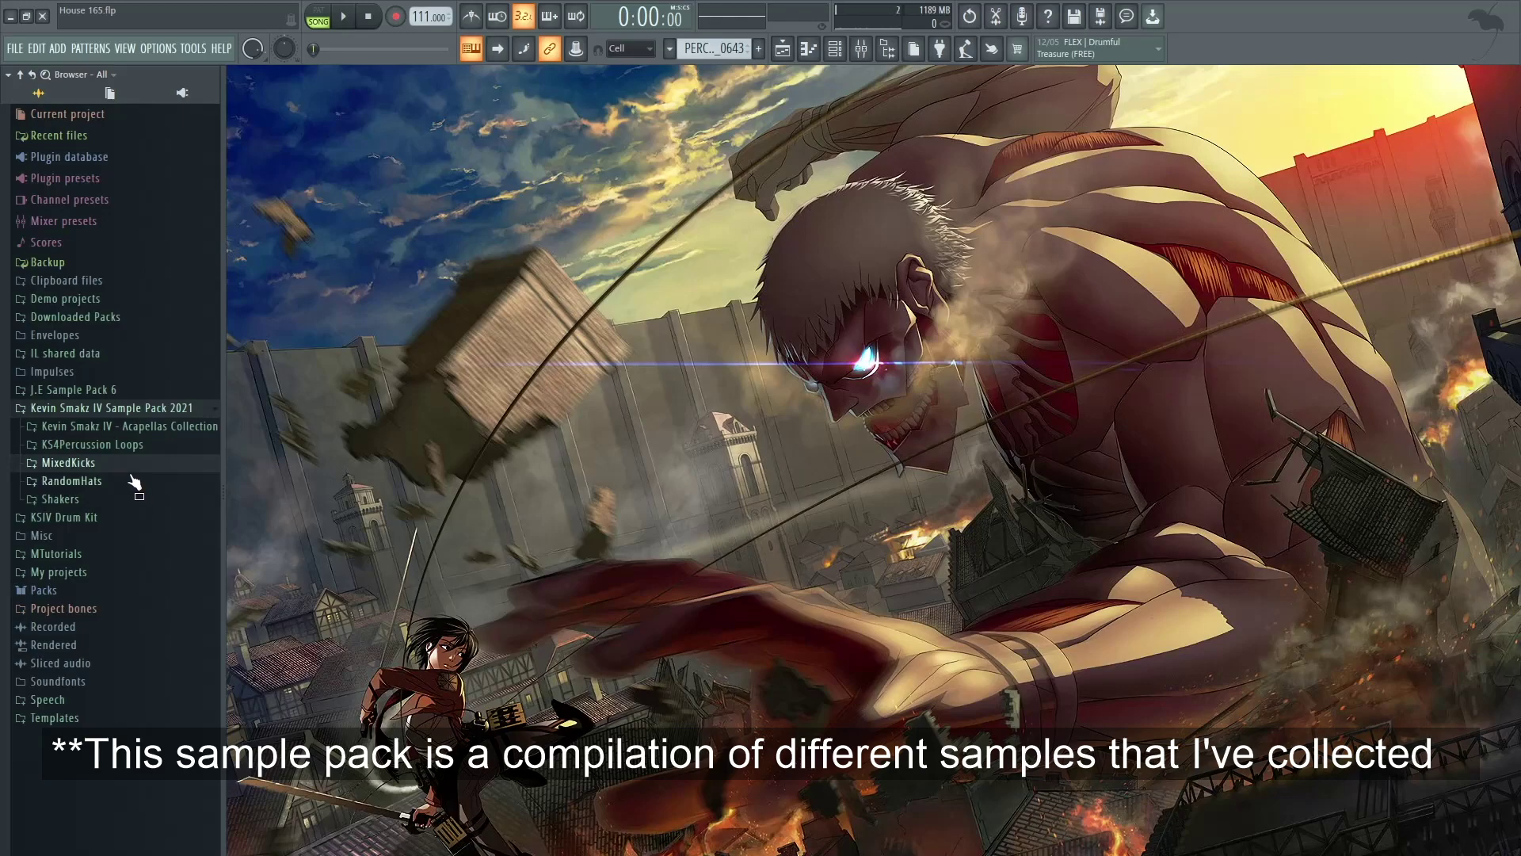
Step: Open the RandomHats folder, preview RandomHat (6), RandomHat (45) and RandomHat (3), and collapse the folder
left_click(121, 483)
scroll(124, 479, "down", 5)
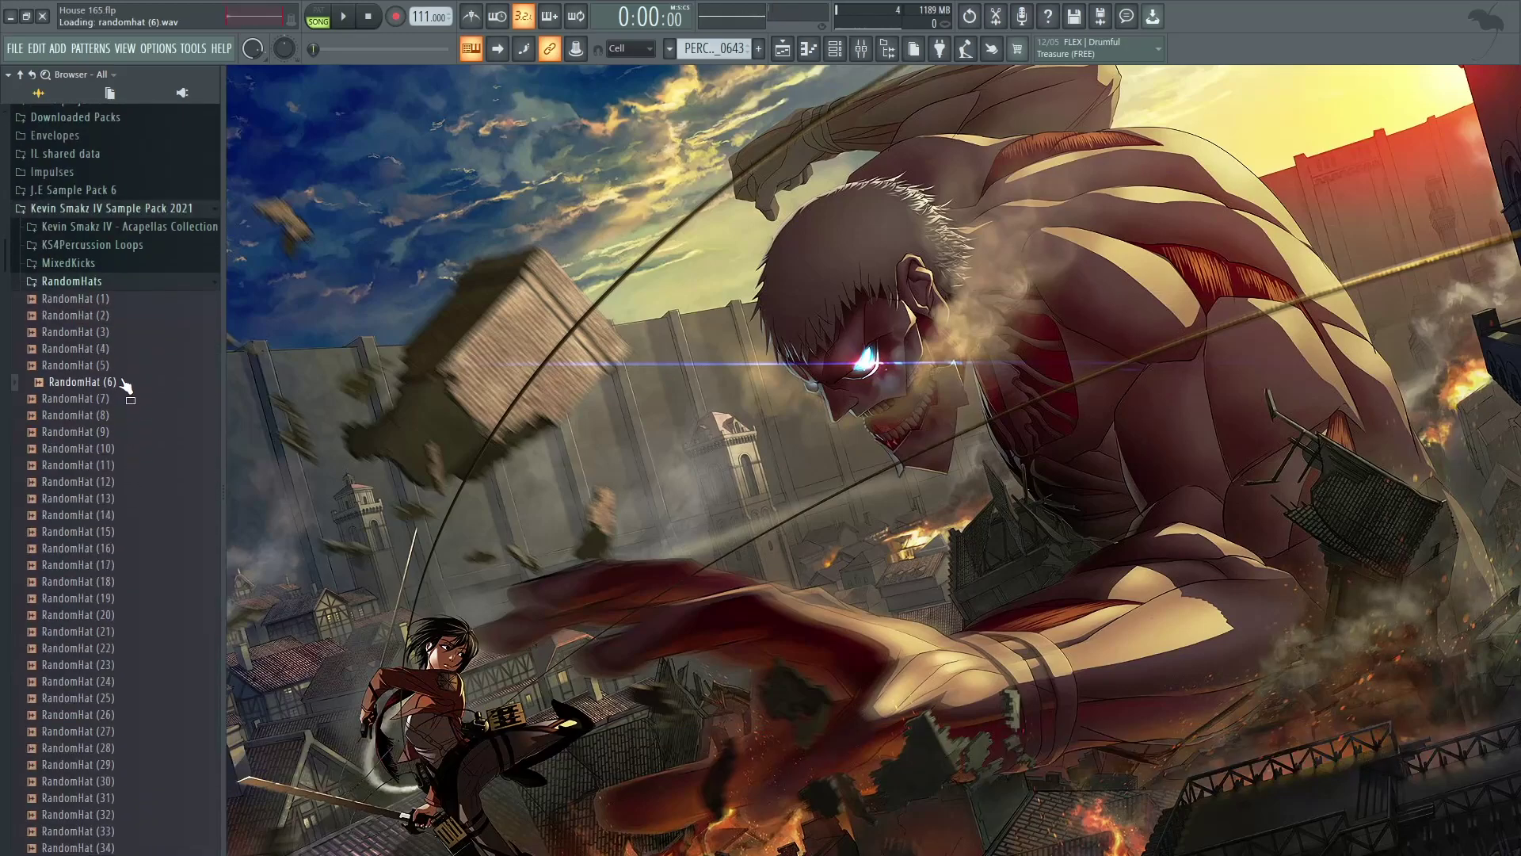
scroll(127, 515, "down", 10)
left_click(133, 630)
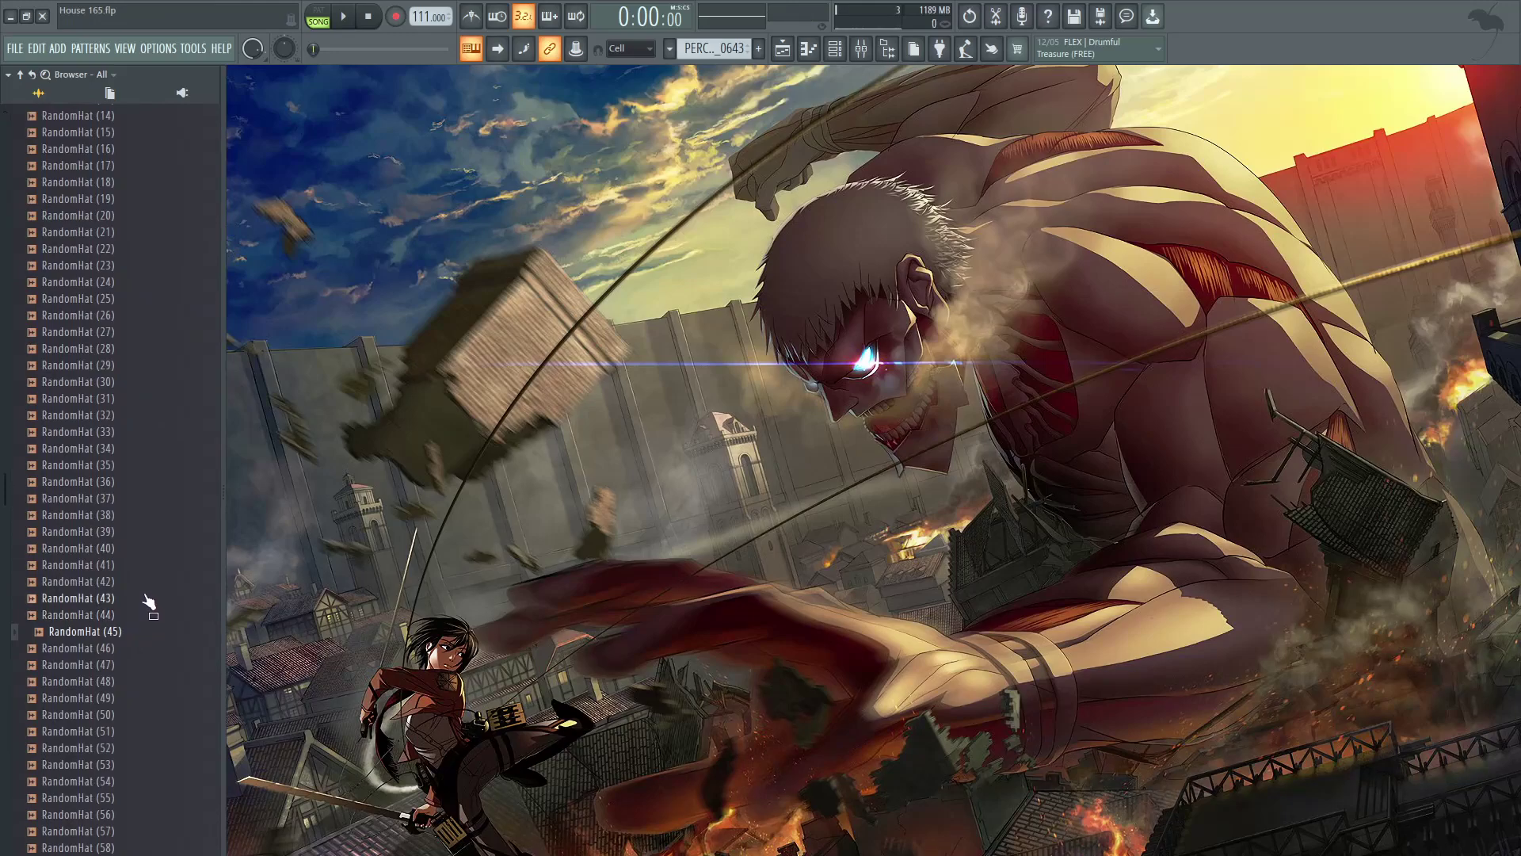
scroll(119, 539, "up", 15)
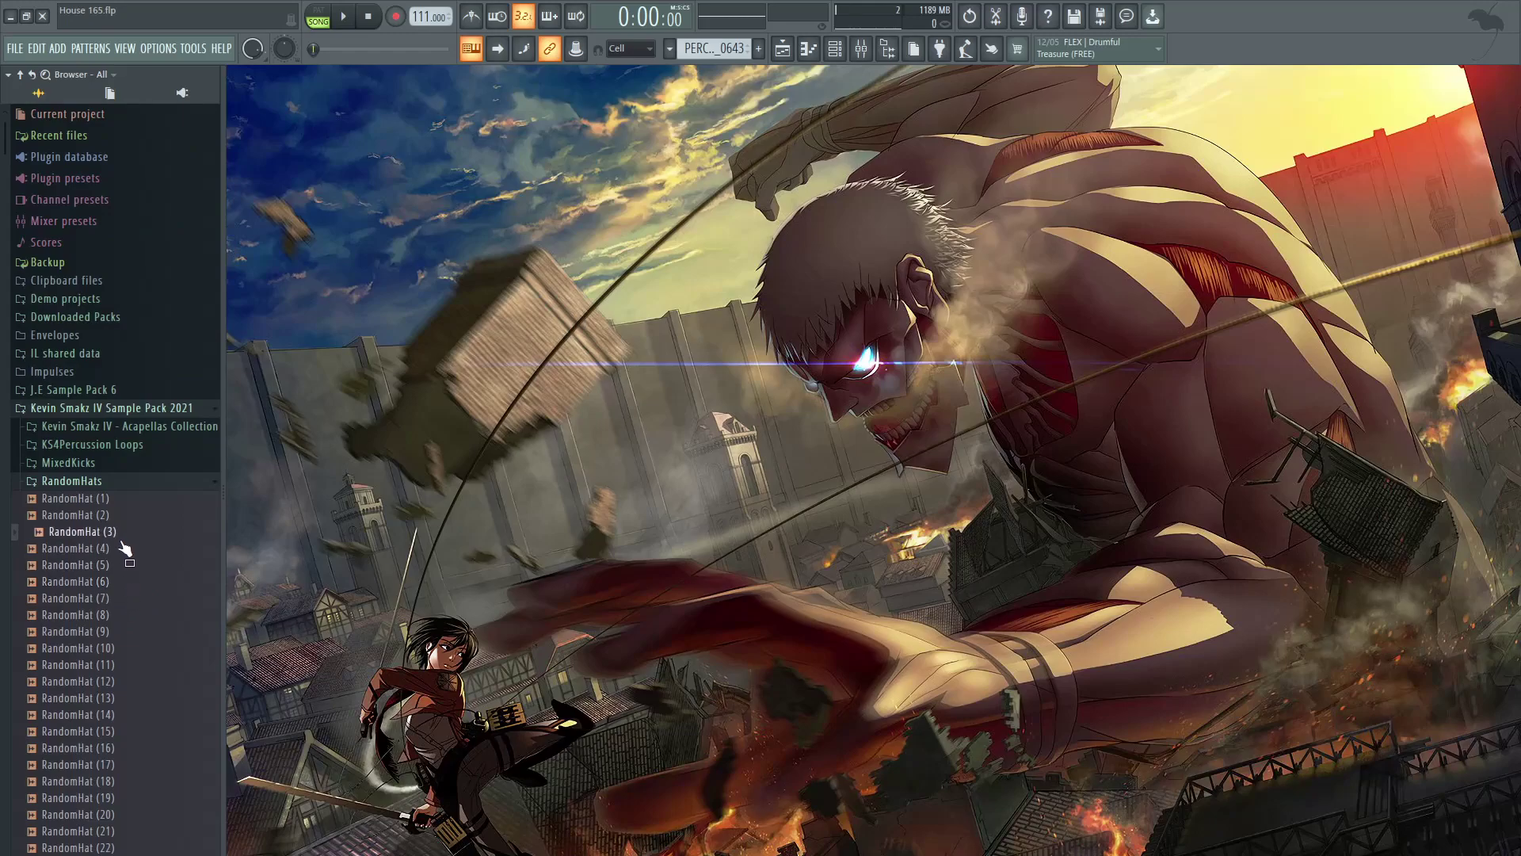
left_click(94, 482)
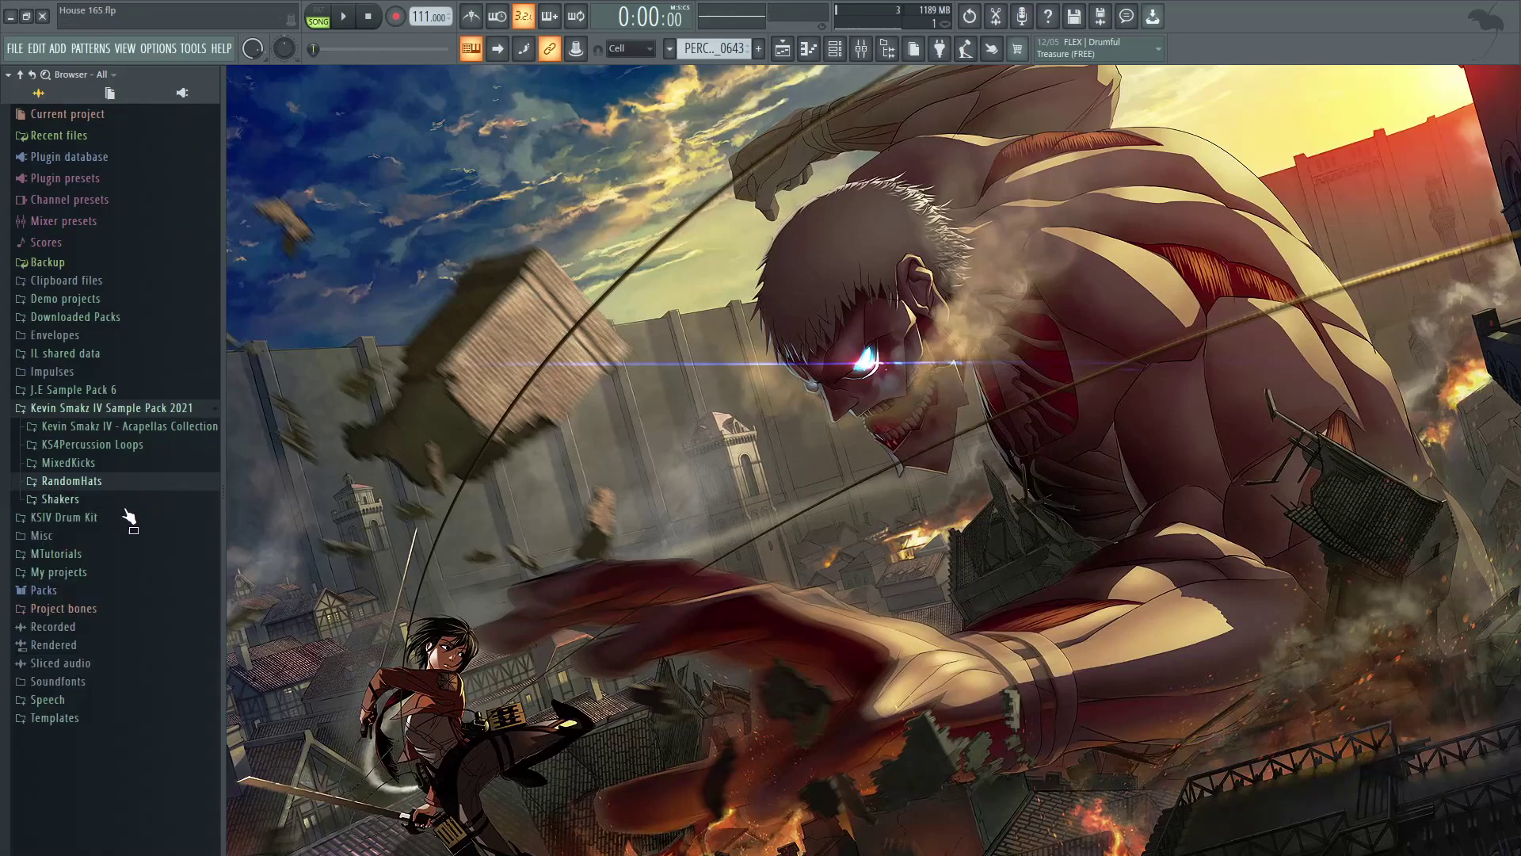
Step: Open the Hard Shakers & Tambourines folder under Shakers, preview KS4Hard Shkrs & Tambs Loop (2) and (9), and collapse that subfolder
left_click(121, 506)
left_click(136, 517)
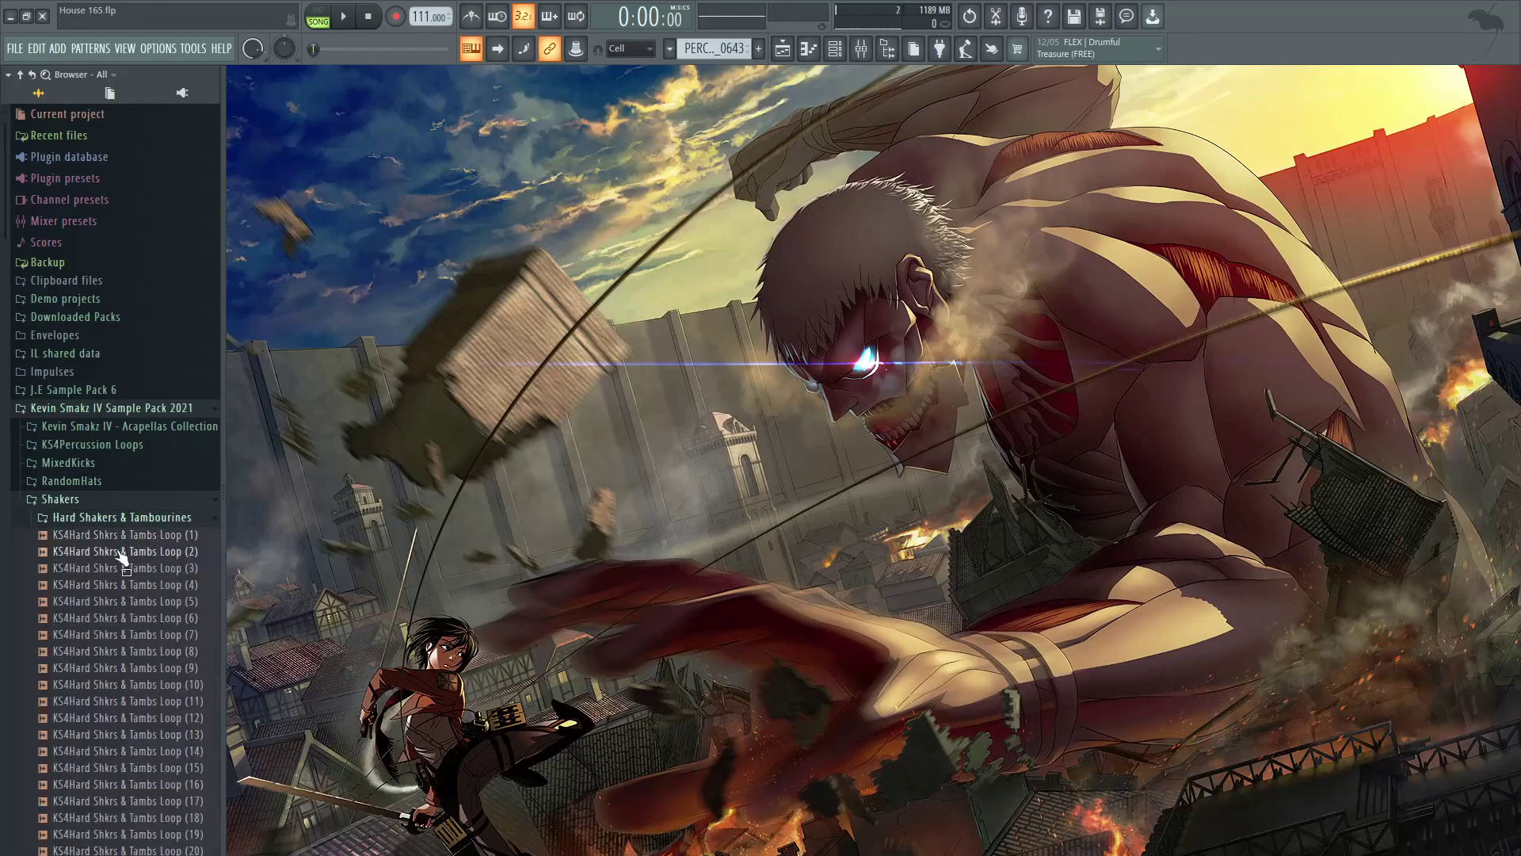
scroll(145, 531, "down", 3)
scroll(135, 509, "up", 6)
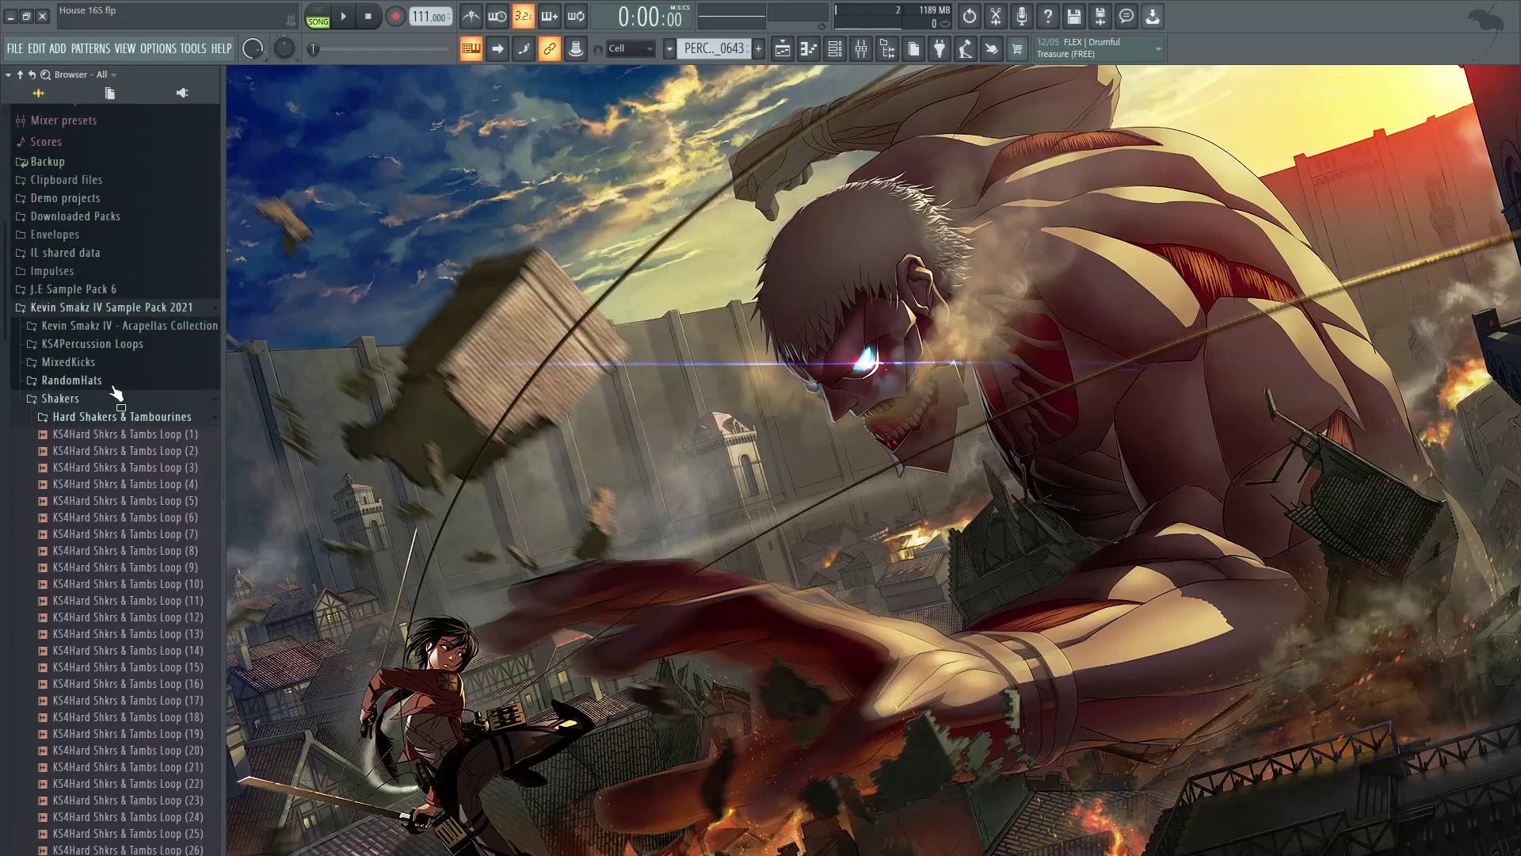
left_click_drag(103, 466, 150, 504)
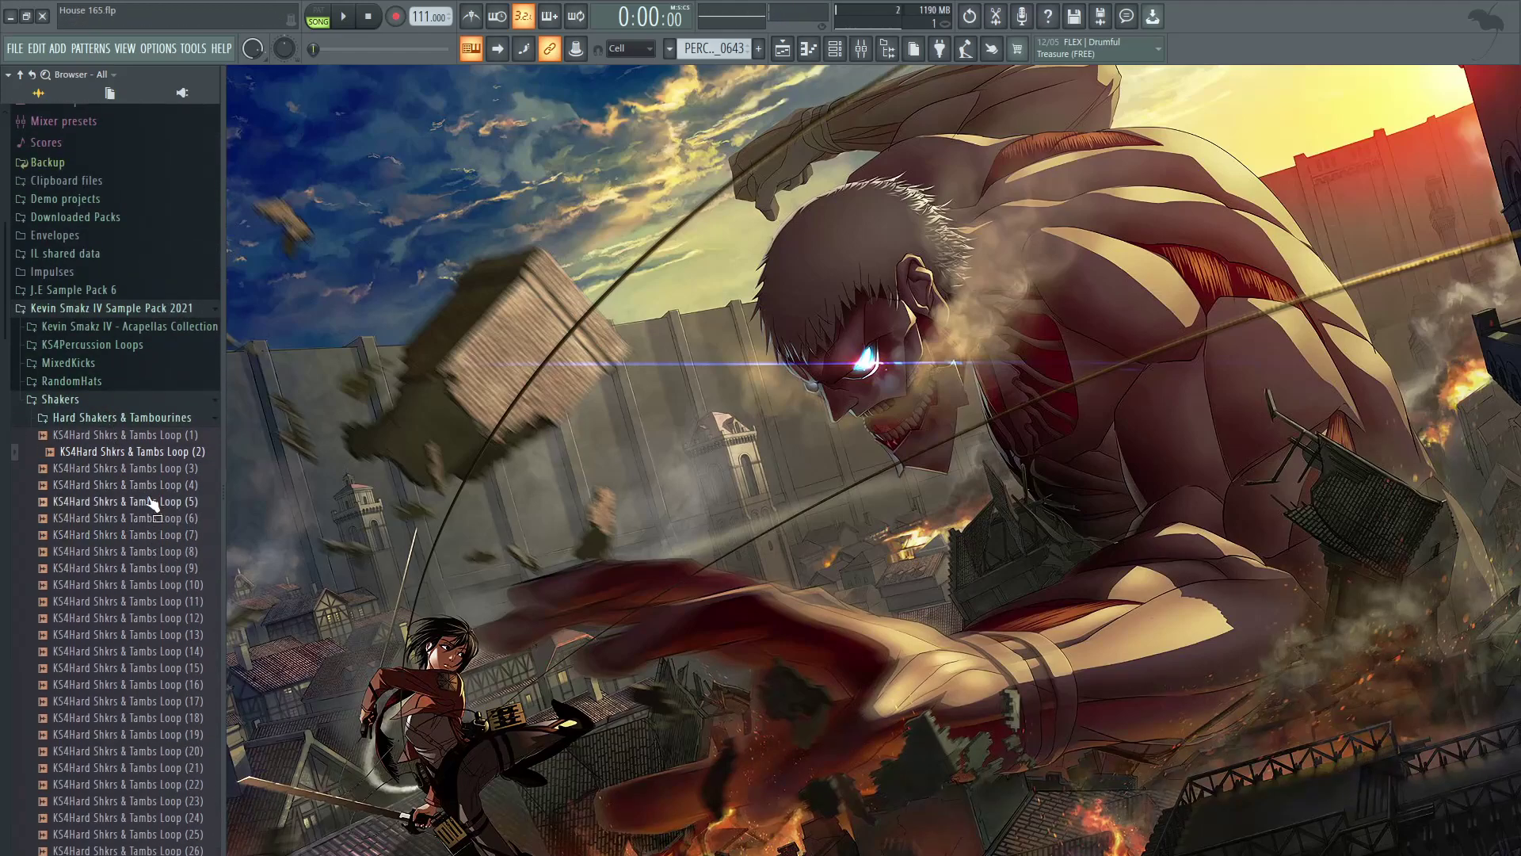
left_click(171, 569)
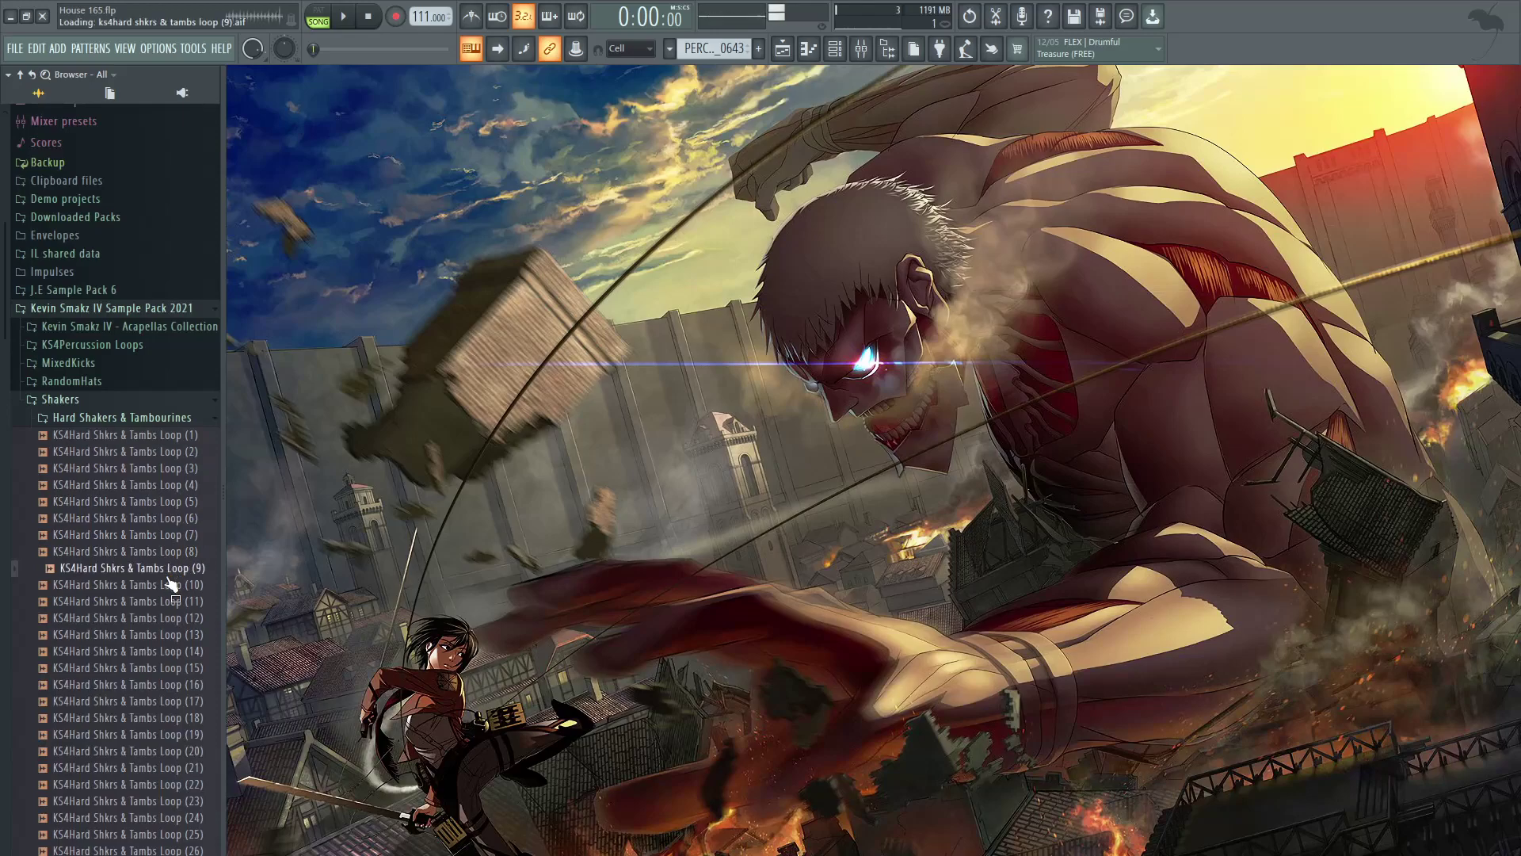
scroll(173, 600, "down", 5)
scroll(170, 602, "down", 5)
scroll(153, 594, "up", 11)
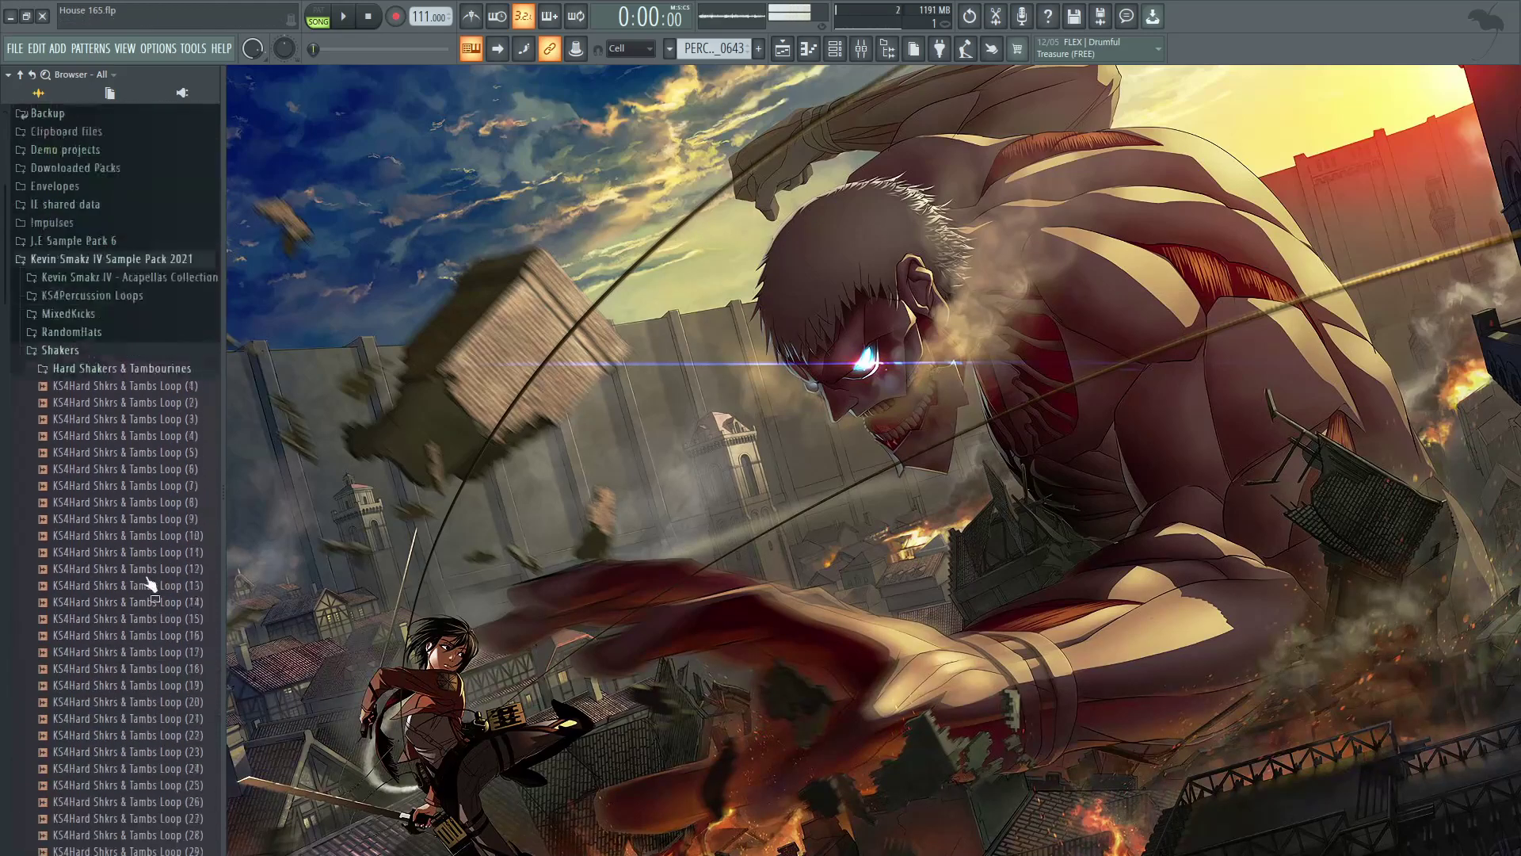
left_click(131, 456)
Step: Expand the Soft Shakers folder, preview KS4Shaker Loop (4), (6) and (9), and collapse it
left_click(127, 553)
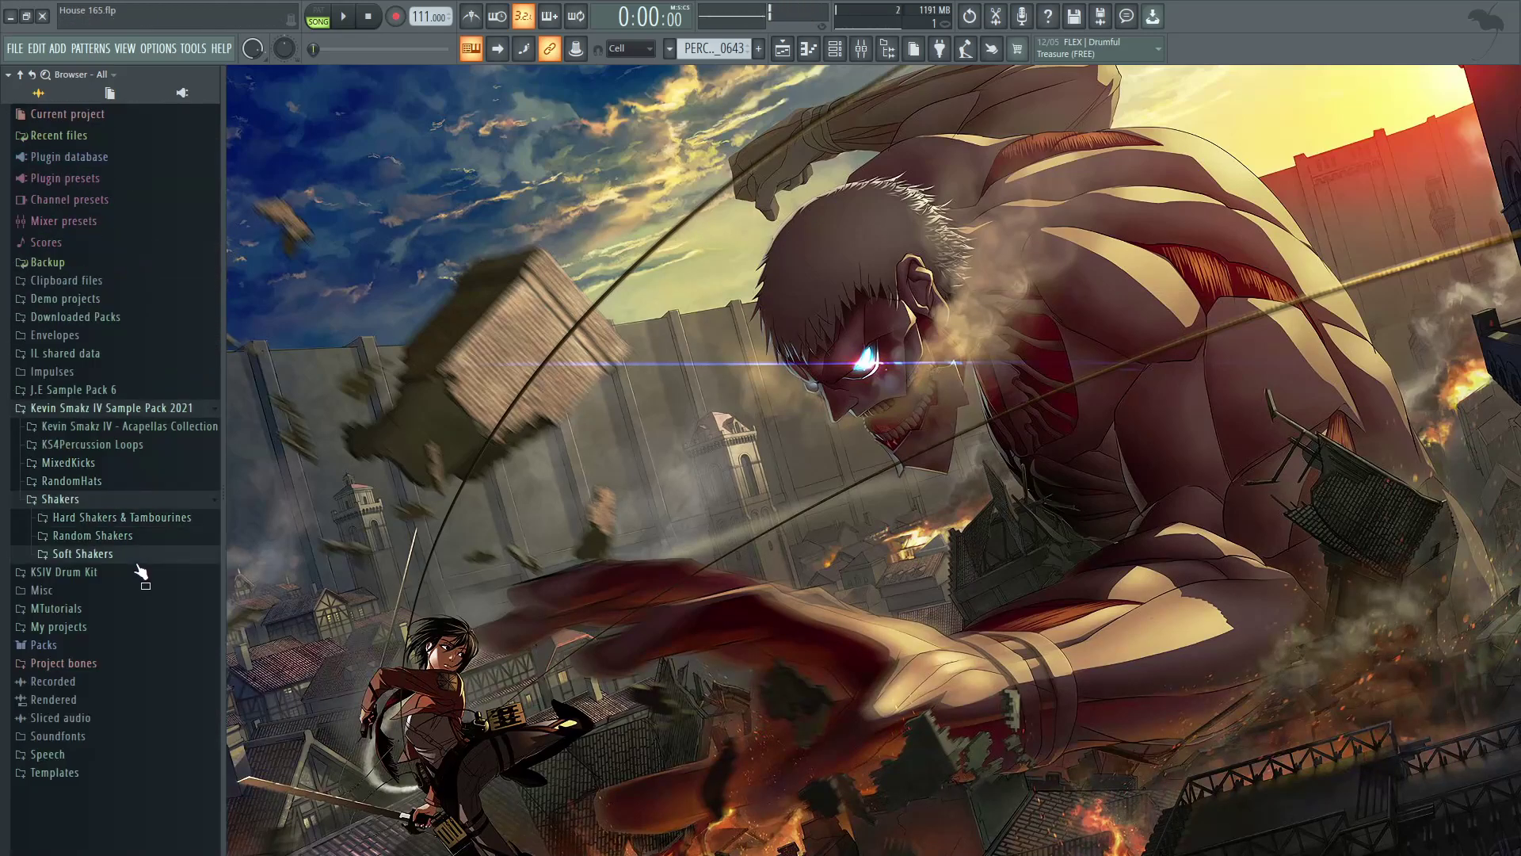
left_click(163, 654)
left_click(167, 688)
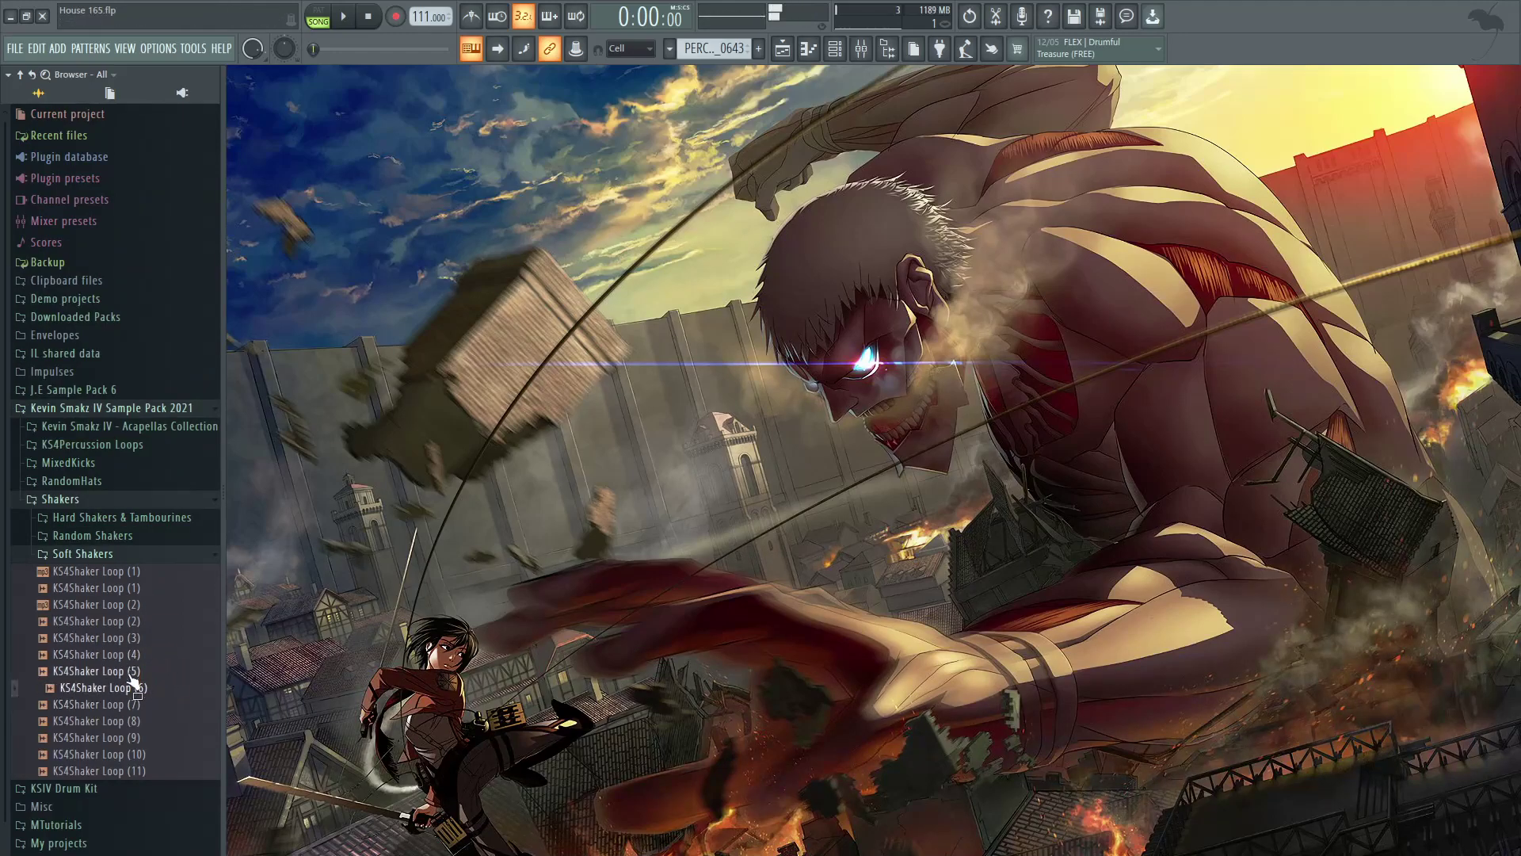
left_click(163, 754)
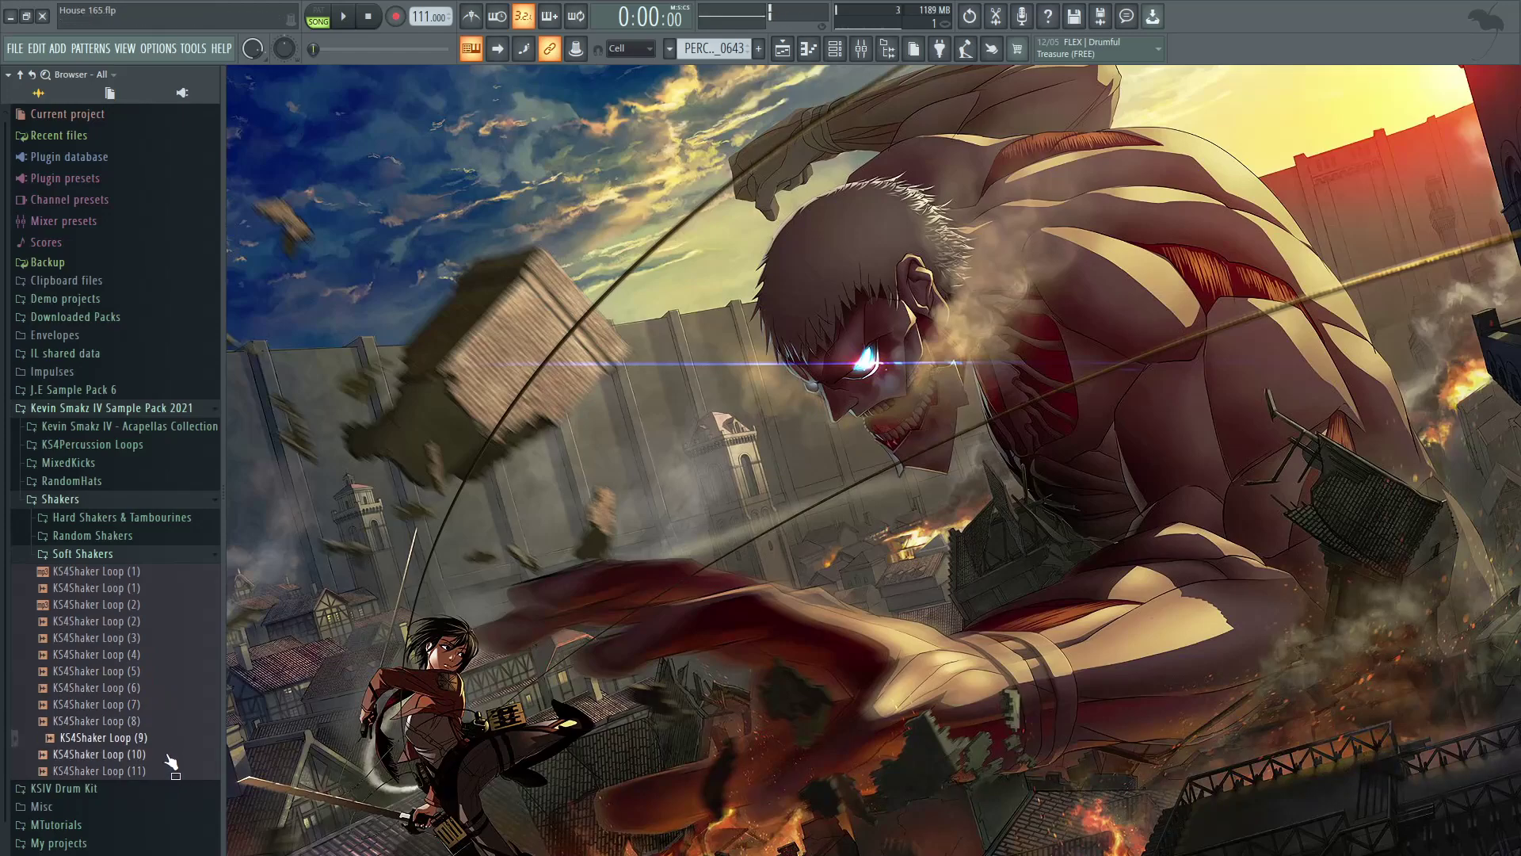
left_click(135, 553)
Step: Open the Random Shakers folder, preview Shaker 13, Shaker 07, Shaker 04 and Shaker 01, and collapse the Shakers folder
left_click(182, 537)
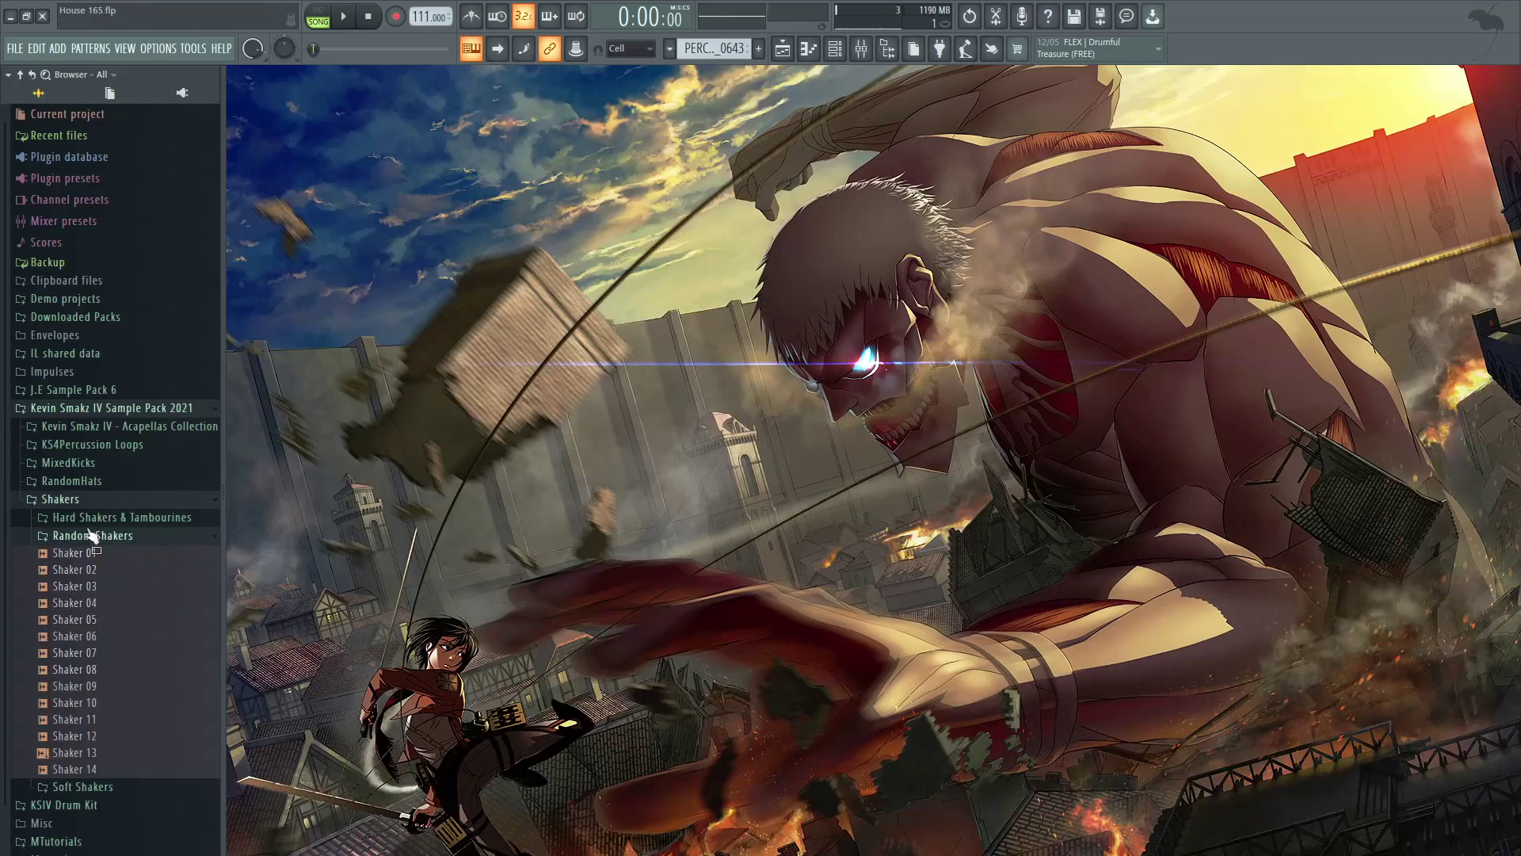
left_click(128, 753)
left_click(87, 652)
left_click(103, 603)
left_click(102, 554)
left_click(105, 502)
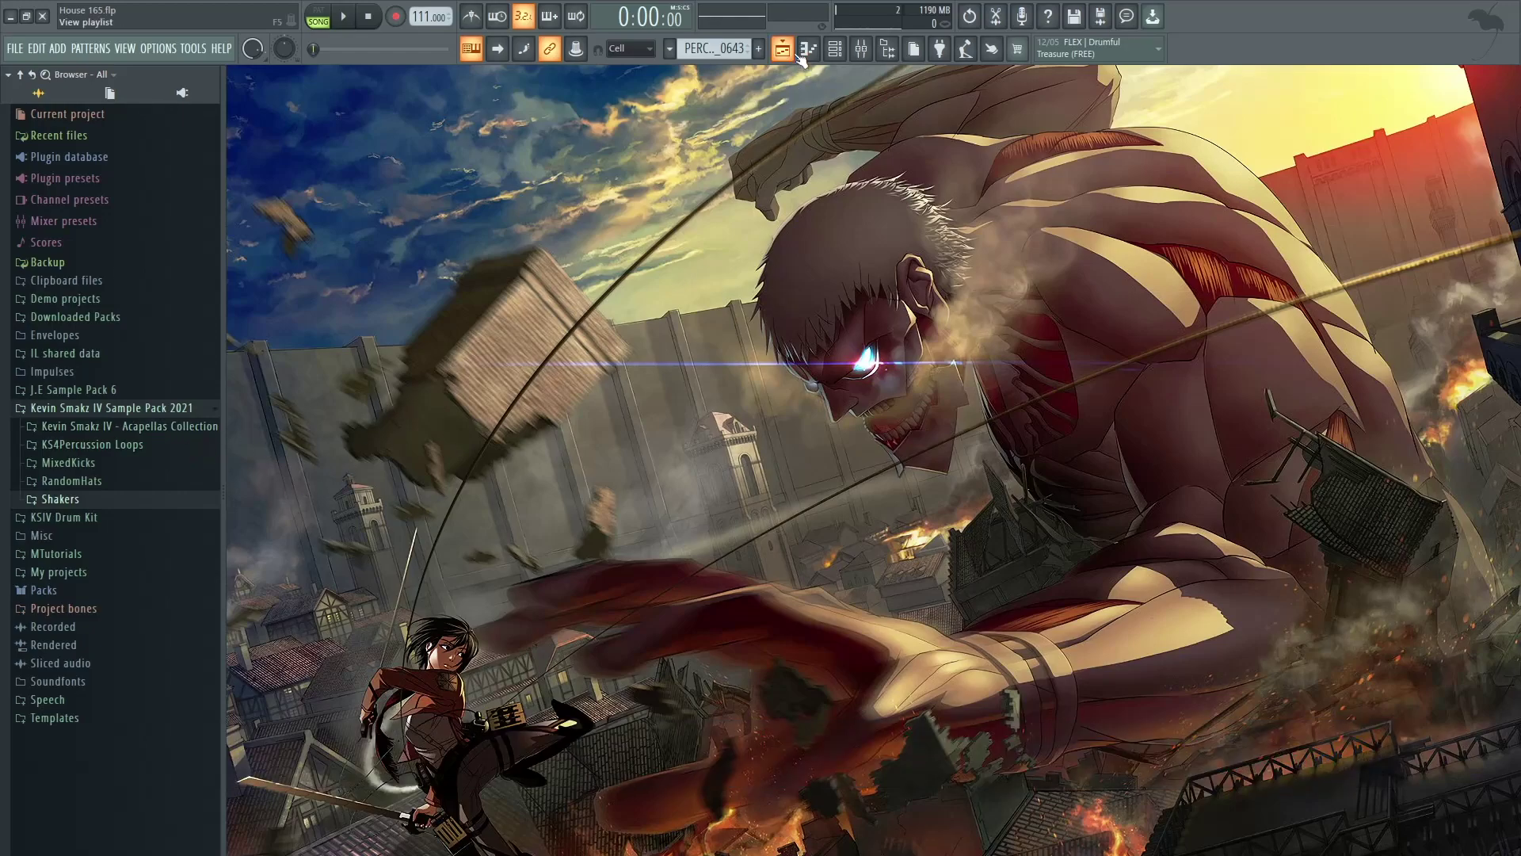
Step: Show the channel rack, select the merged PERCUSSION_1222 #3 pattern, and play it with PERCUSSION_0302 soloed
left_click(846, 56)
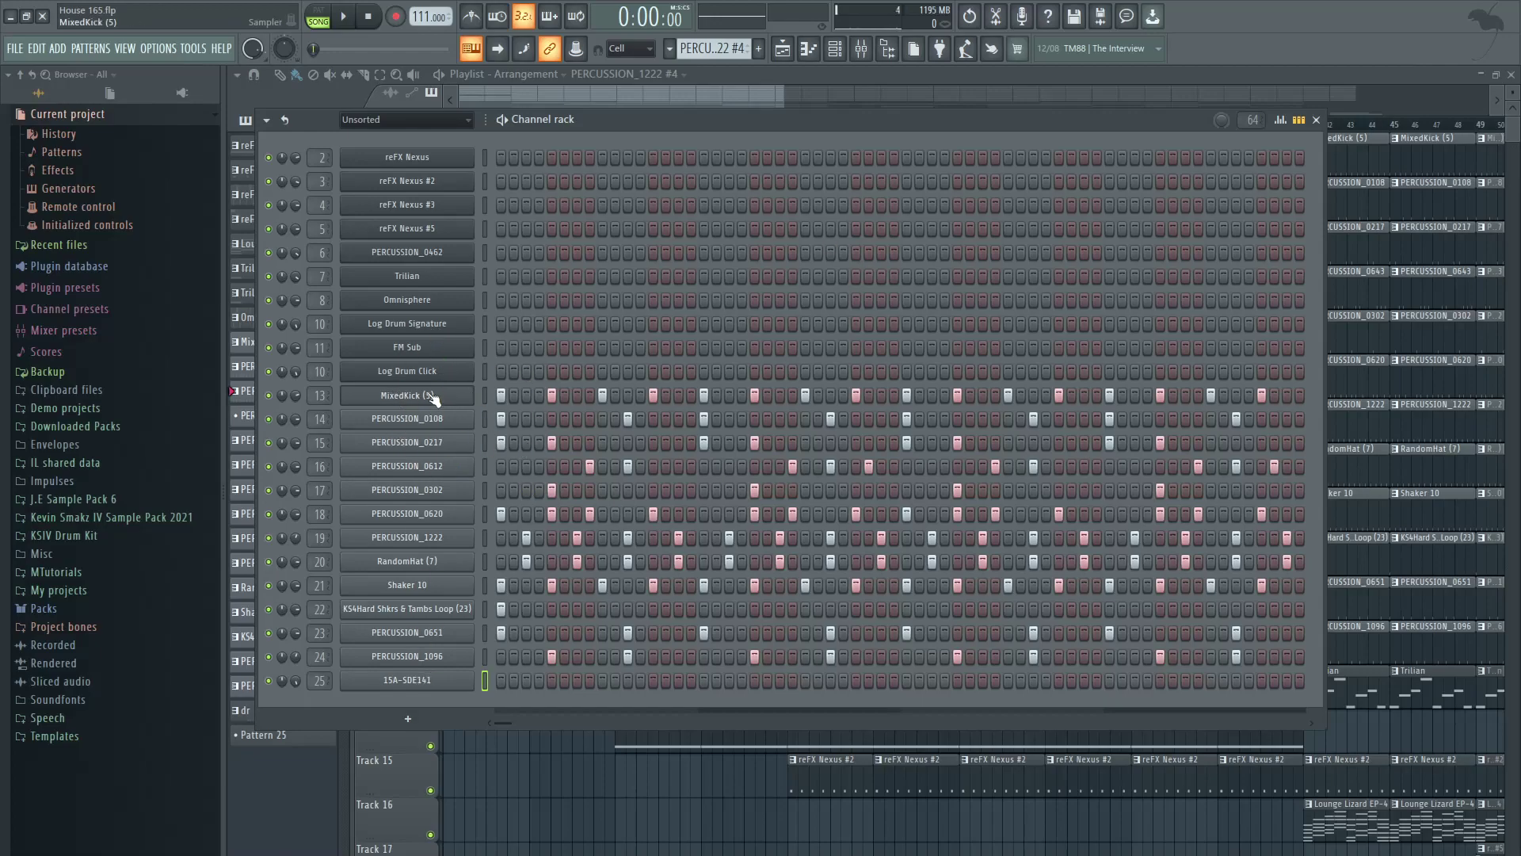
left_click(242, 366)
key("space")
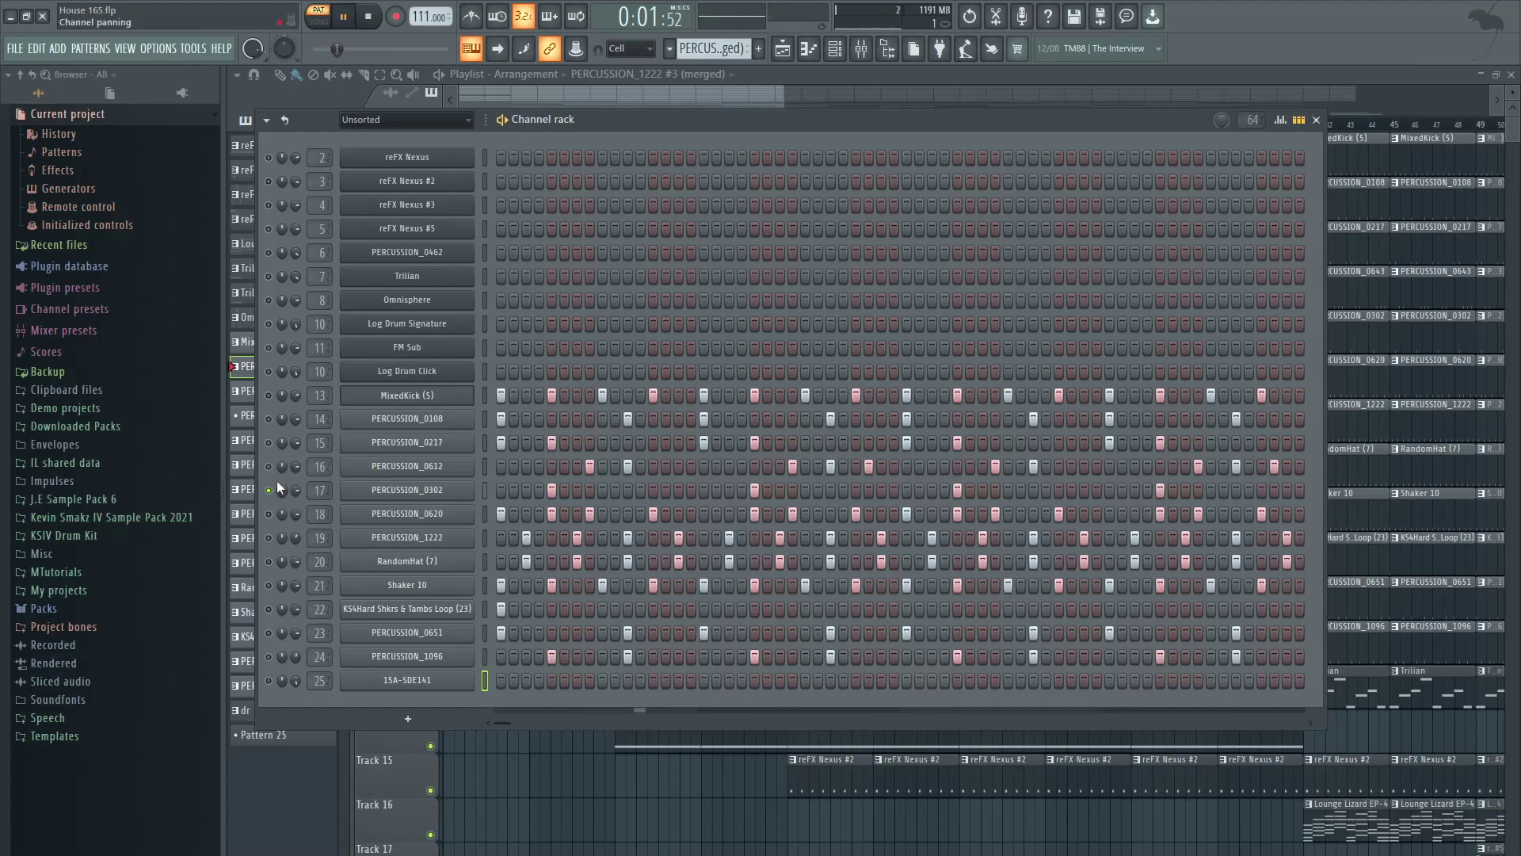
key("space")
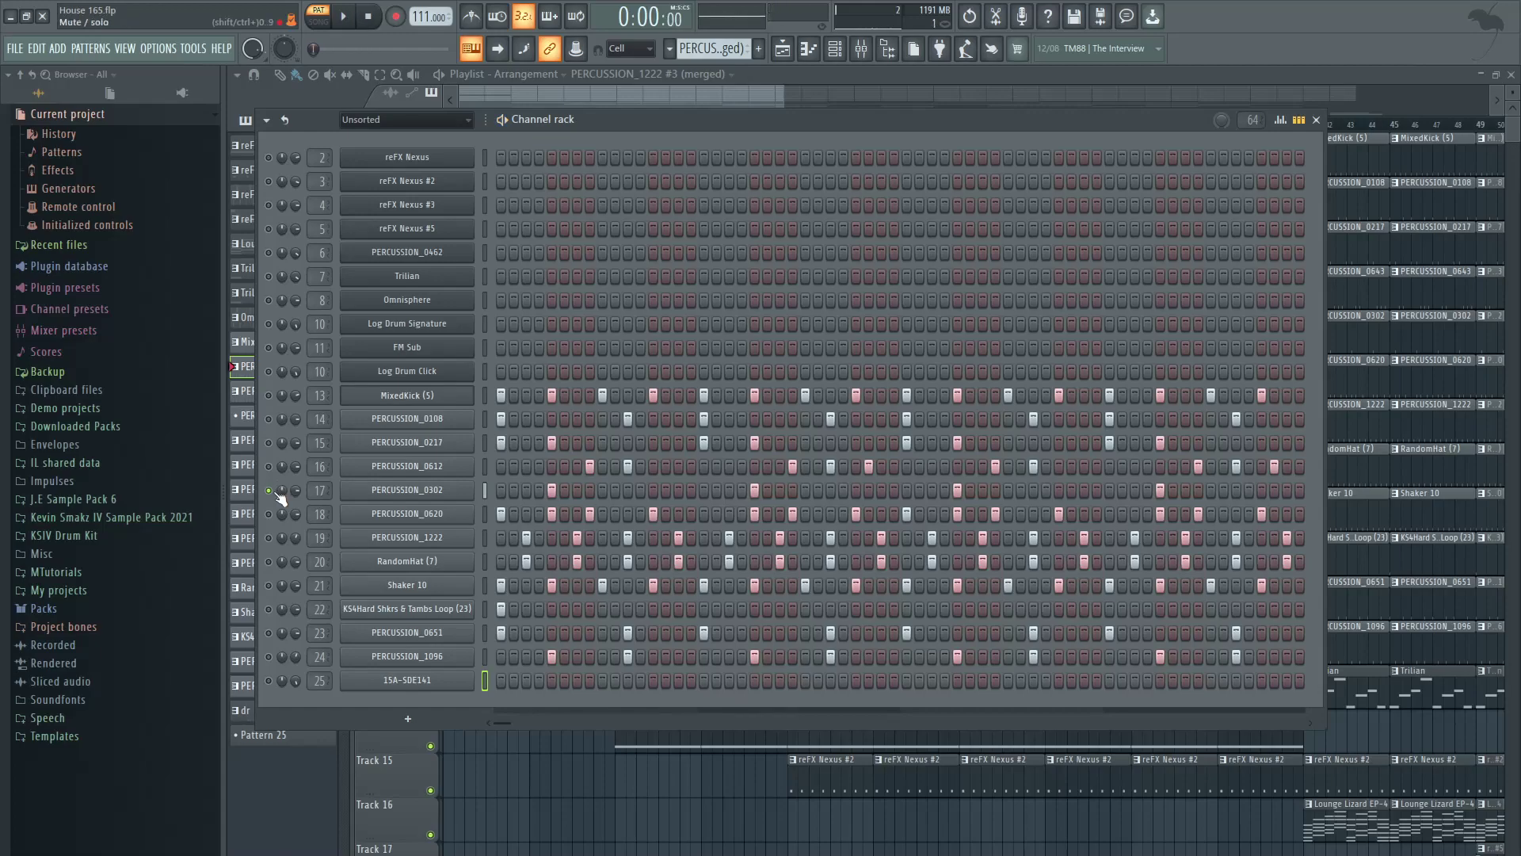
Step: Listen to PERCUSSION_1222, RandomHat (7), and Shaker 10 together with KS4Hard Shkrs & Tambs Loop (23) by soloing them during playback
key("space")
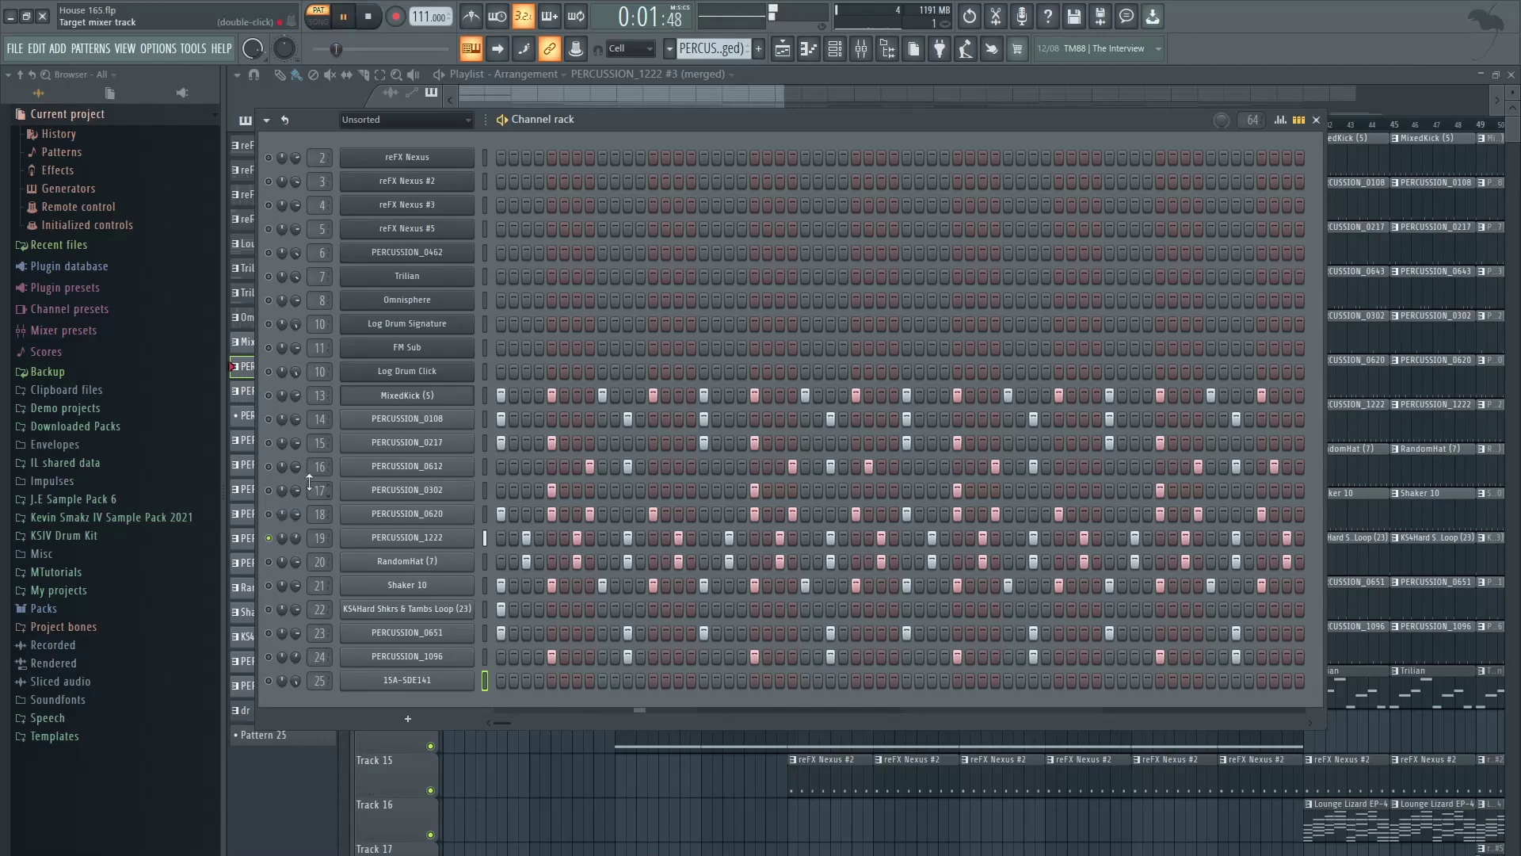
left_click(269, 561)
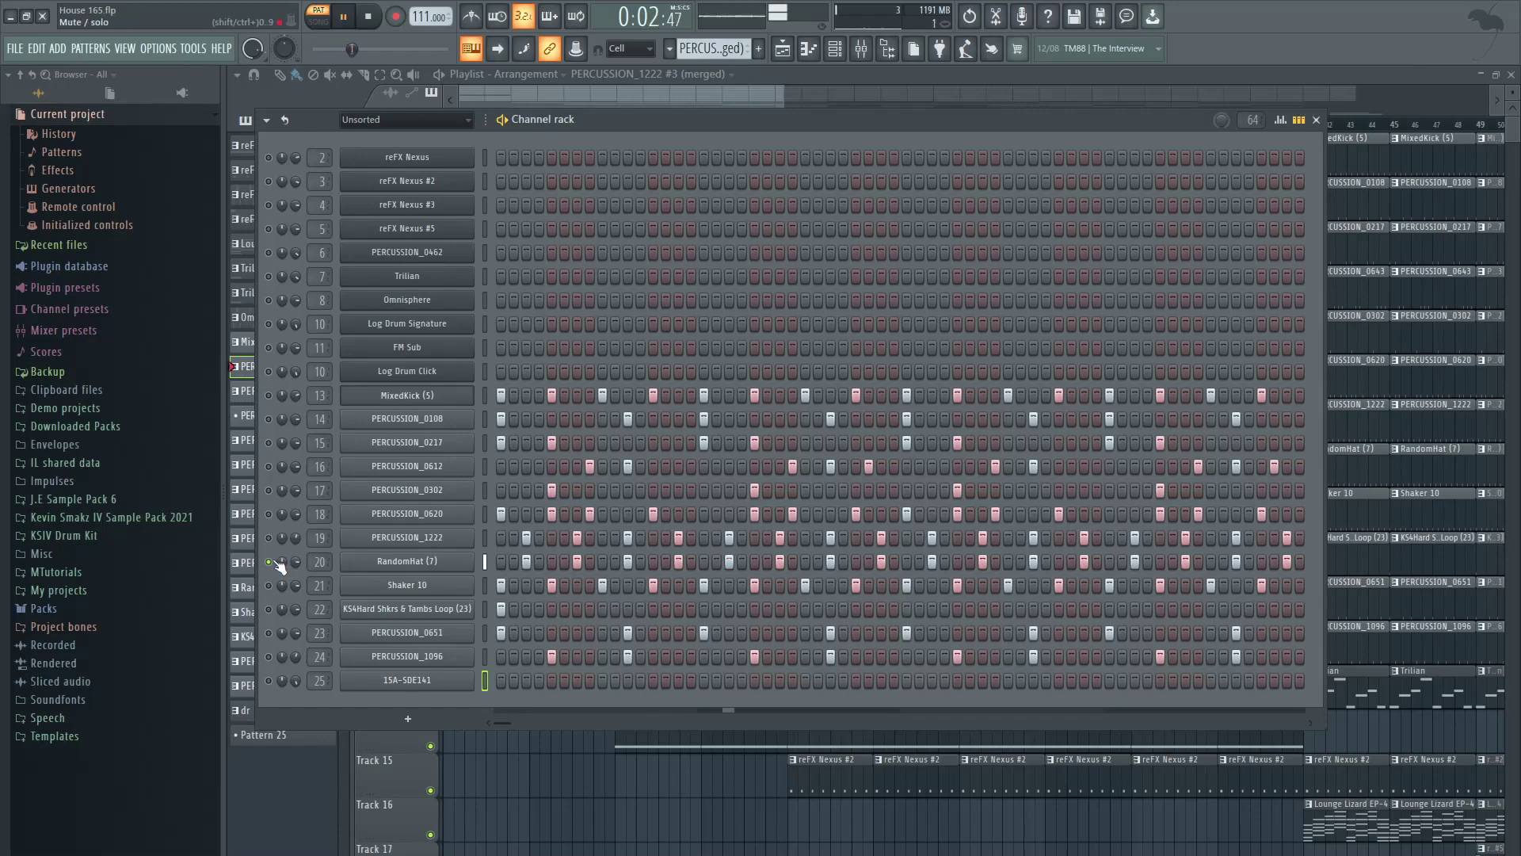
key("space")
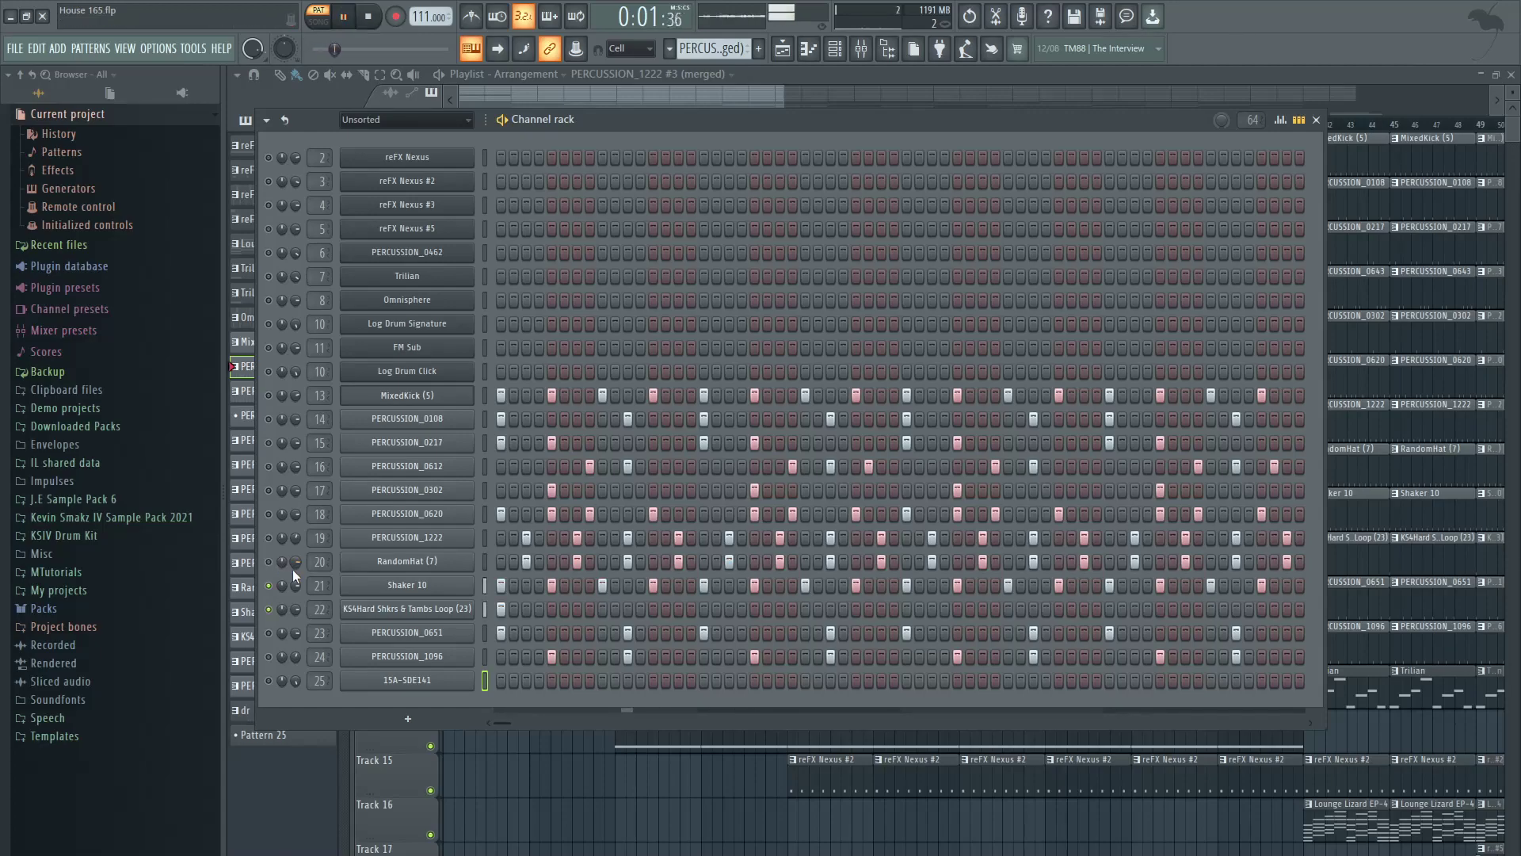
key("space")
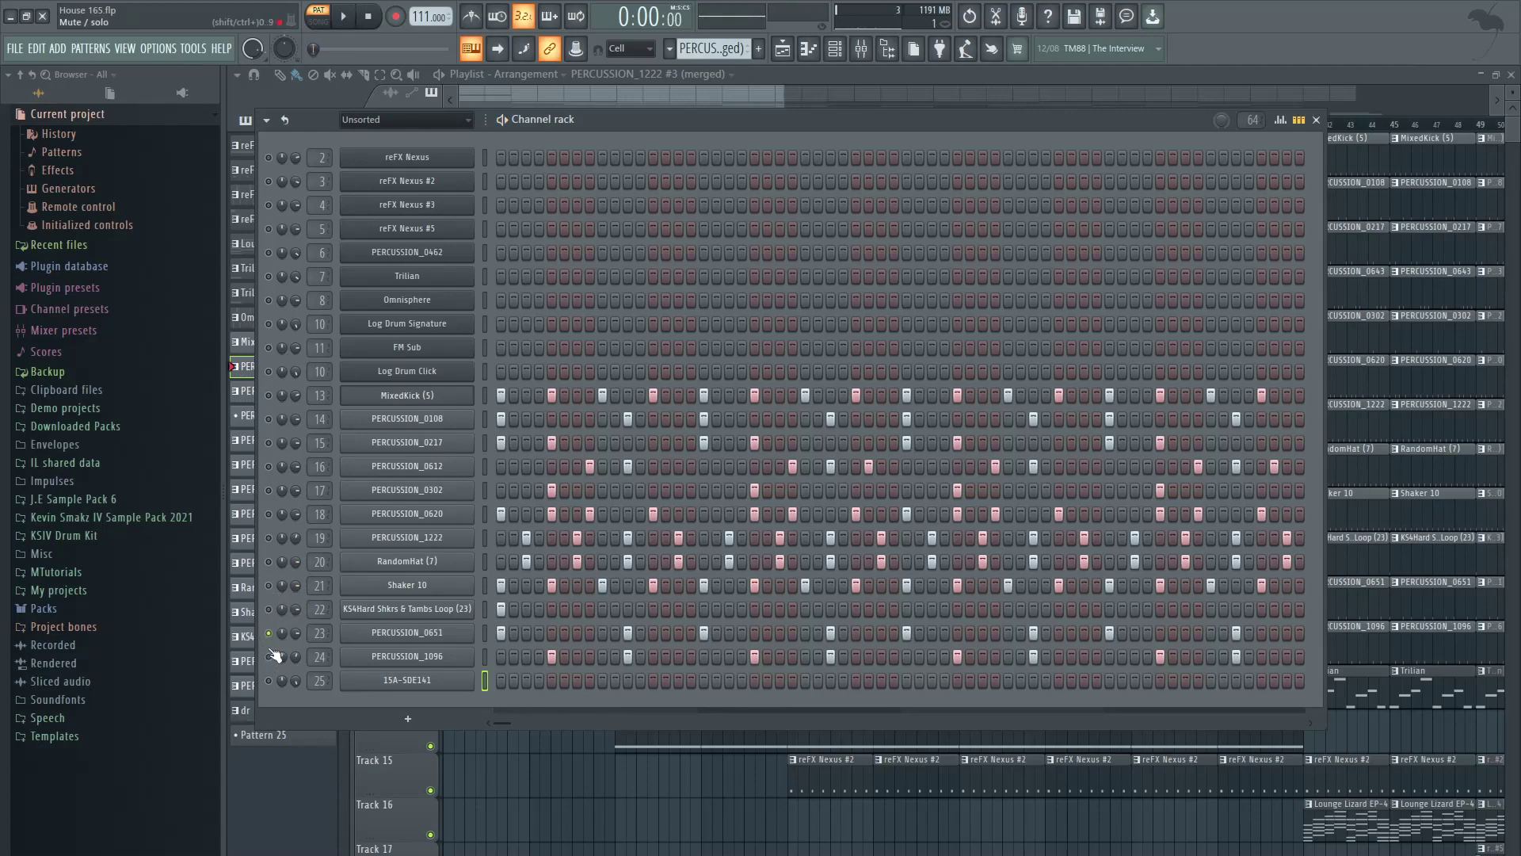
Step: Play PERCUSSION_1096 on its own and the full merged percussion pattern with every channel enabled
key("space")
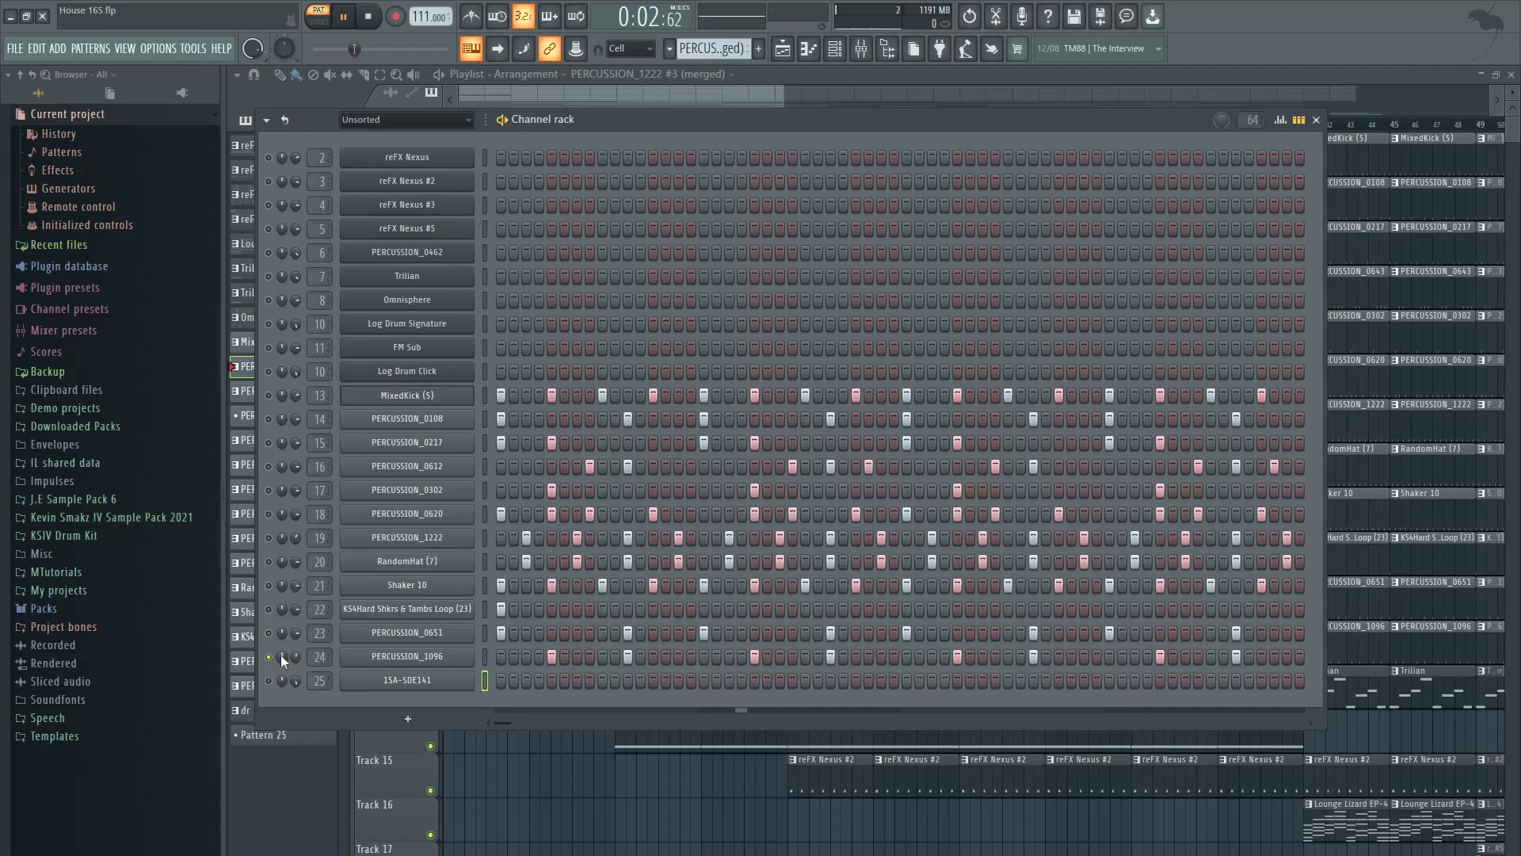
key("space")
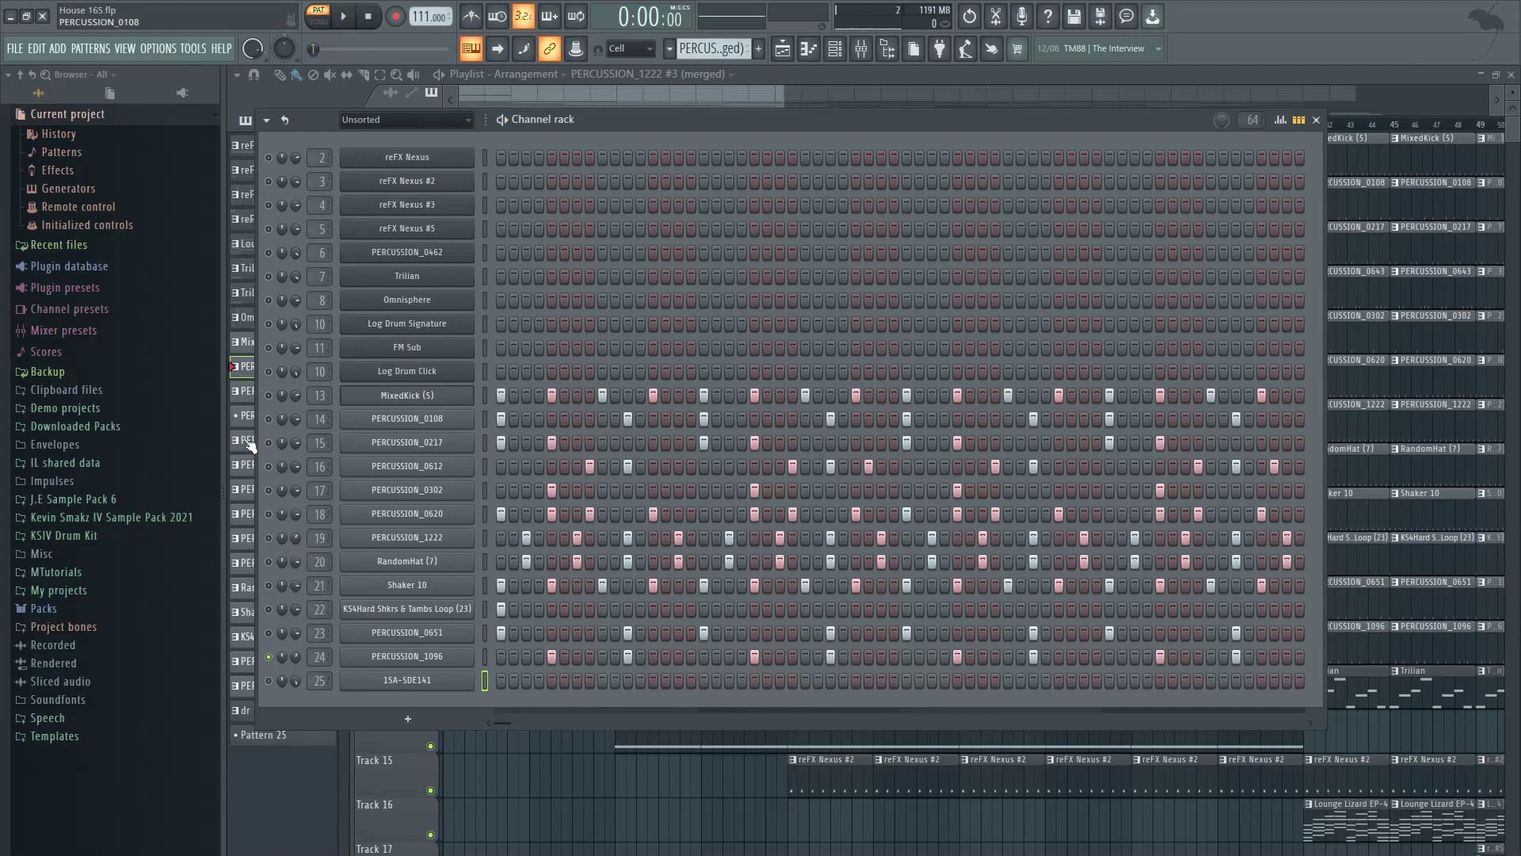
key("space")
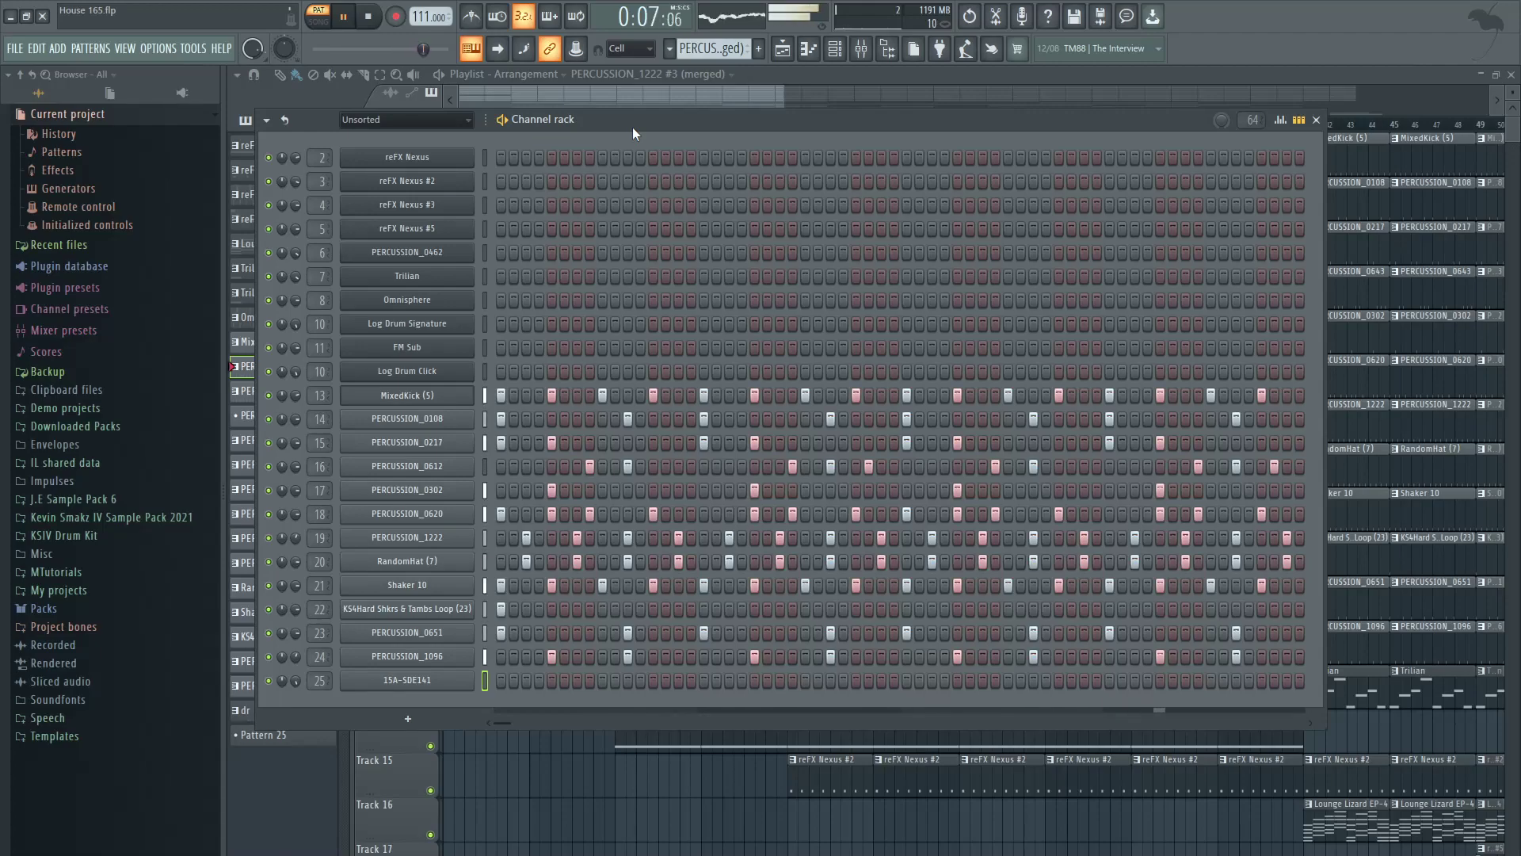
key("space")
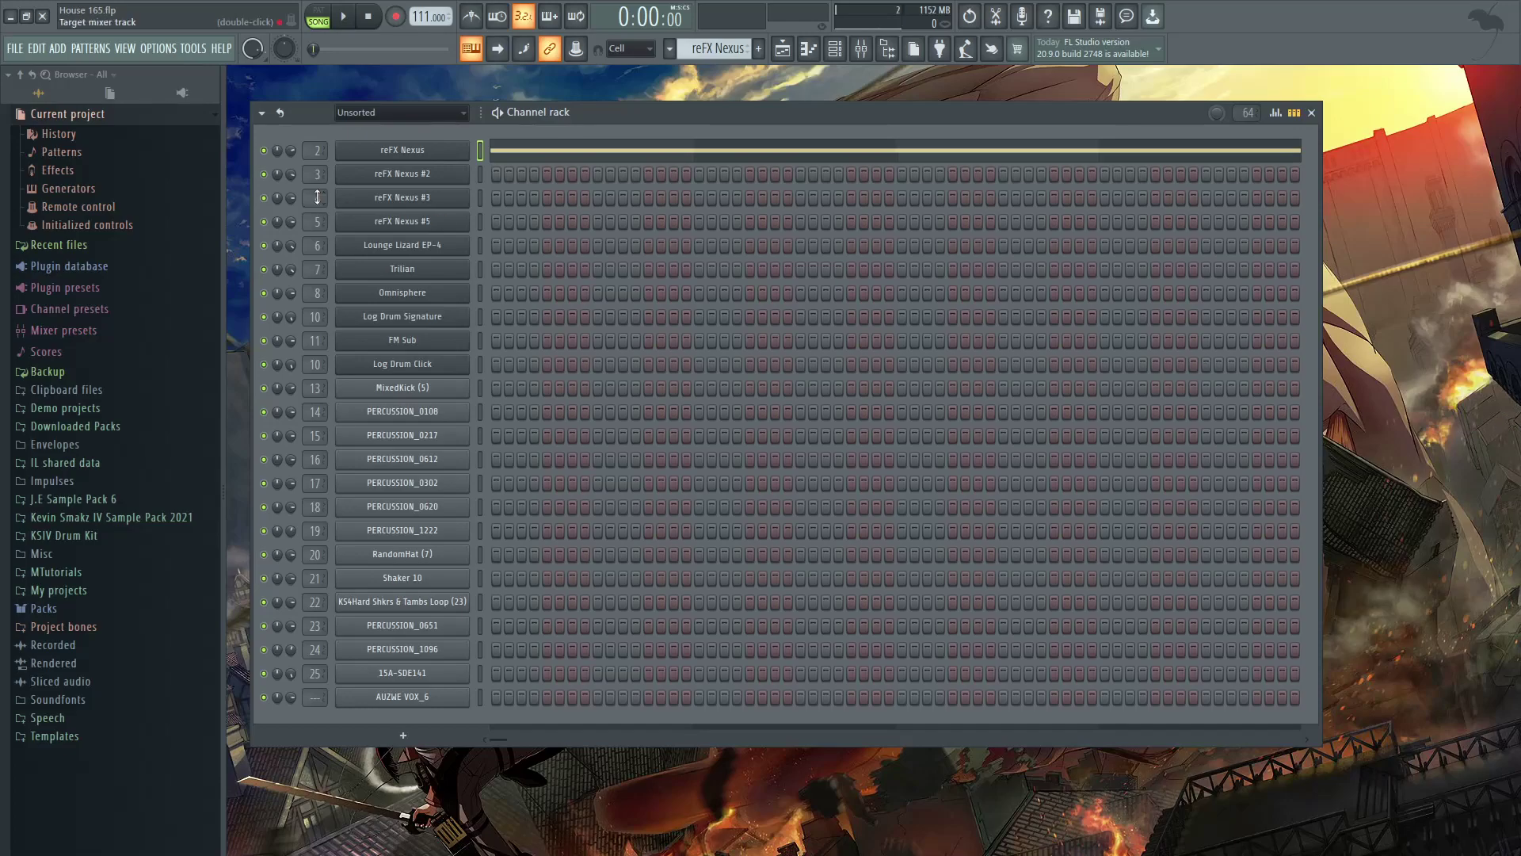
Step: Show the reFX Nexus channel's piano roll notes and plugin preset, play its pattern, and return to the channel rack
left_click(569, 153)
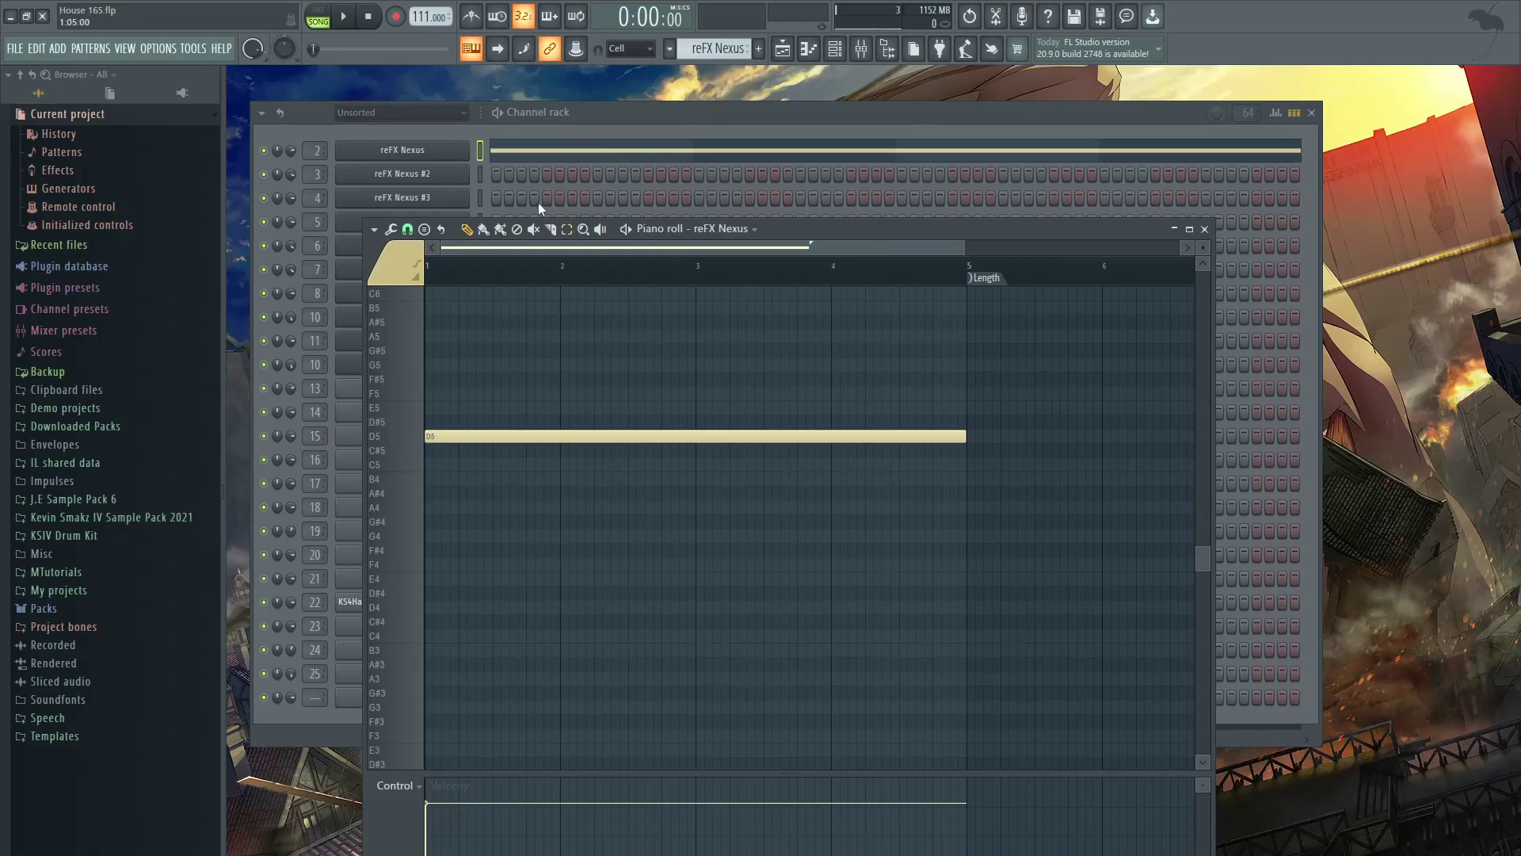
left_click(432, 150)
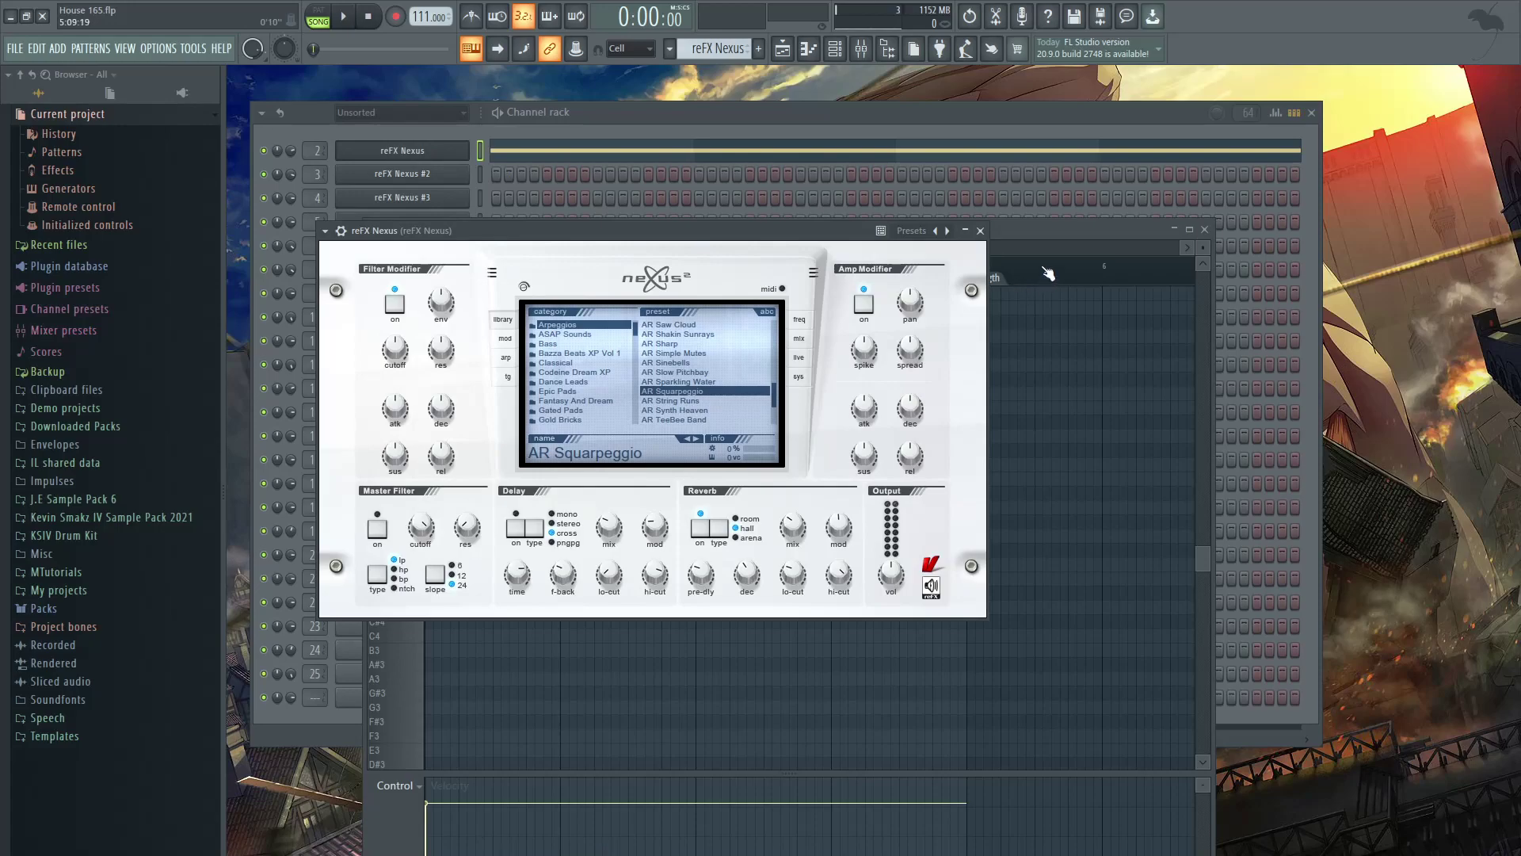
left_click(1028, 231)
key("space")
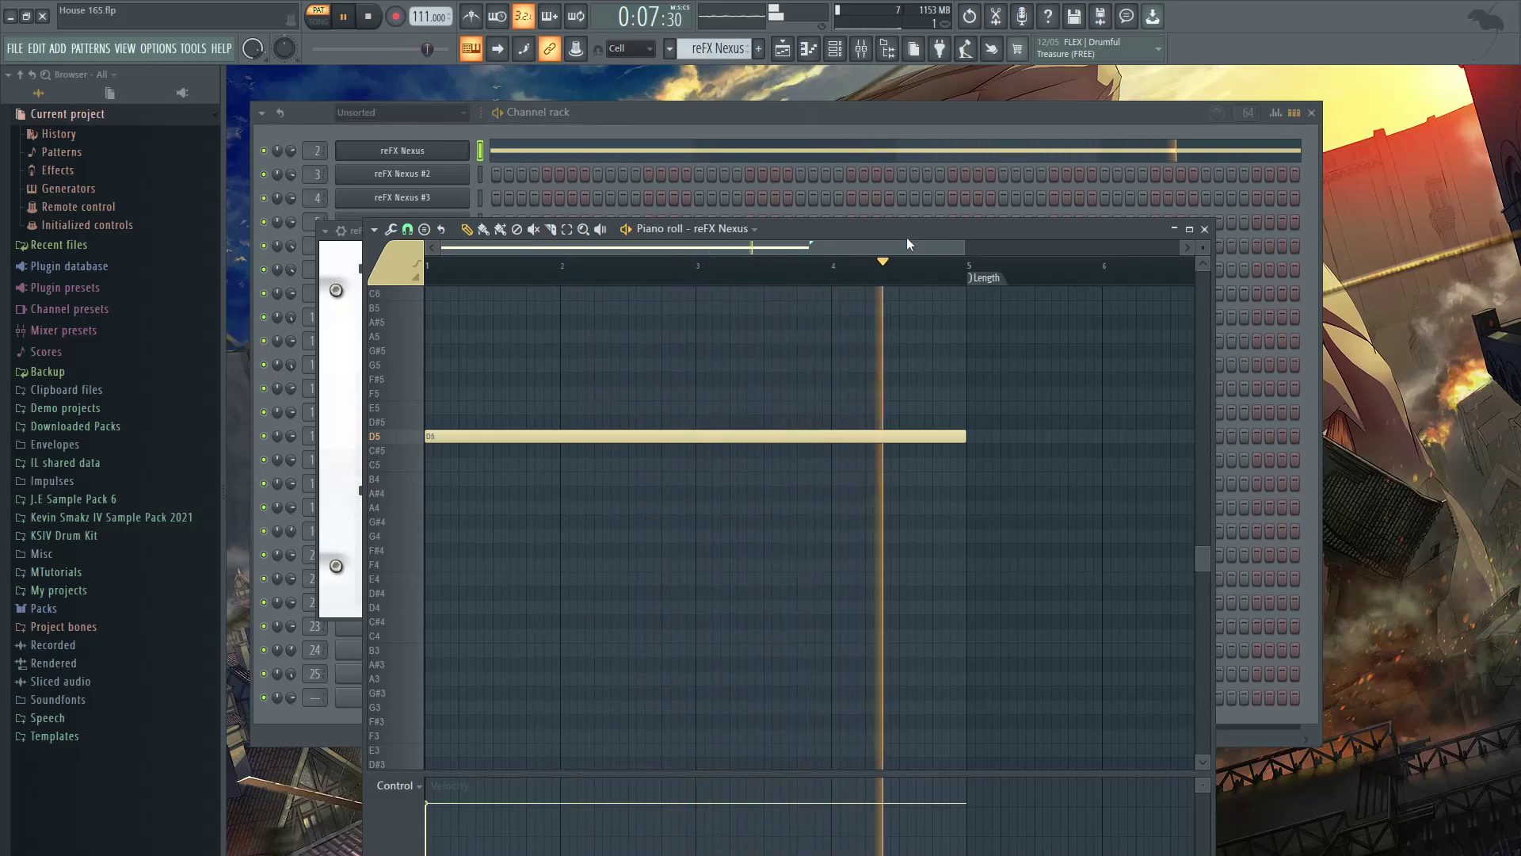
key("space")
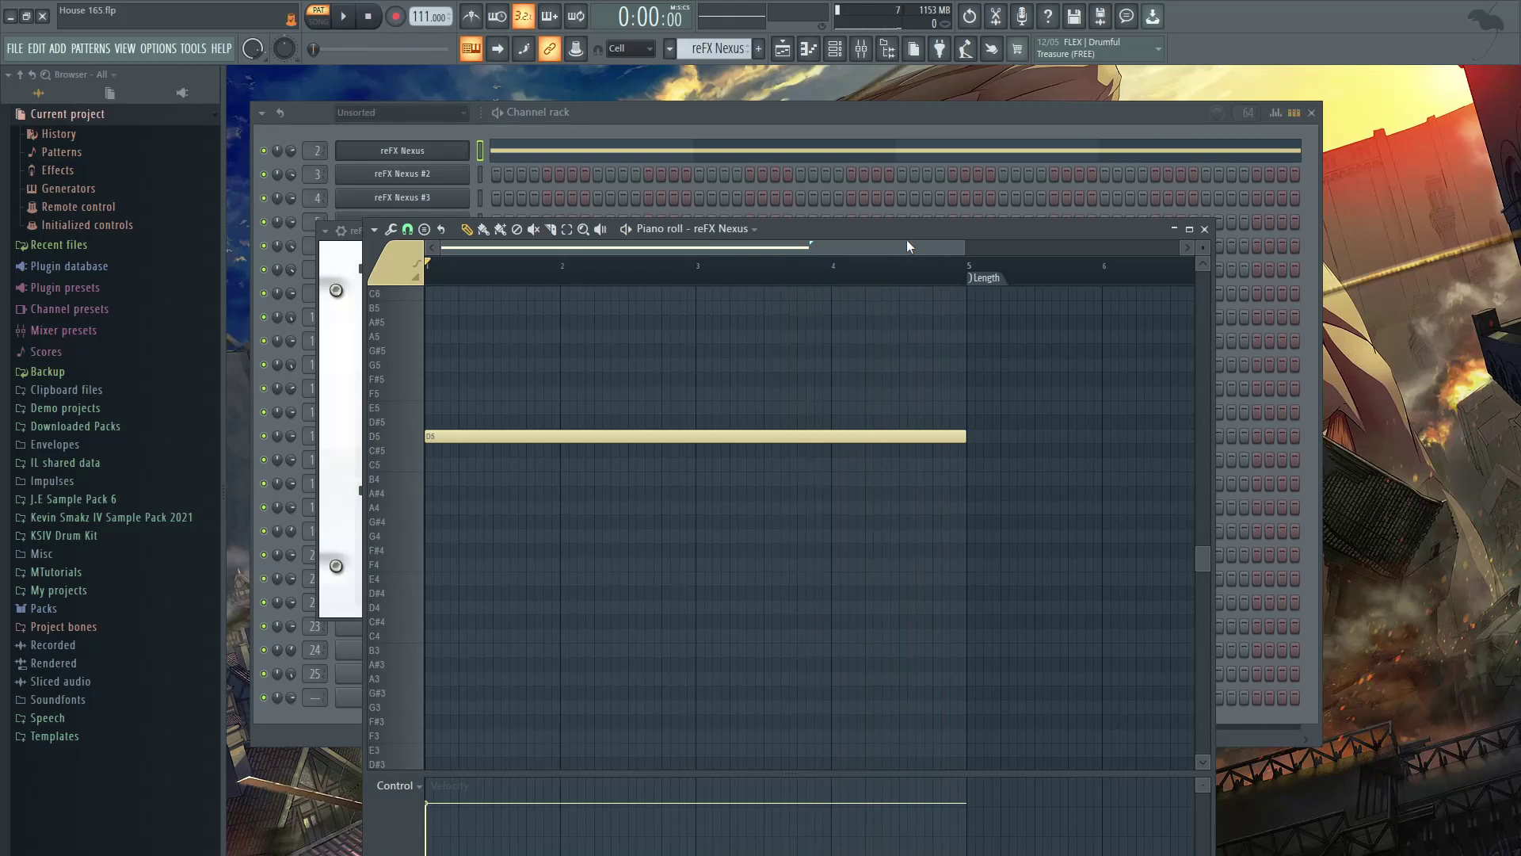
key("F7")
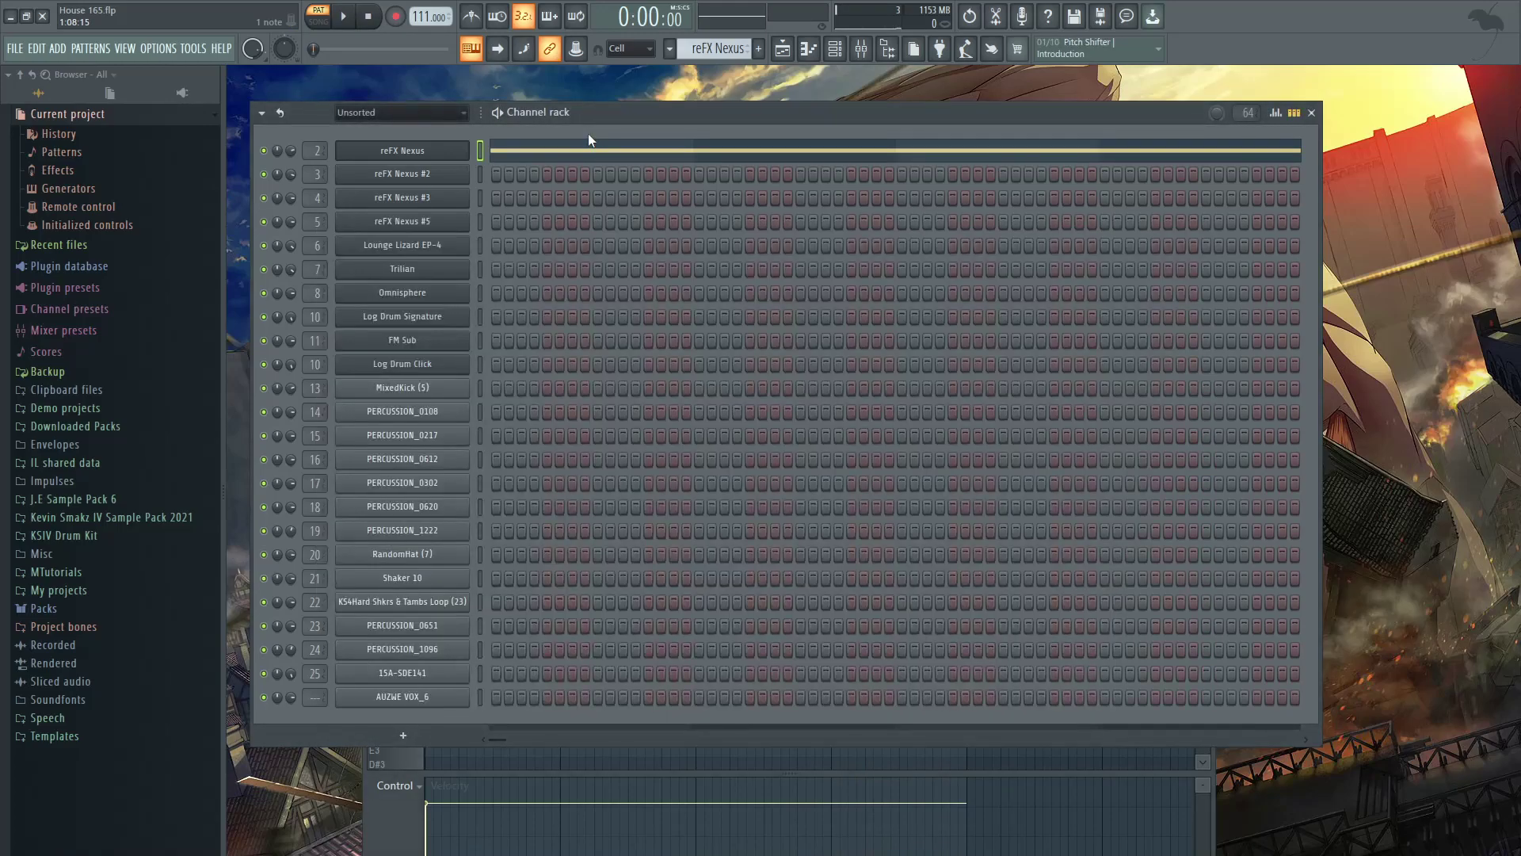
Step: Switch to the reFX Nexus #2 pattern, show its plugin preset and piano roll, play it, and close the piano roll
left_click(670, 49)
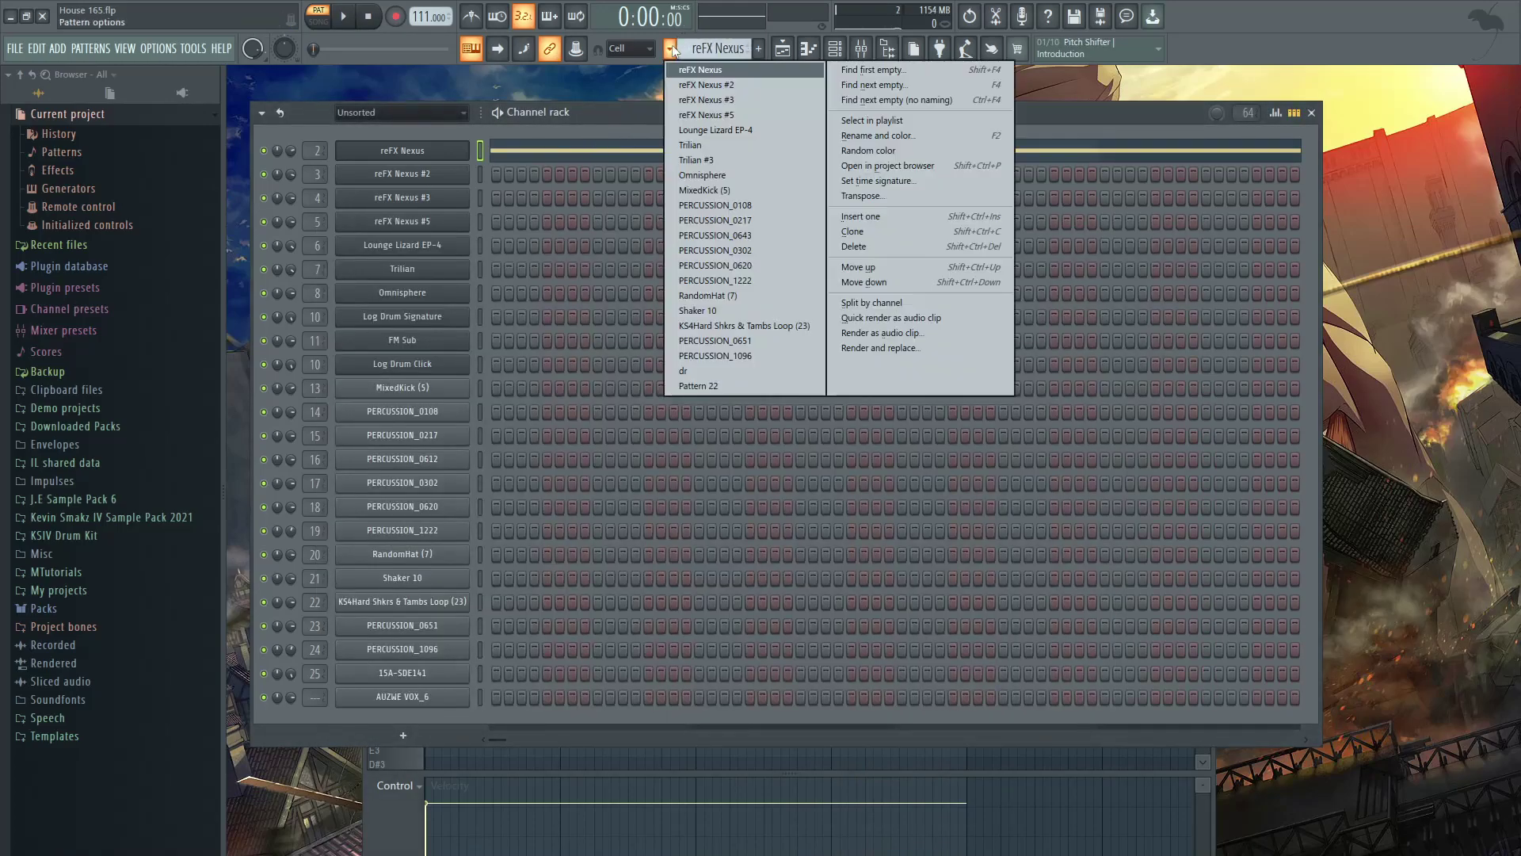
left_click(687, 87)
left_click(444, 175)
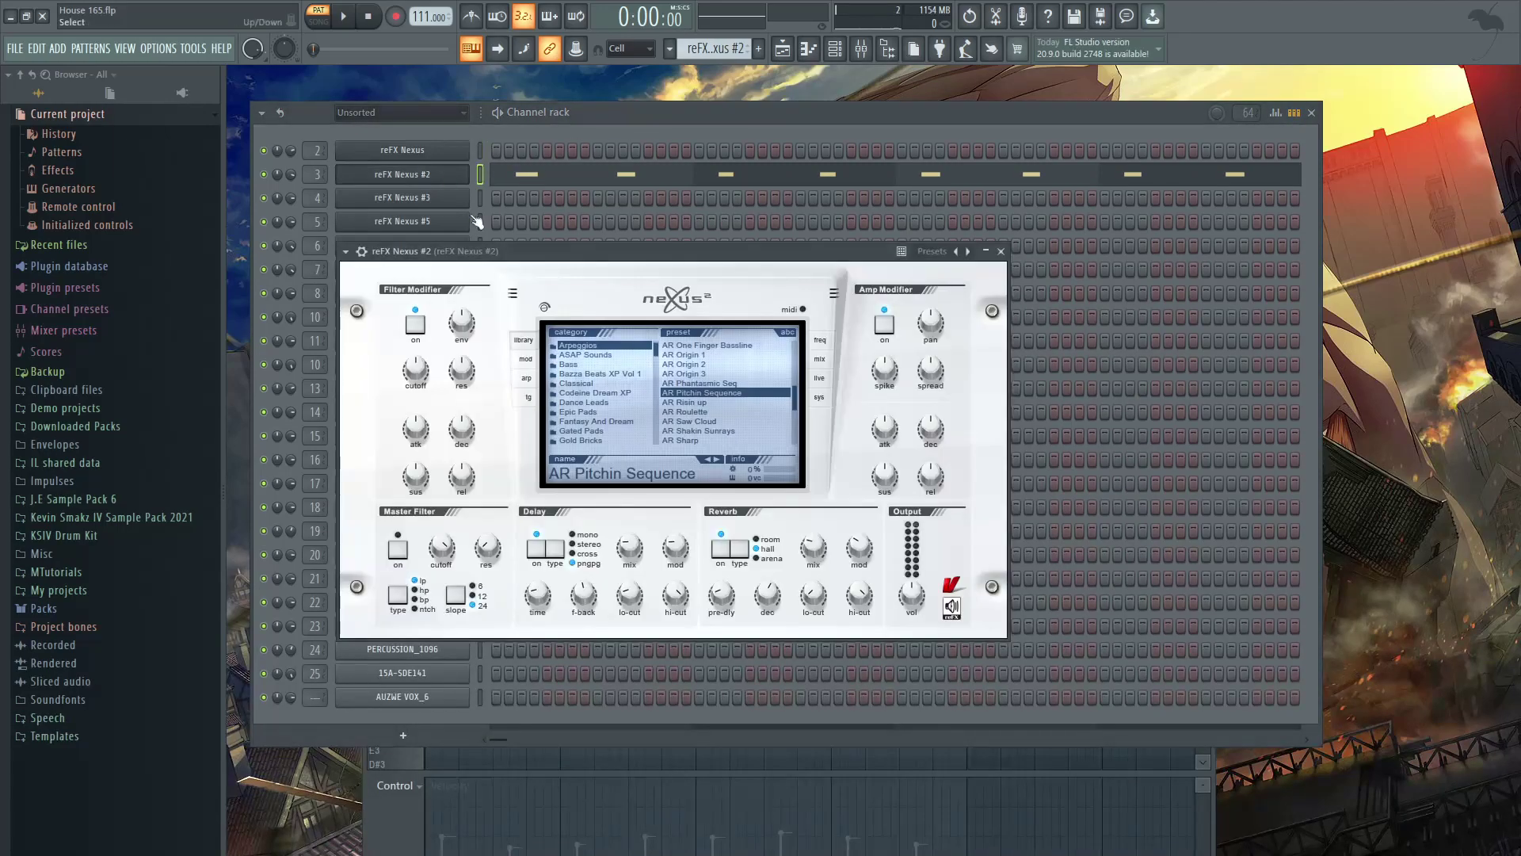
left_click(630, 179)
key("space")
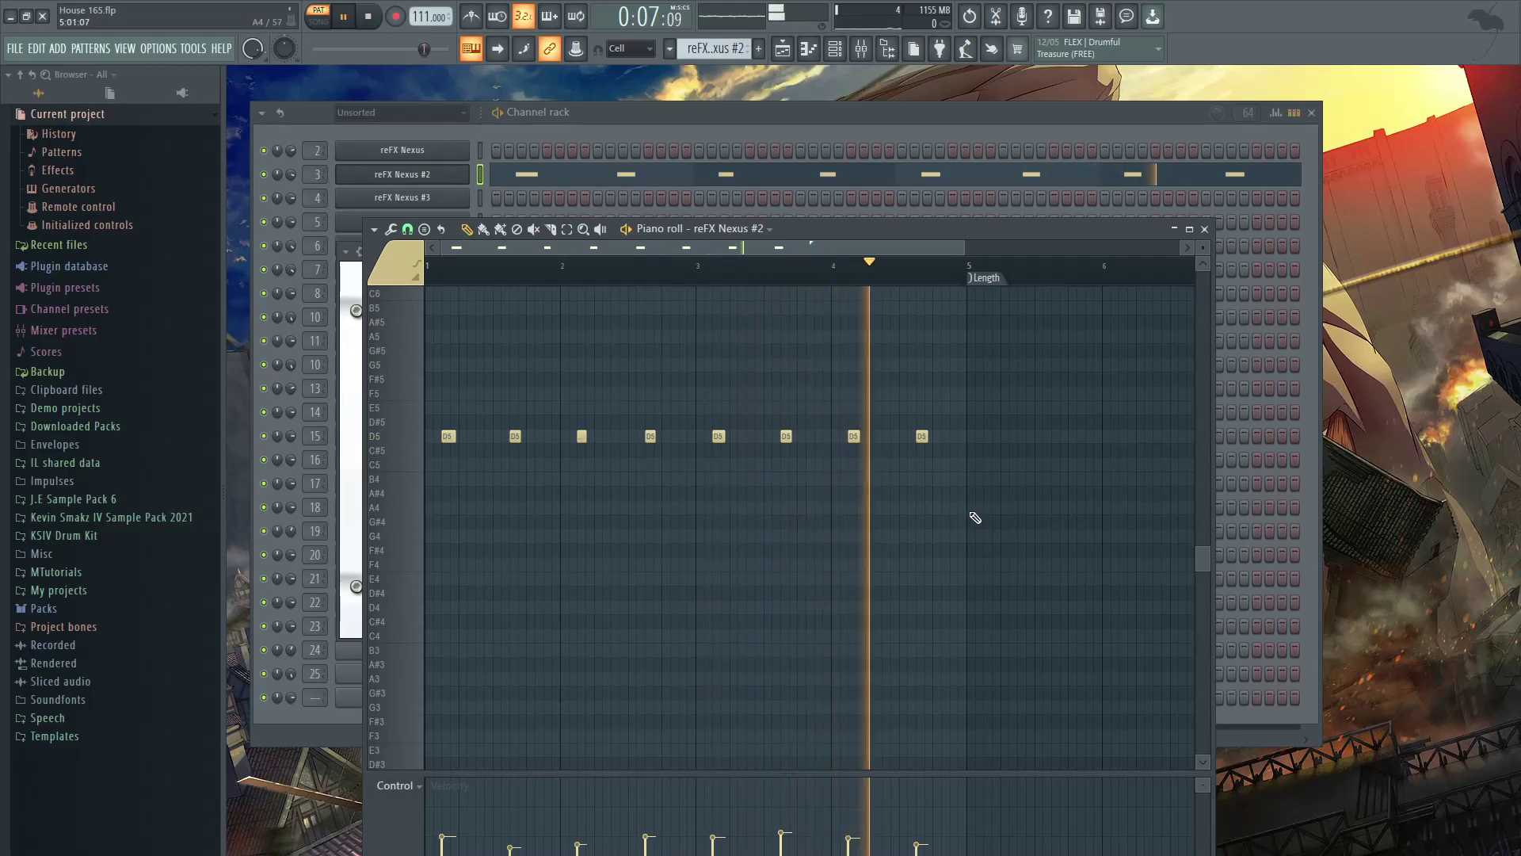
key("space")
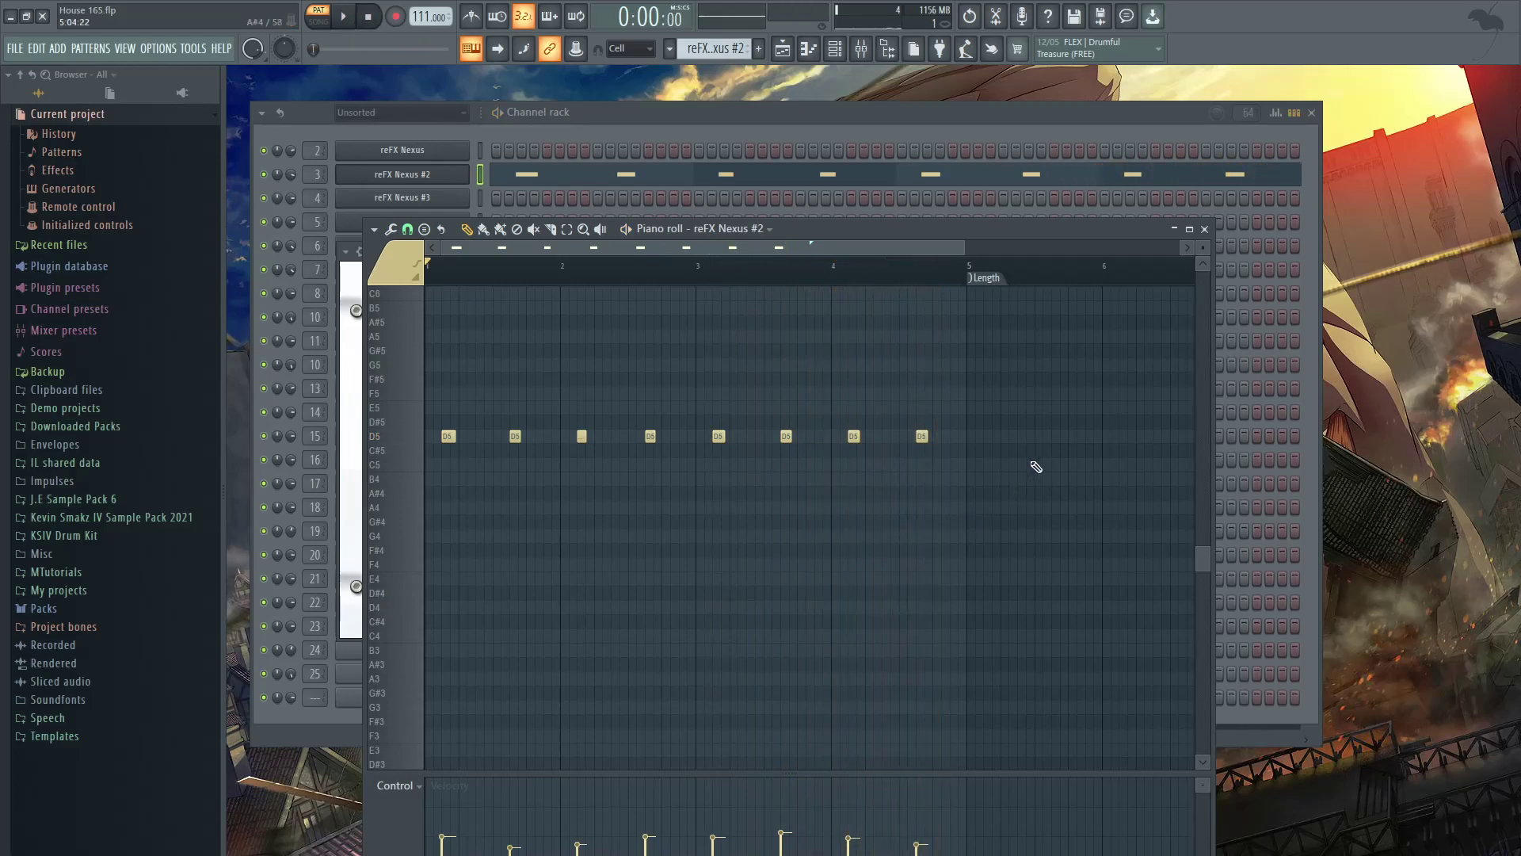
left_click(1205, 229)
left_click(746, 118)
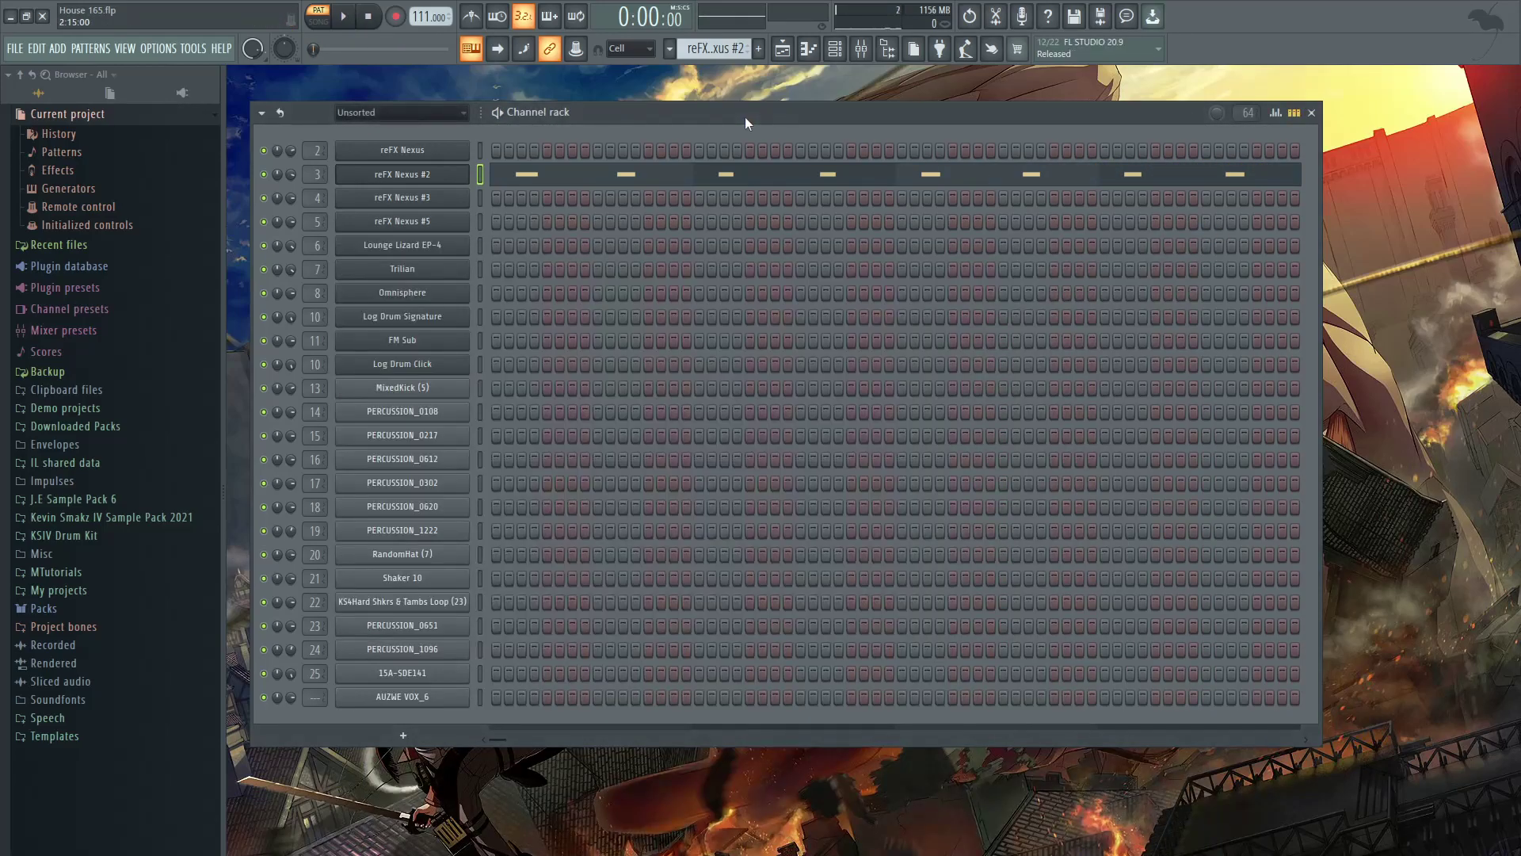
Step: Switch to the reFX Nexus #3 pattern, show its piano roll notes, play it, and return to the channel rack
key("KP_Add")
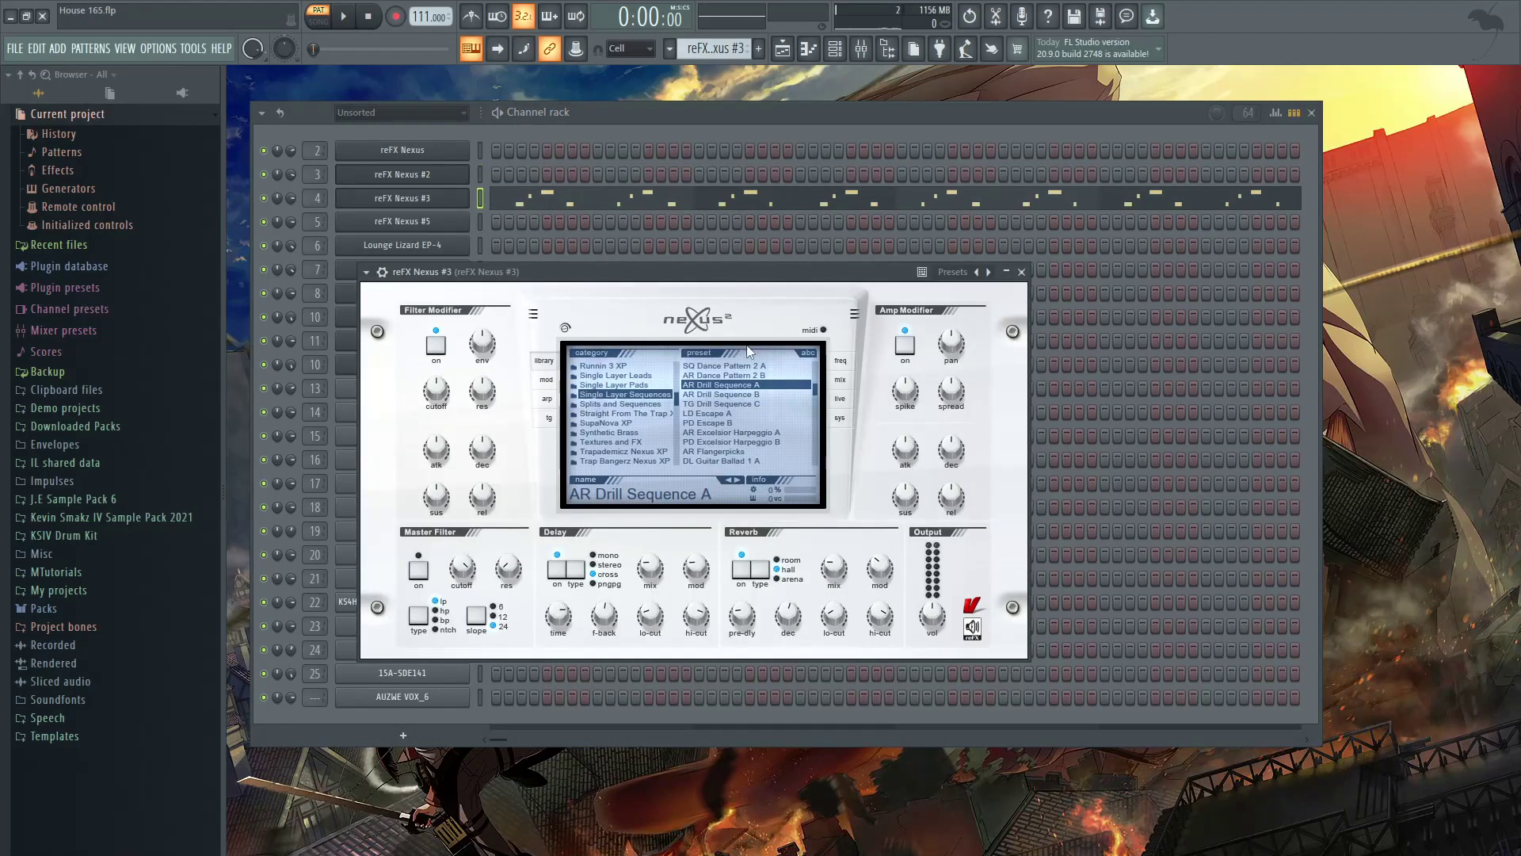
left_click(783, 208)
key("space")
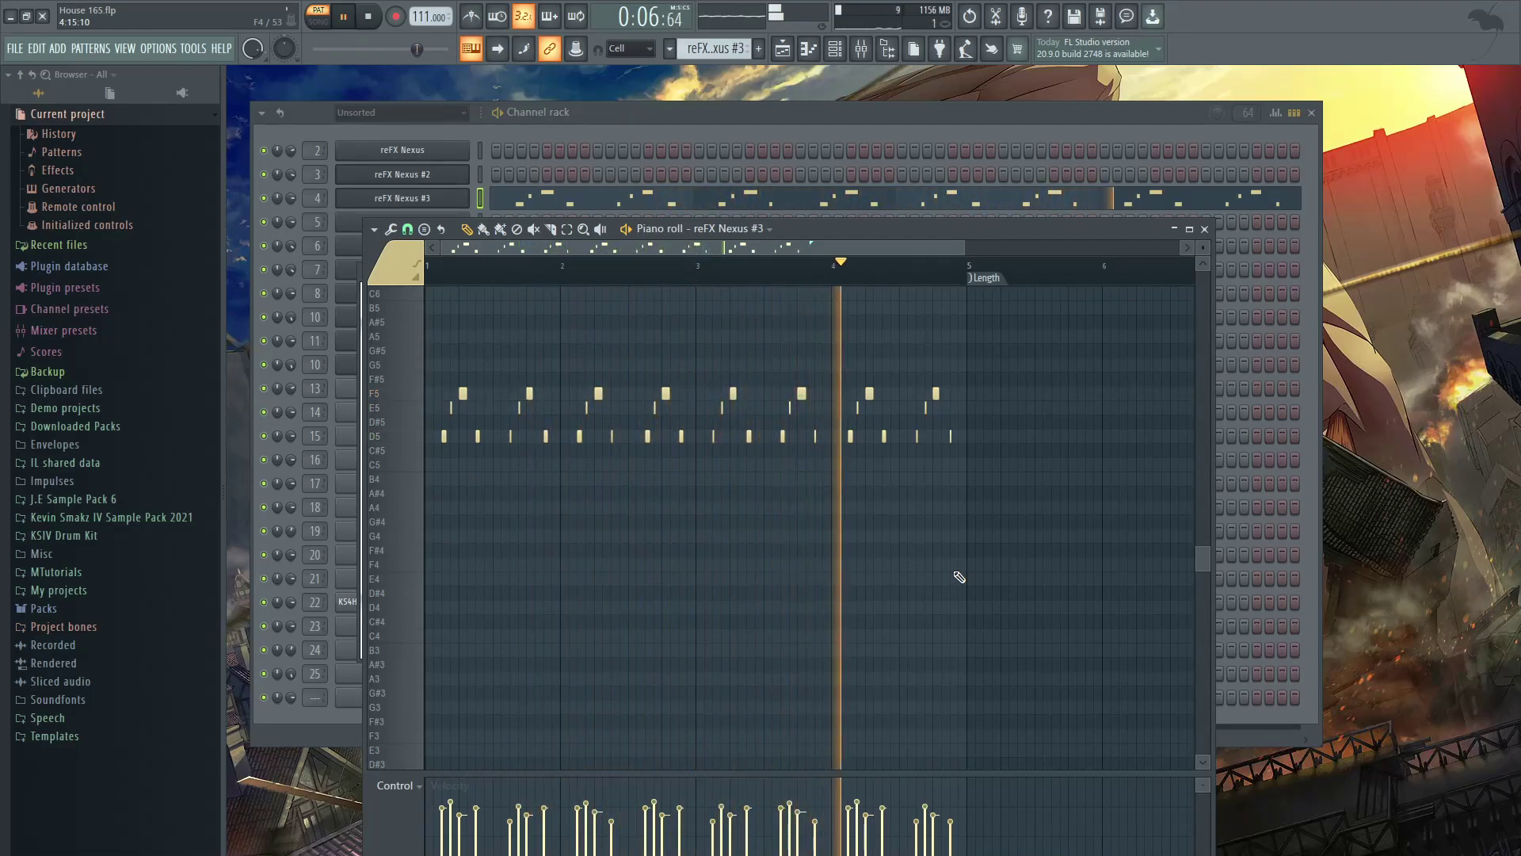
key("space")
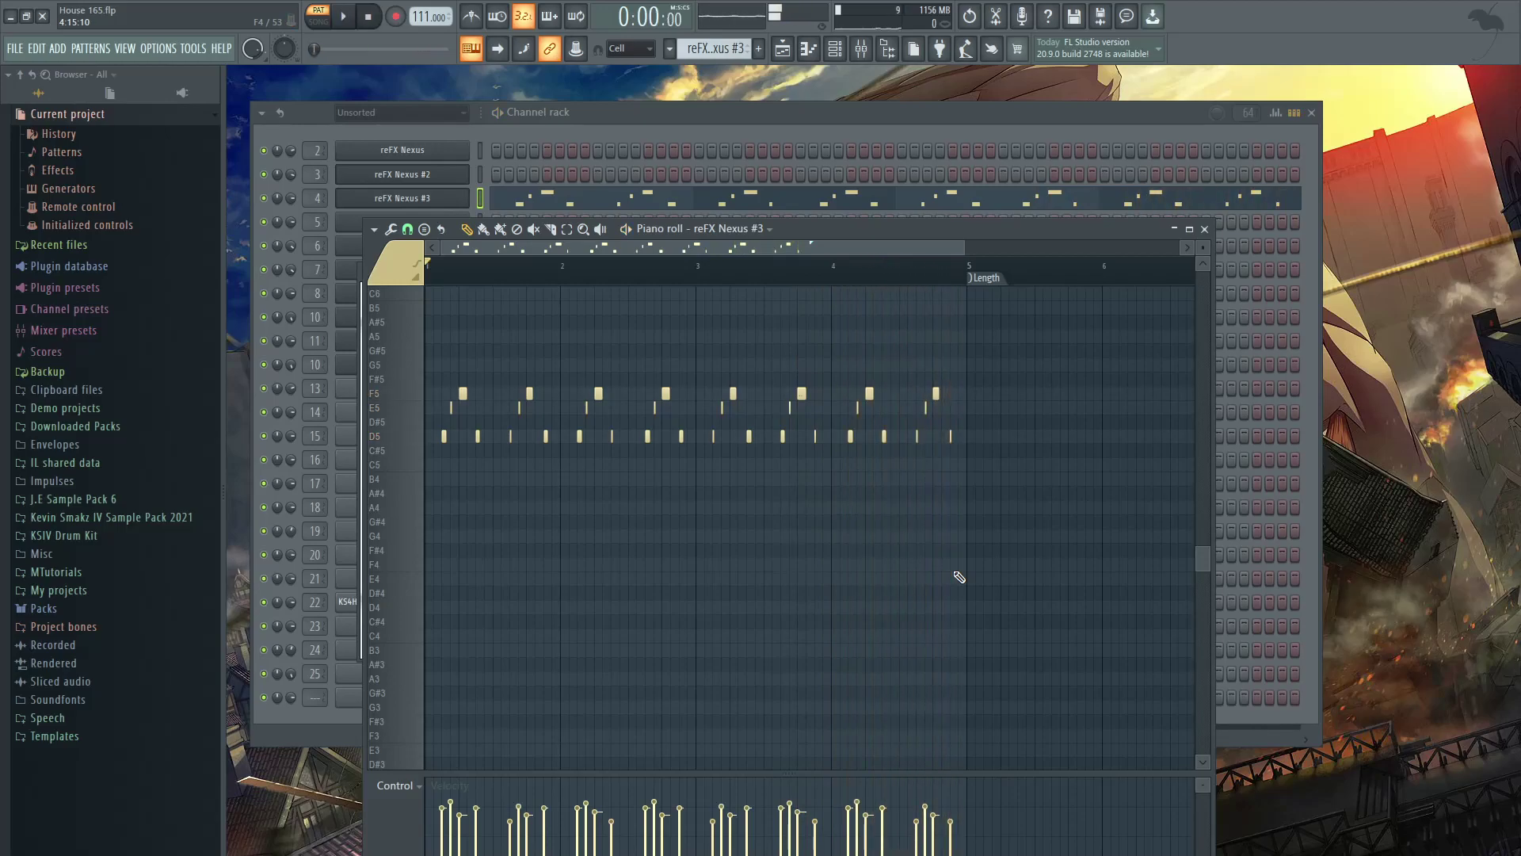
key("F7")
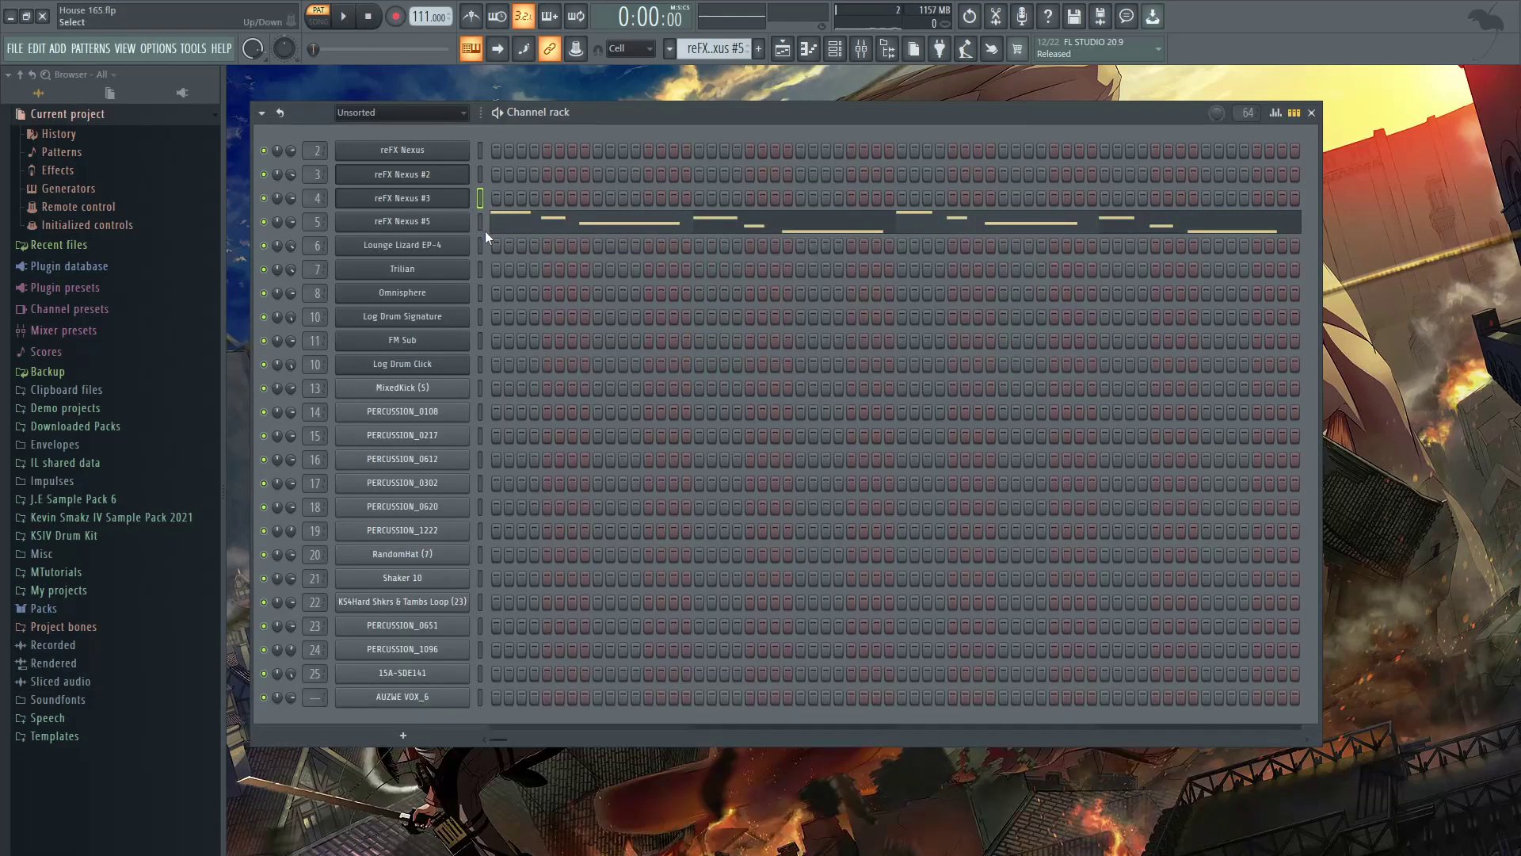
Step: Show the reFX Nexus #5 plugin preset and its piano roll notes, and play the pattern
left_click(458, 225)
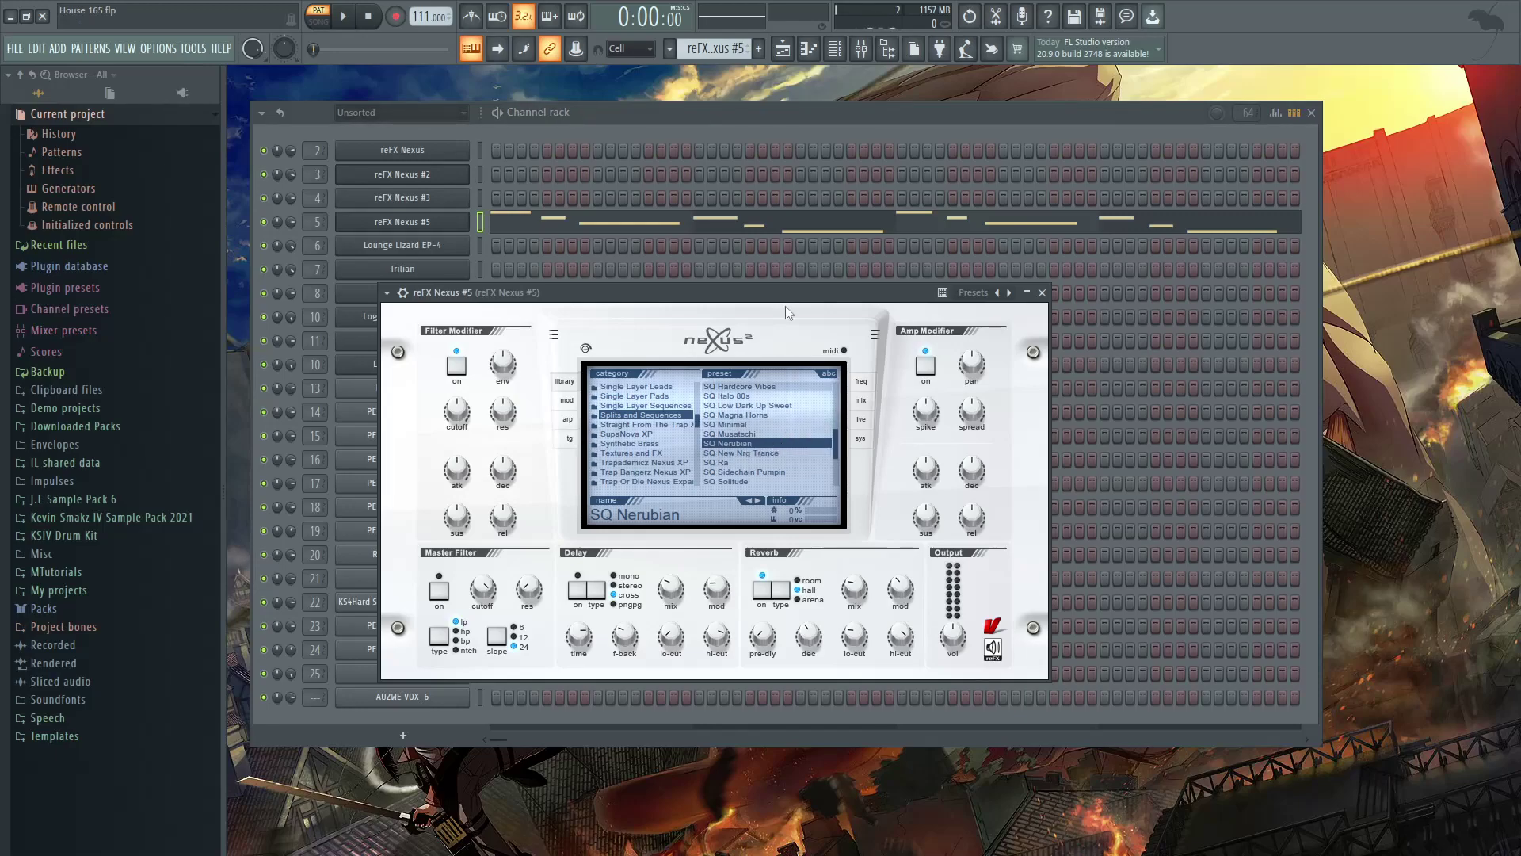
key("F7")
key("space")
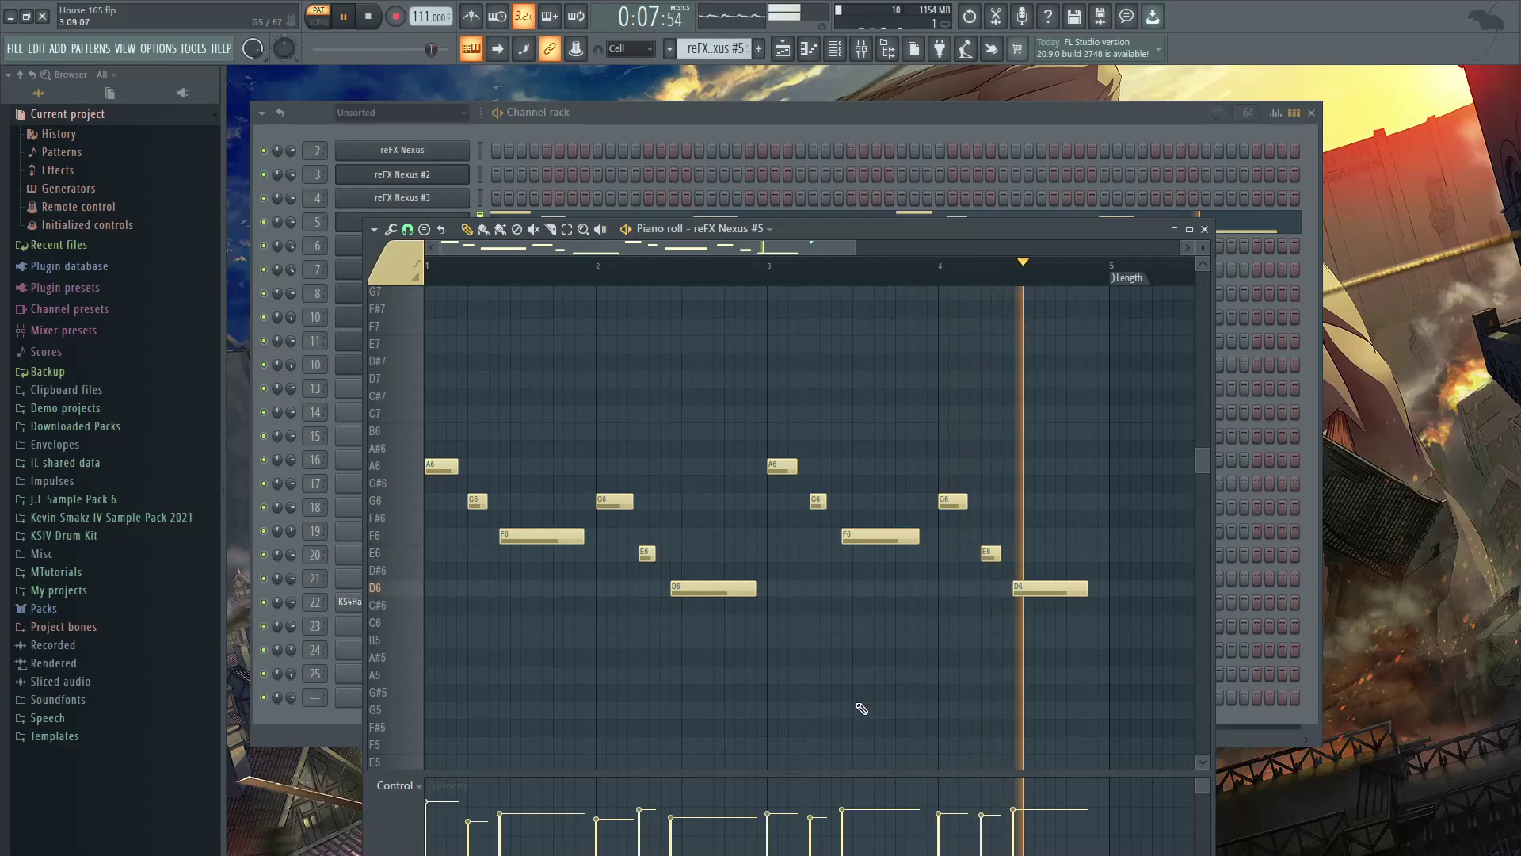
key("space")
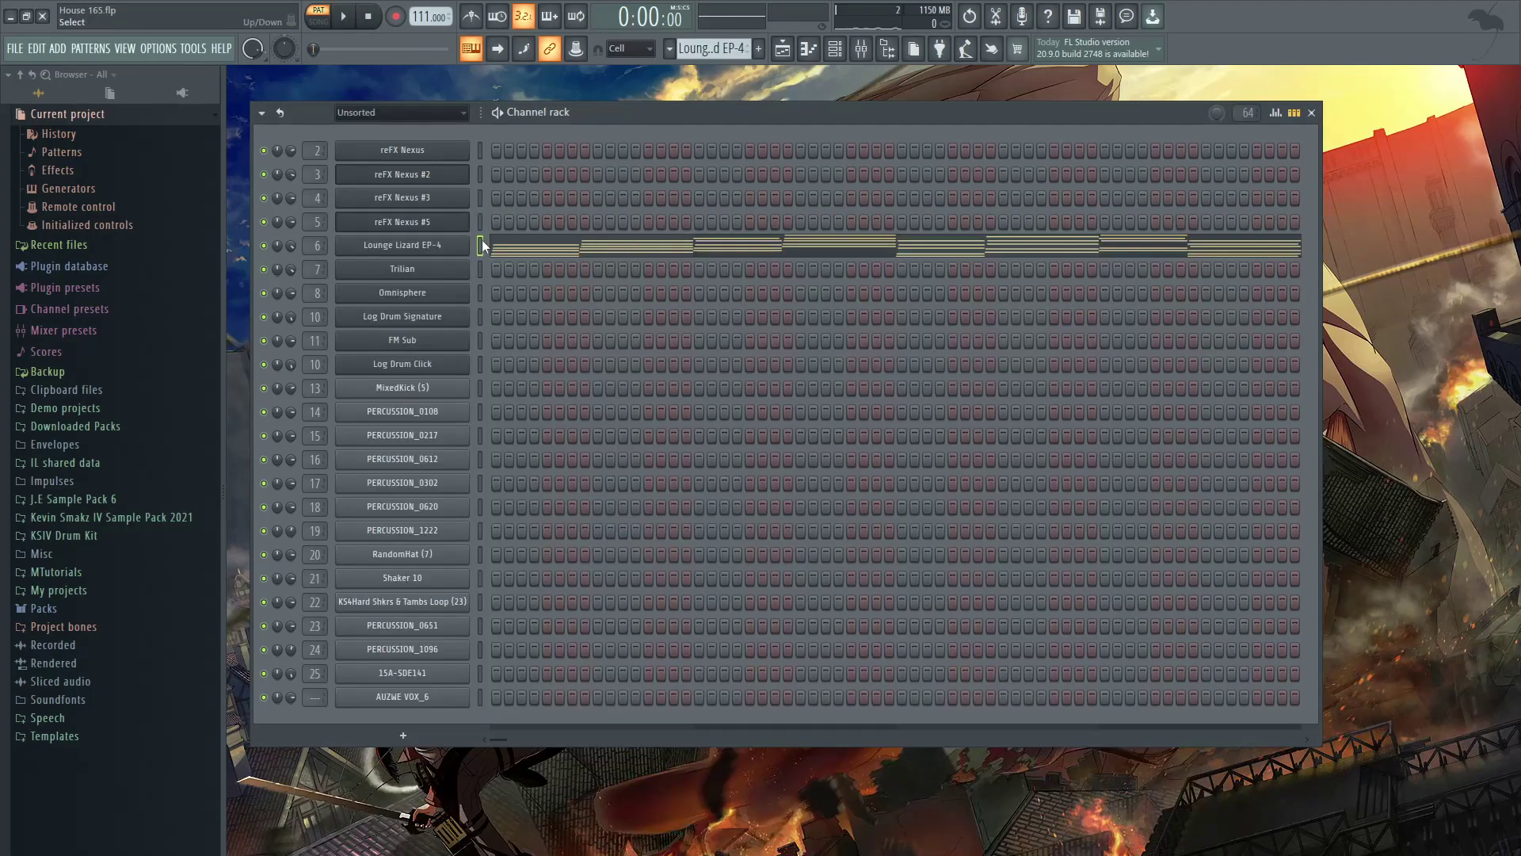
Step: Show the Lounge Lizard EP-4 preset and its piano roll chords, and play the pattern
left_click(441, 248)
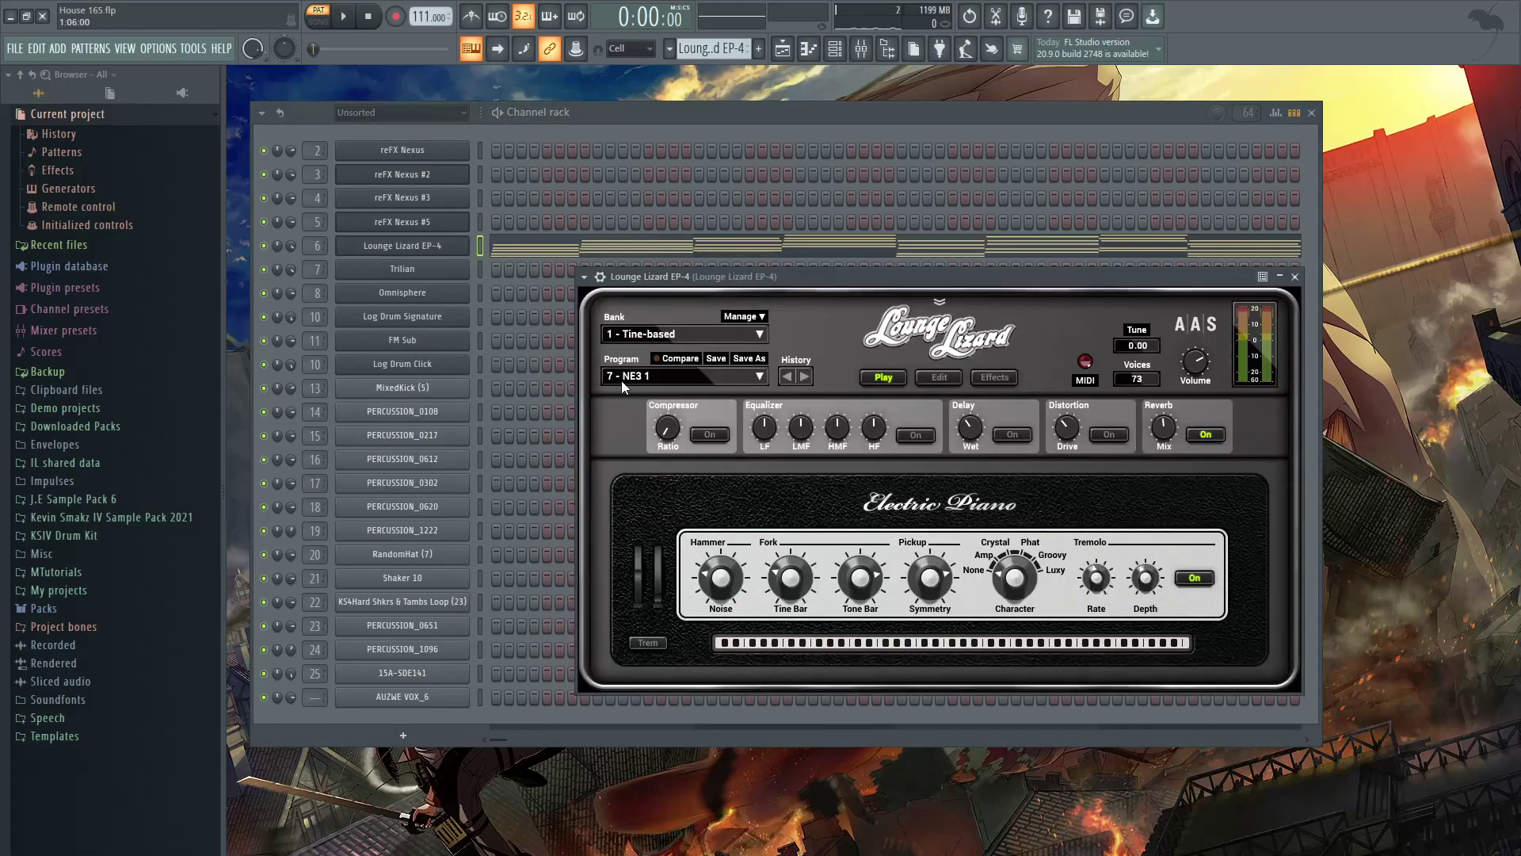
left_click(630, 250)
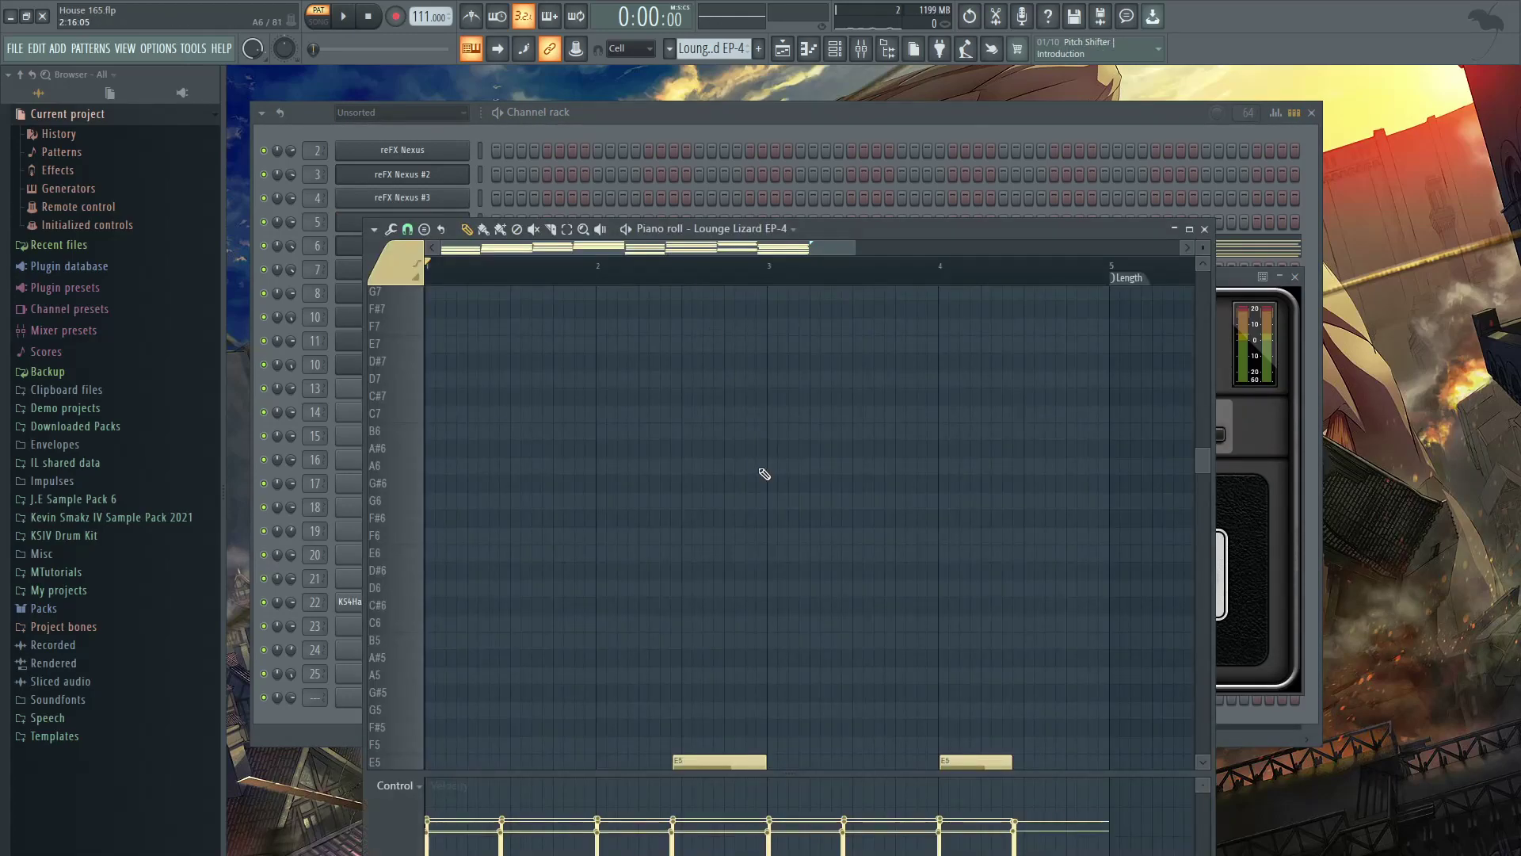
key("space")
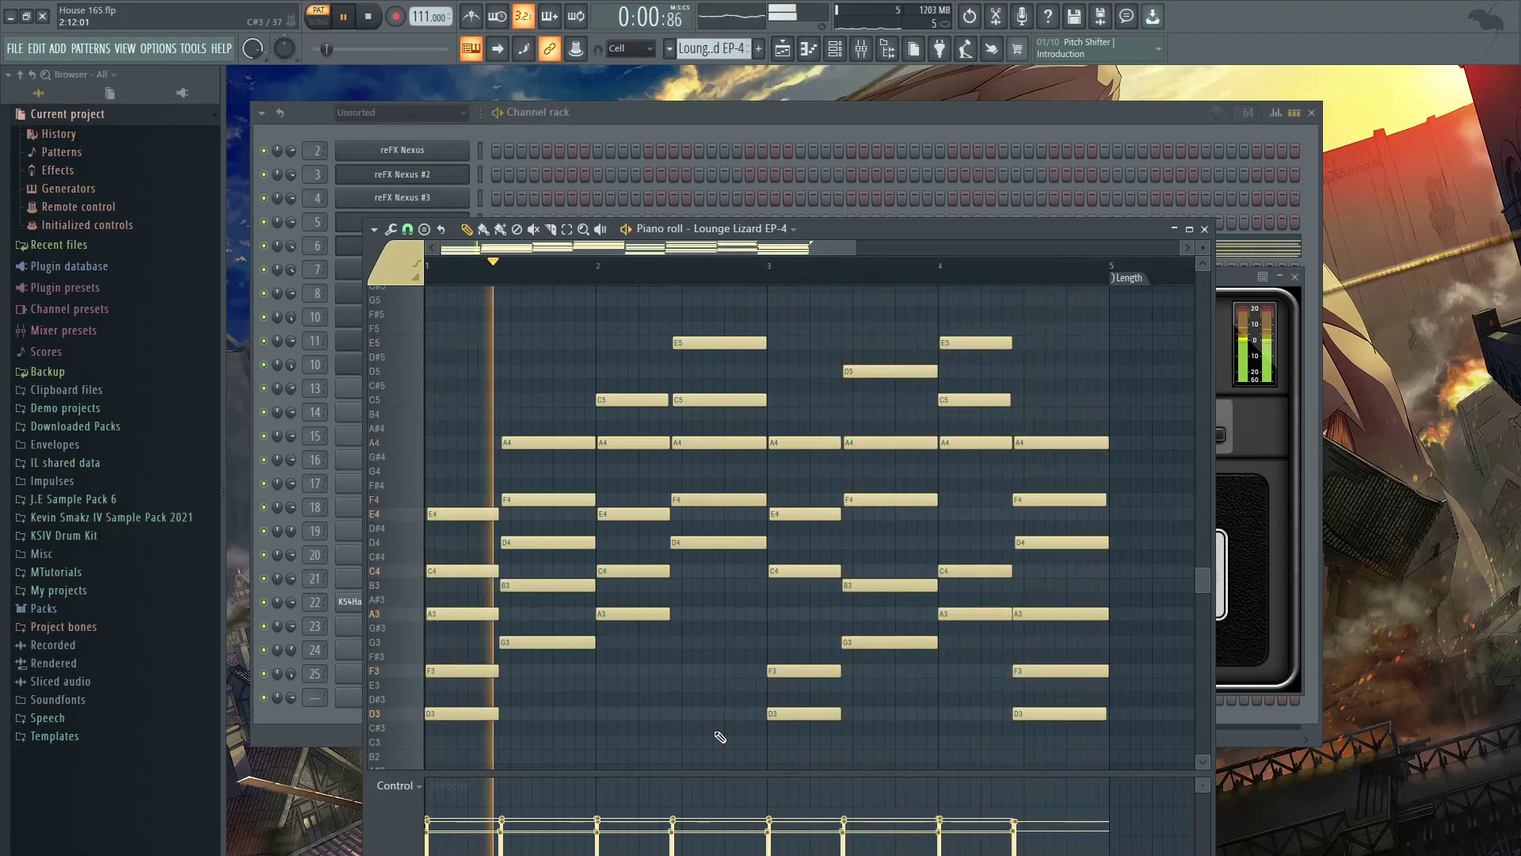
key("space")
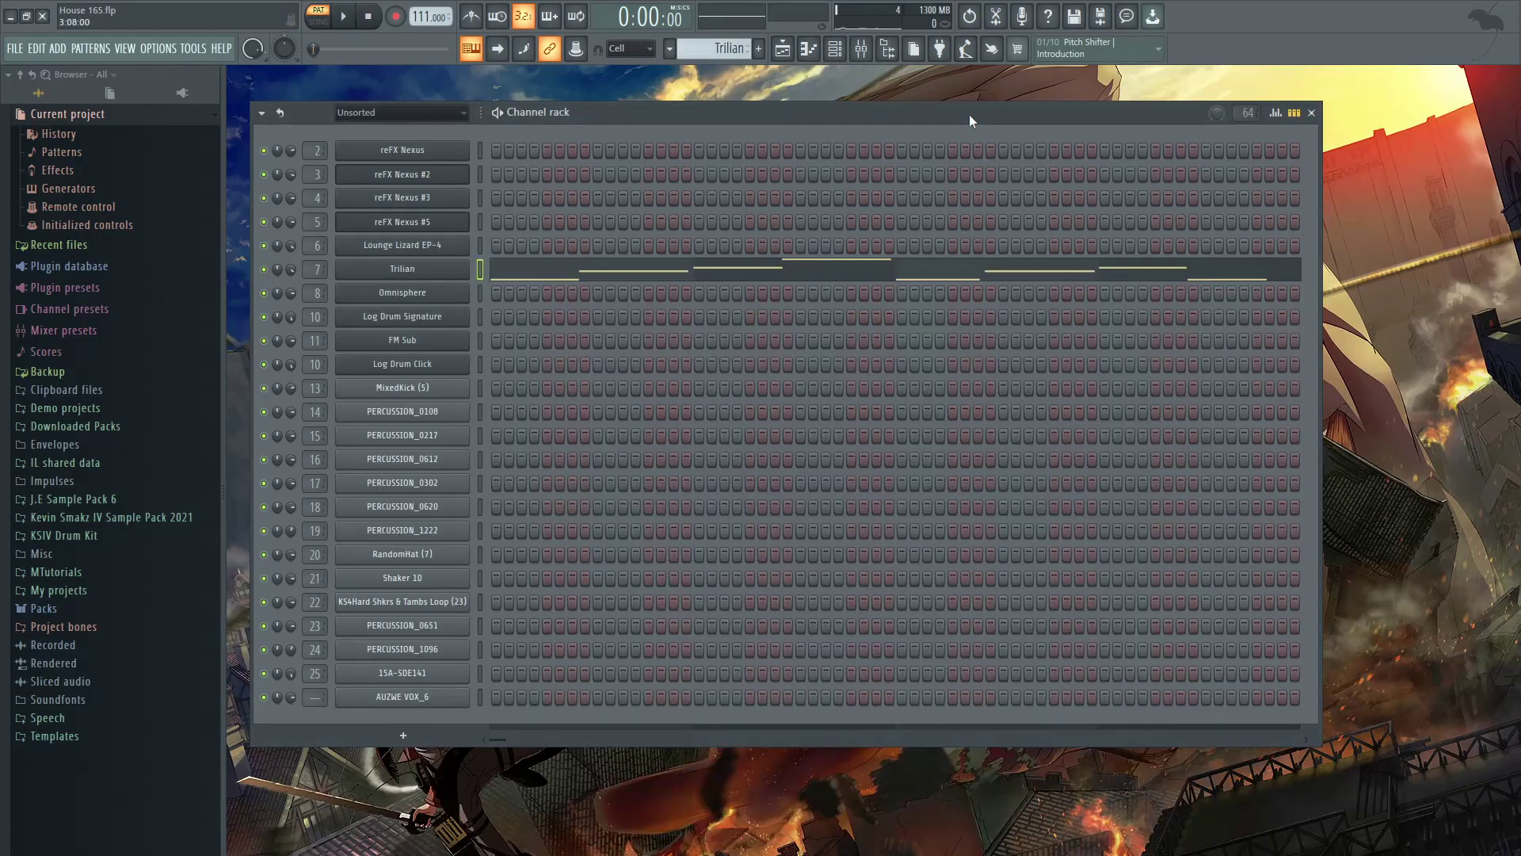
Step: Show the Trilian bass patch and its piano roll notes, play the pattern, and close the piano roll
left_click(432, 269)
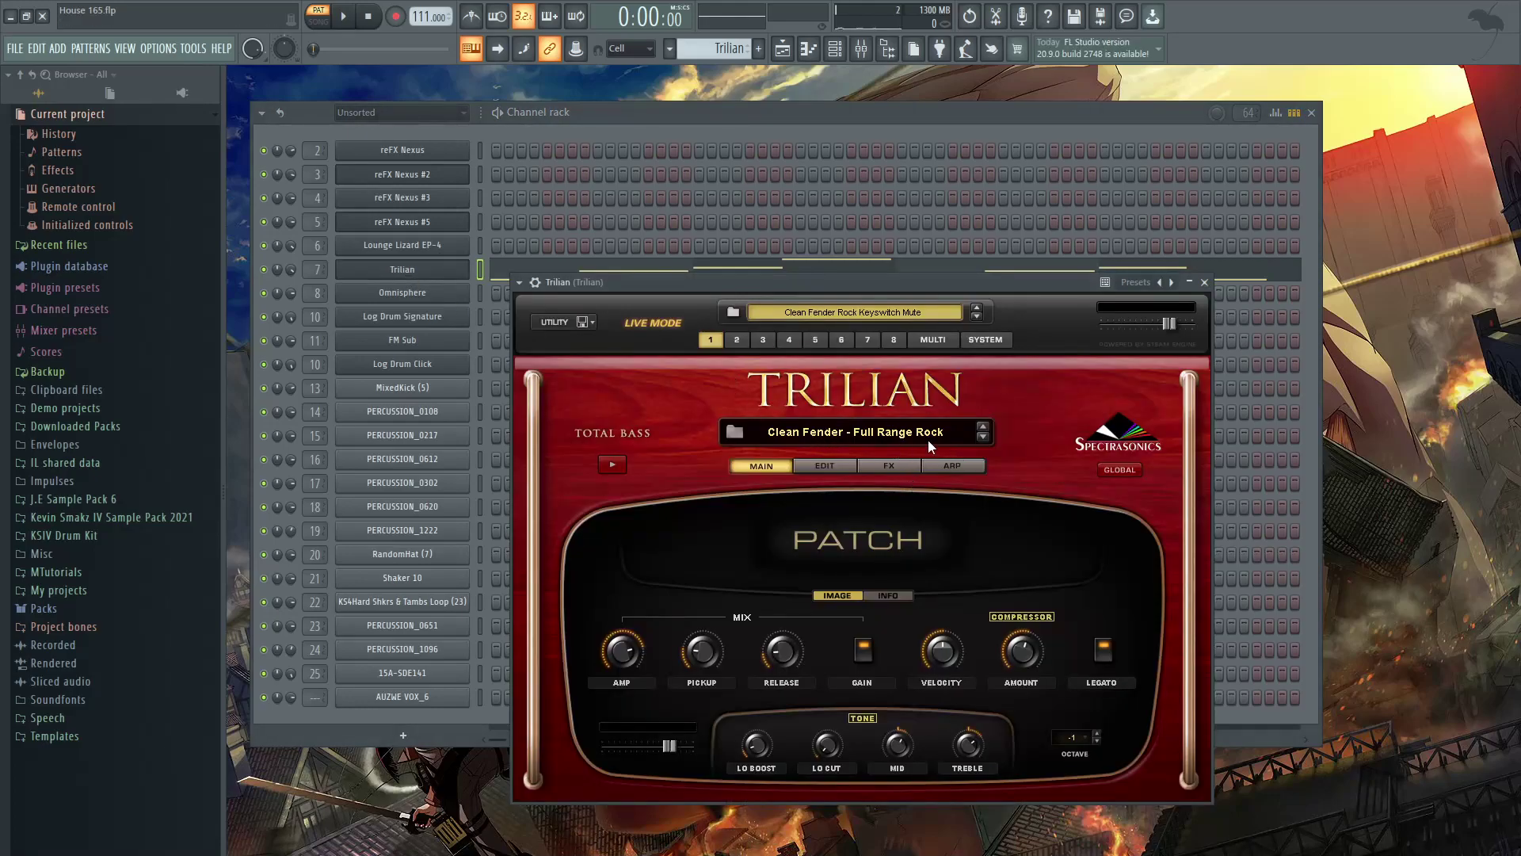
key("F7")
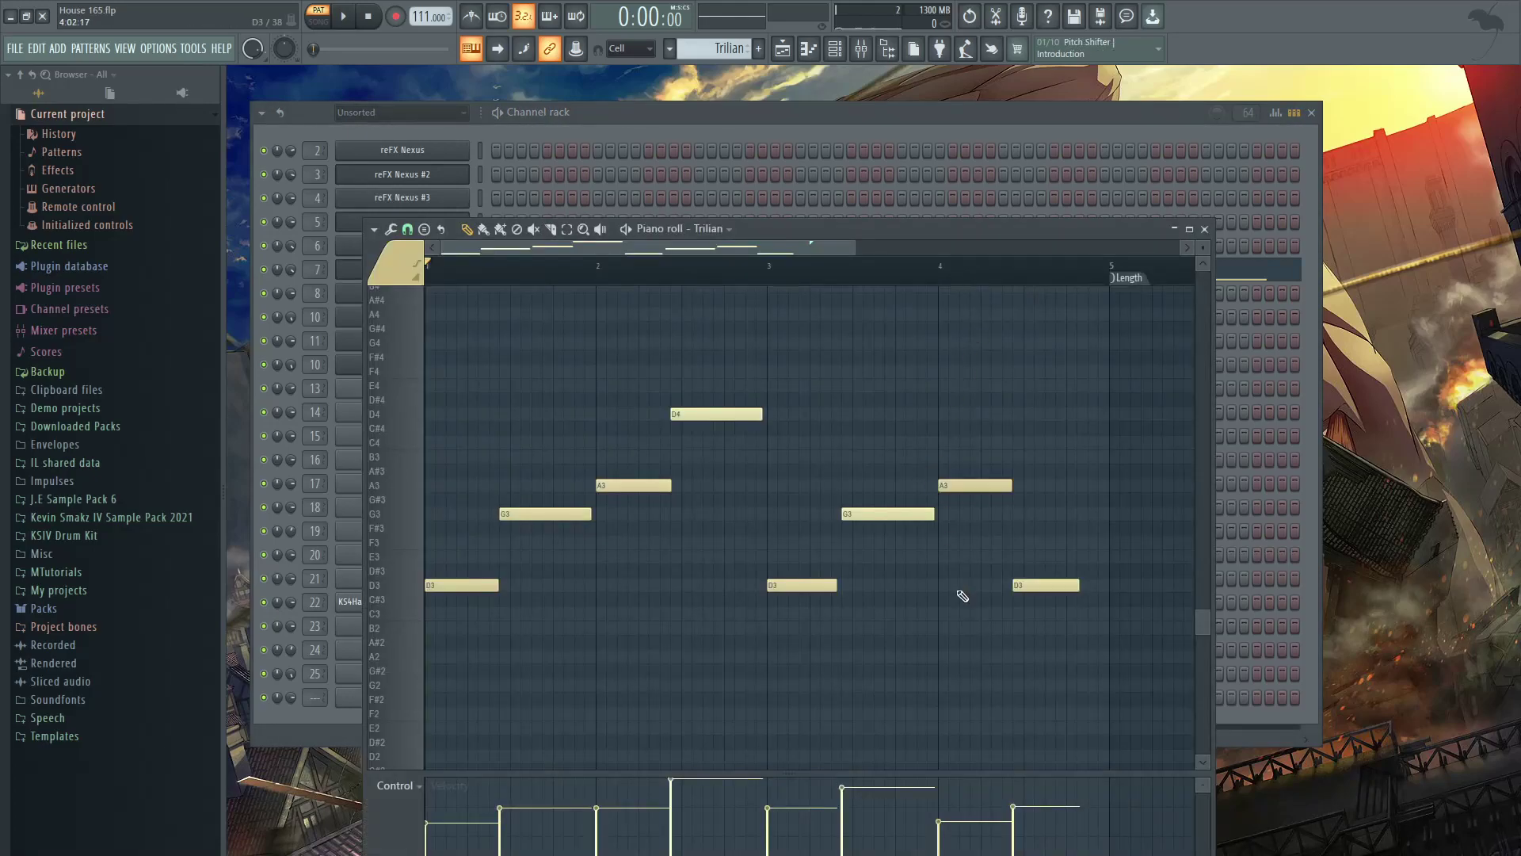
key("space")
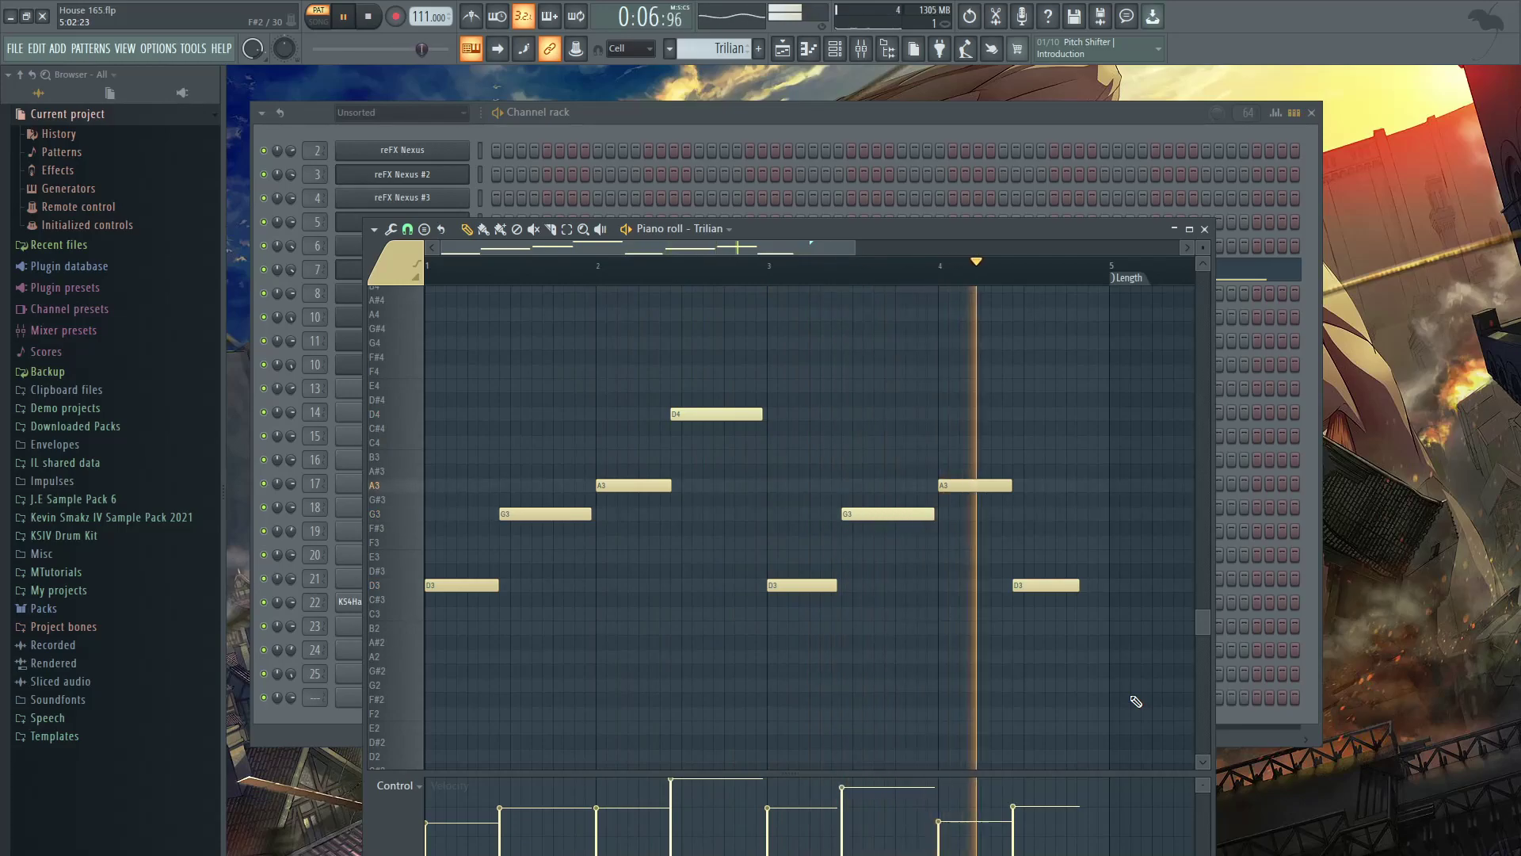
key("space")
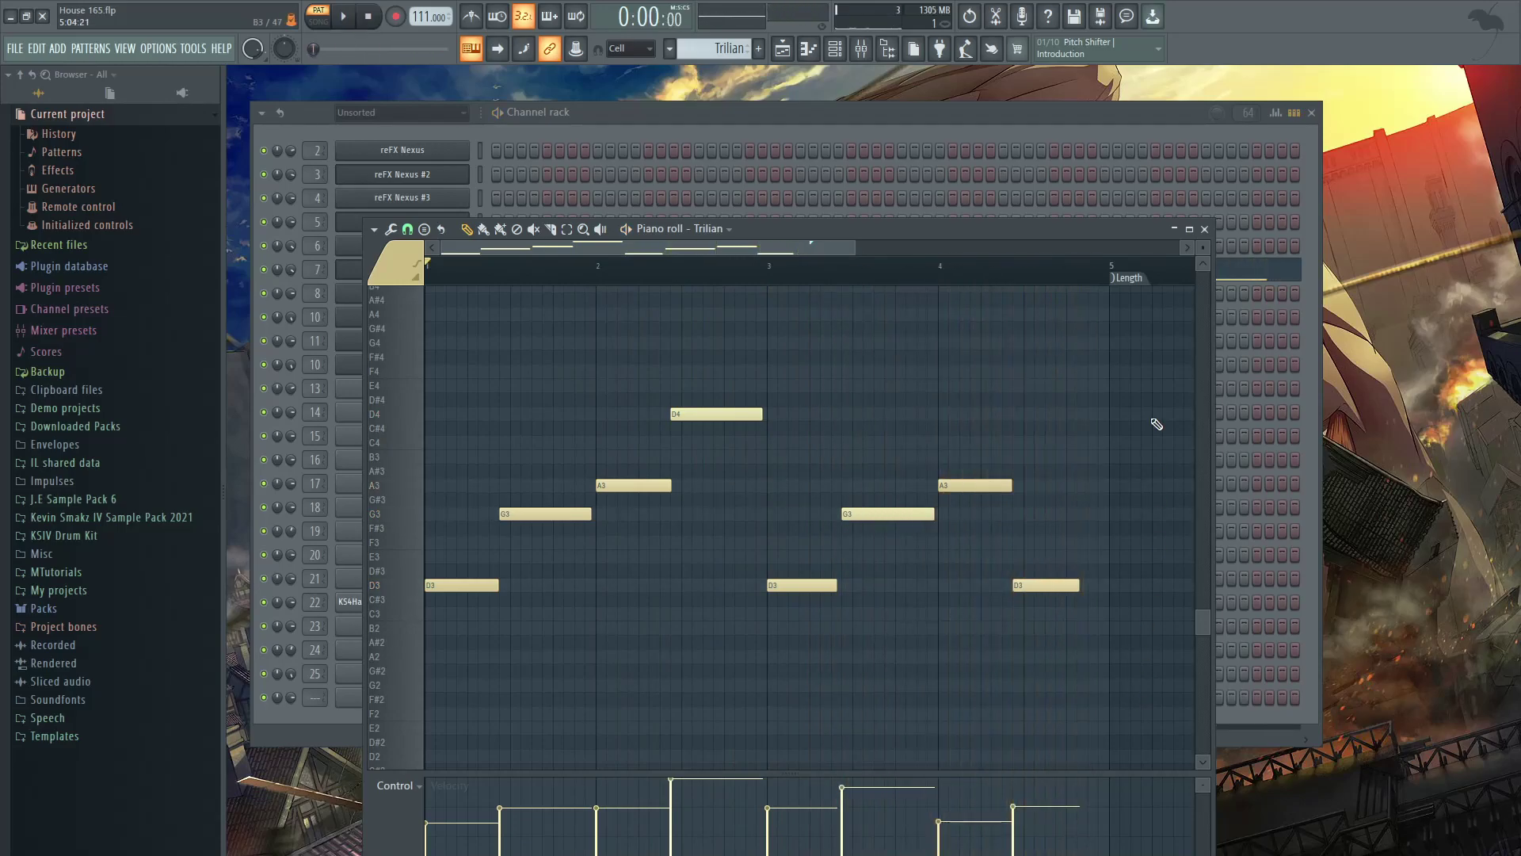
left_click(1204, 229)
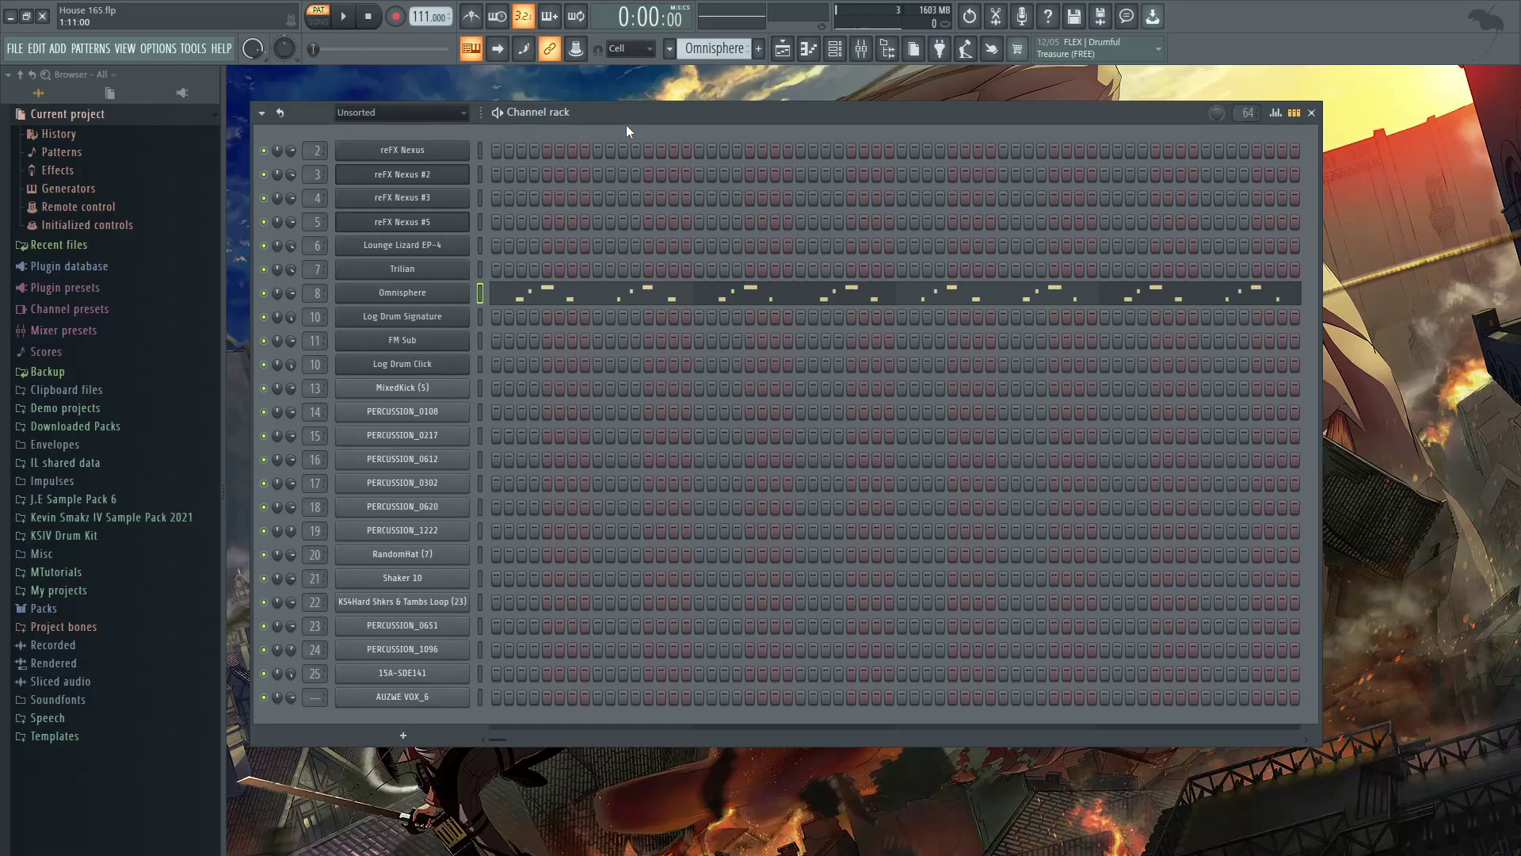
Step: Show the Omnisphere guitar patch and its piano roll notes, and play the pattern
left_click(443, 294)
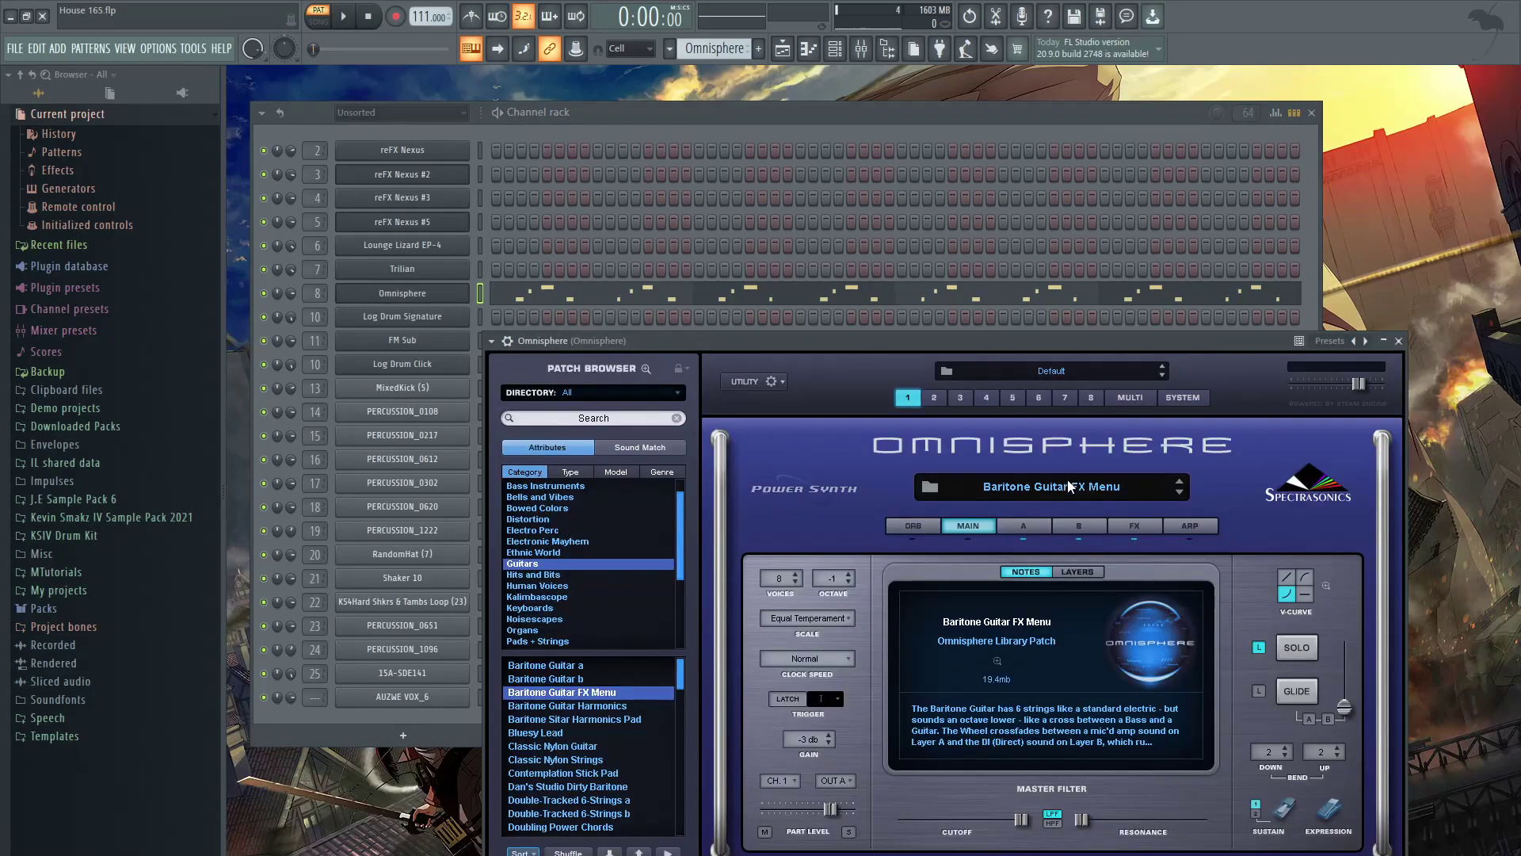
left_click(859, 304)
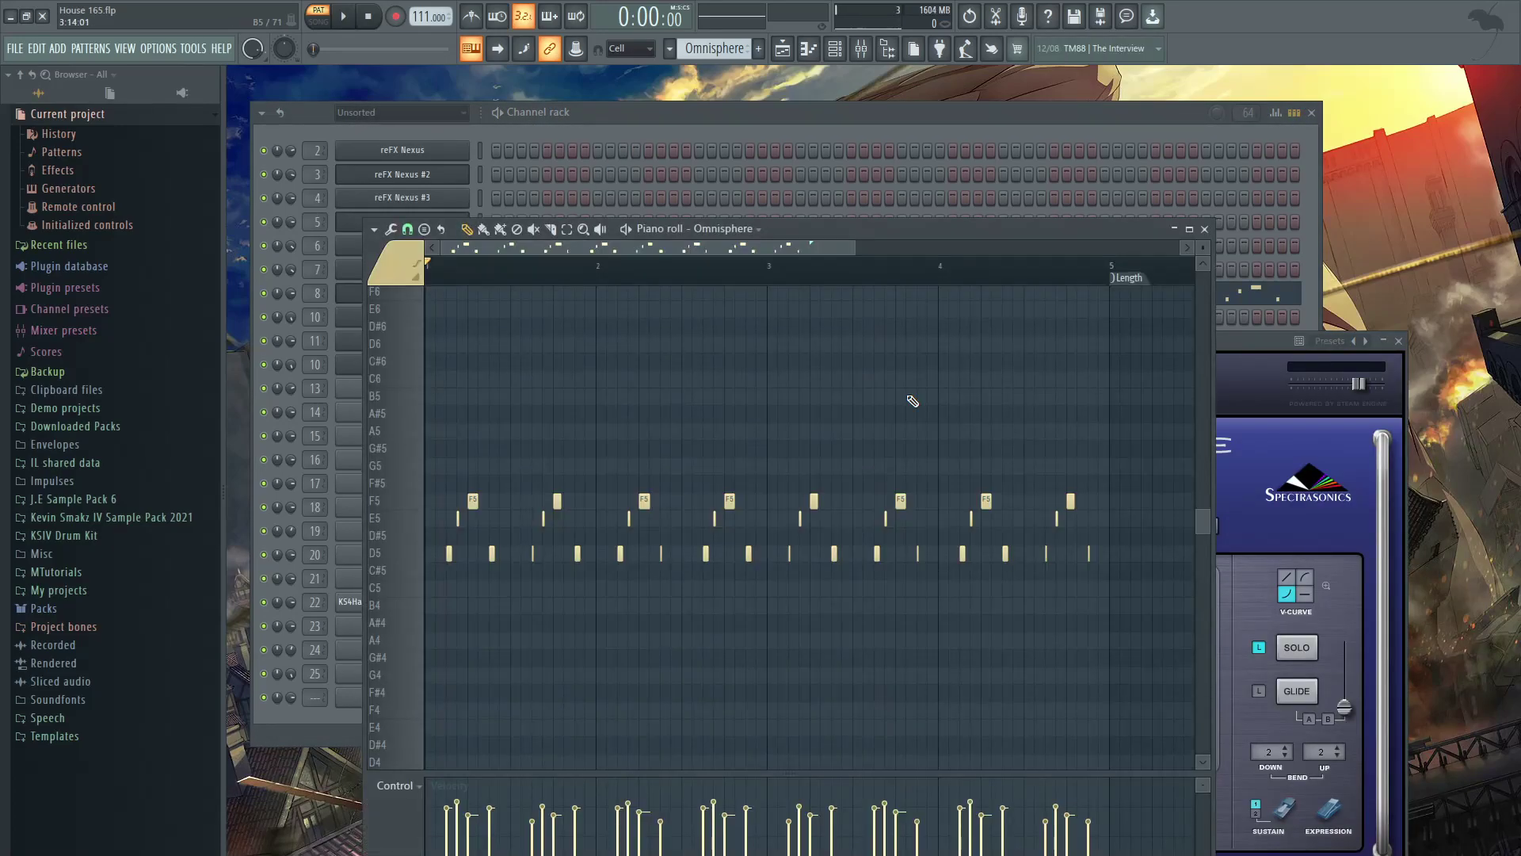
key("space")
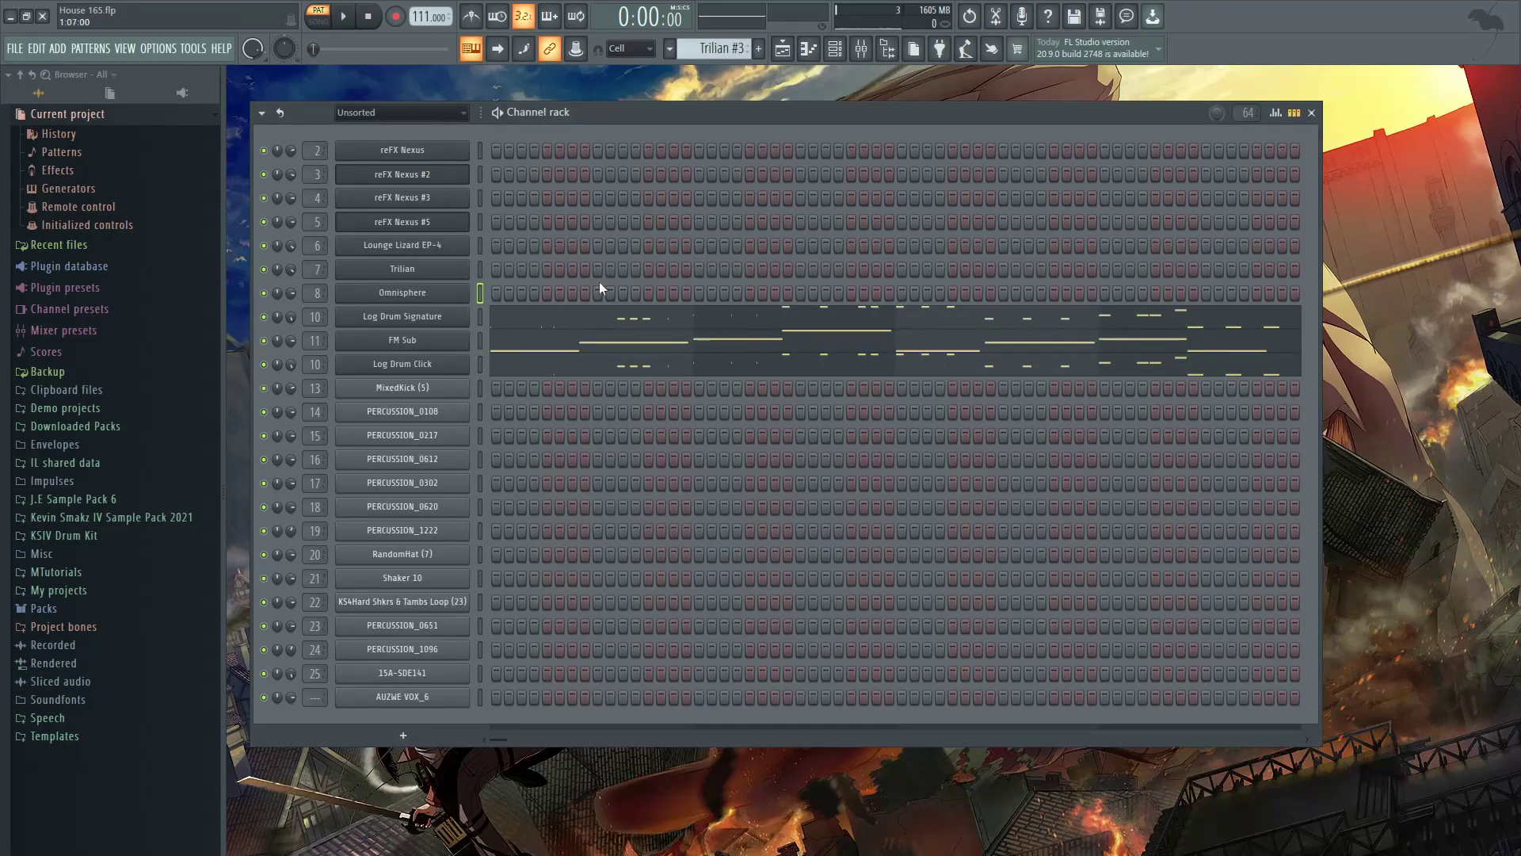
Step: Show the synth settings of the Log Drum Signature, FM Sub and Log Drum Click channels in the Trilian #3 pattern, and close the plugin window
left_click(447, 317)
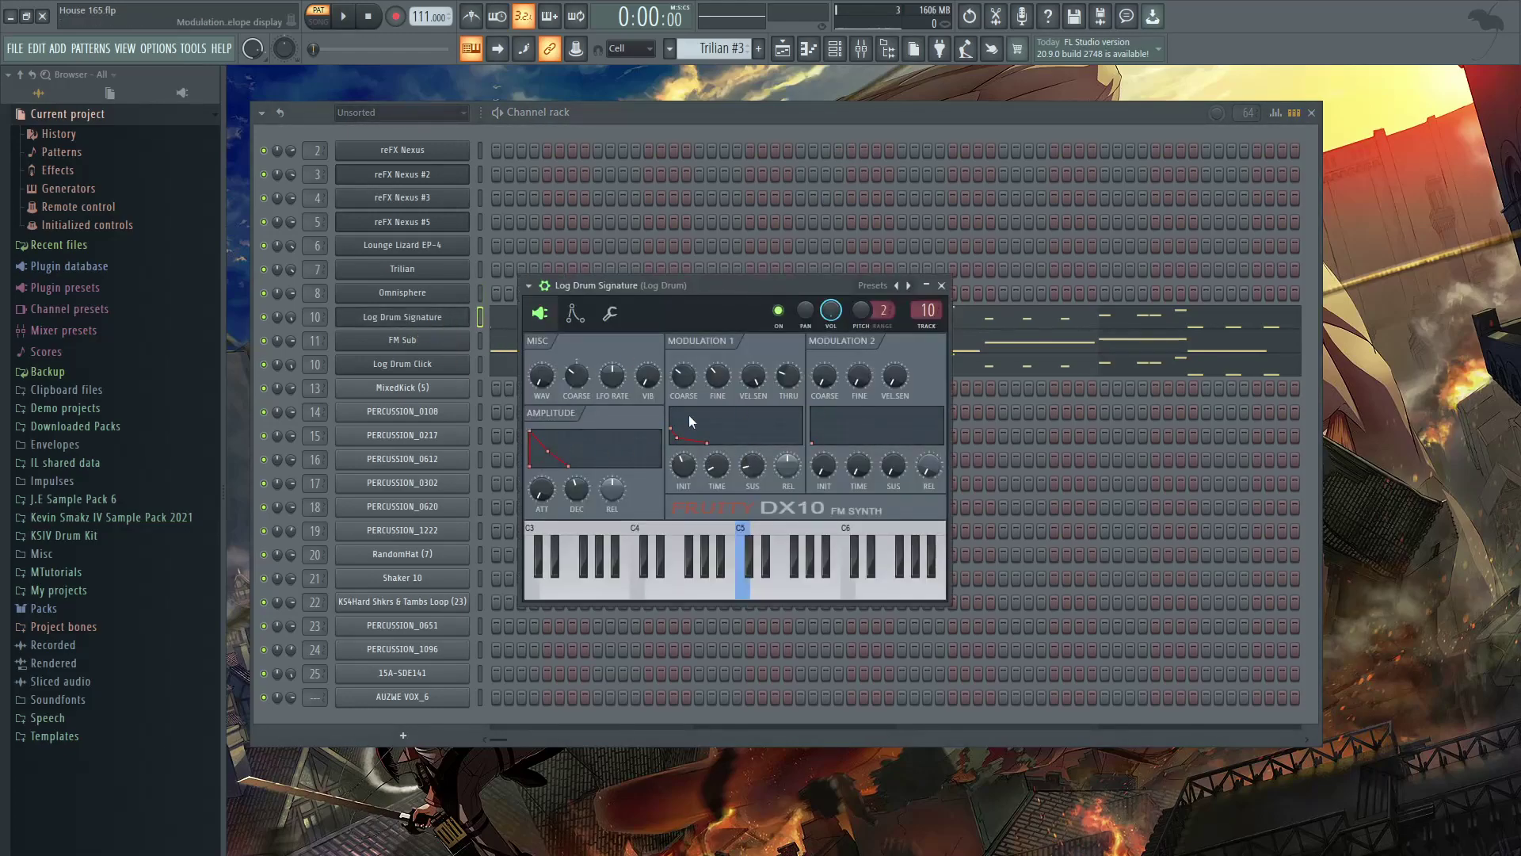
left_click(388, 340)
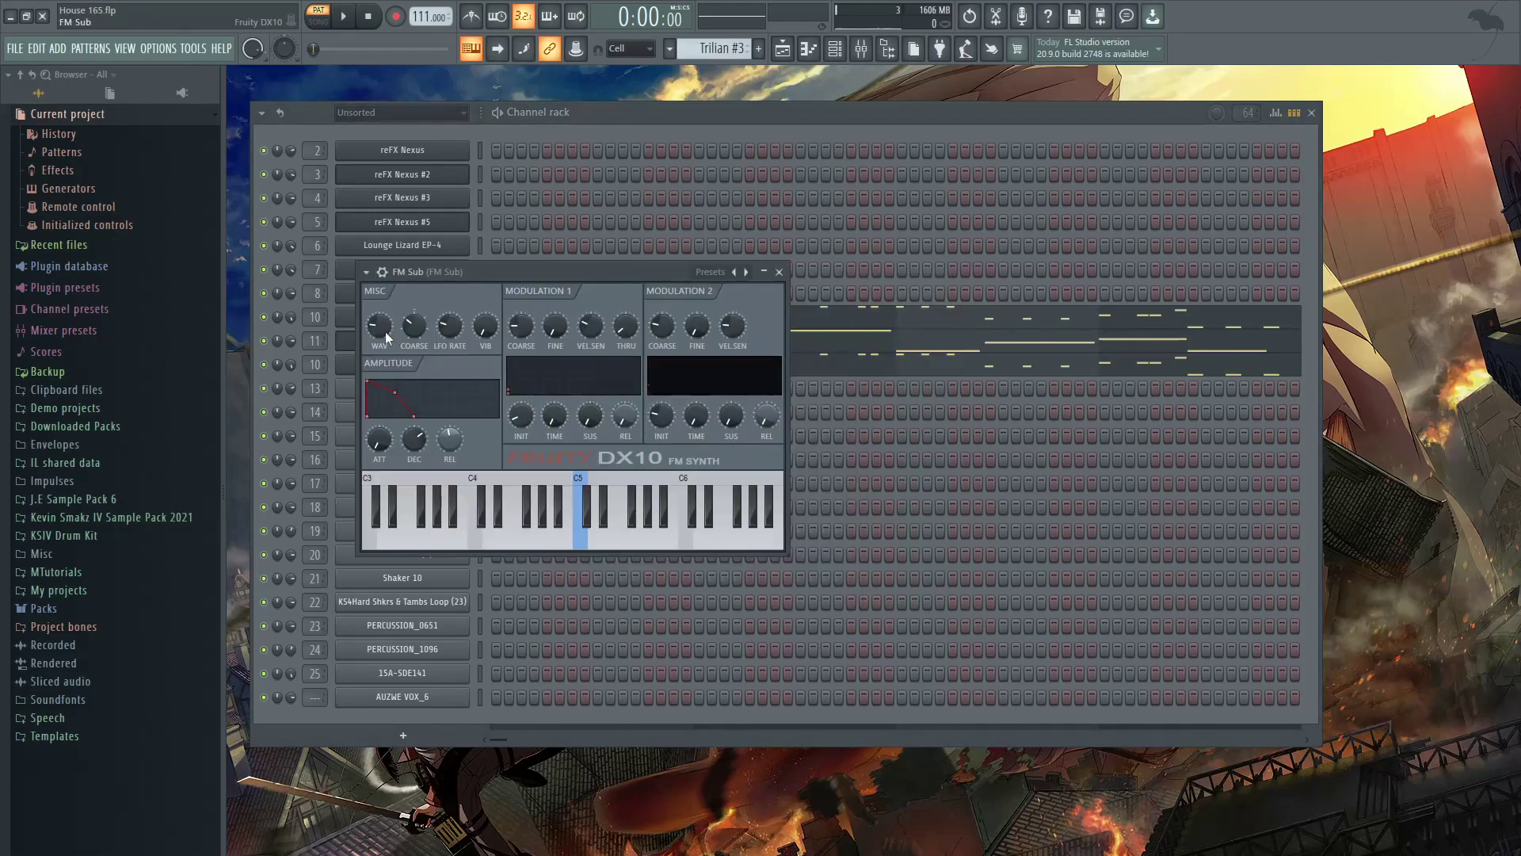
mouse_move(436, 273)
left_mouse_down()
mouse_move(762, 301)
mouse_move(670, 300)
left_mouse_up()
left_click(453, 319)
left_click(388, 340)
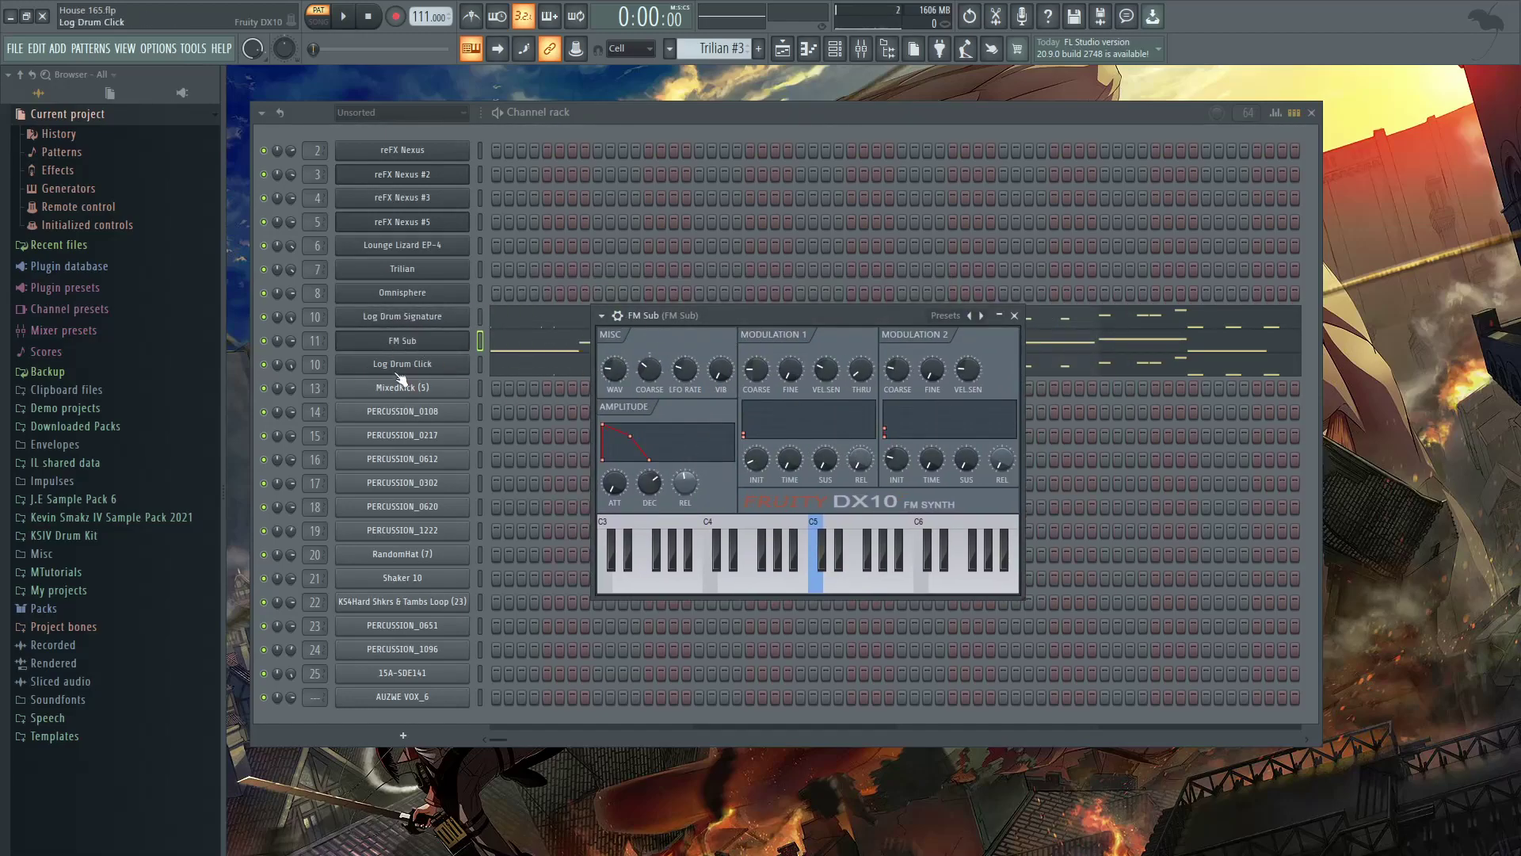
left_click(401, 365)
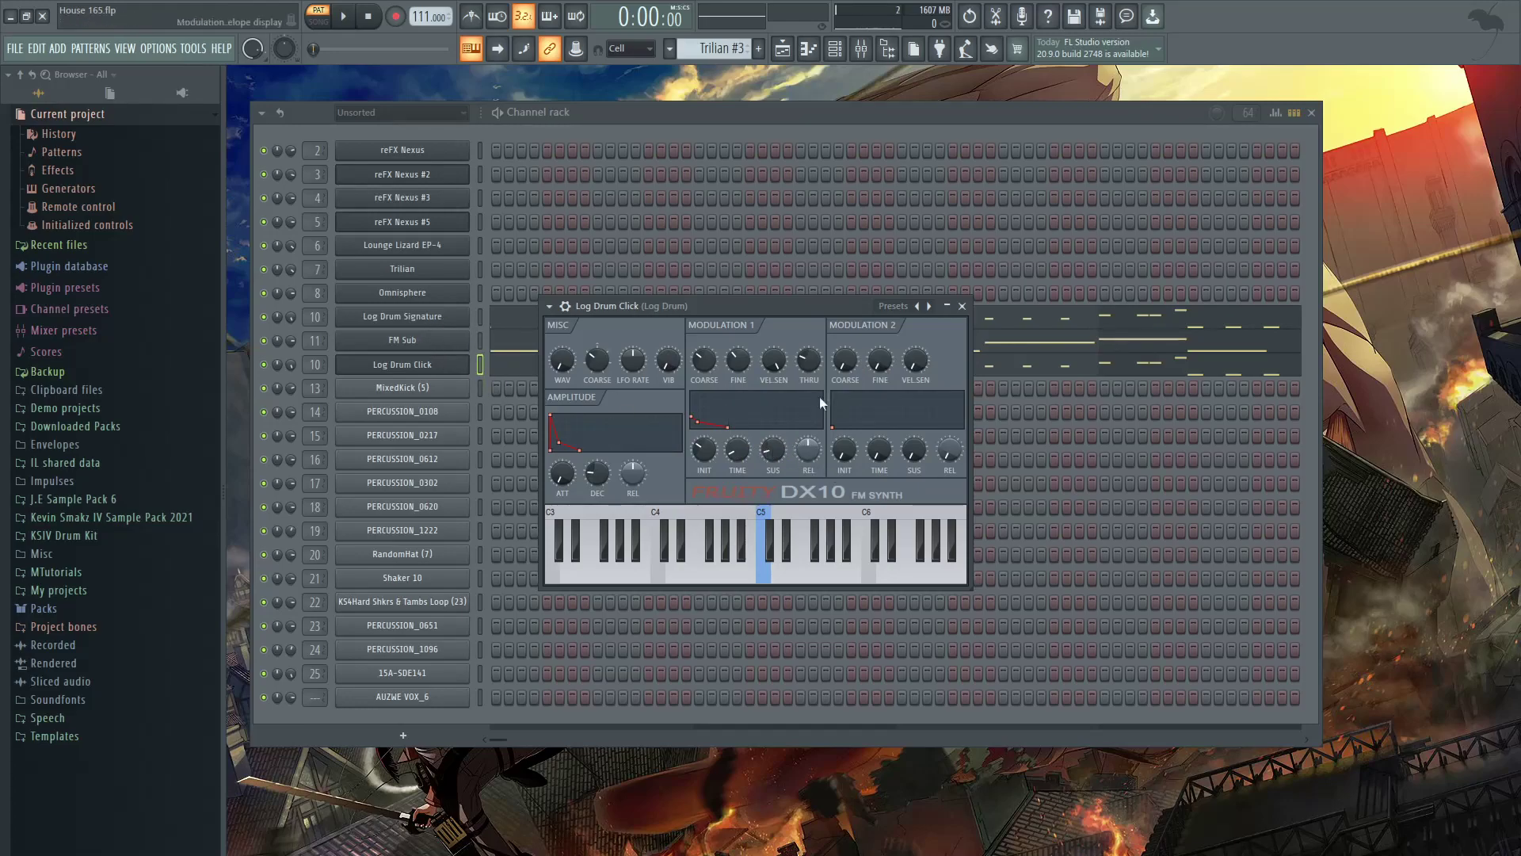
left_click(421, 317)
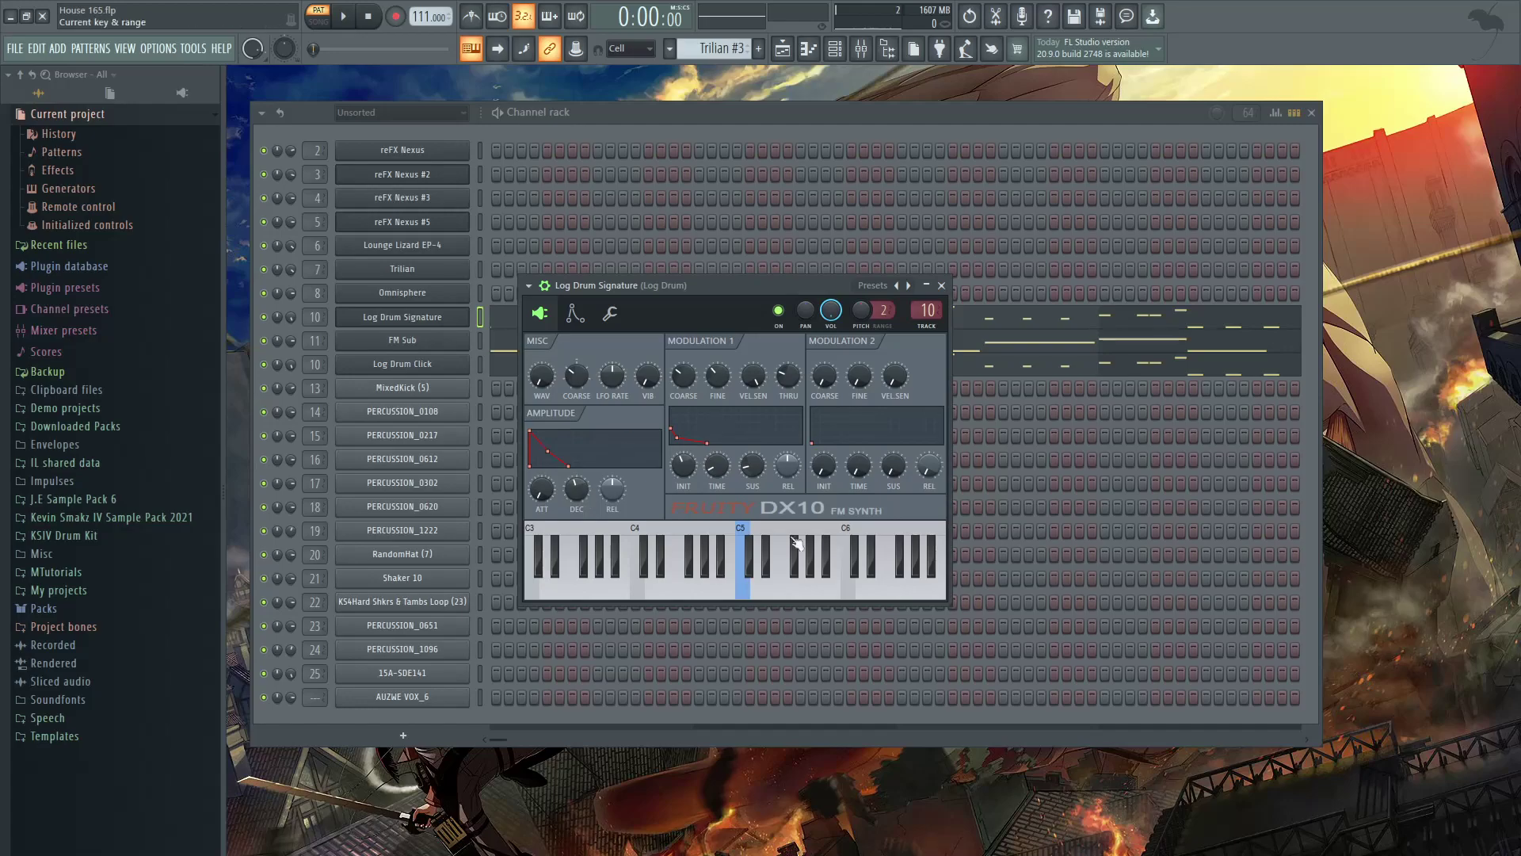
key("Escape")
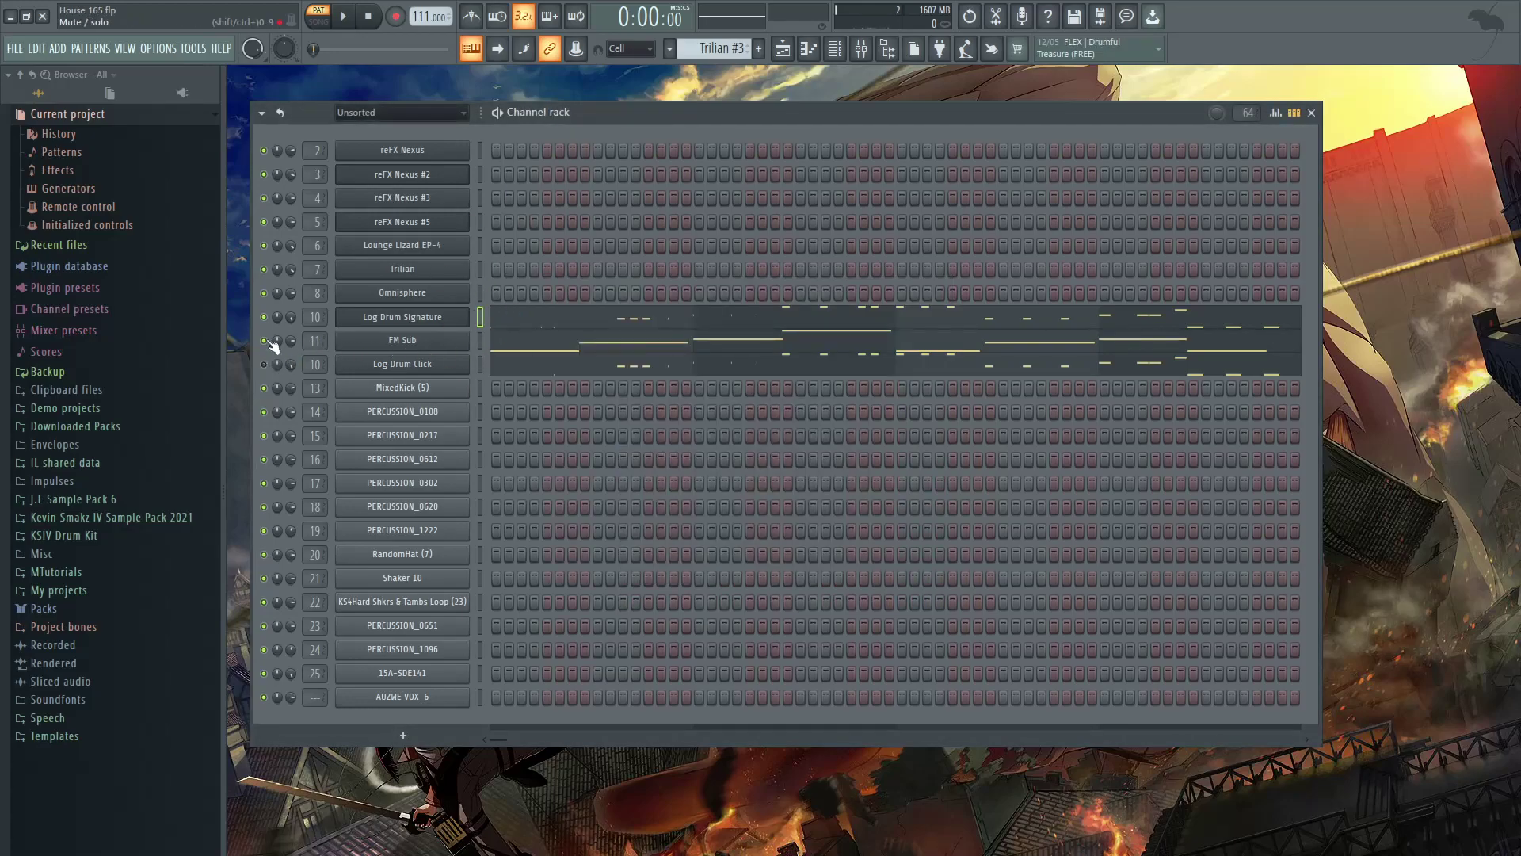
Step: Show the Log Drum Signature notes in the piano roll, play them without FM Sub and Log Drum Click, and close the piano roll
left_click(538, 333)
scroll(895, 384, "down", 5)
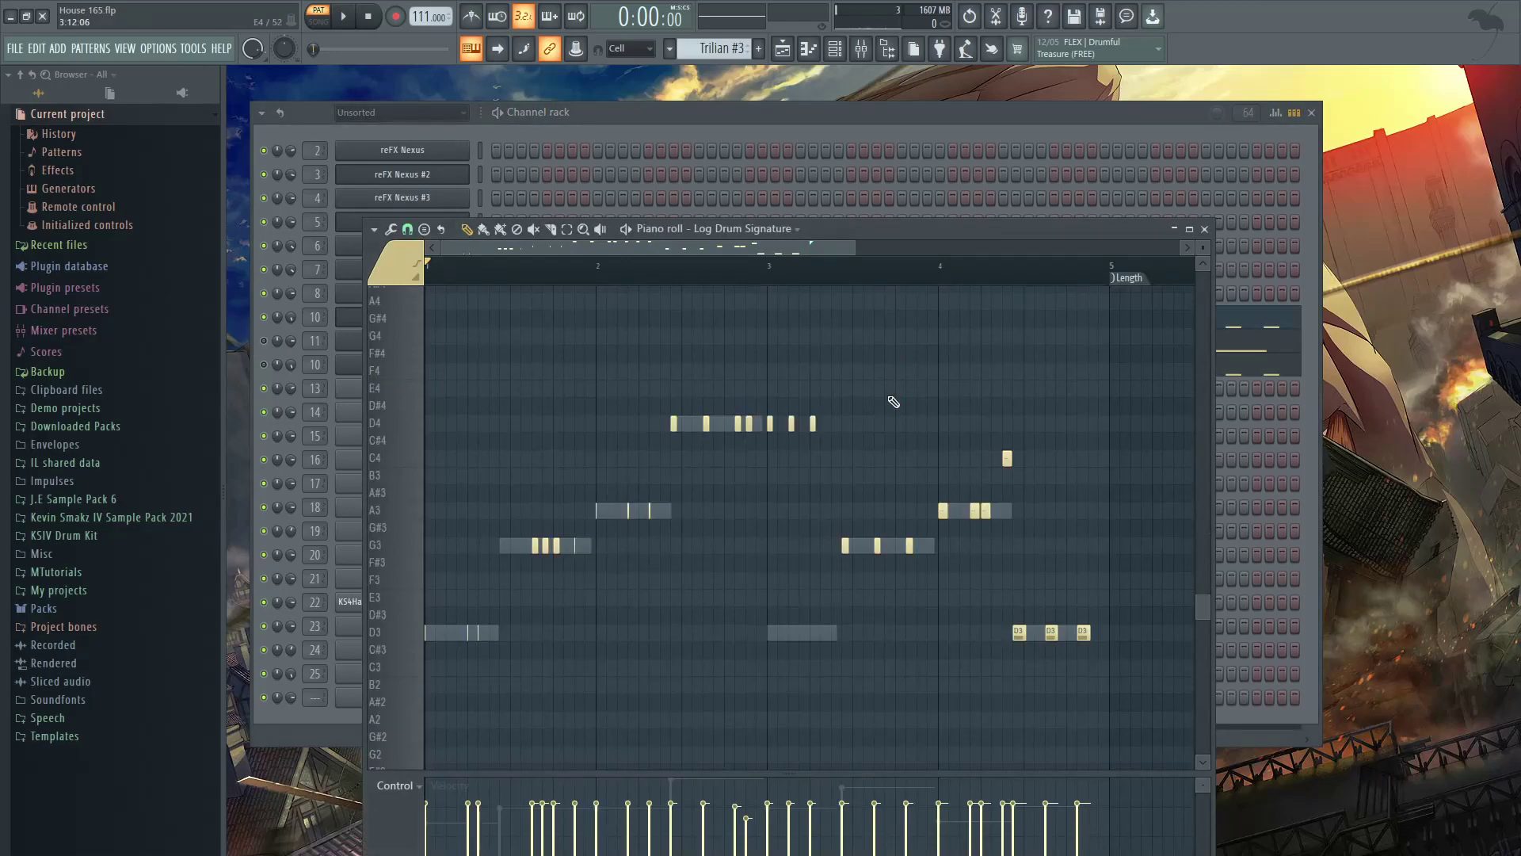
key("space")
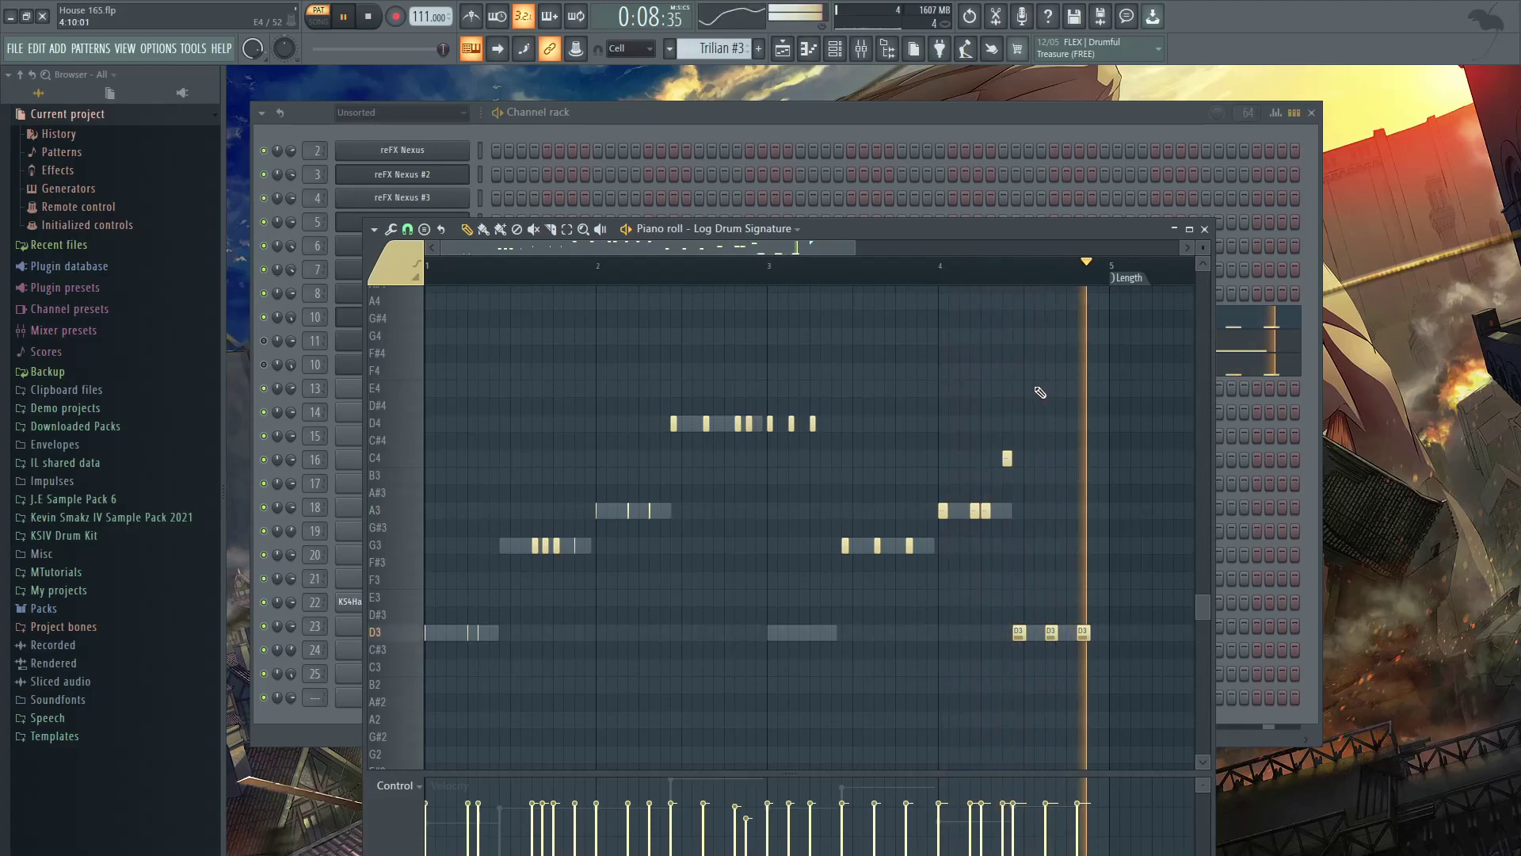
key("space")
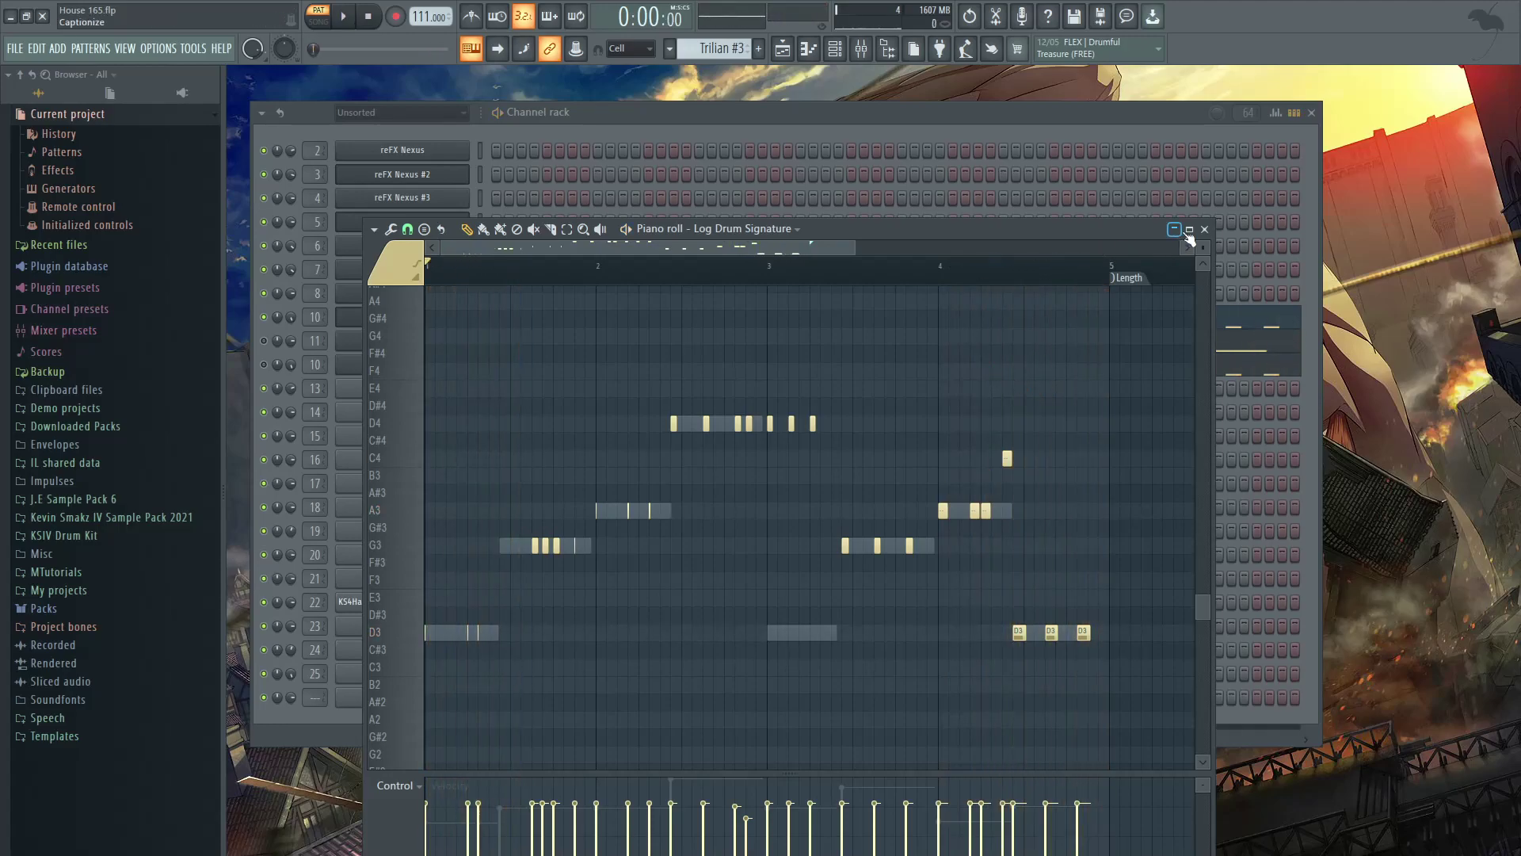
left_click(1205, 230)
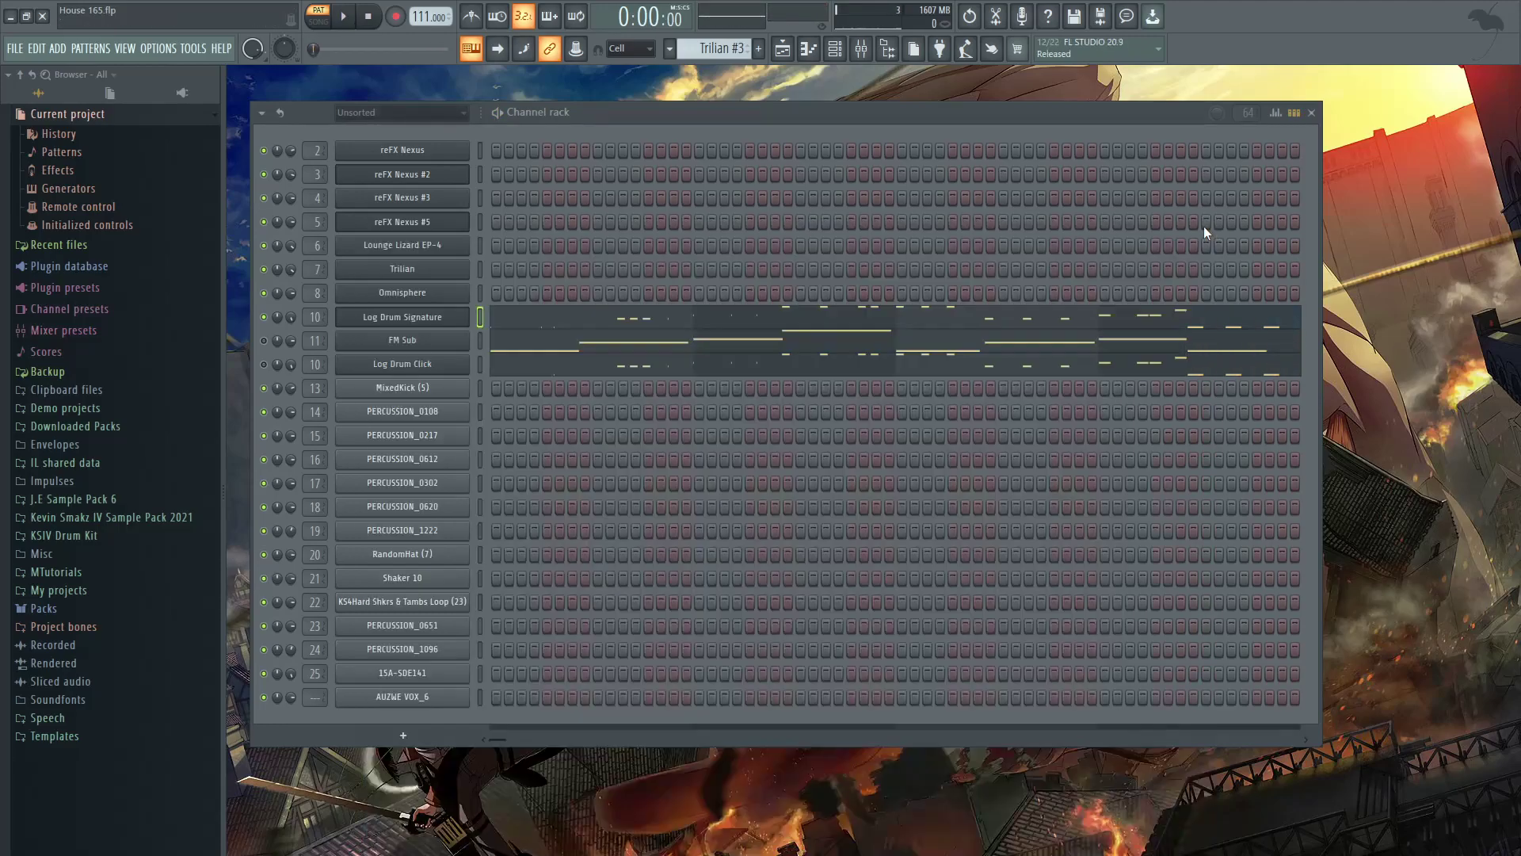
Step: Solo the Log Drum Click channel, show its notes in the piano roll, and play it
right_click(272, 363)
left_click(282, 373)
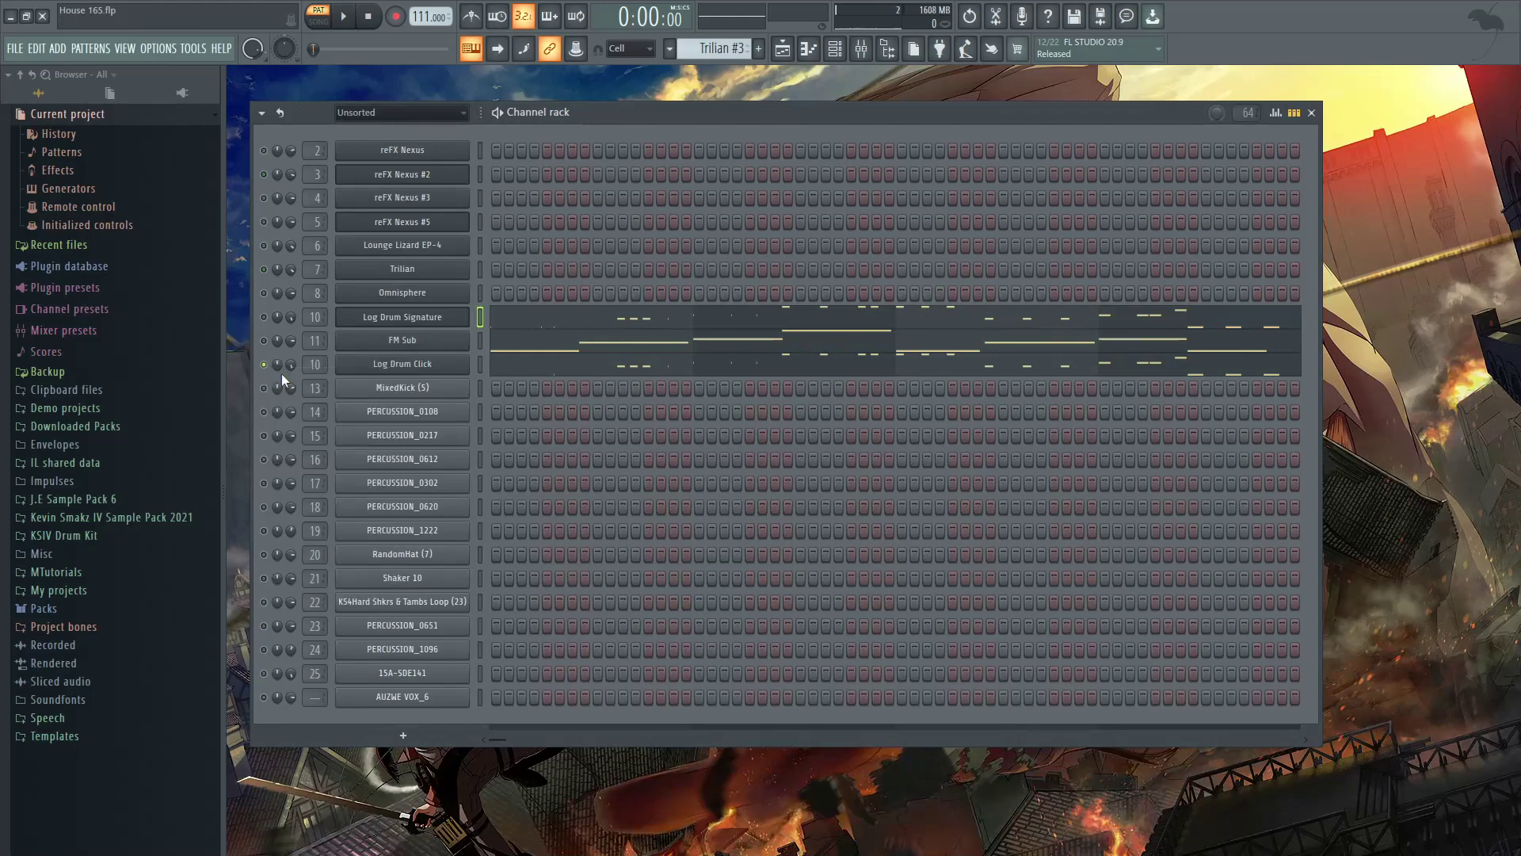
left_click(557, 361)
key("space")
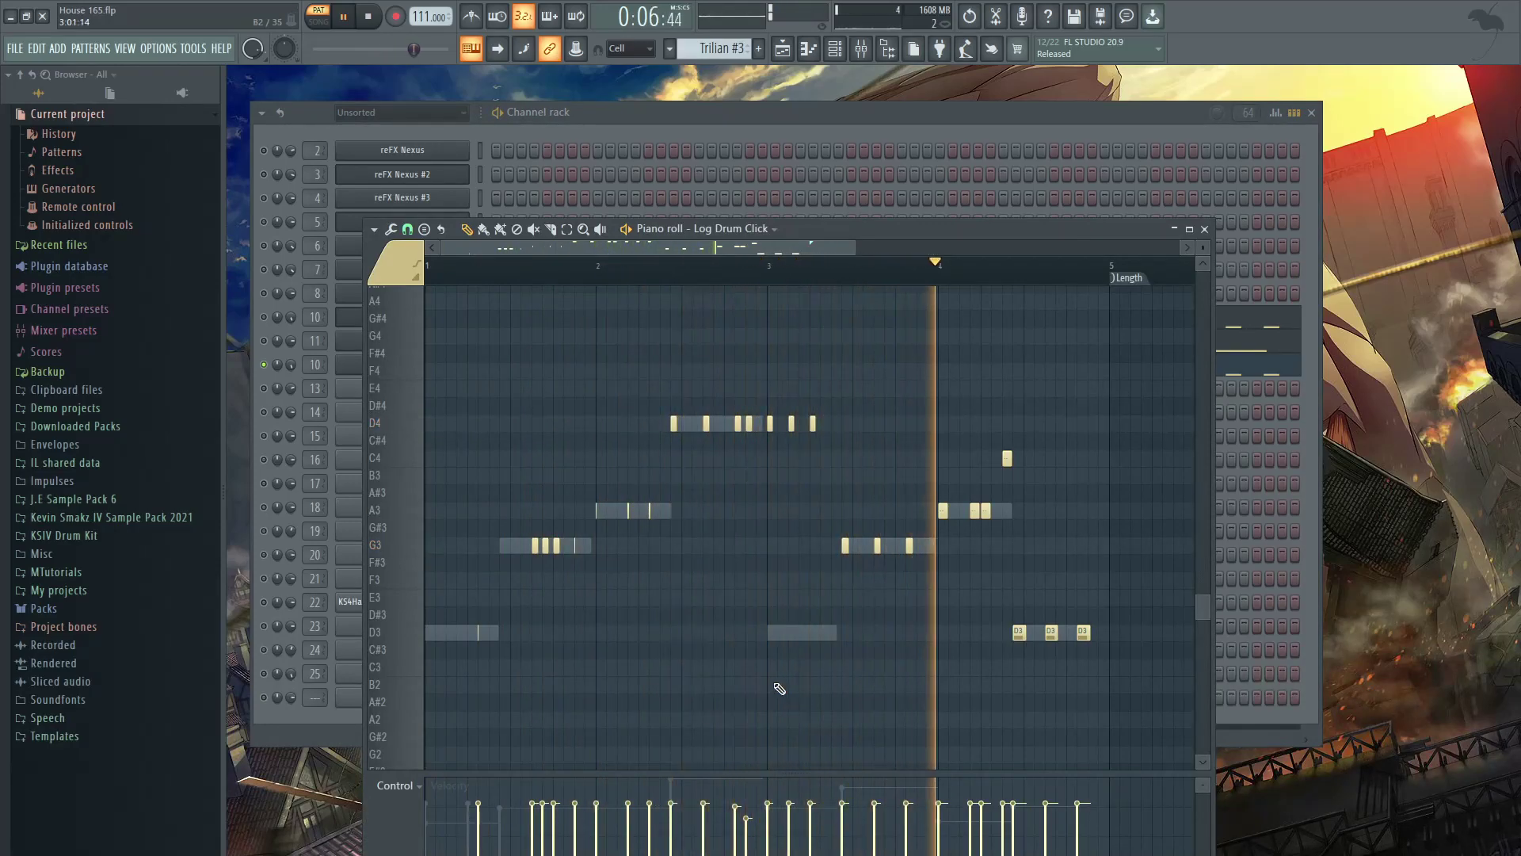
key("space")
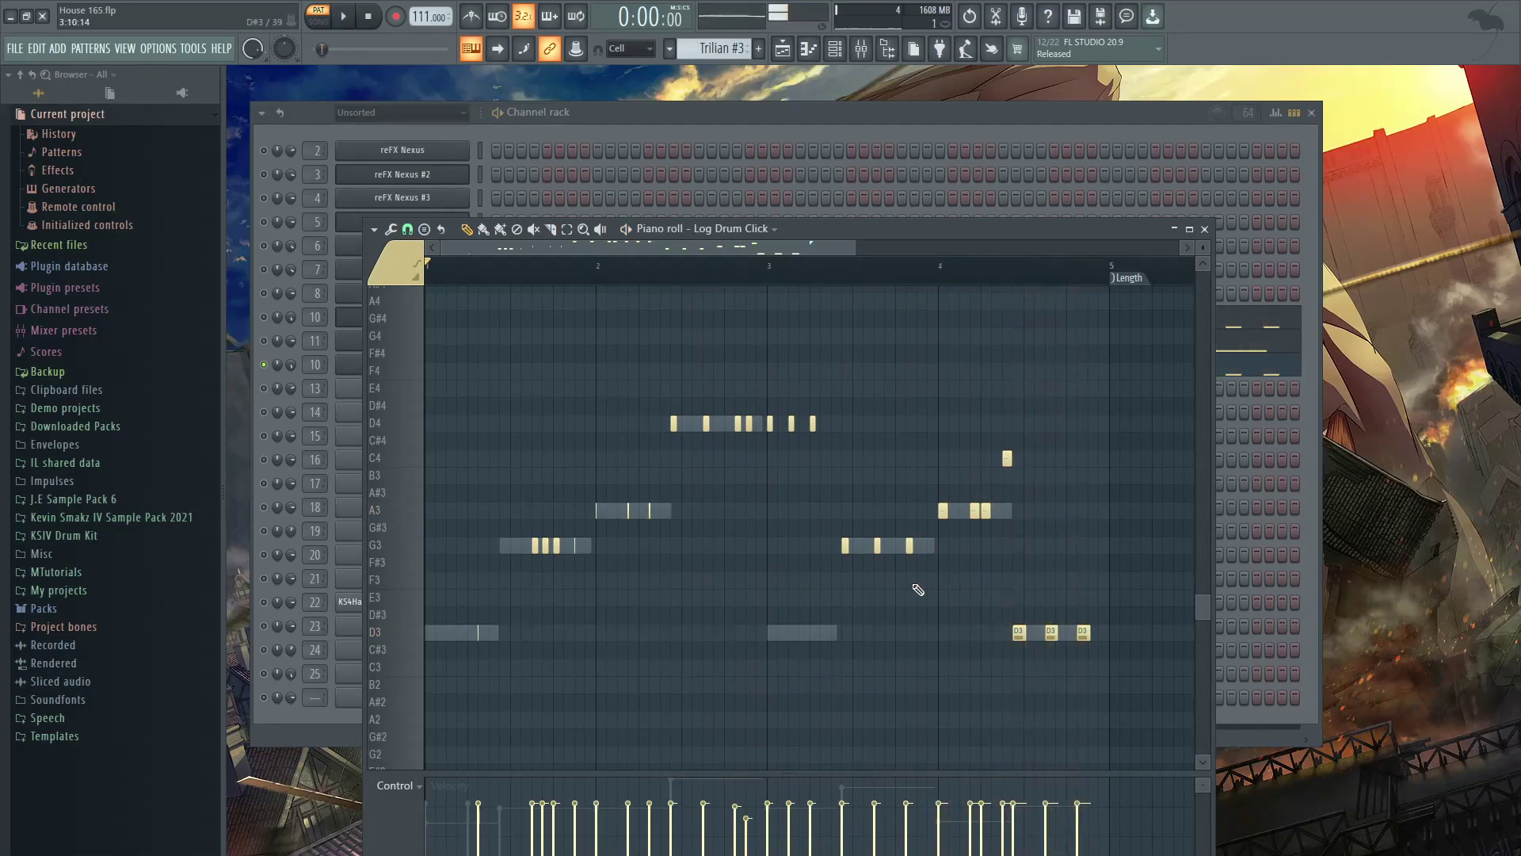
Step: Play Log Drum Signature and Log Drum Click together, and return to the channel rack
left_click(1101, 124)
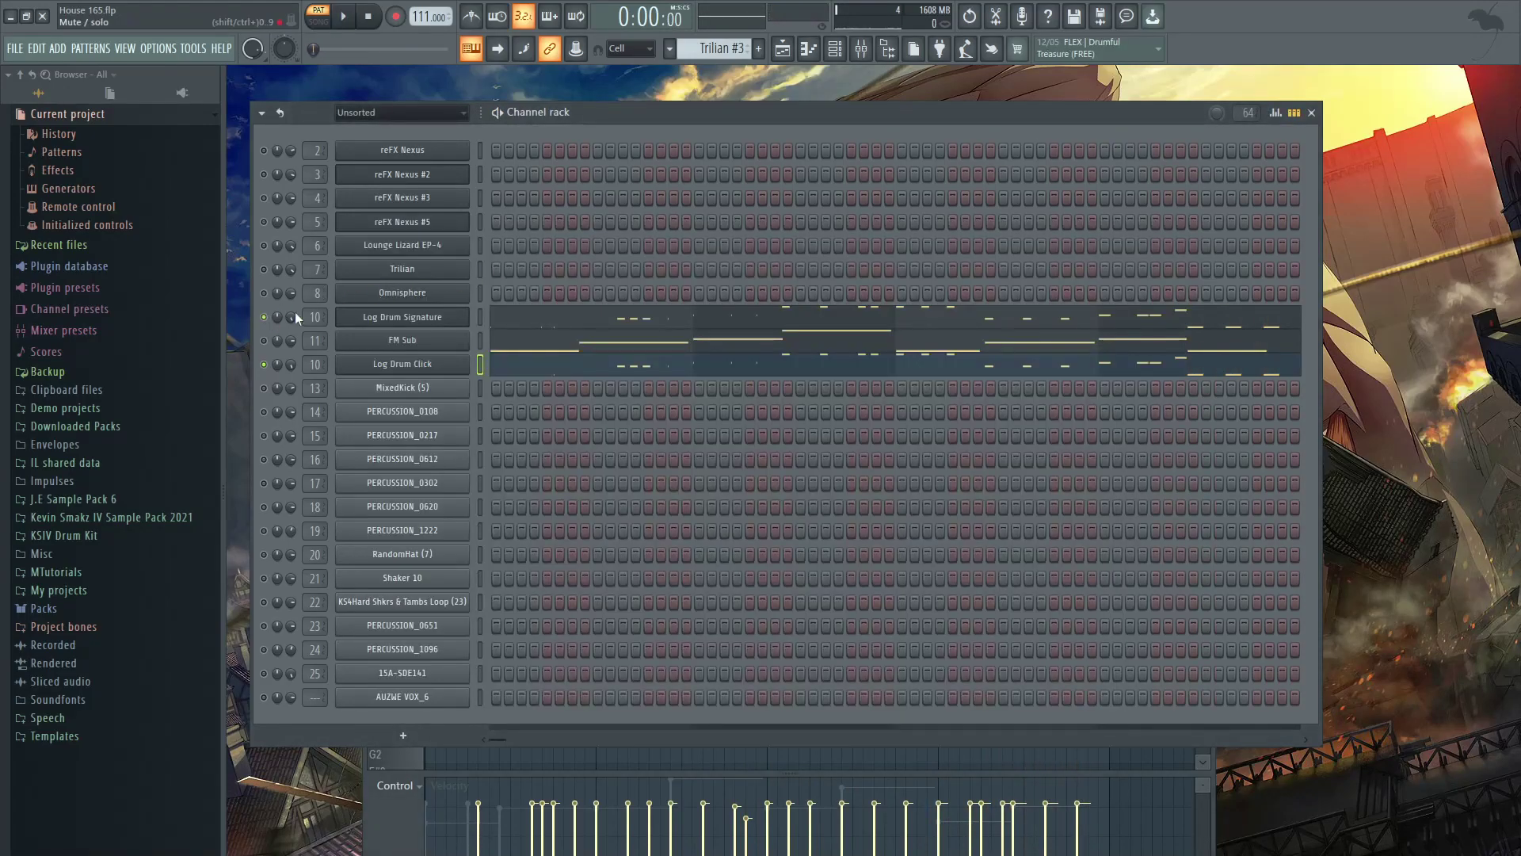
key("space")
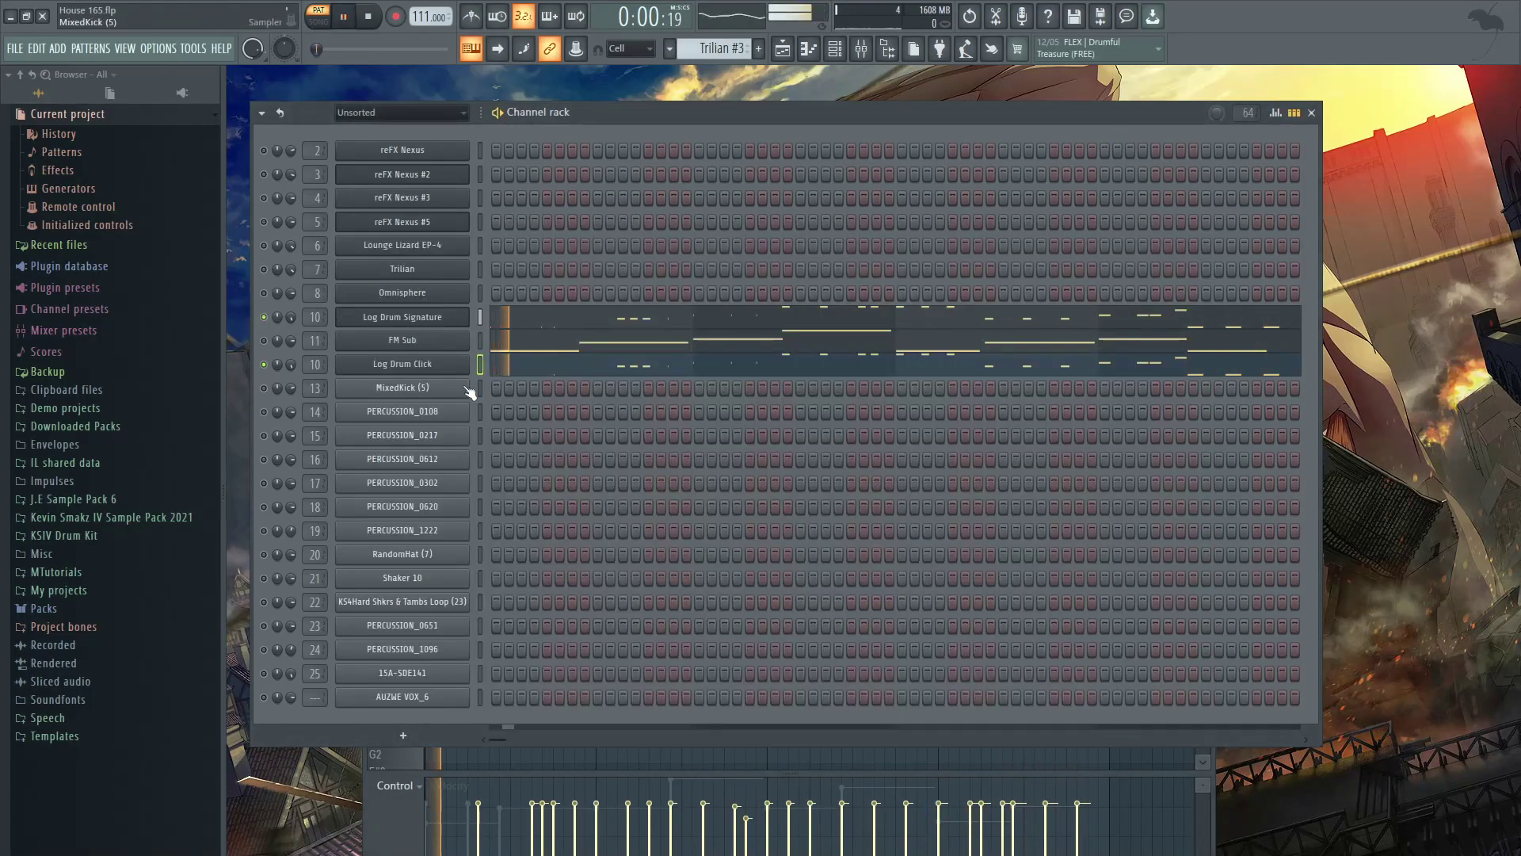
left_click(744, 759)
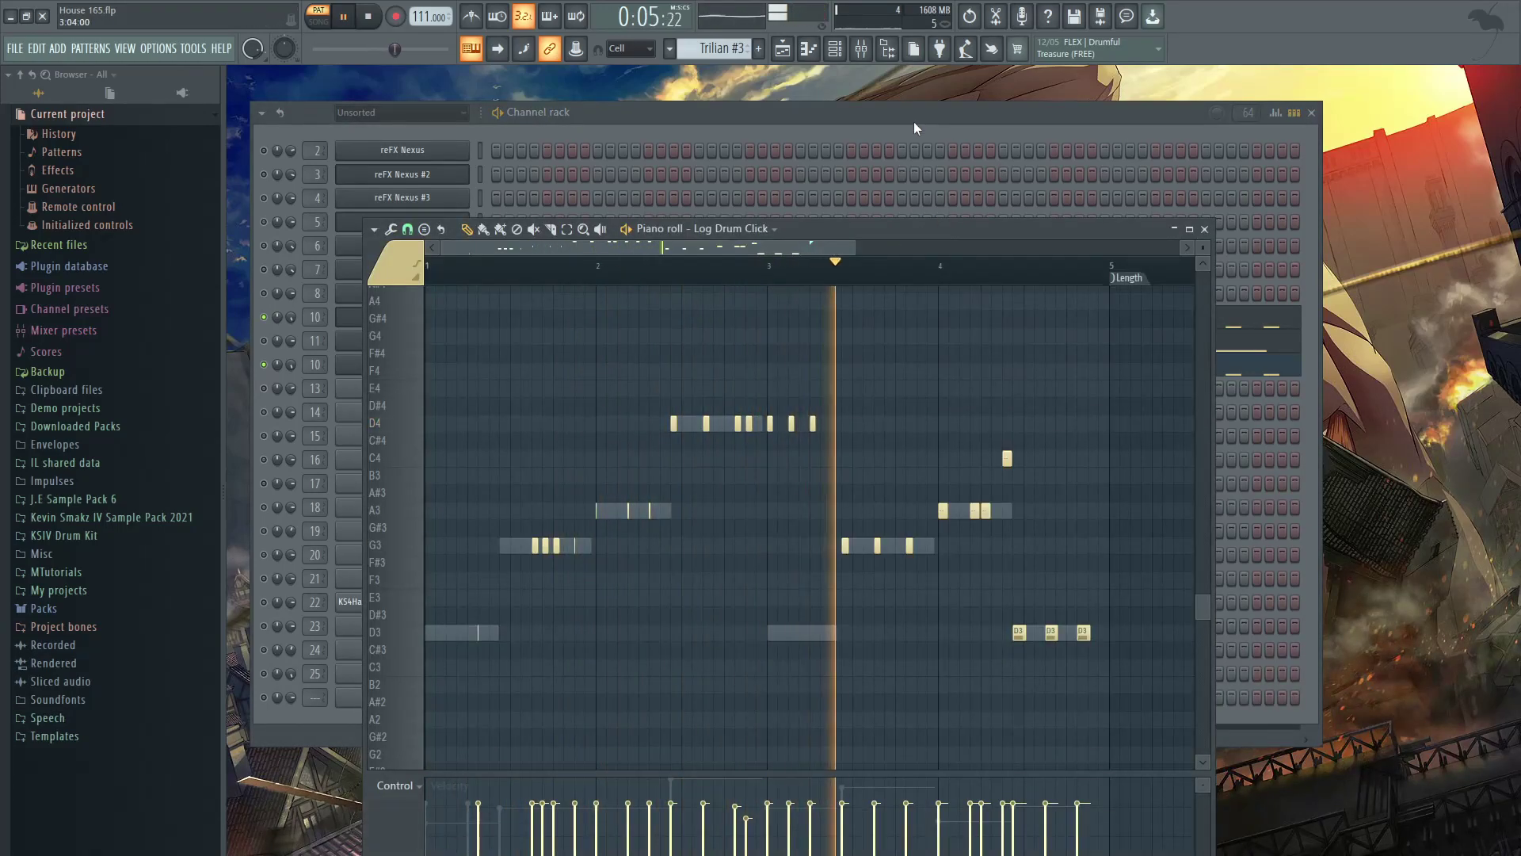
key("space")
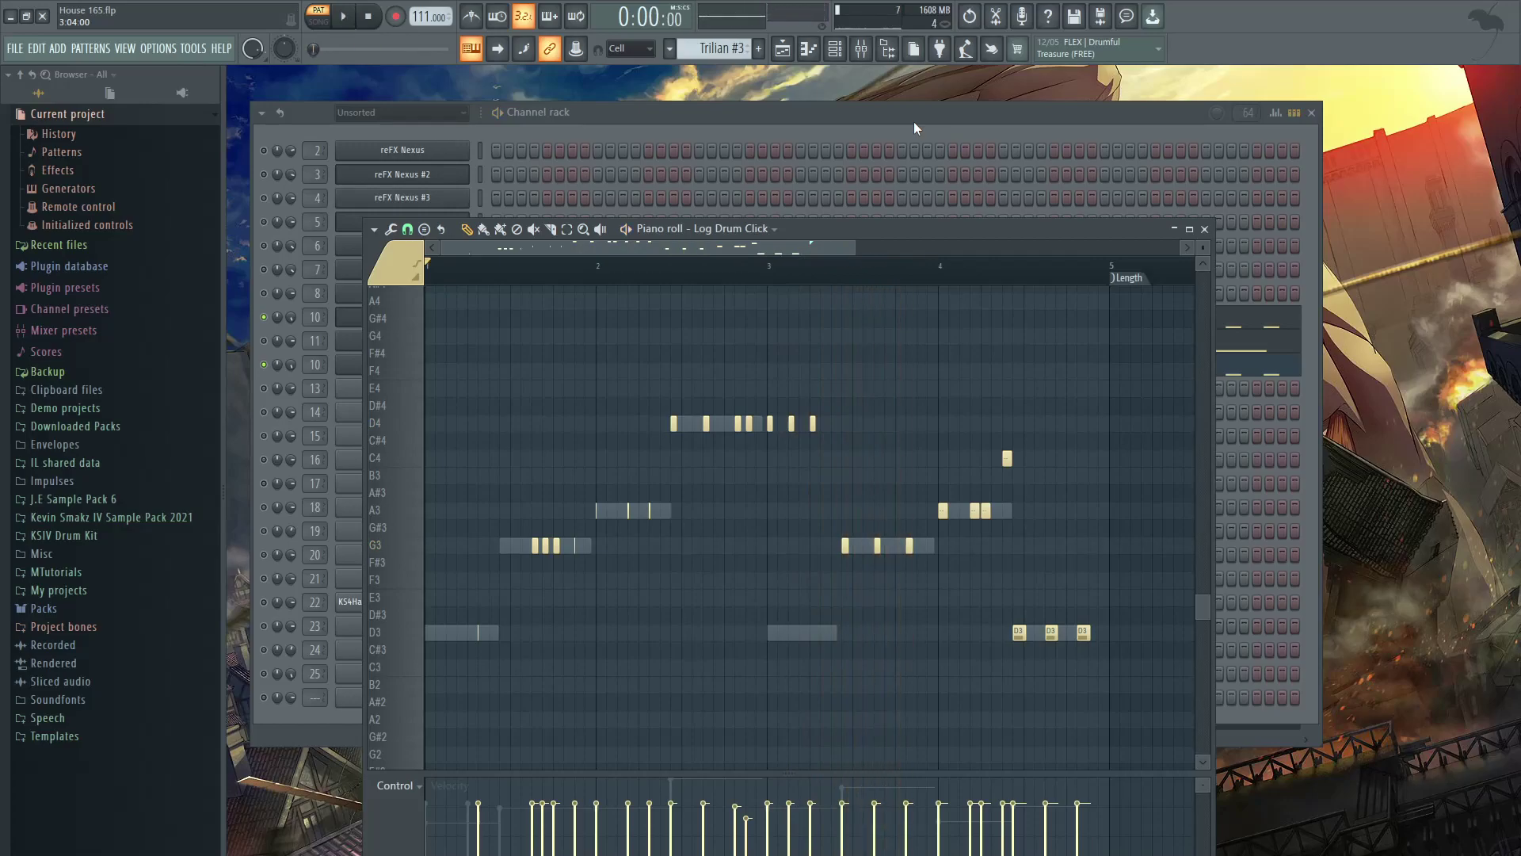
left_click(915, 125)
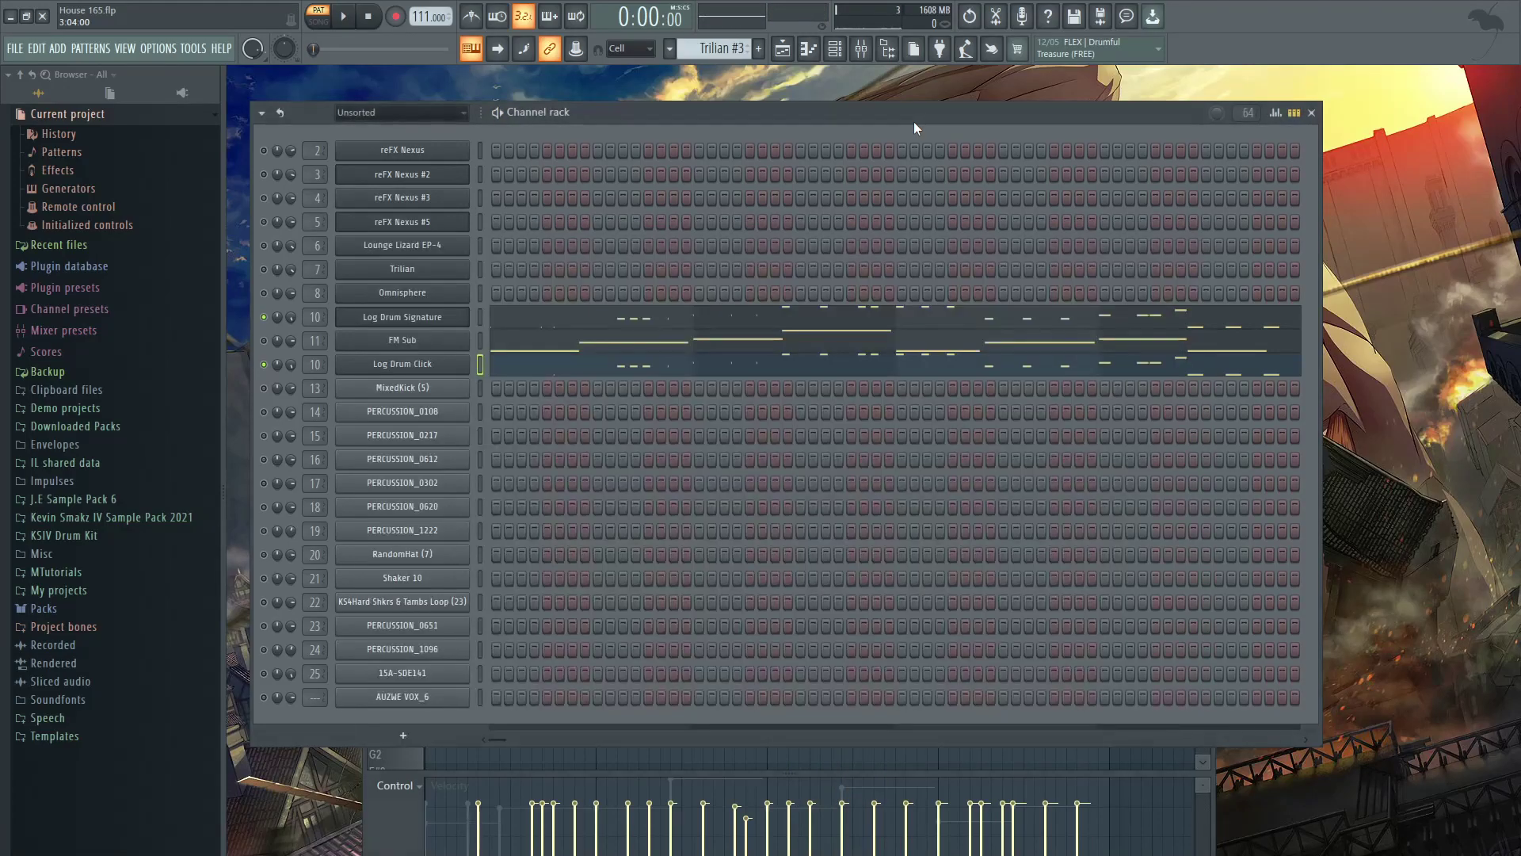
Step: Solo the FM Sub channel, show its settings and piano roll notes, play it, and close the piano roll
left_click(263, 342)
left_click(458, 346)
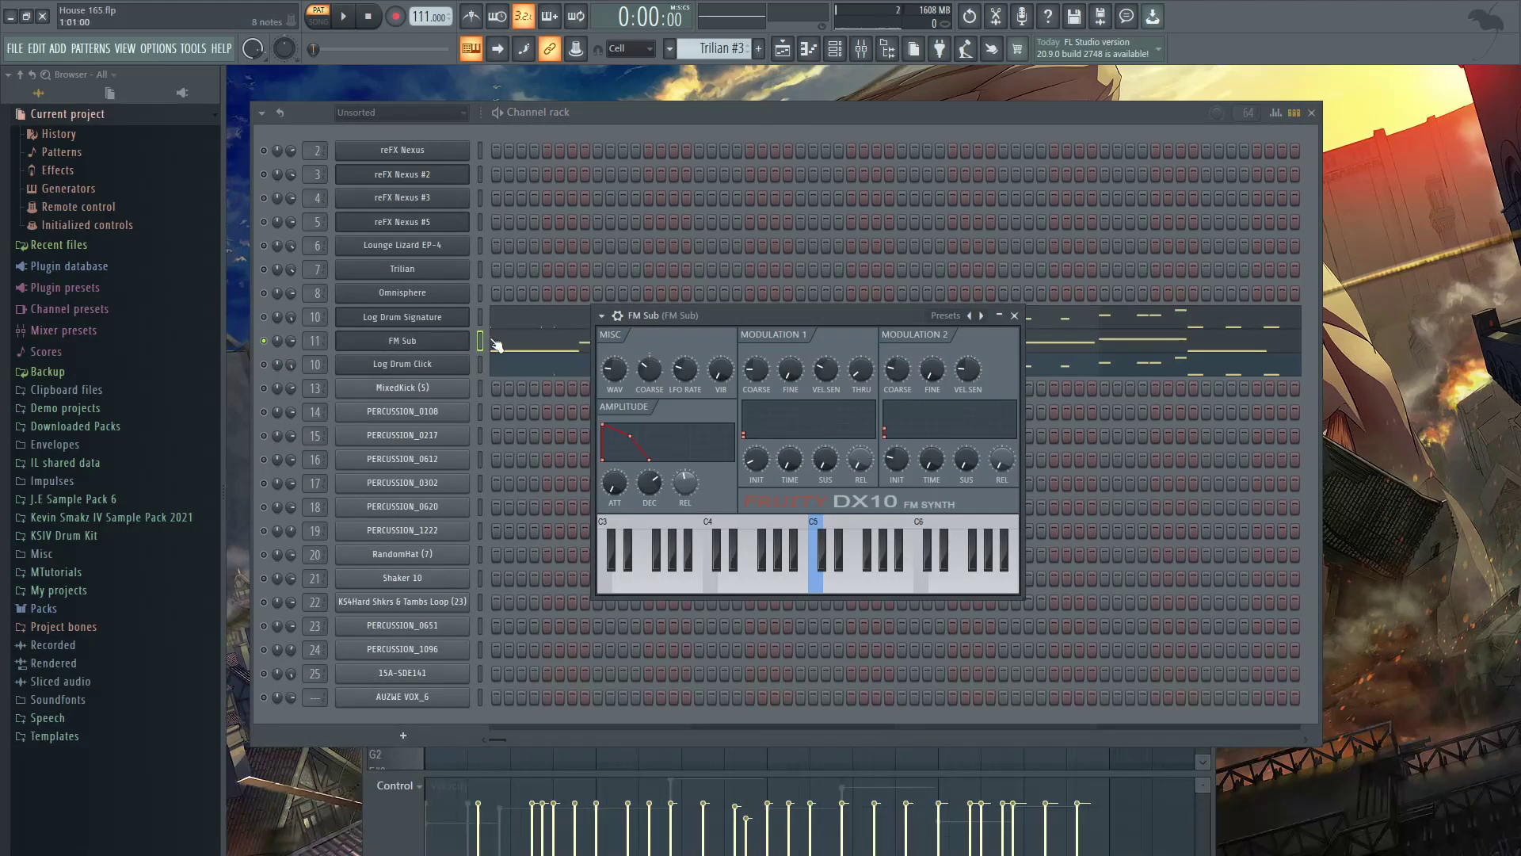
left_click(497, 345)
key("space")
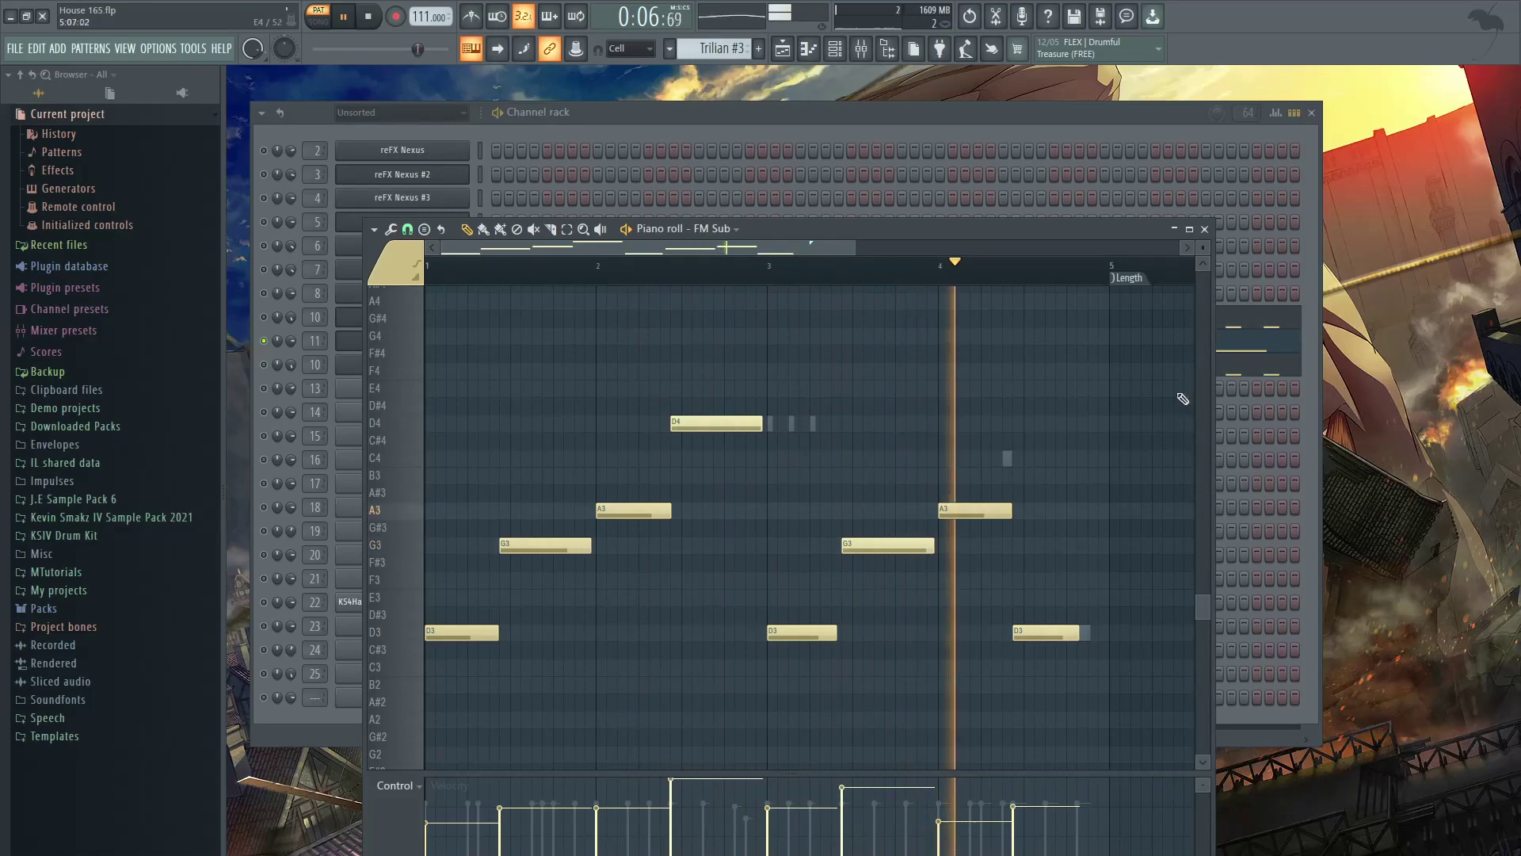
key("space")
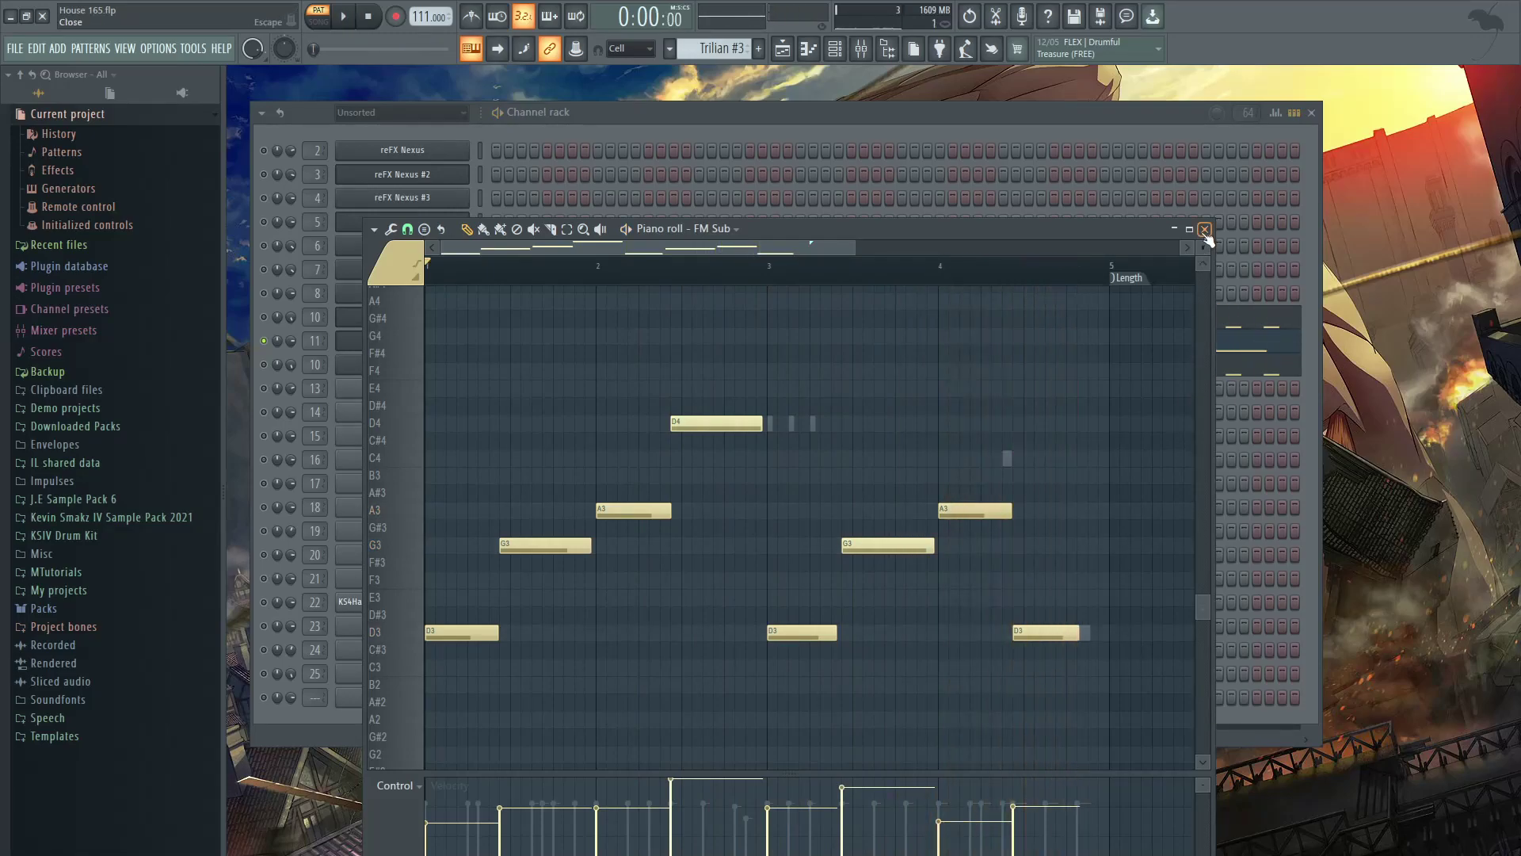
left_click(1205, 229)
key("Escape")
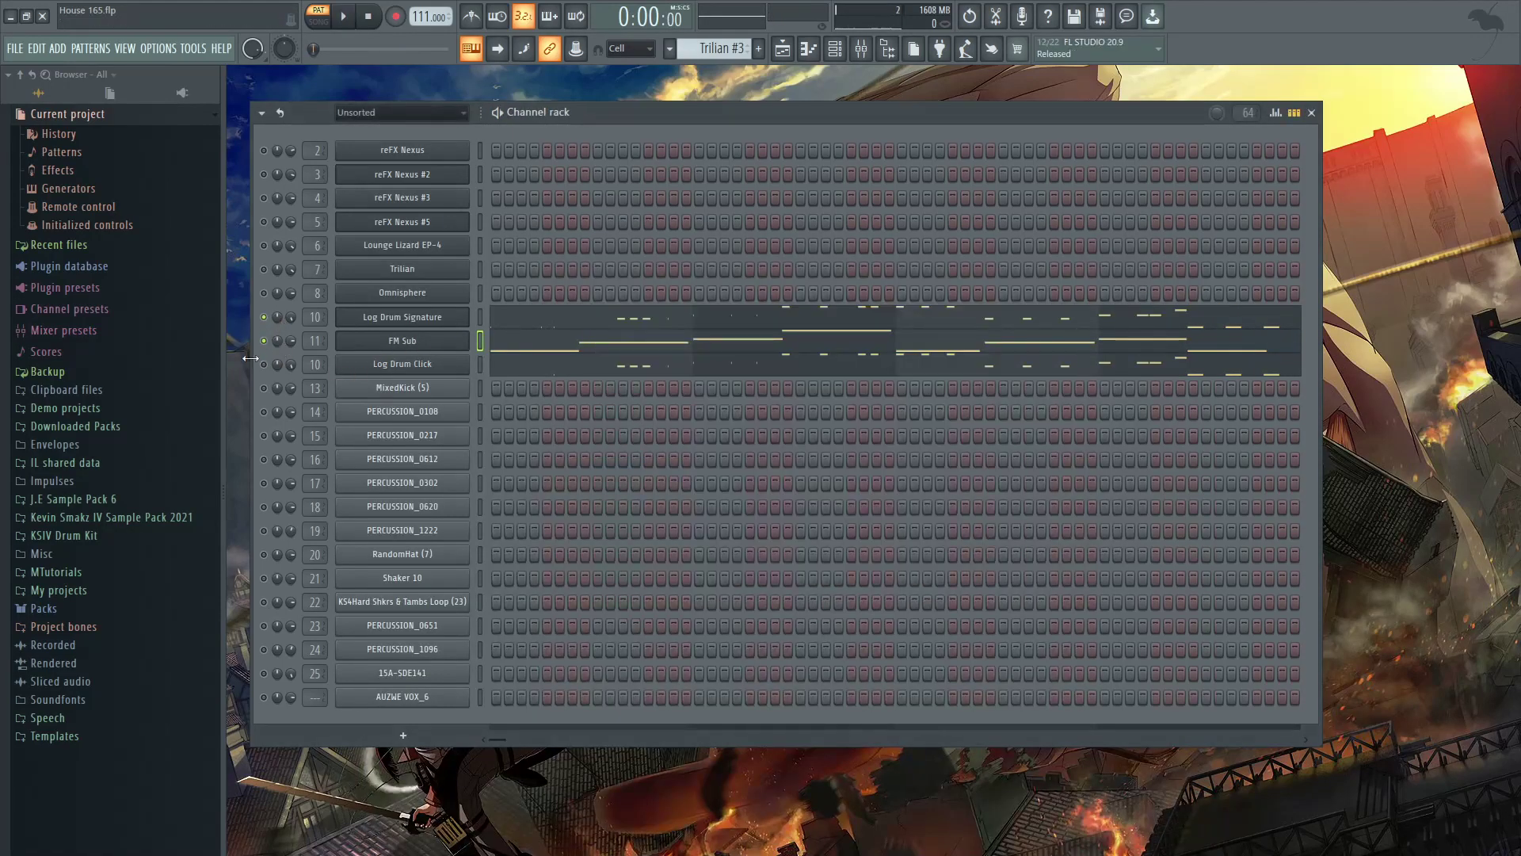
Step: Play Log Drum Signature, FM Sub and Log Drum Click together with the Log Drum Signature notes shown in the piano roll
key("F7")
key("space")
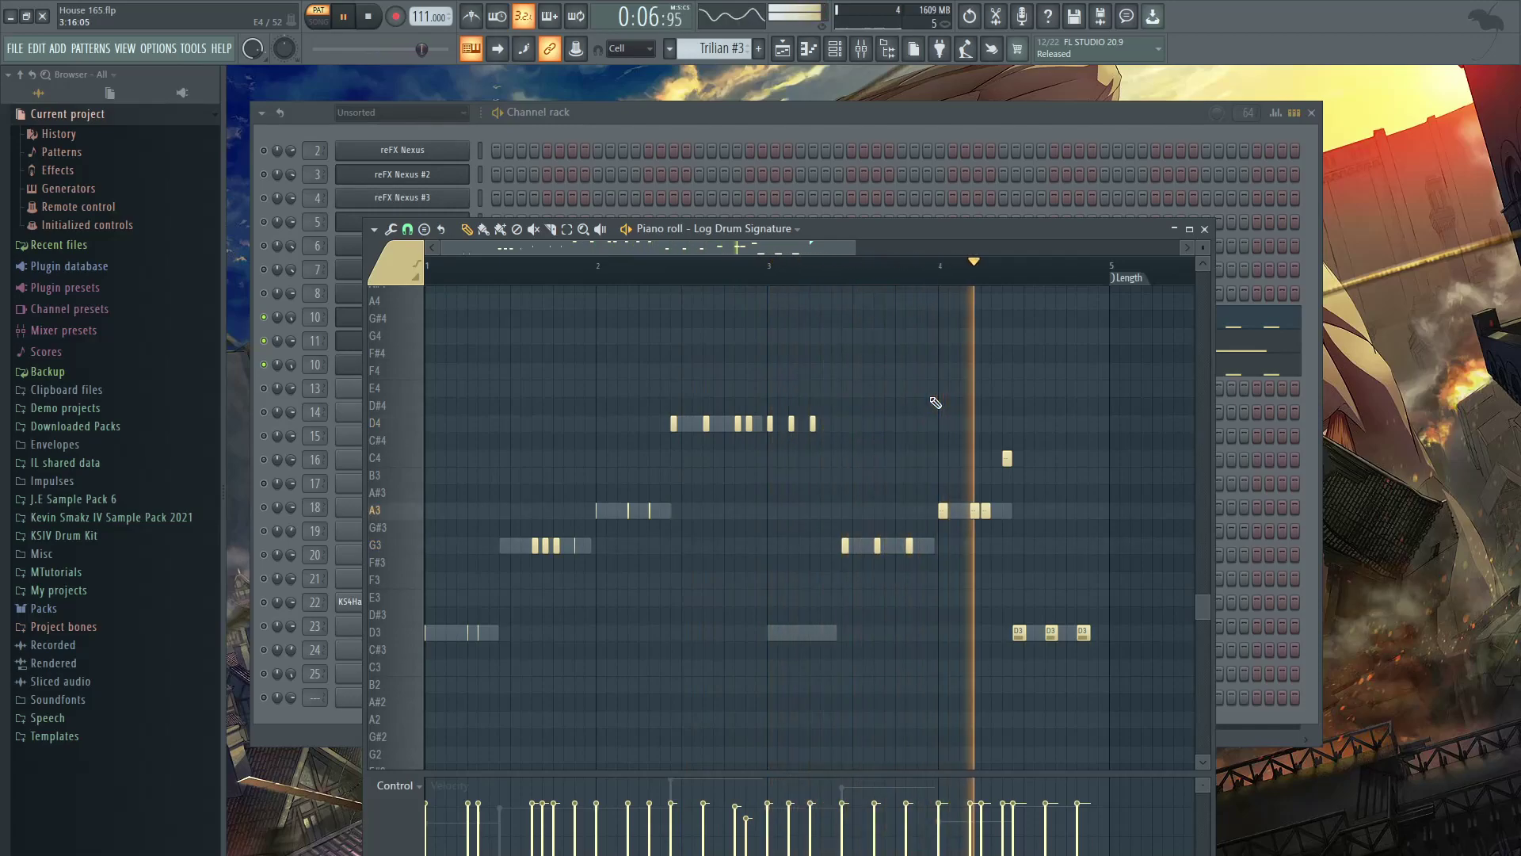
key("space")
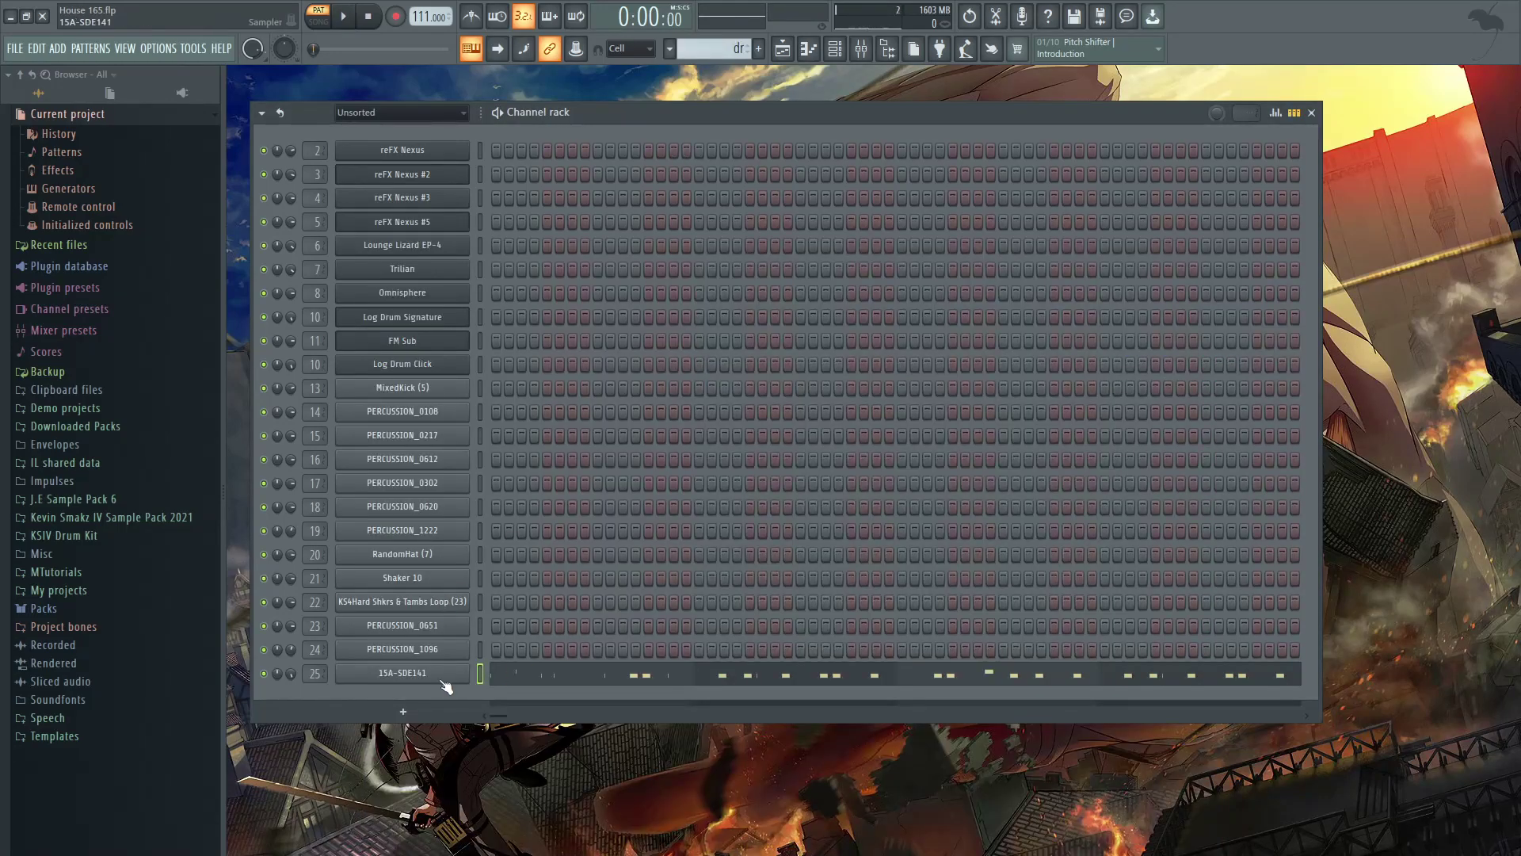
Step: Show and sound the sample of the 15A-SDE141 channel in the dr pattern, and close its settings
left_click(404, 674)
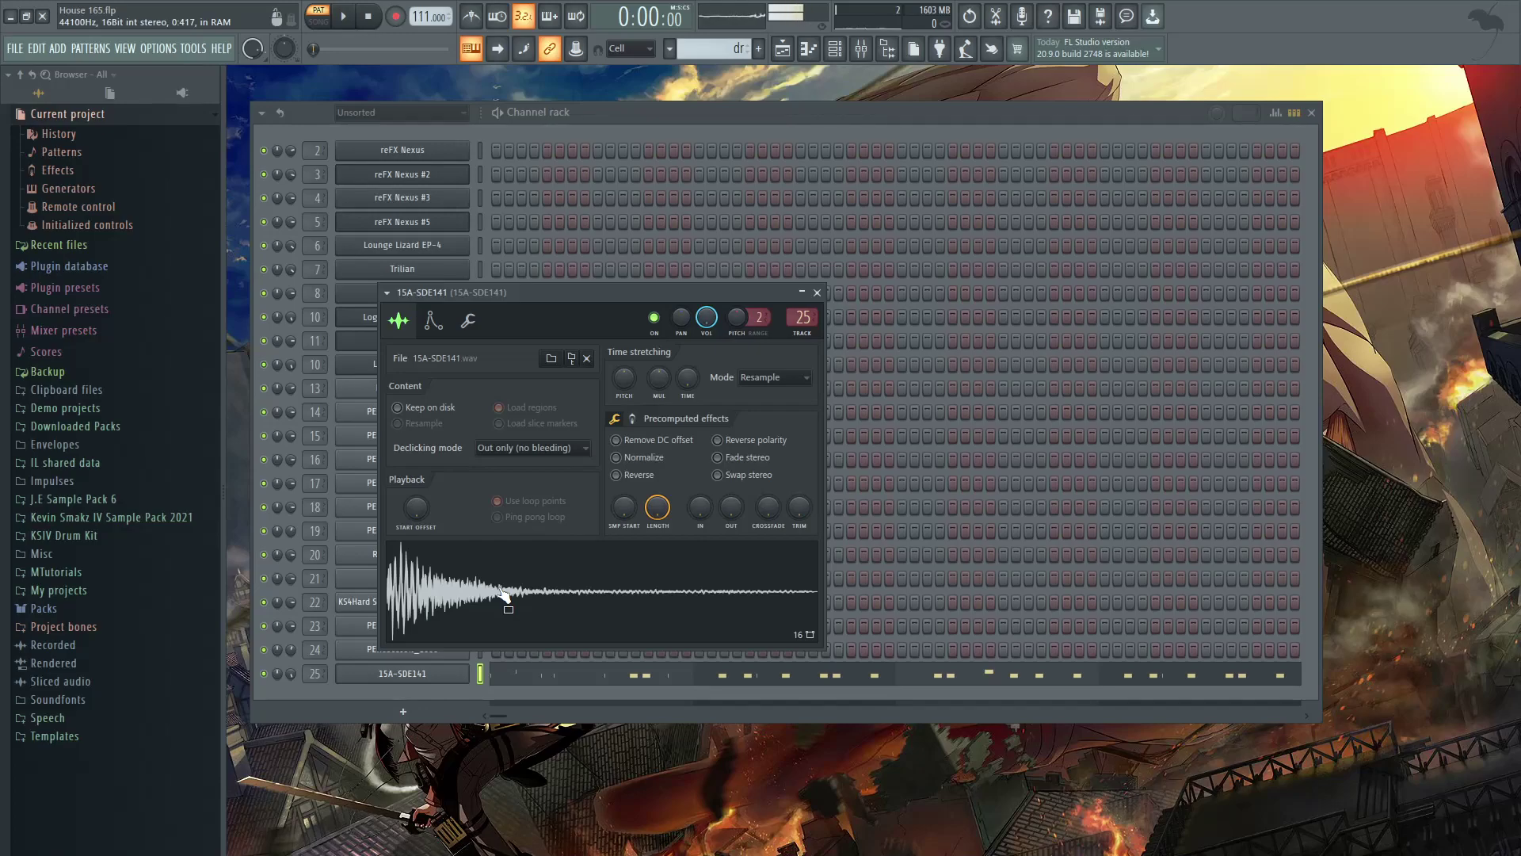
left_click(768, 132)
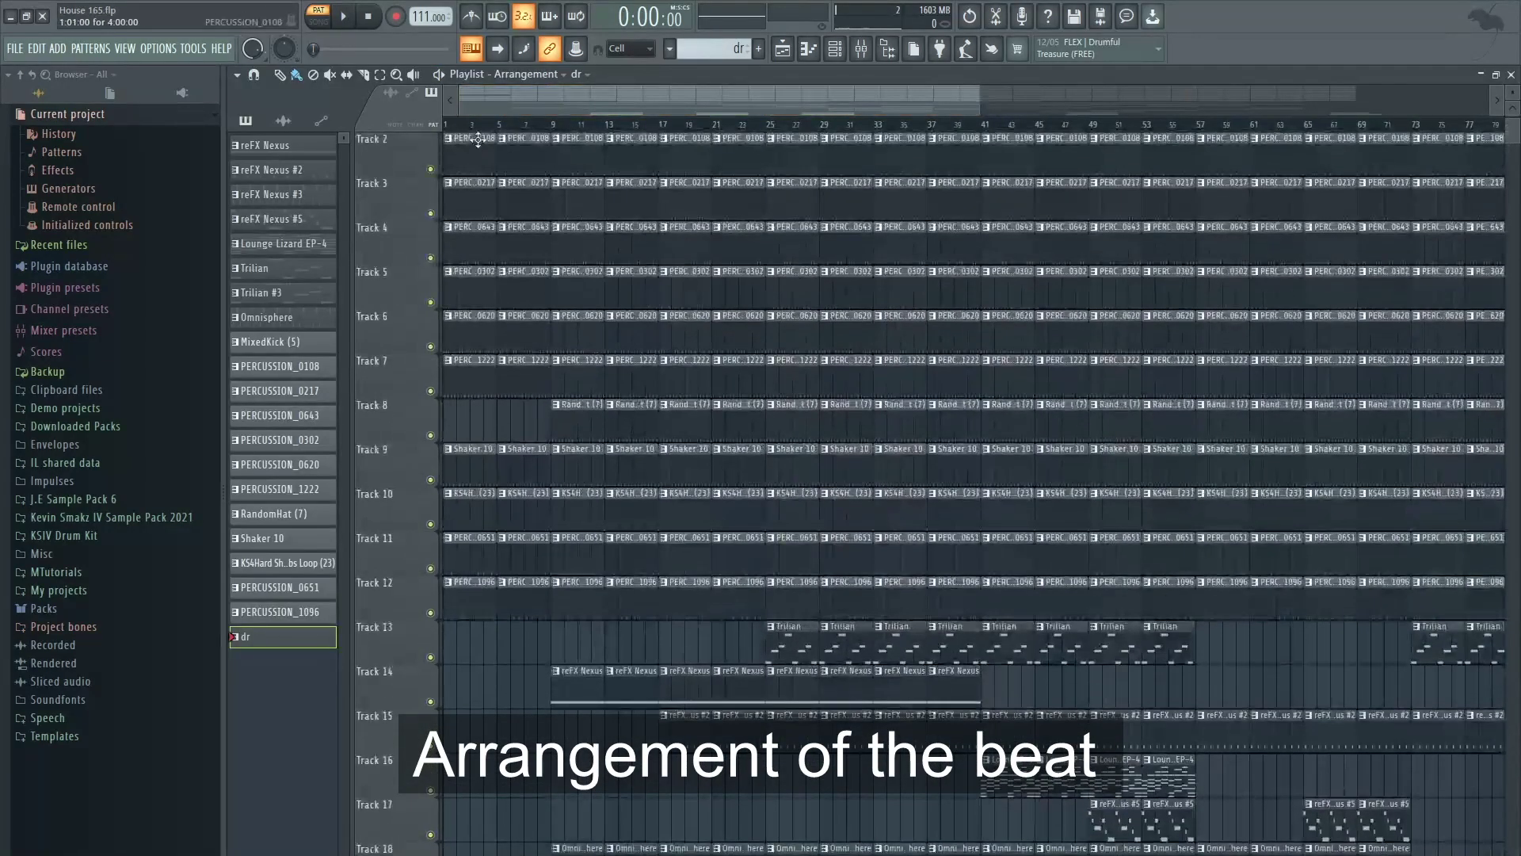
Step: Switch playback to song mode, place the playhead at bar 9, and show the opening section of the arrangement
key("l")
key("space")
left_click_drag(525, 134, 556, 133)
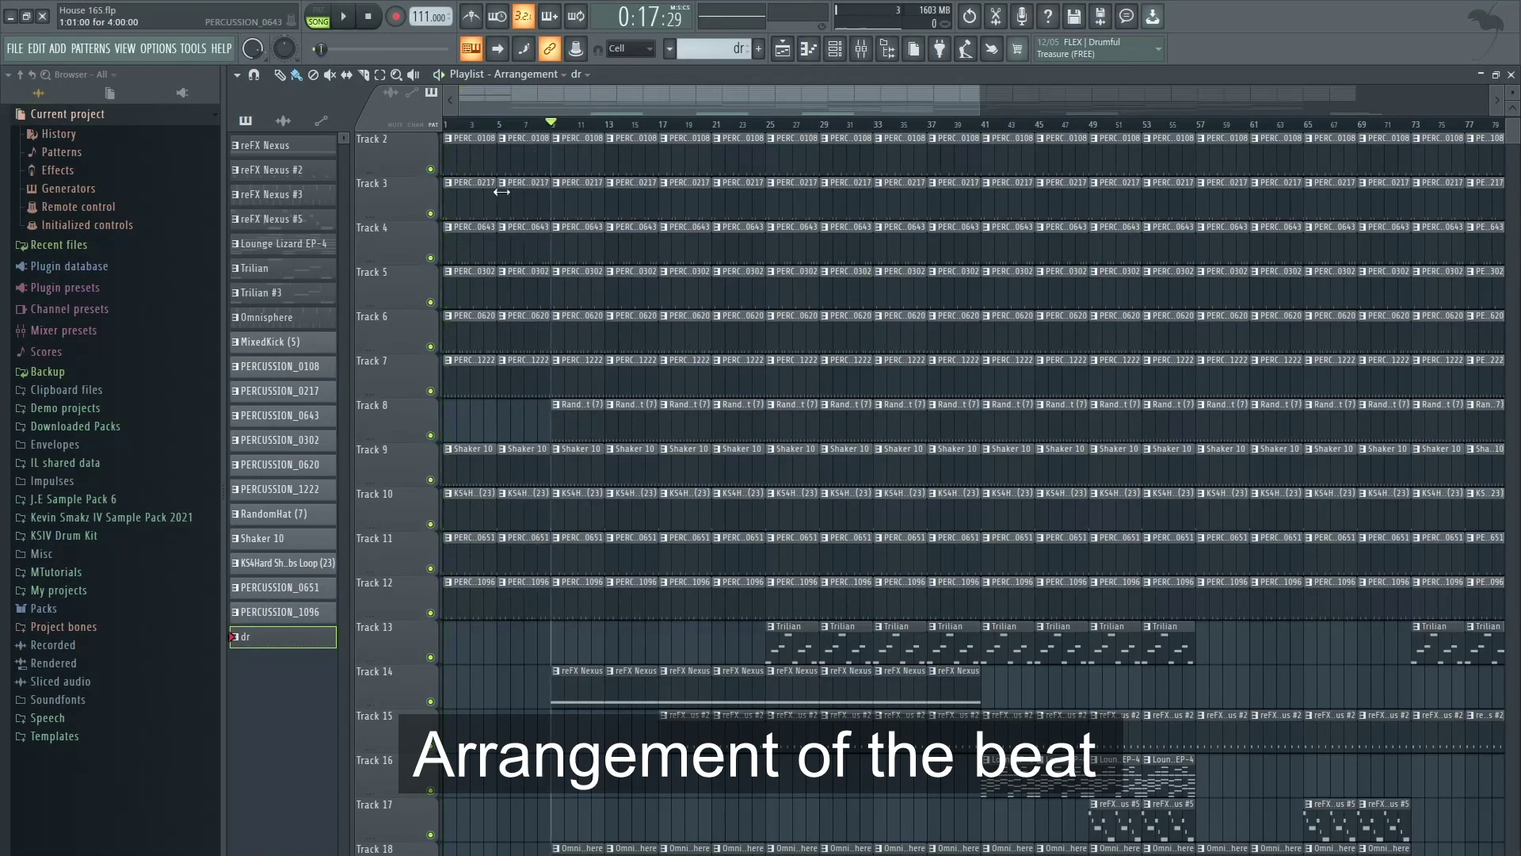
scroll(519, 159, "up", 4)
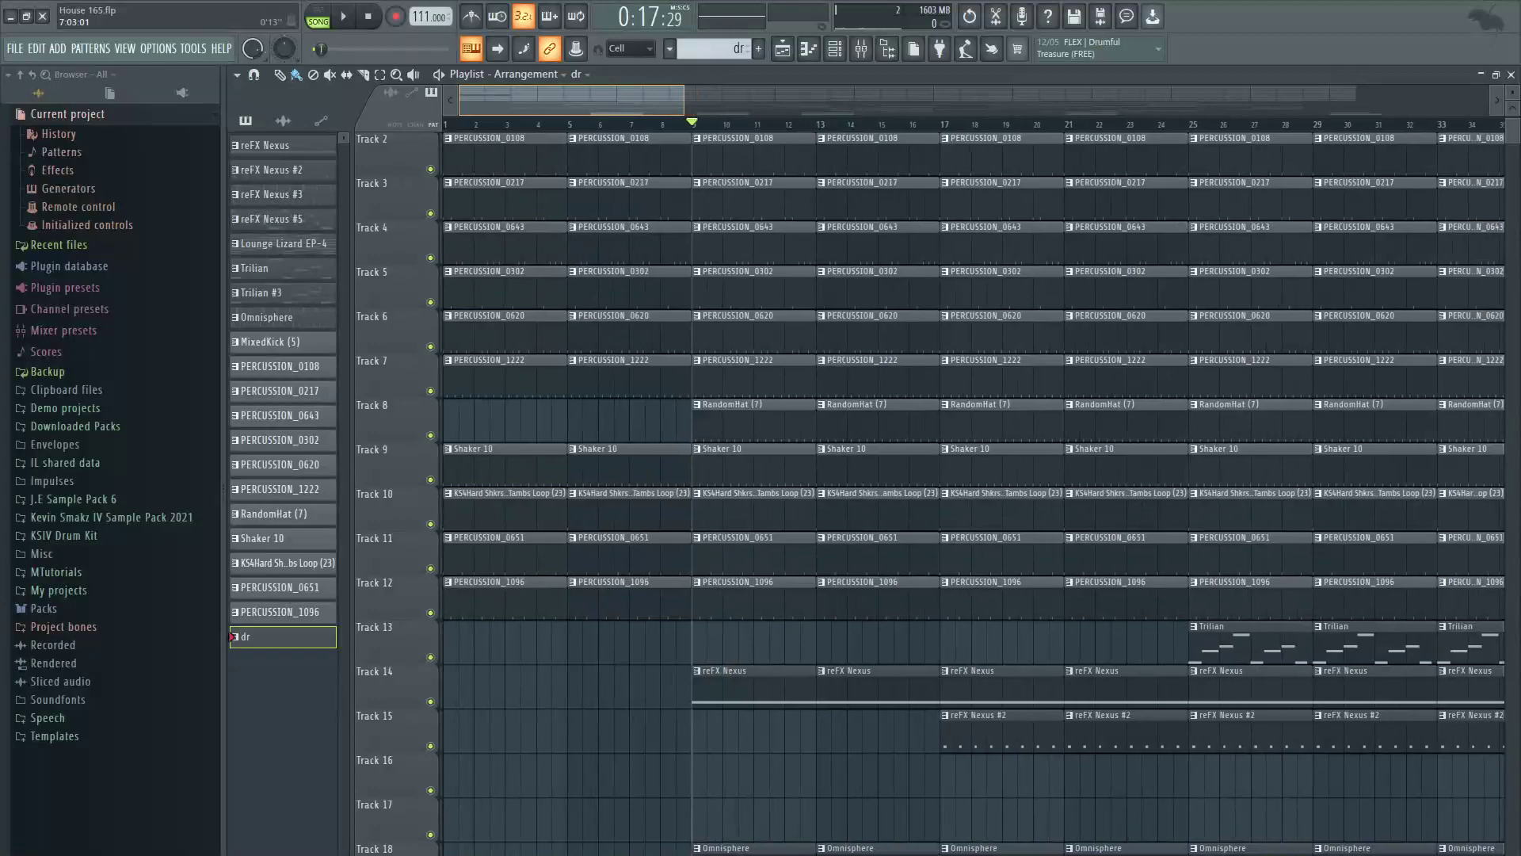
scroll(691, 172, "down", 1)
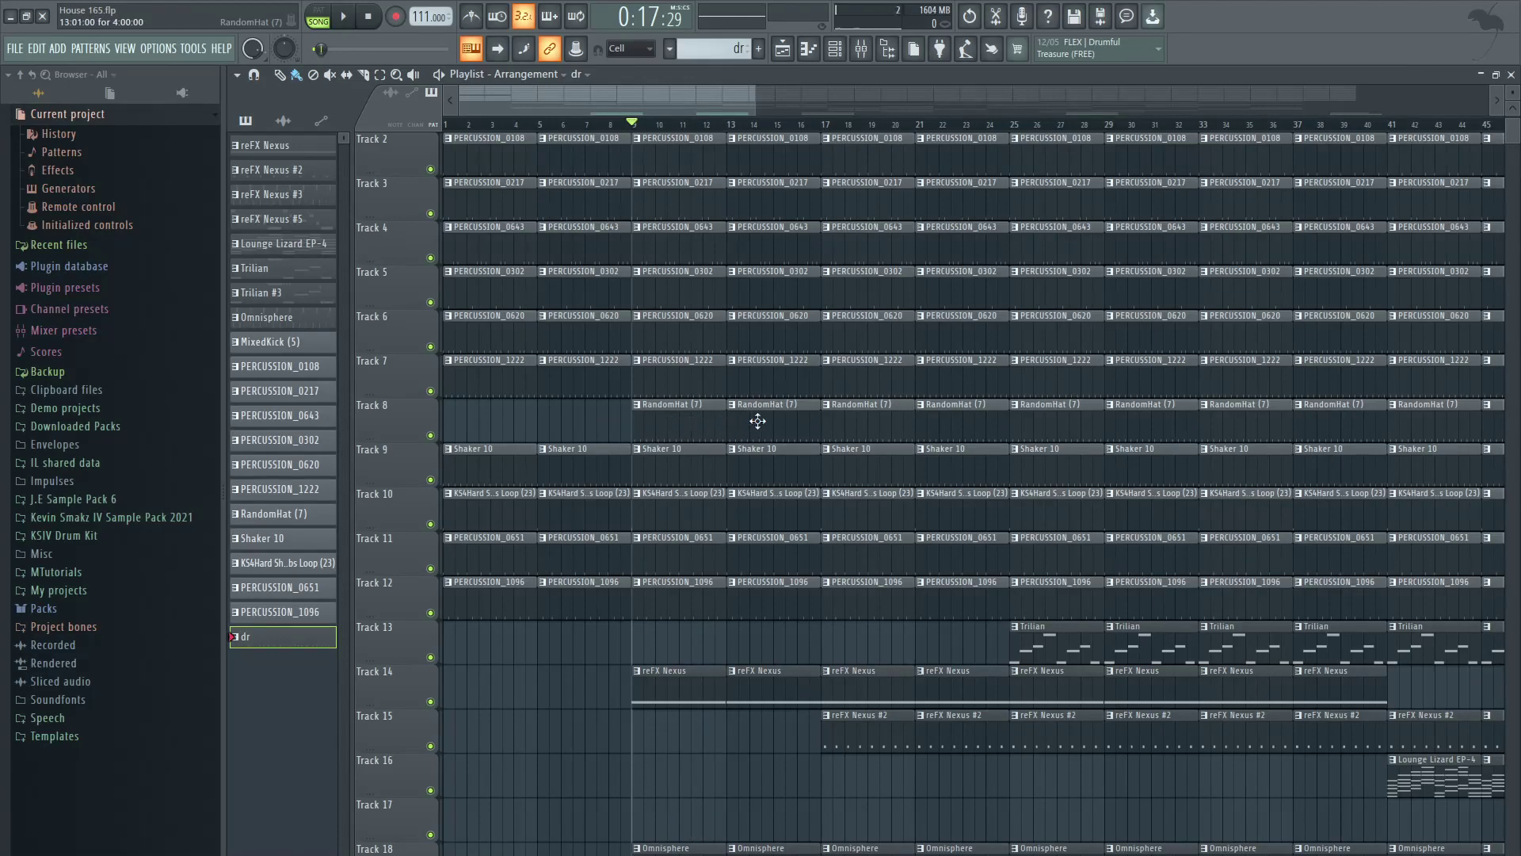
Step: Play the arrangement from about bar 7 into bar 9, where RandomHat (7), reFX Nexus and Omnisphere enter
left_click_drag(610, 125, 588, 127)
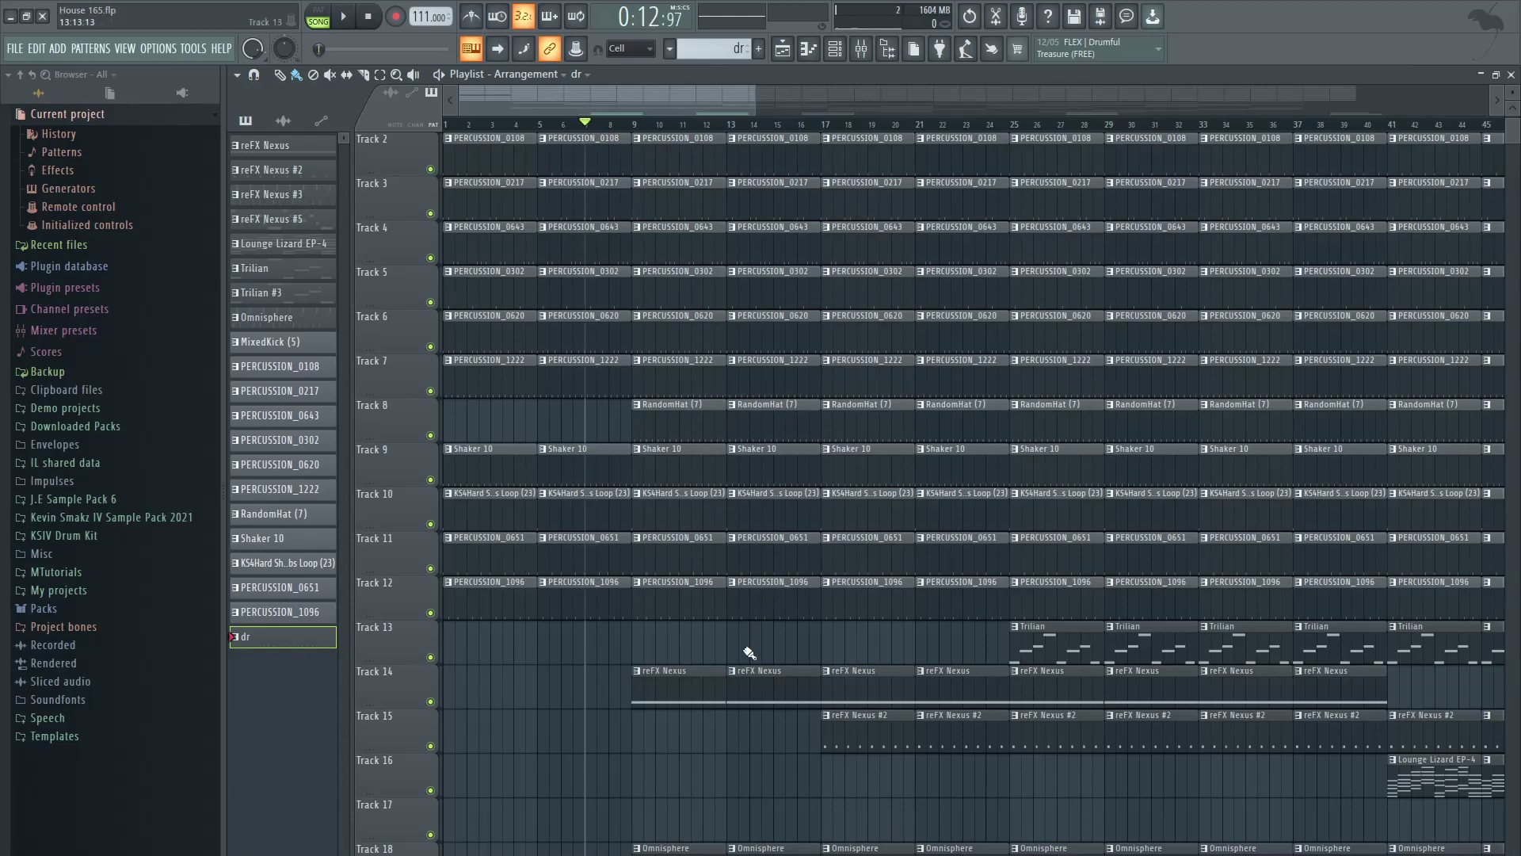
key("space")
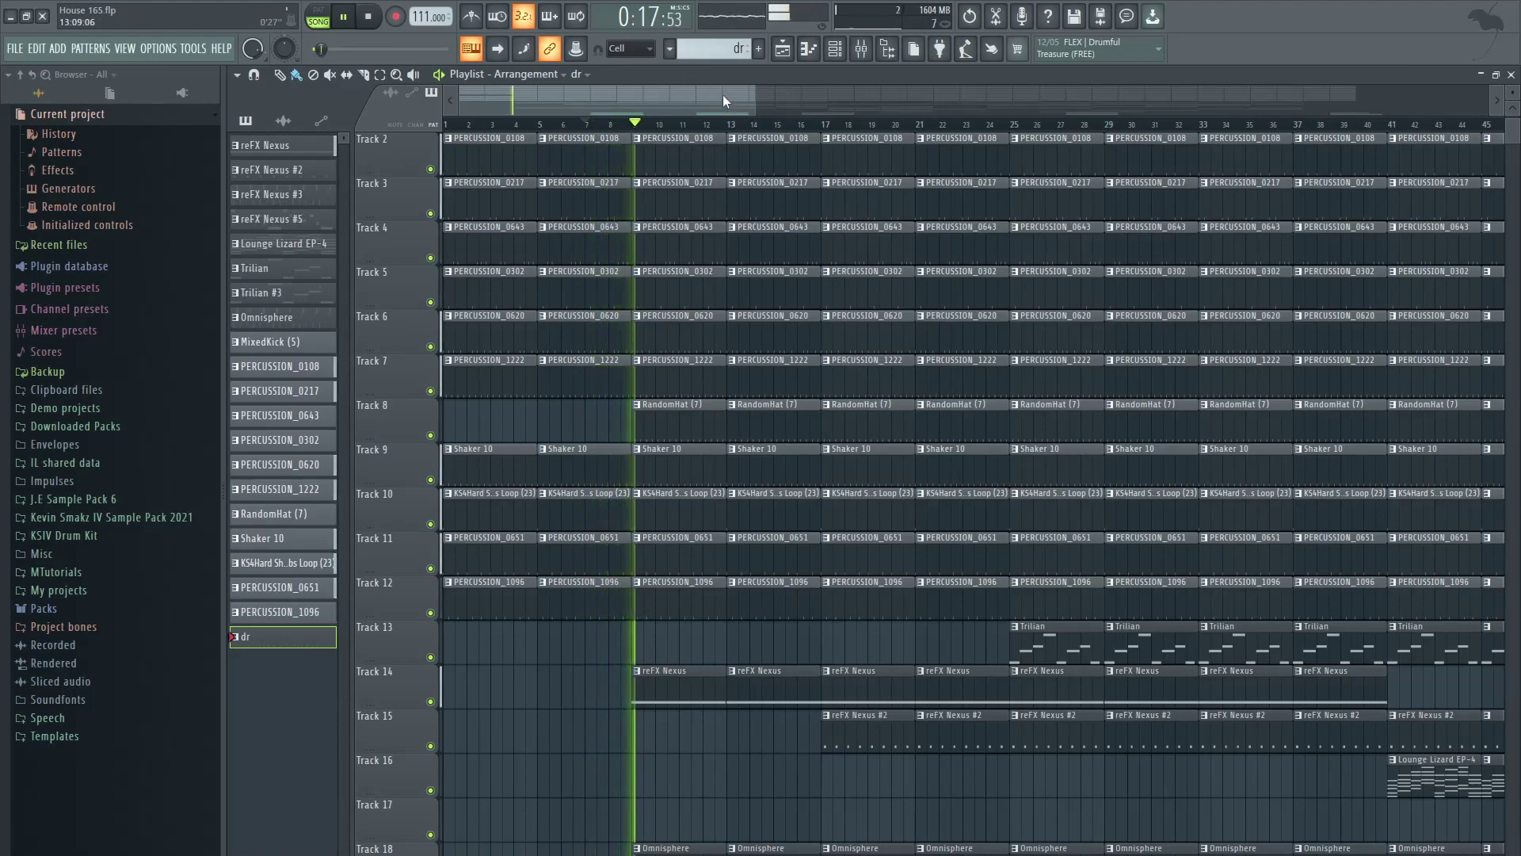
scroll(723, 93, "up", 2)
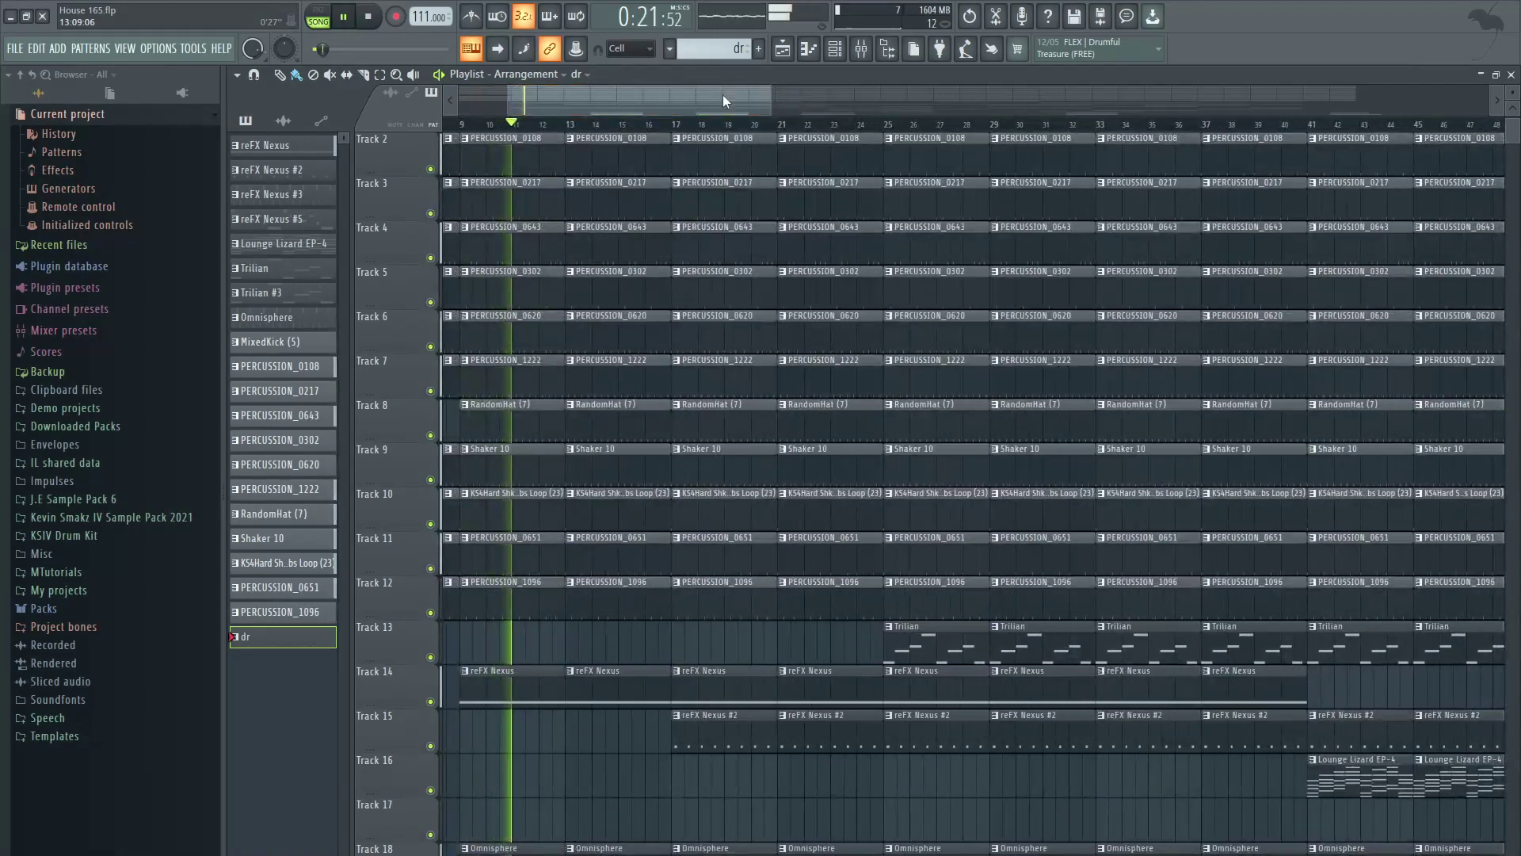
key("space")
Step: Play the arrangement from just before bar 17, where the reFX Nexus #2 clips on Track 15 start
left_click_drag(633, 127, 664, 133)
key("space")
key("space")
key("space")
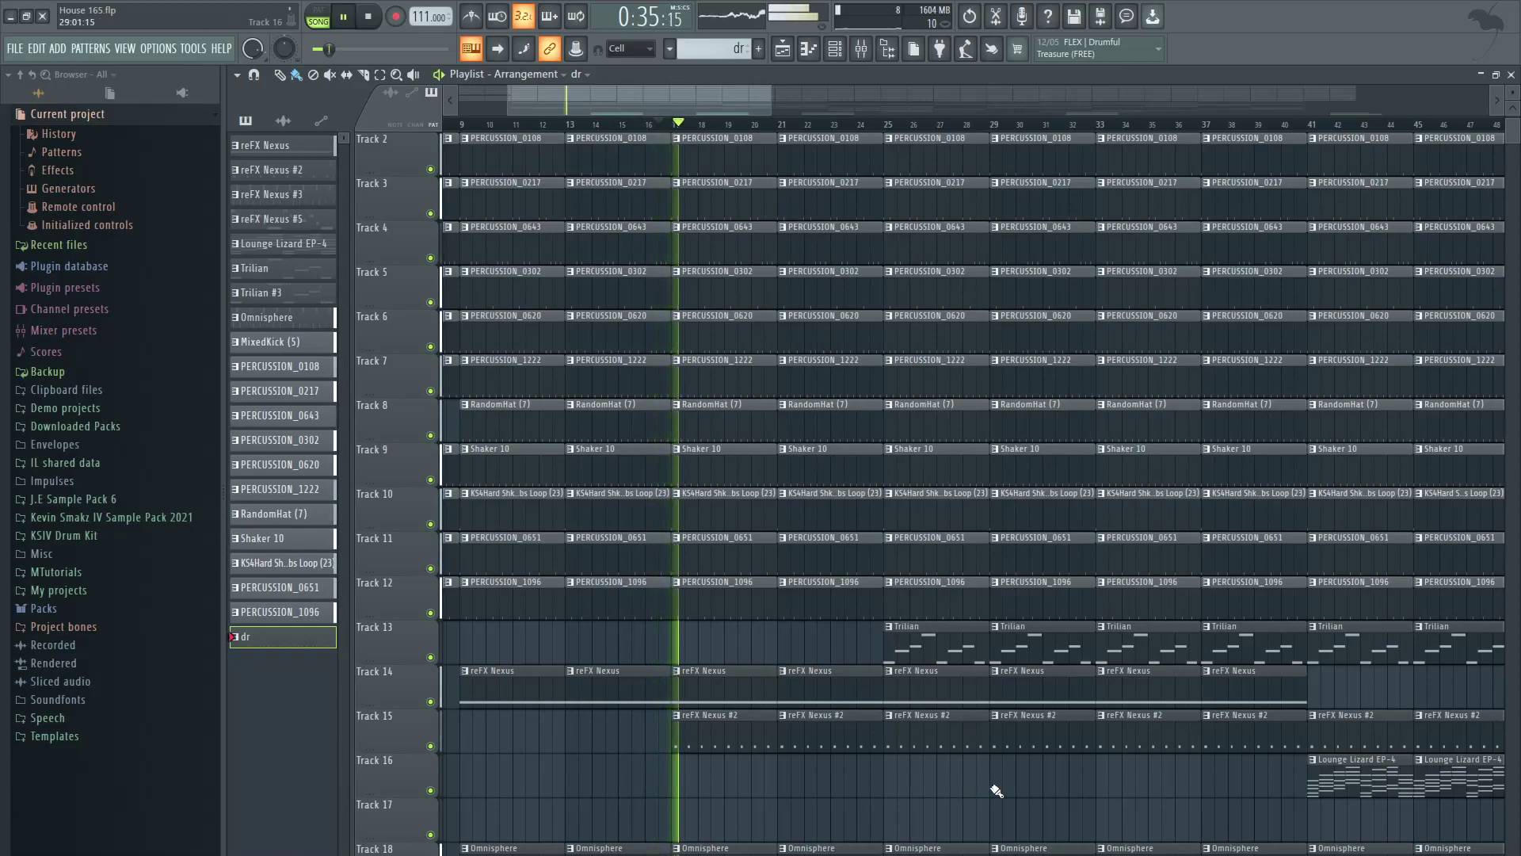
key("space")
Step: Play the arrangement from about bar 24 into the start of the Trilian clips at bar 25
left_click(857, 126)
key("space")
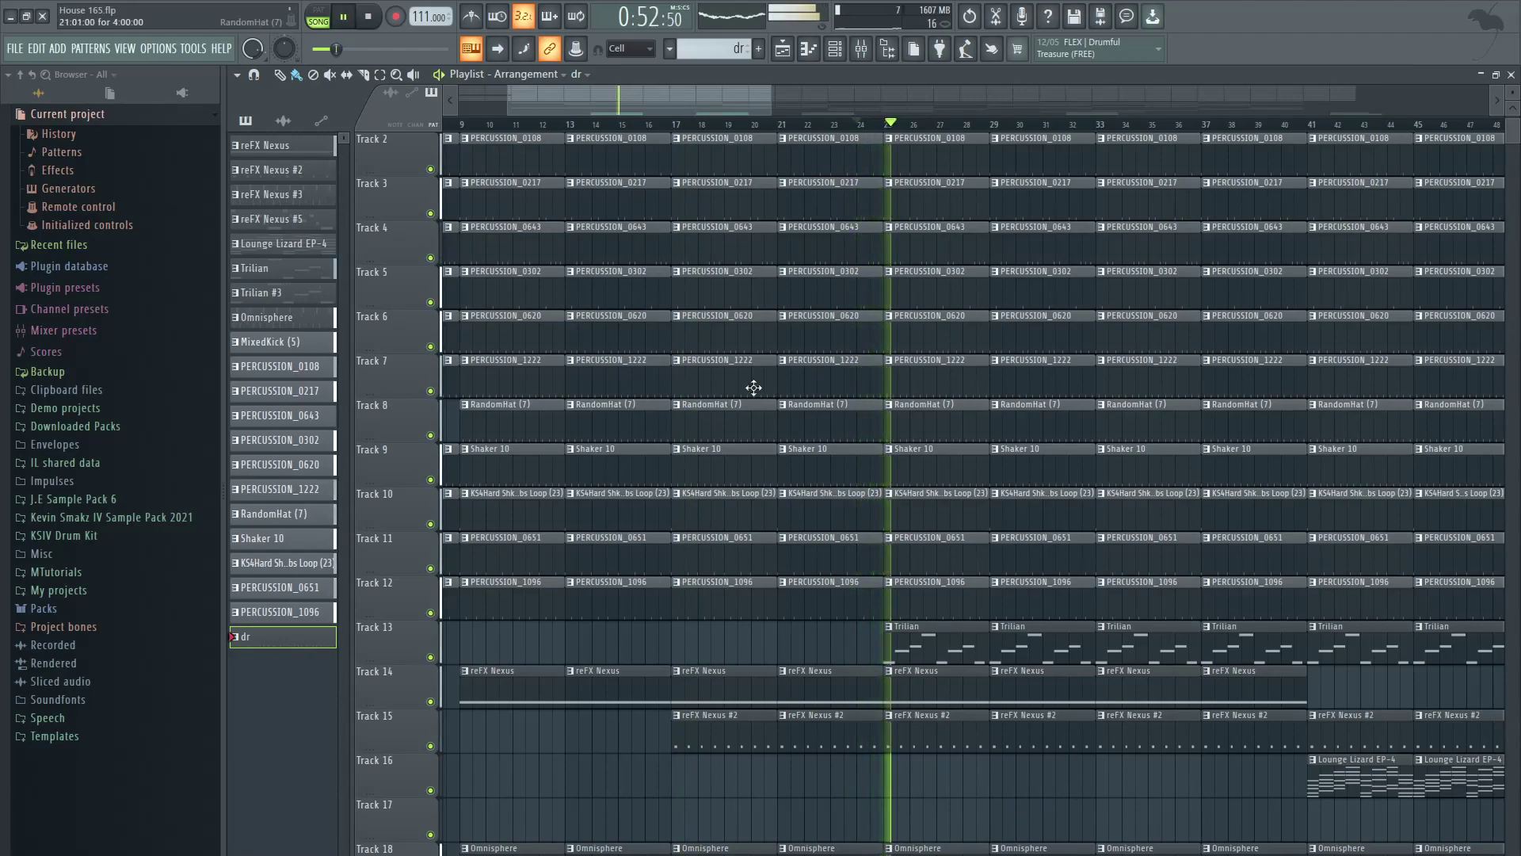
scroll(691, 103, "down", 2)
scroll(756, 98, "down", 1)
key("space")
Step: Play the arrangement from bar 40 into the Lounge Lizard EP-4 section at bar 41
left_click_drag(938, 135, 928, 135)
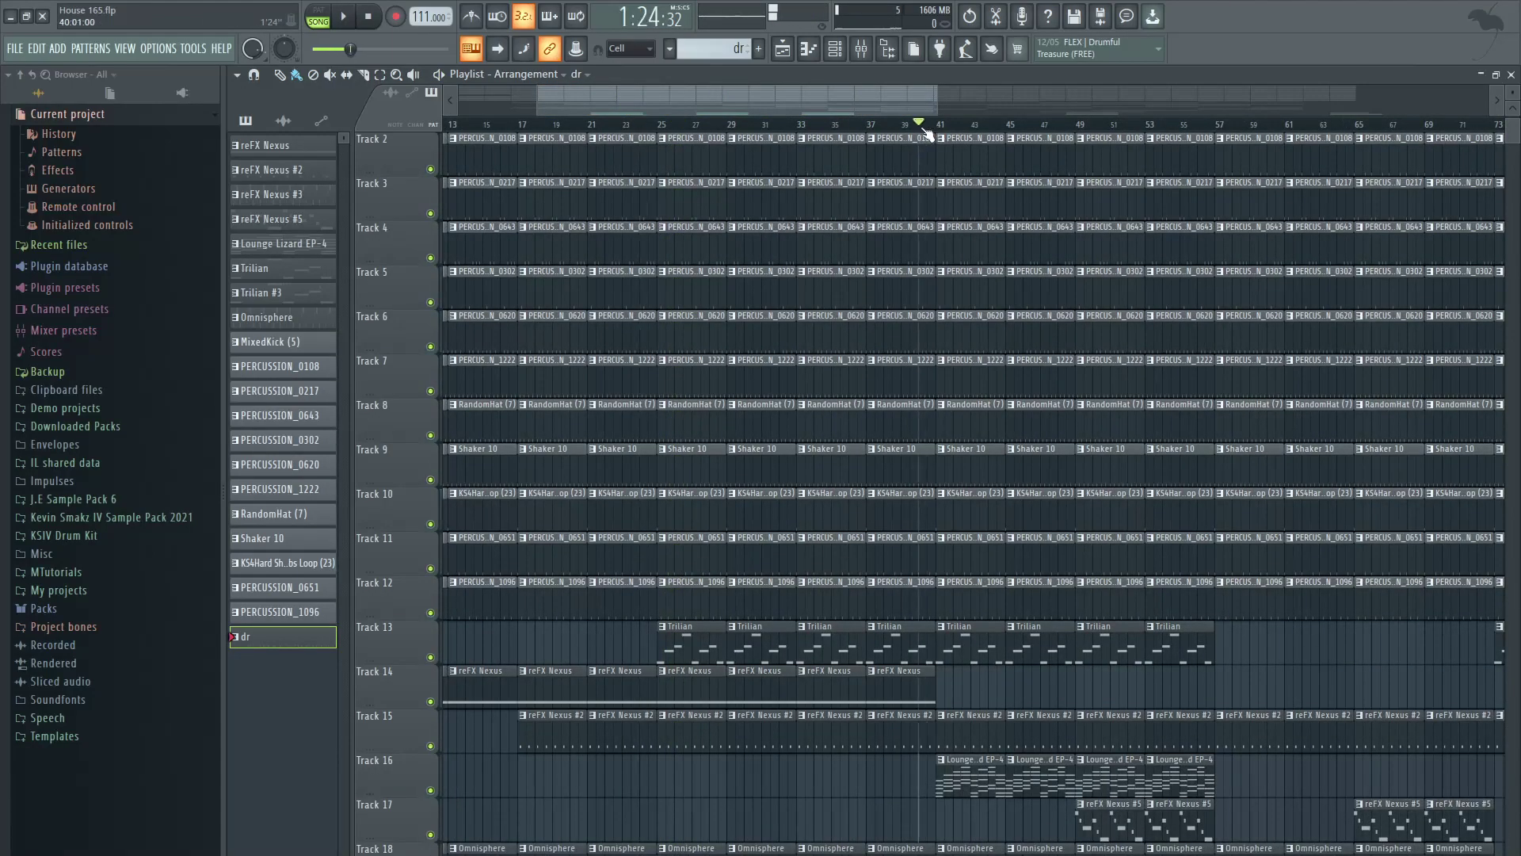
key("space")
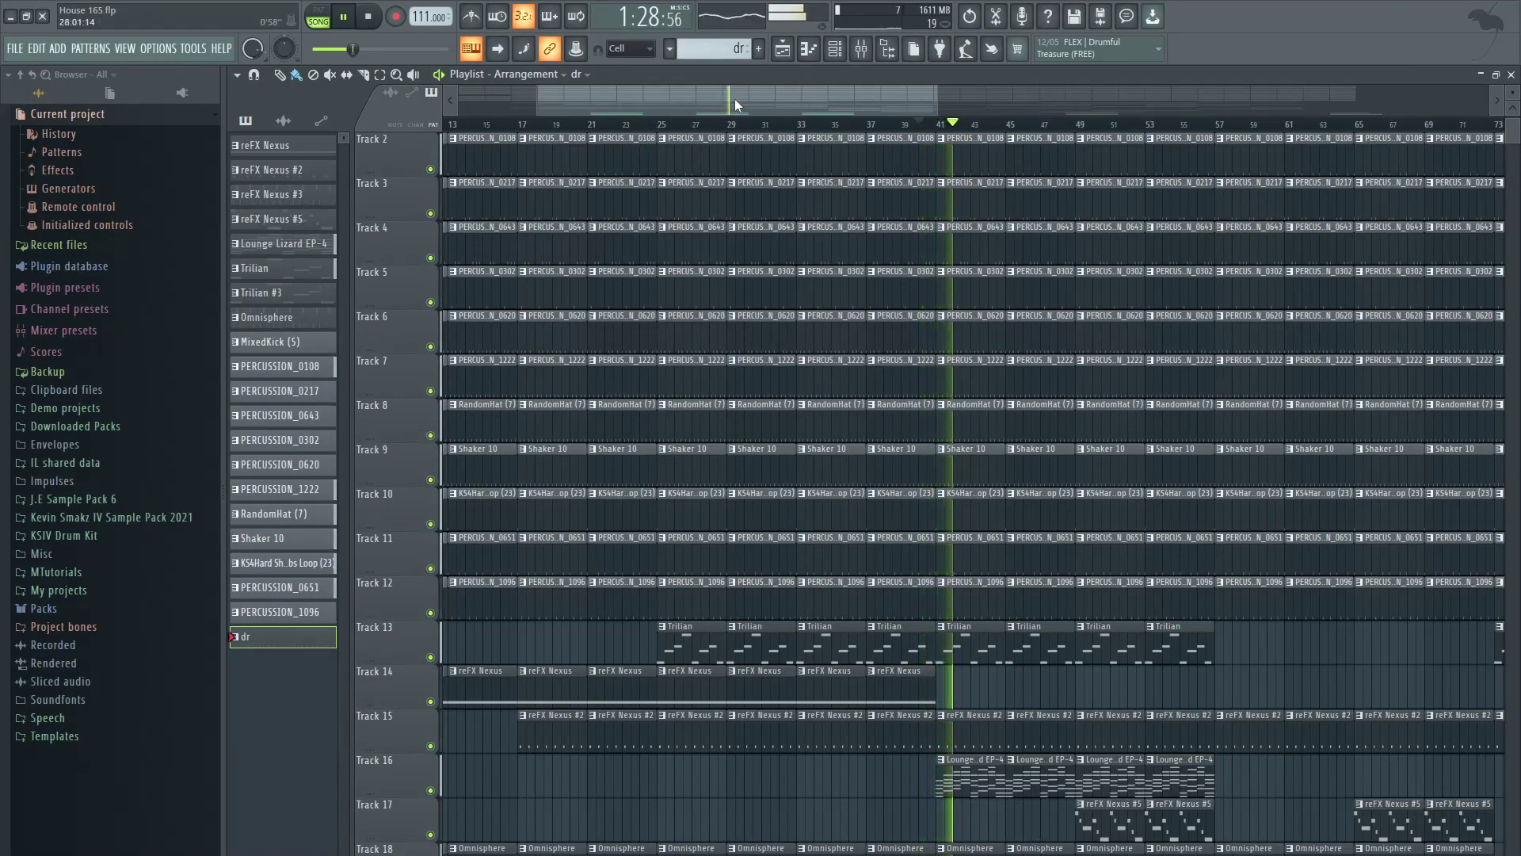
key("space")
Step: Play the arrangement from bar 48 into the reFX Nexus #5 entry at bar 49, with the lower tracks in view
scroll(885, 201, "down", 2)
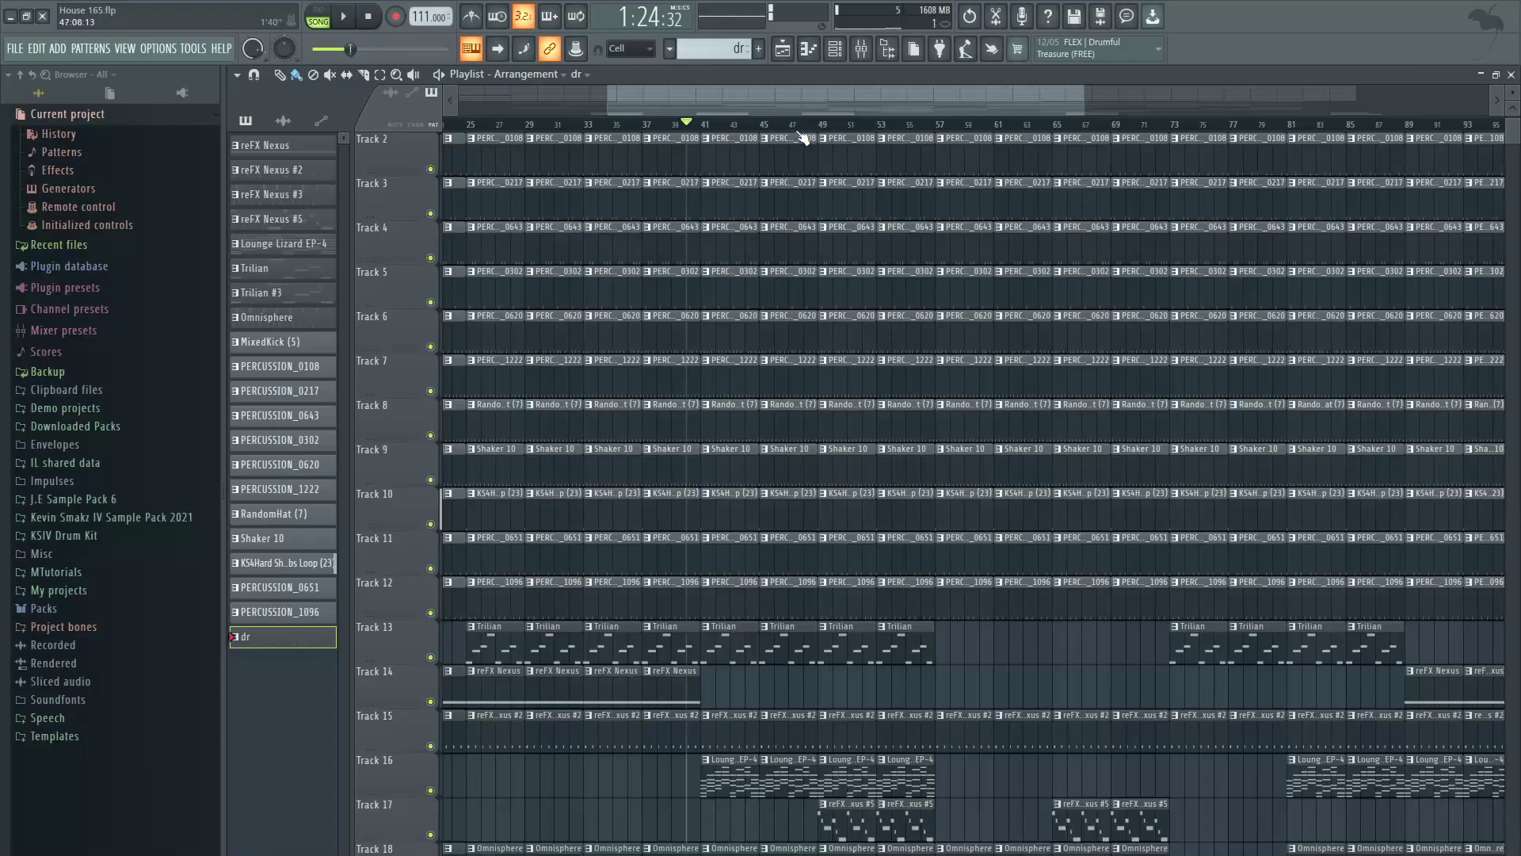
left_click(801, 127)
key("space")
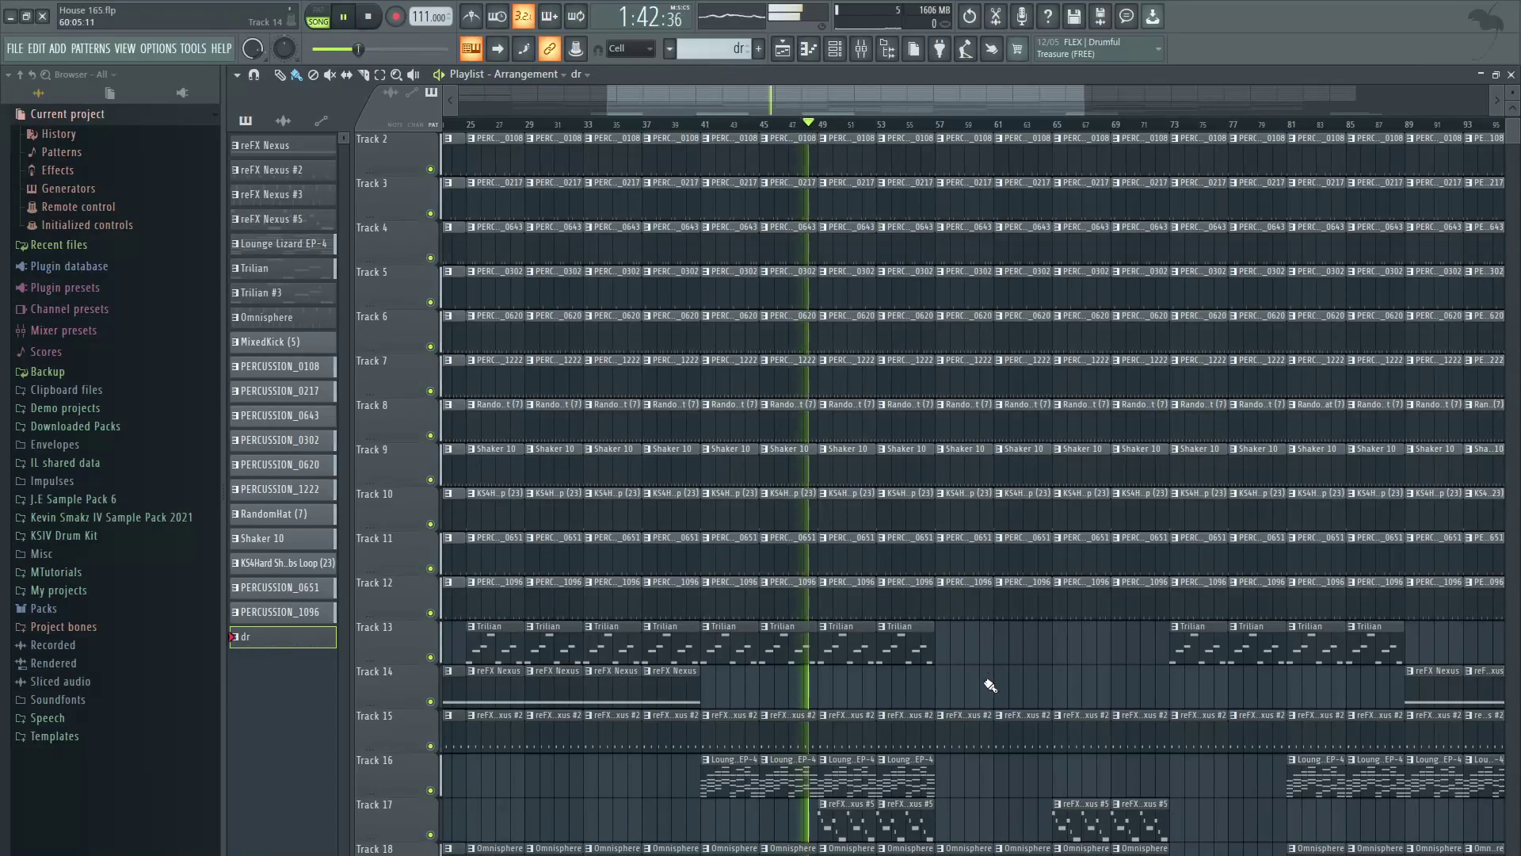
scroll(1003, 666, "down", 2)
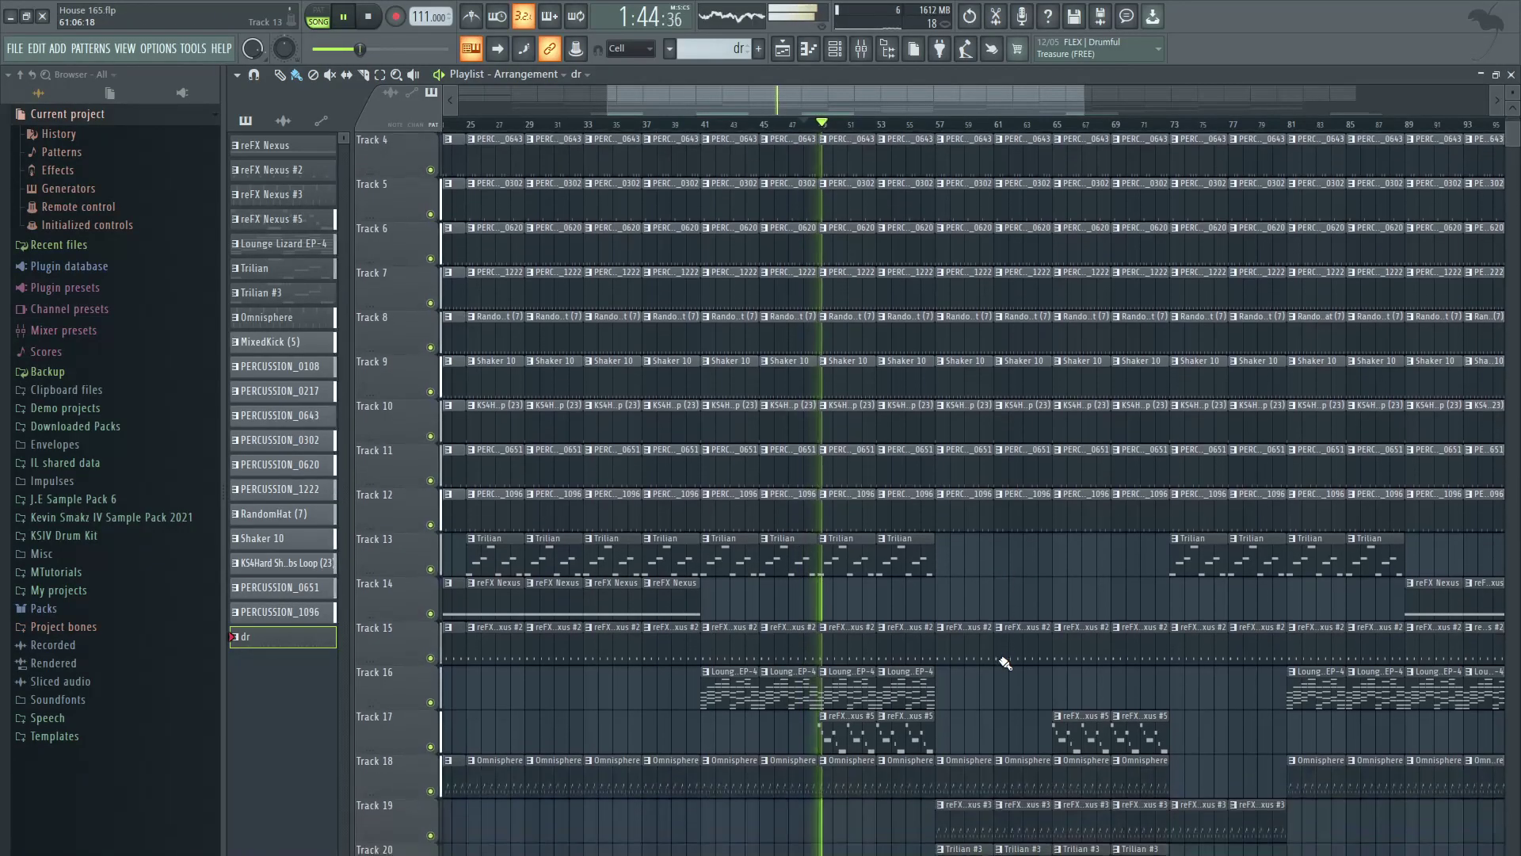
scroll(1005, 662, "down", 2)
key("space")
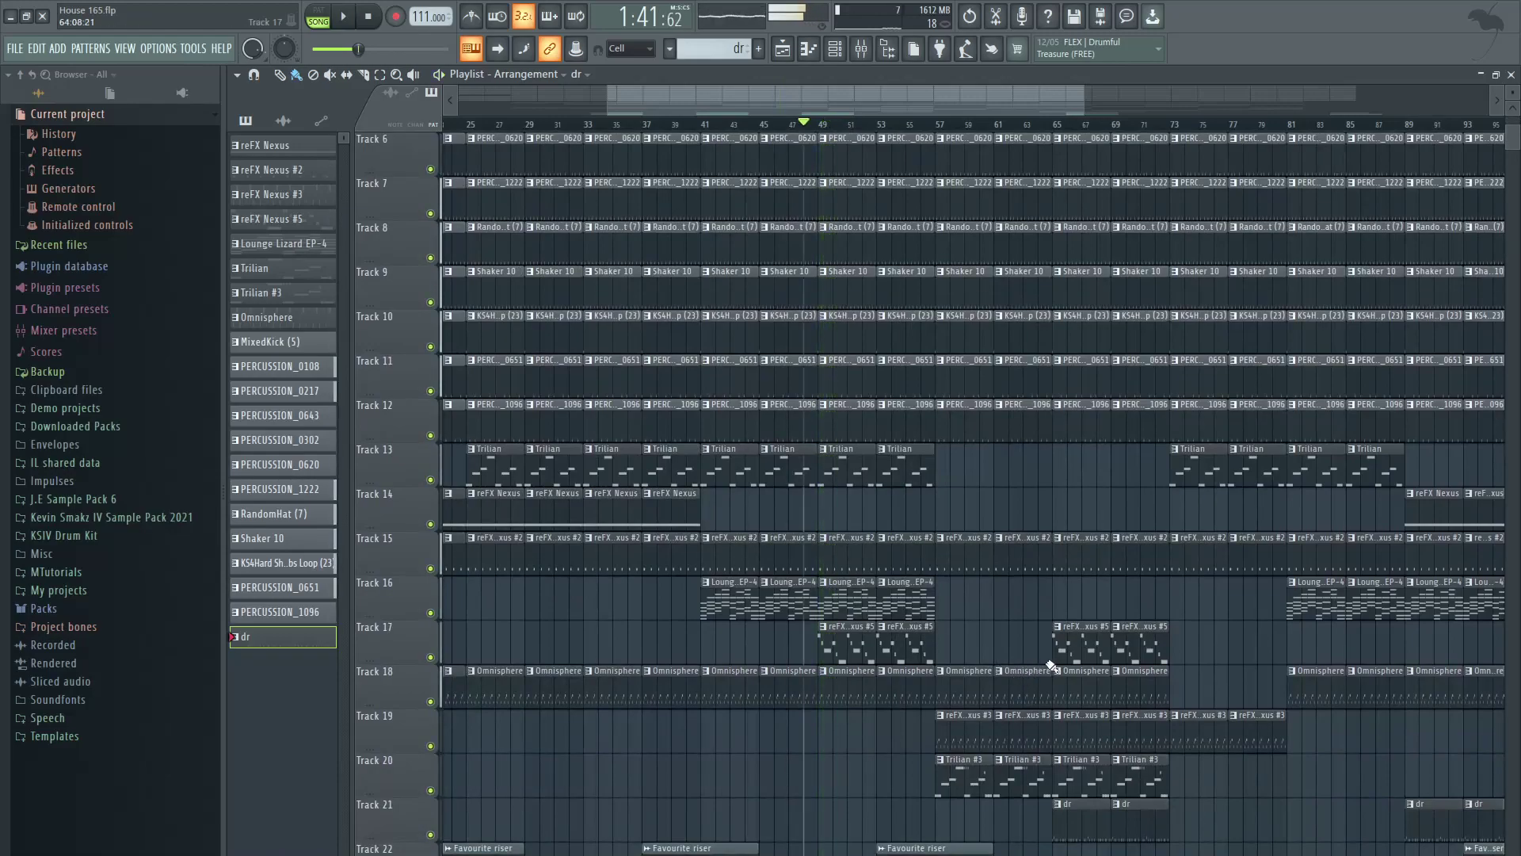
Step: Reset playback, then play the arrangement from bar 56 into the Trilian #3 and reFX Nexus #3 section at bar 57
left_click(369, 17)
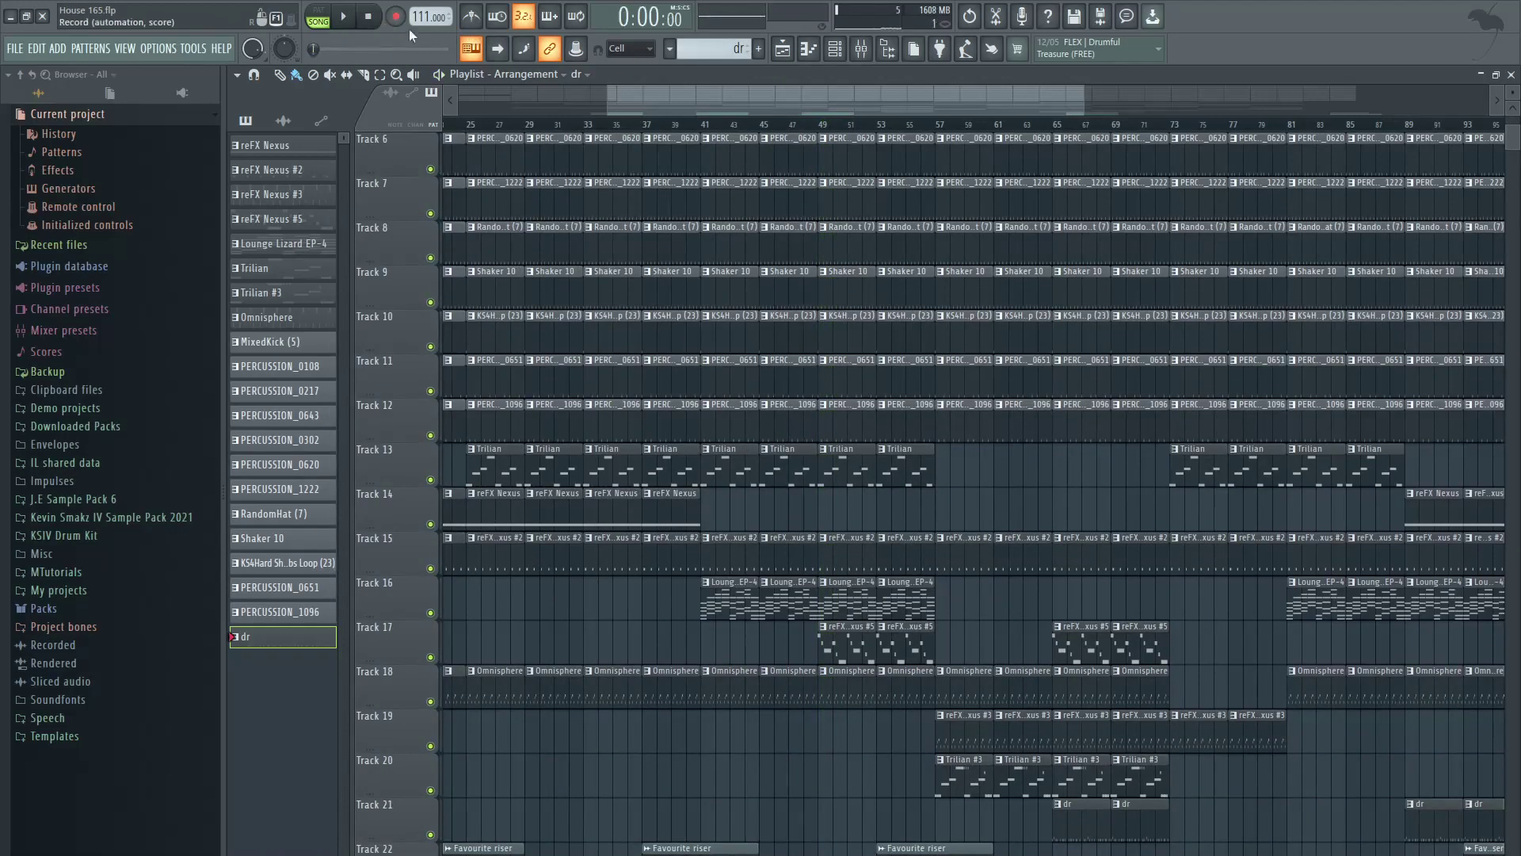
scroll(910, 158, "right", 5)
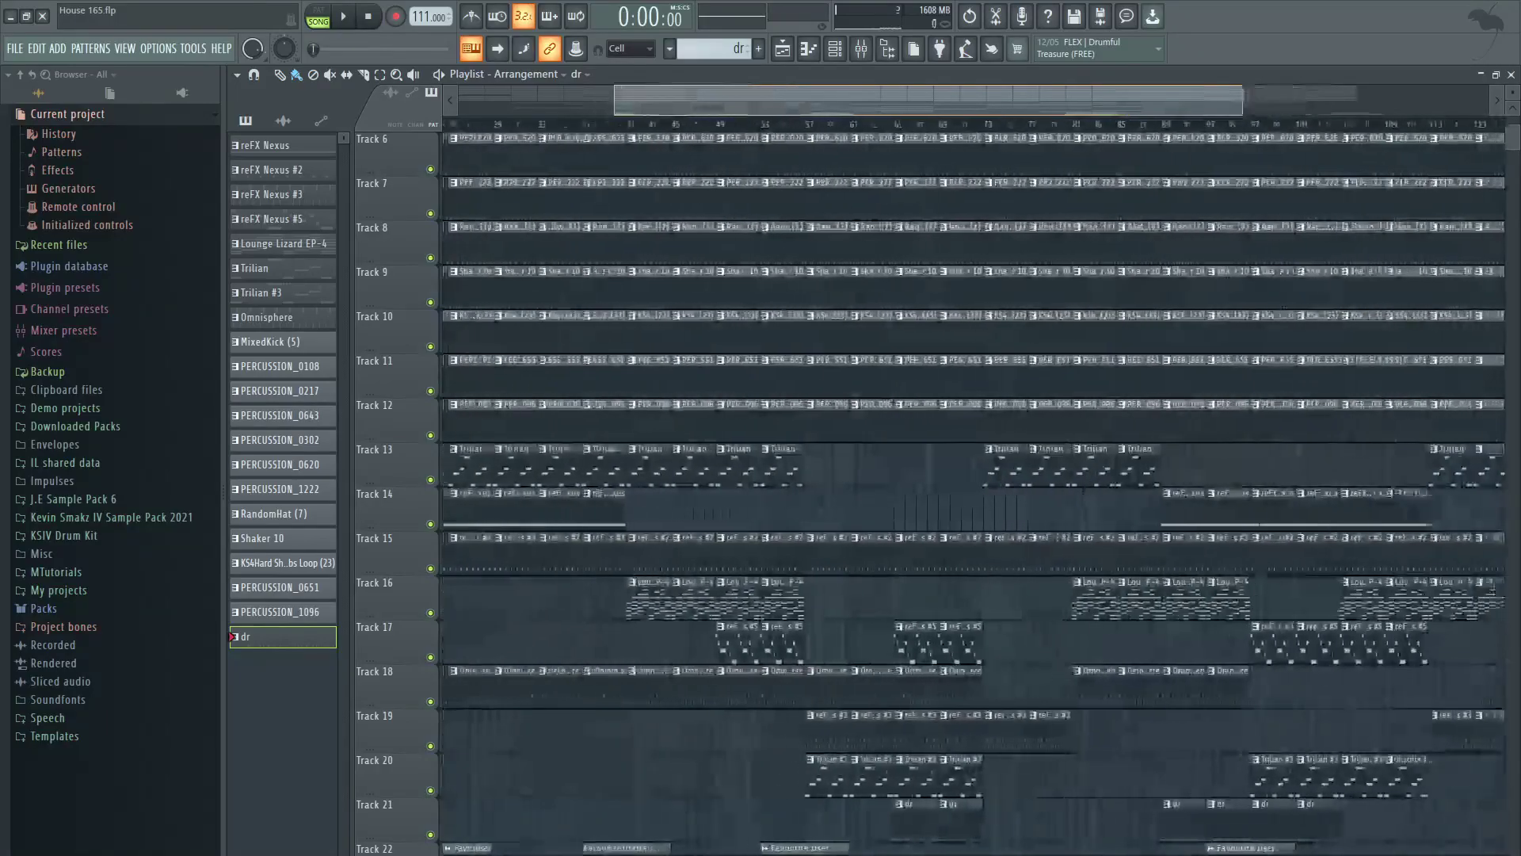
left_click_drag(745, 125, 775, 129)
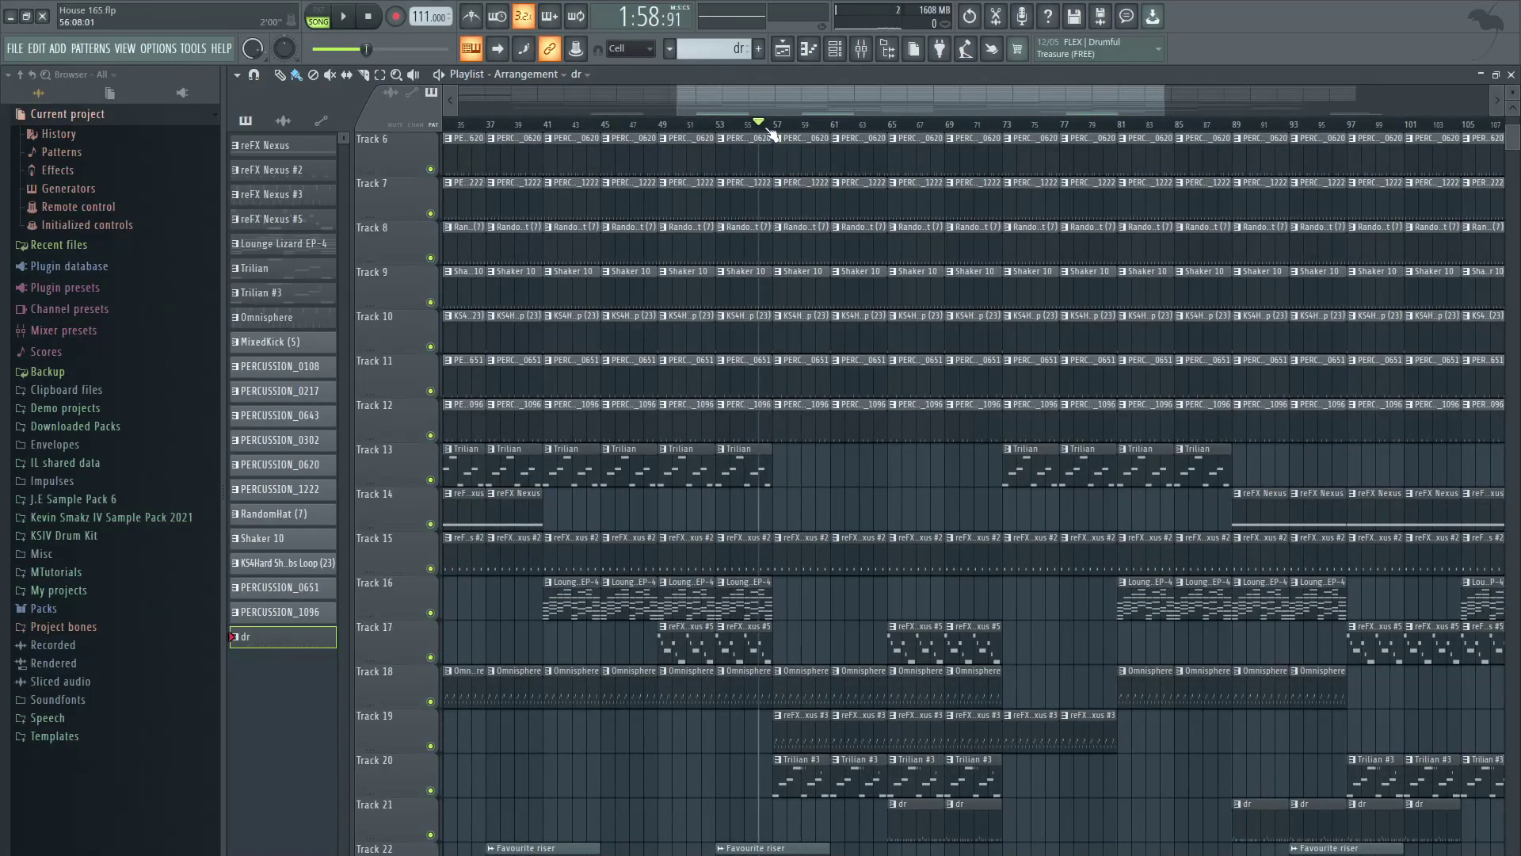
key("space")
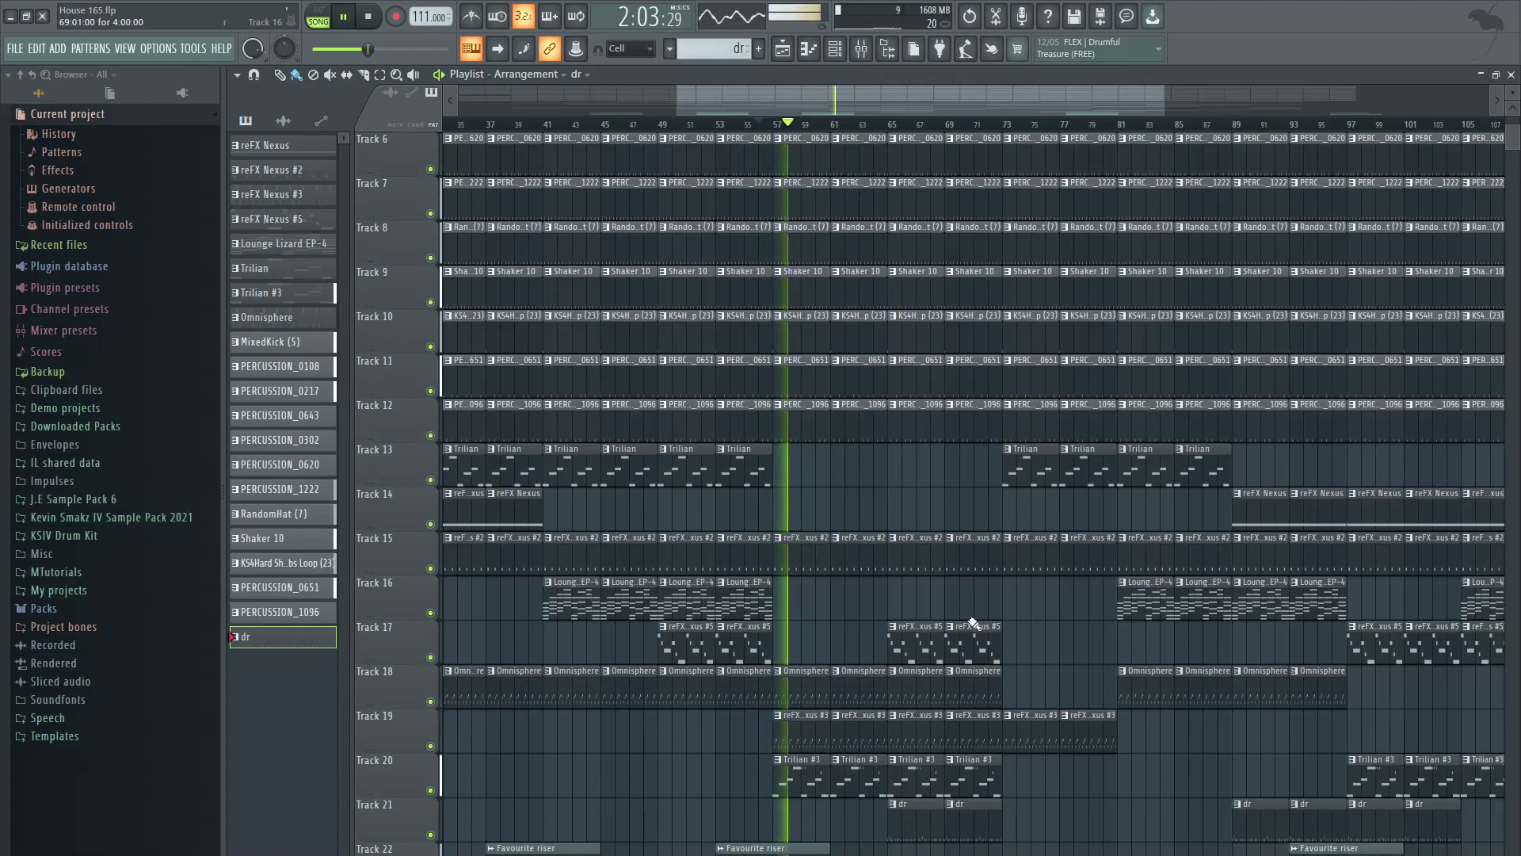
key("space")
Step: Play the arrangement from bar 64 into bar 65, where the reFX Nexus #5 and dr clips enter
left_click(878, 126)
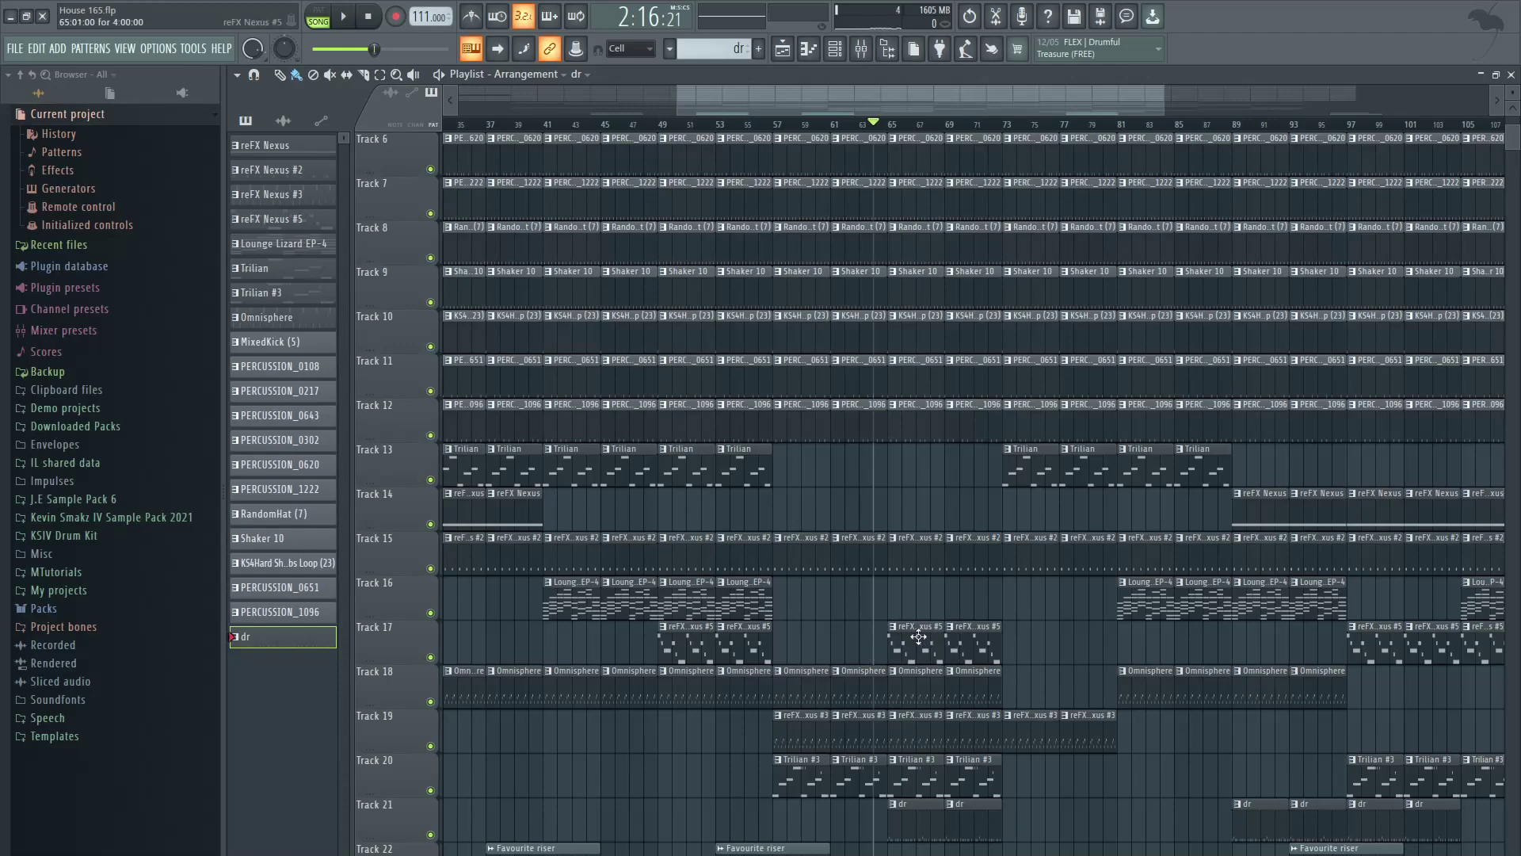
key("space")
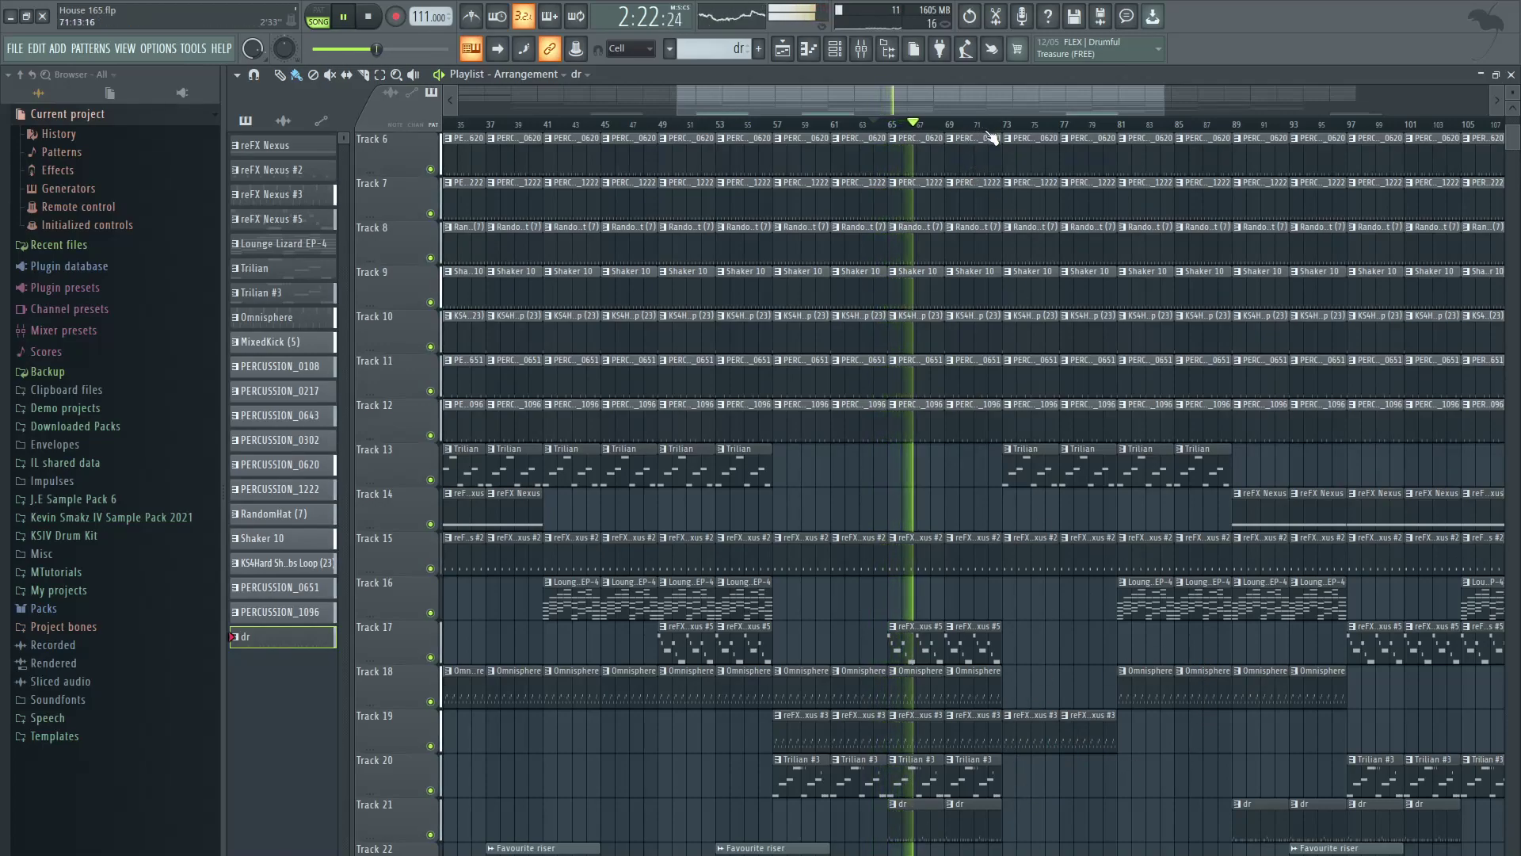
key("space")
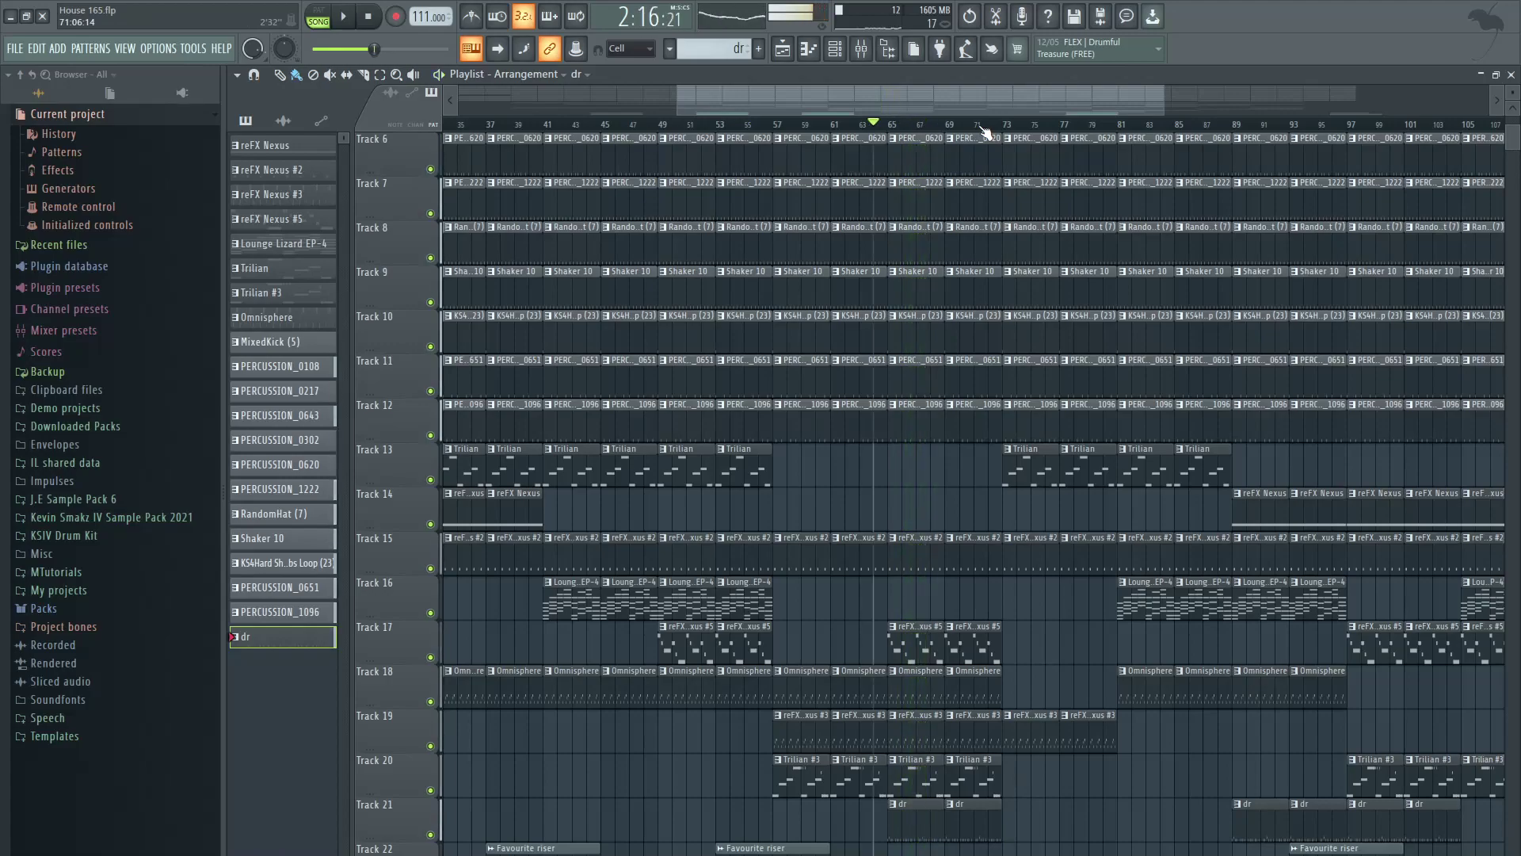
Step: Reset playback, then play the arrangement from bar 71 into the return of the Trilian clips at bar 73
left_click(372, 17)
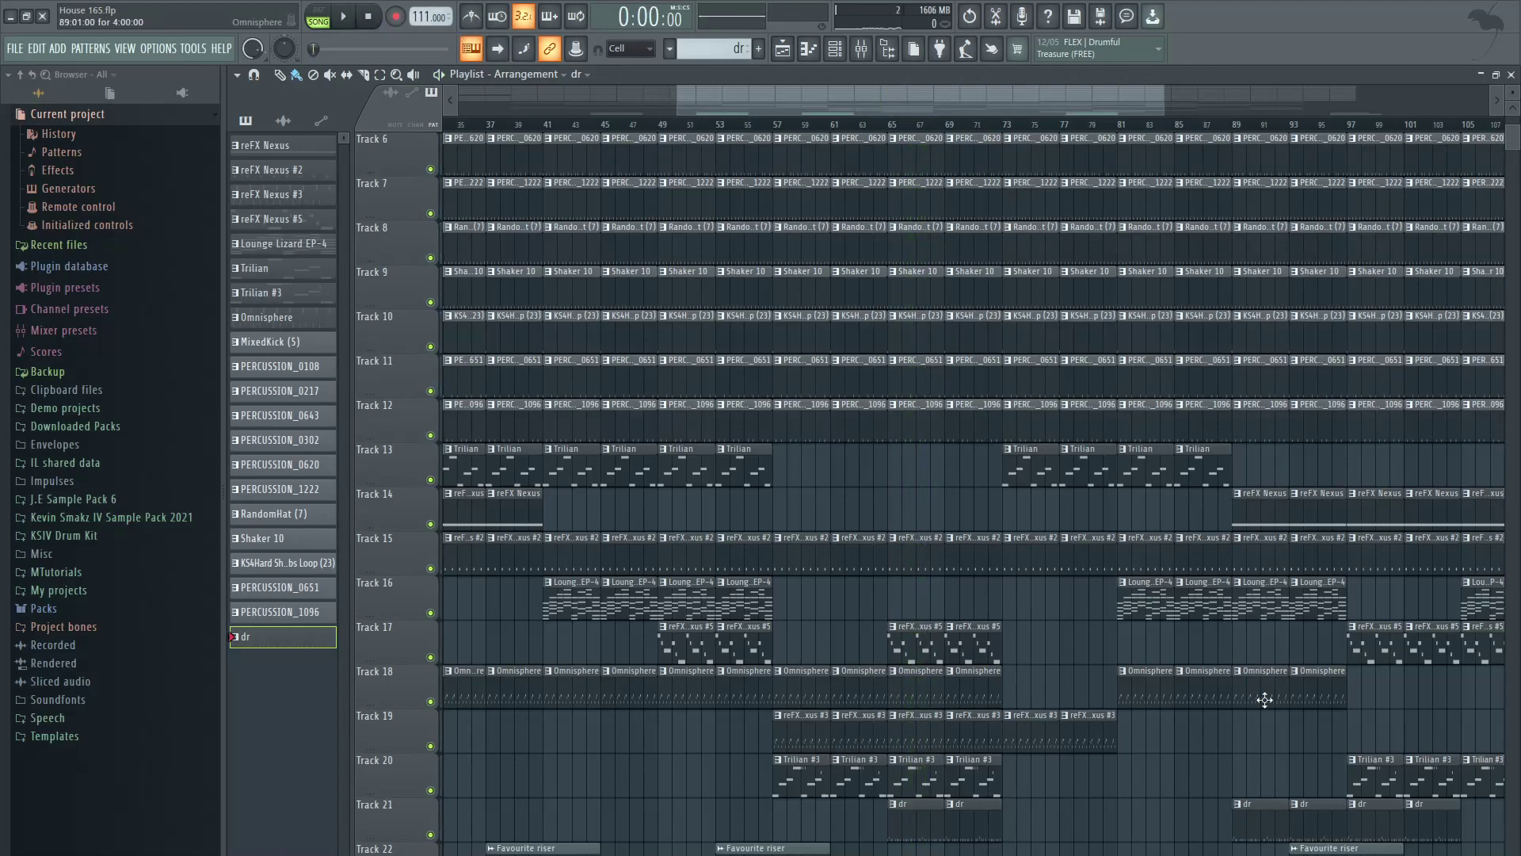
left_click(974, 126)
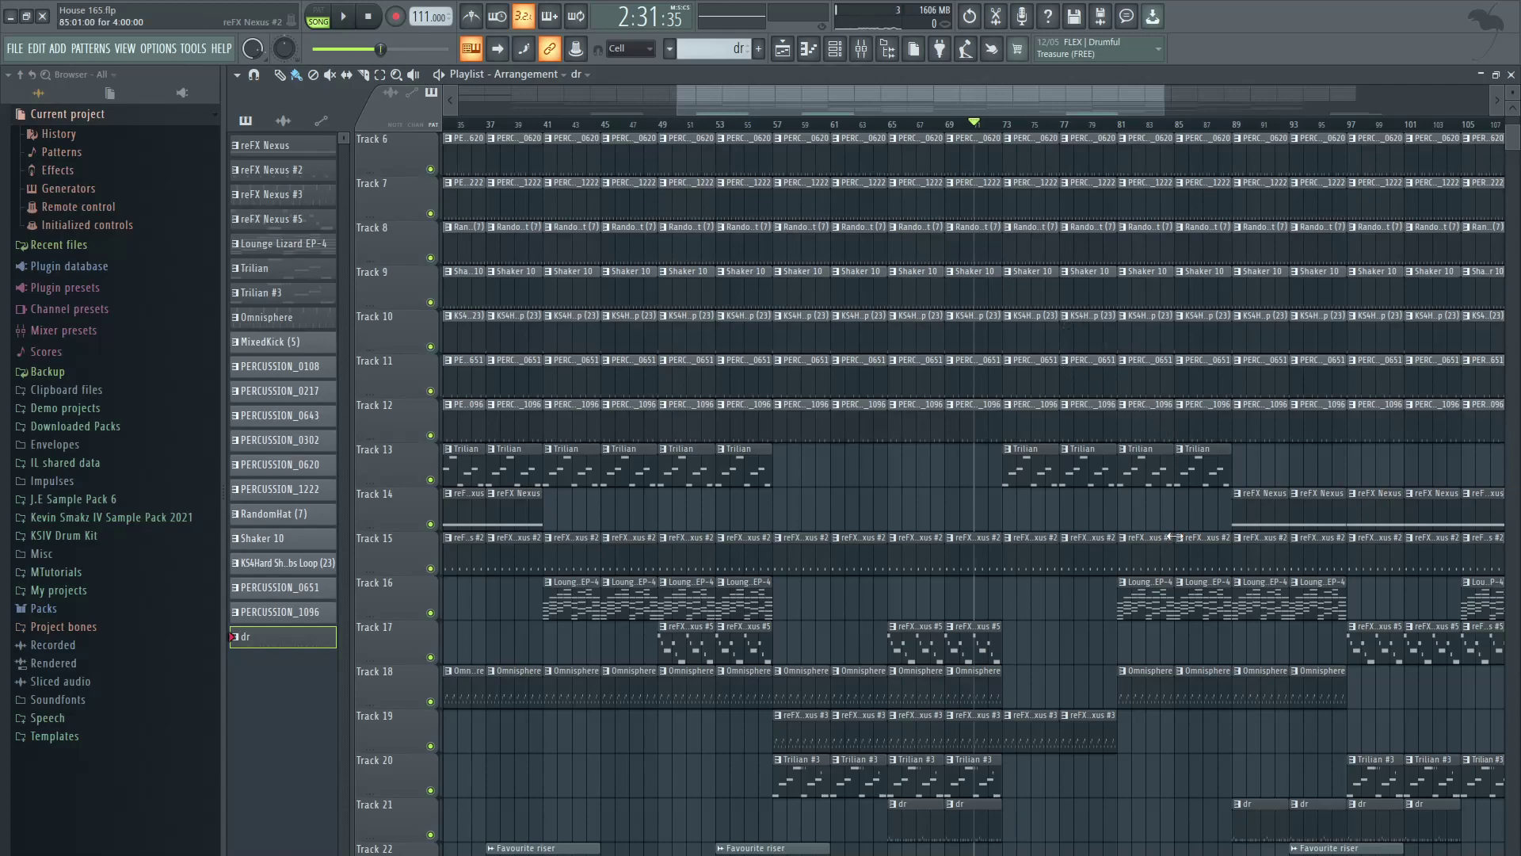
key("space")
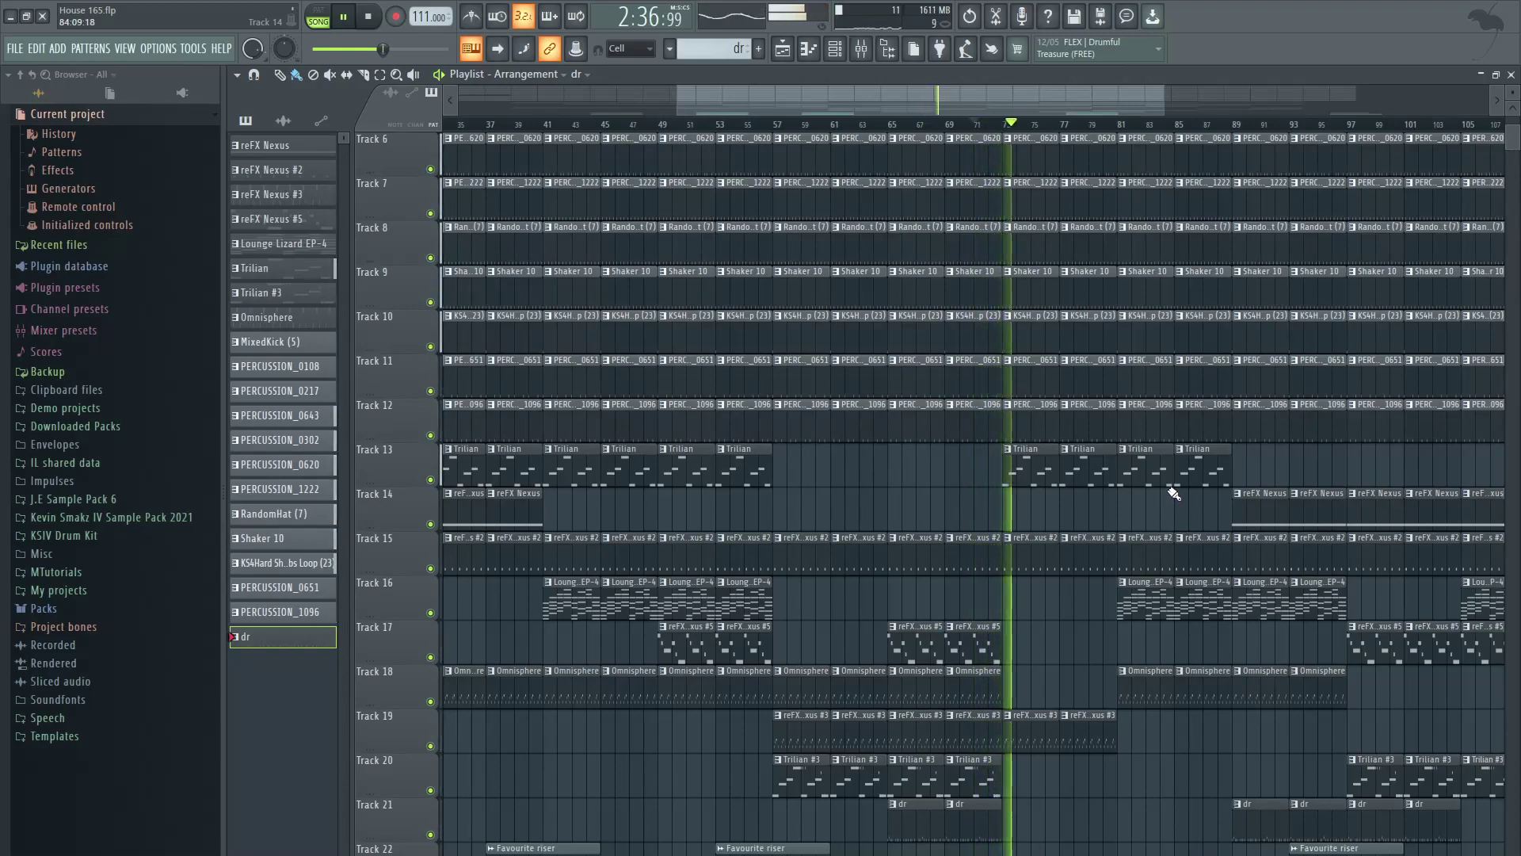
Step: Play the arrangement from bar 79 into bar 81, where Lounge Lizard EP-4 and Omnisphere return
left_click(1091, 125)
key("space")
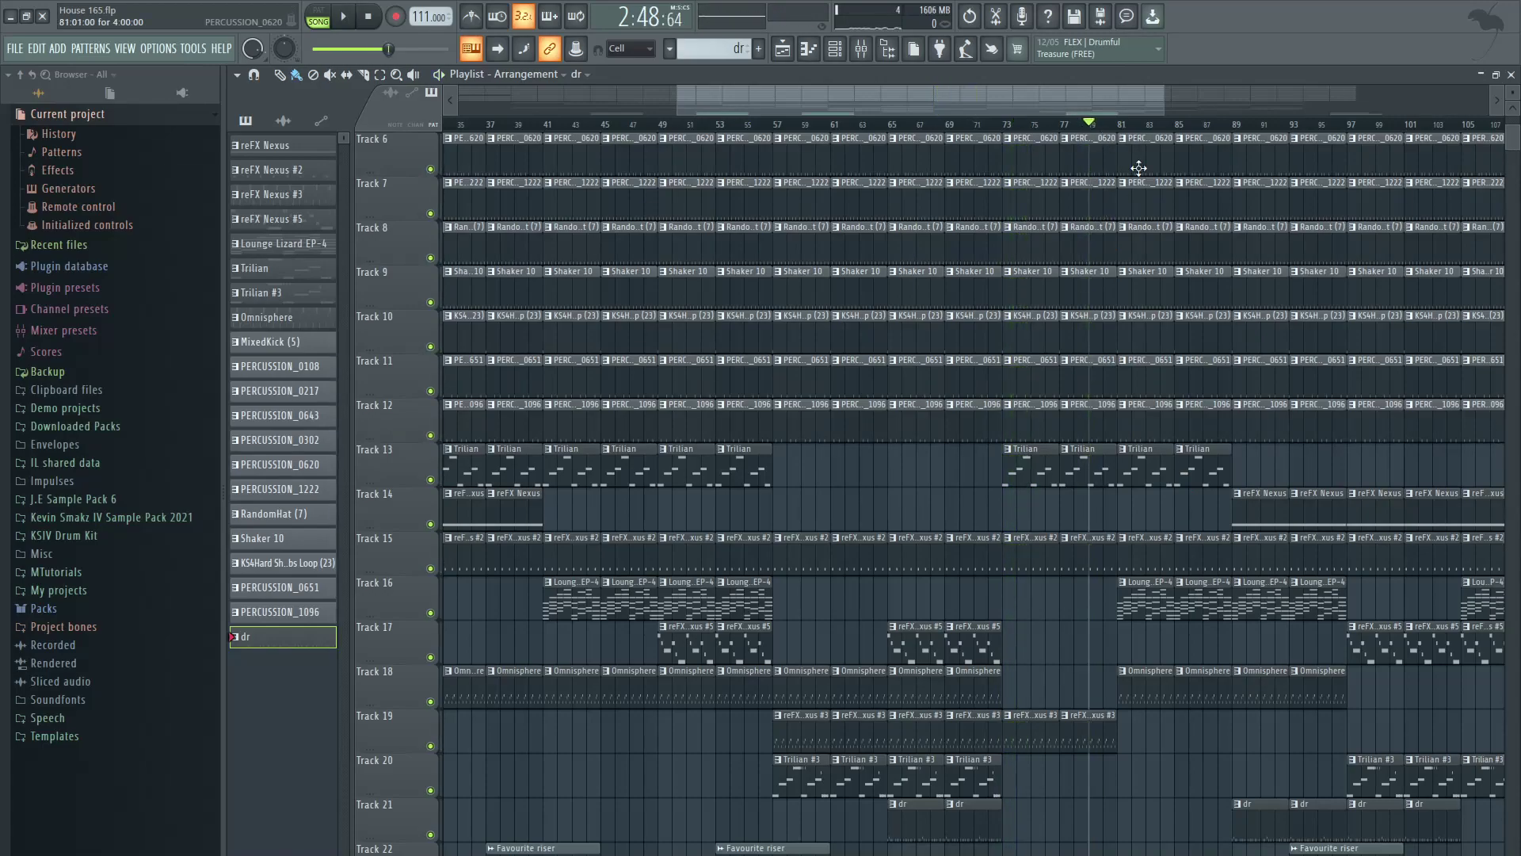
key("space")
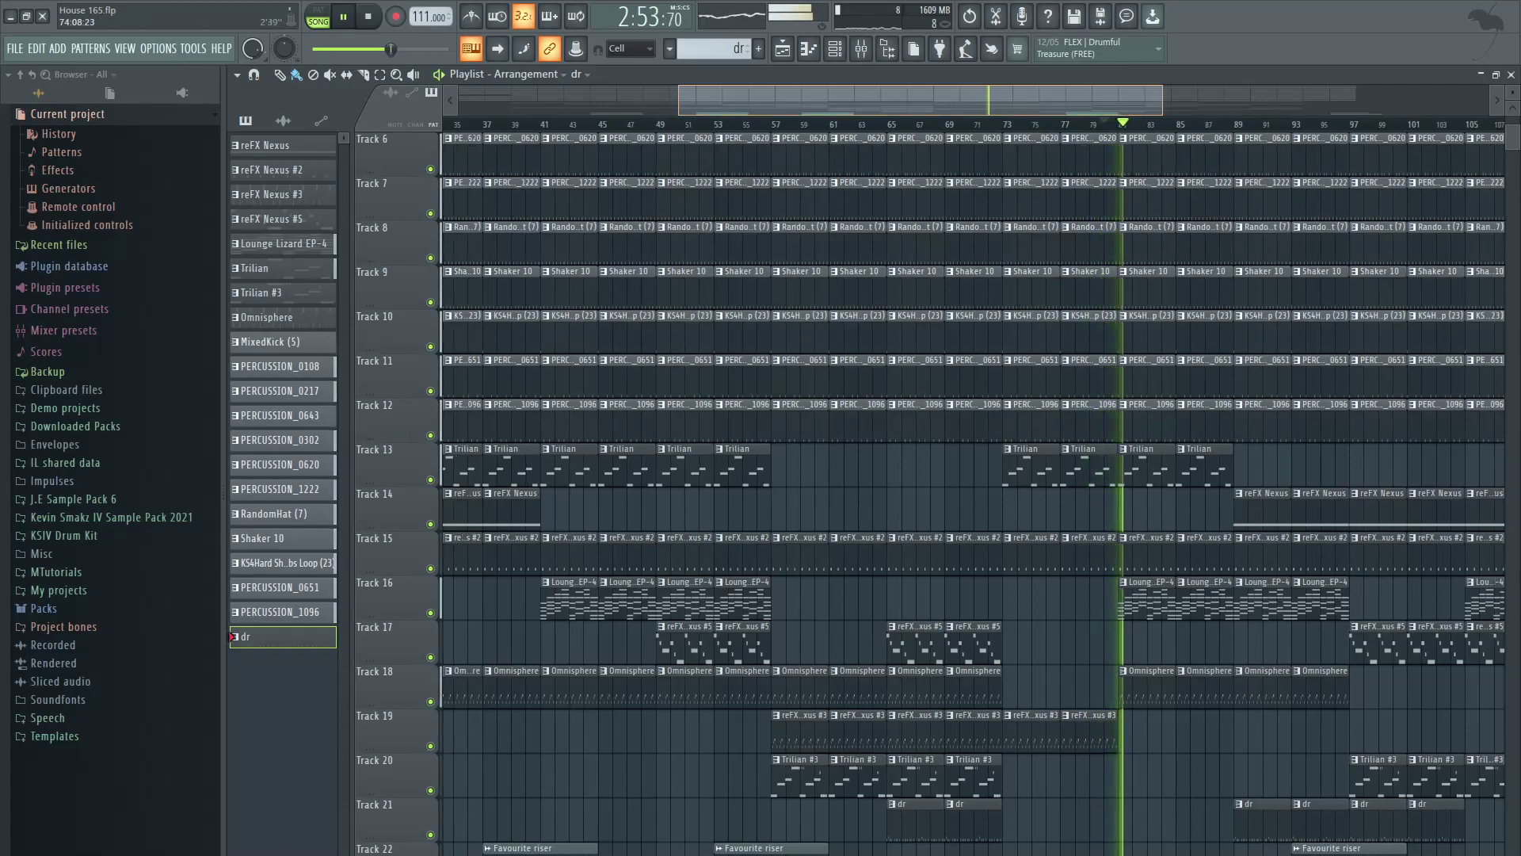
scroll(1023, 112, "up", 2)
key("space")
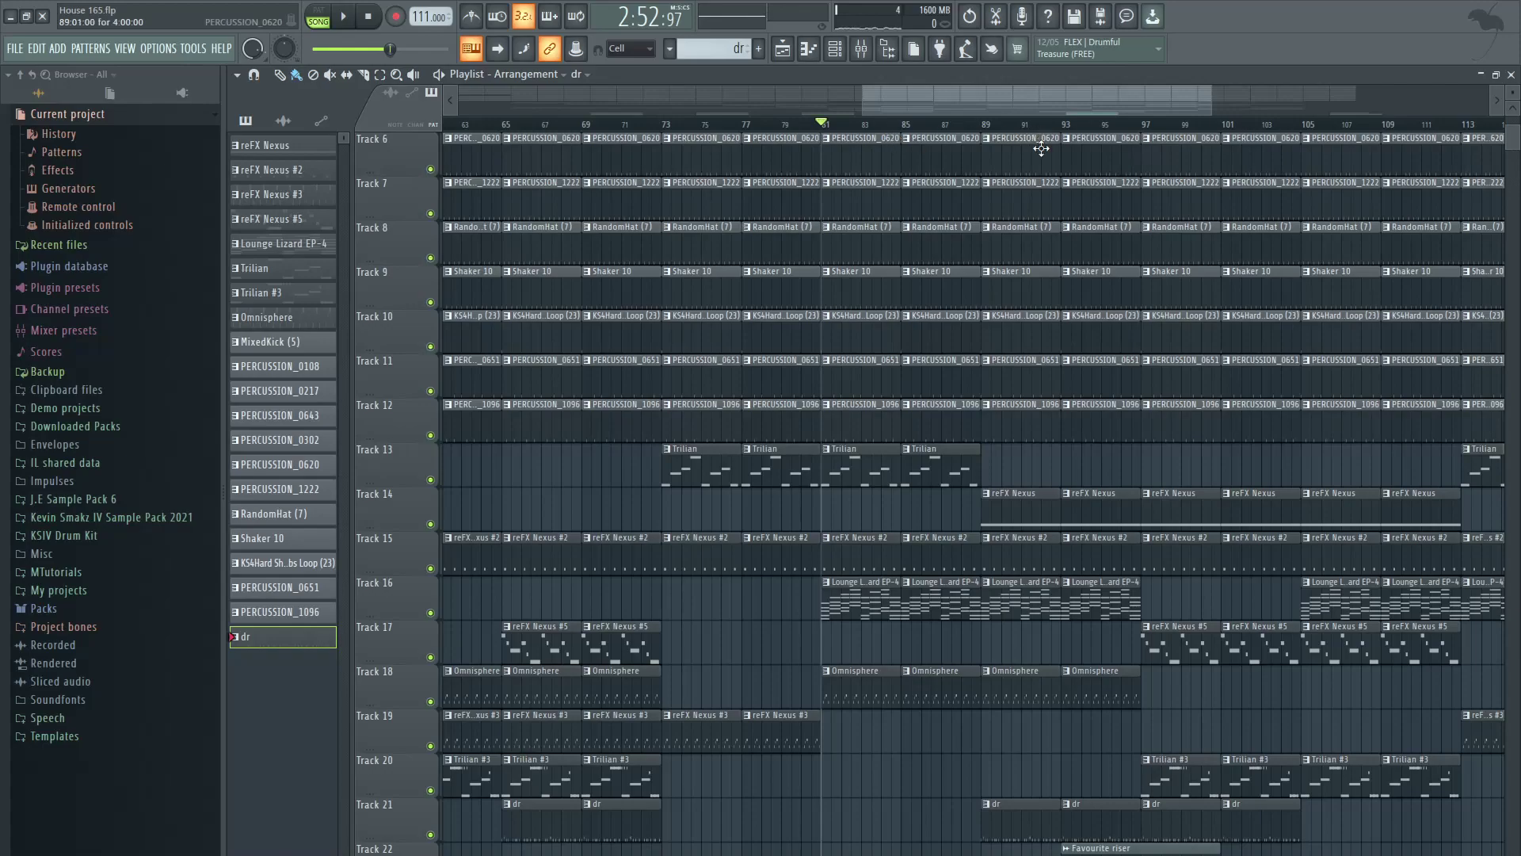
Step: Play the arrangement from bar 88 into bar 89, where the reFX Nexus and dr clips return
mouse_move(968, 130)
left_mouse_down()
mouse_move(852, 125)
mouse_move(995, 120)
left_mouse_up()
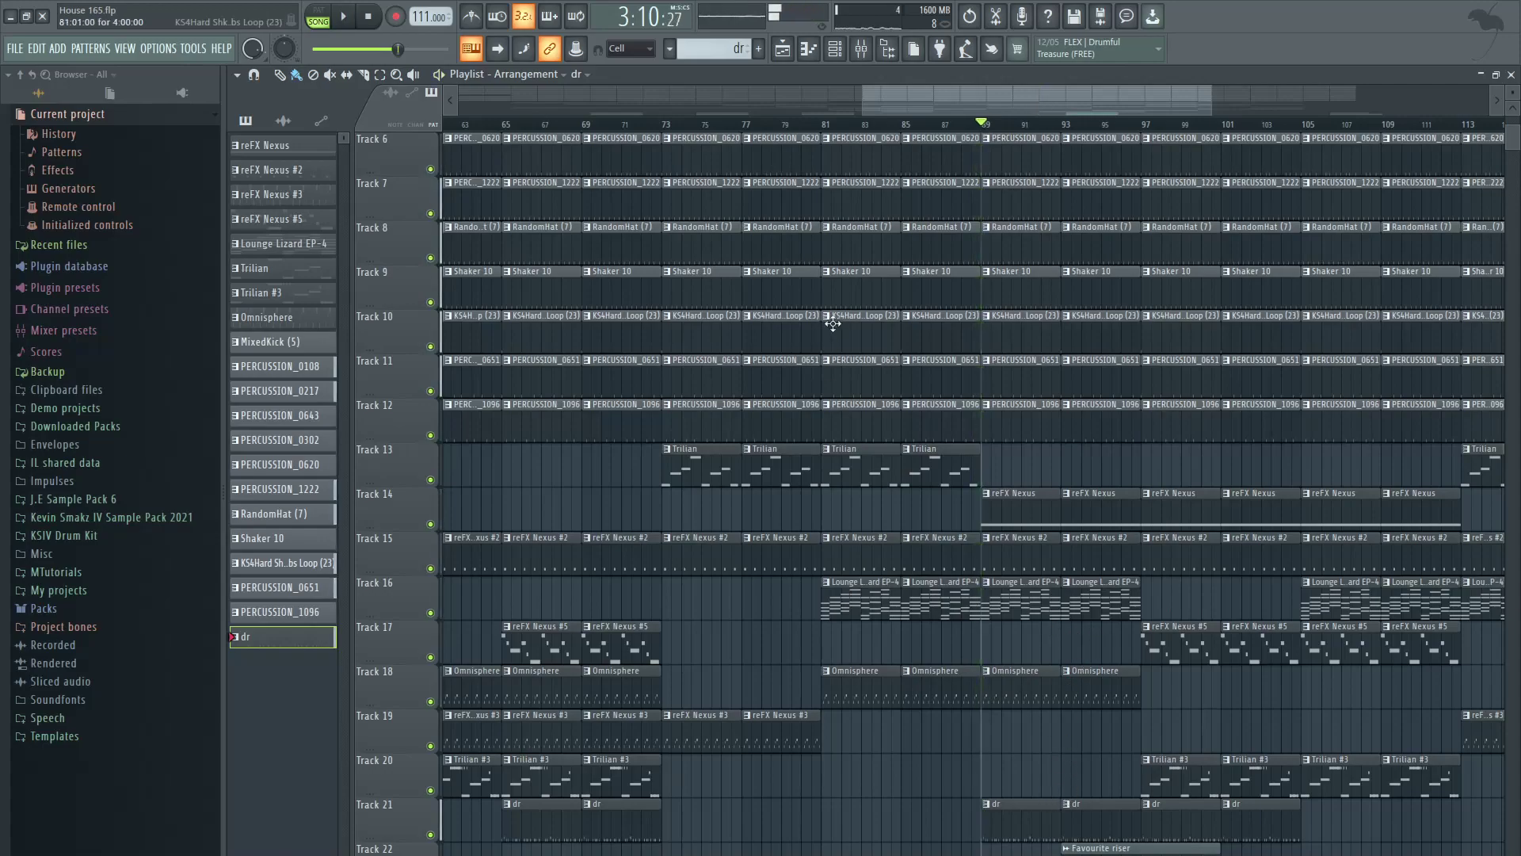
left_click(966, 128)
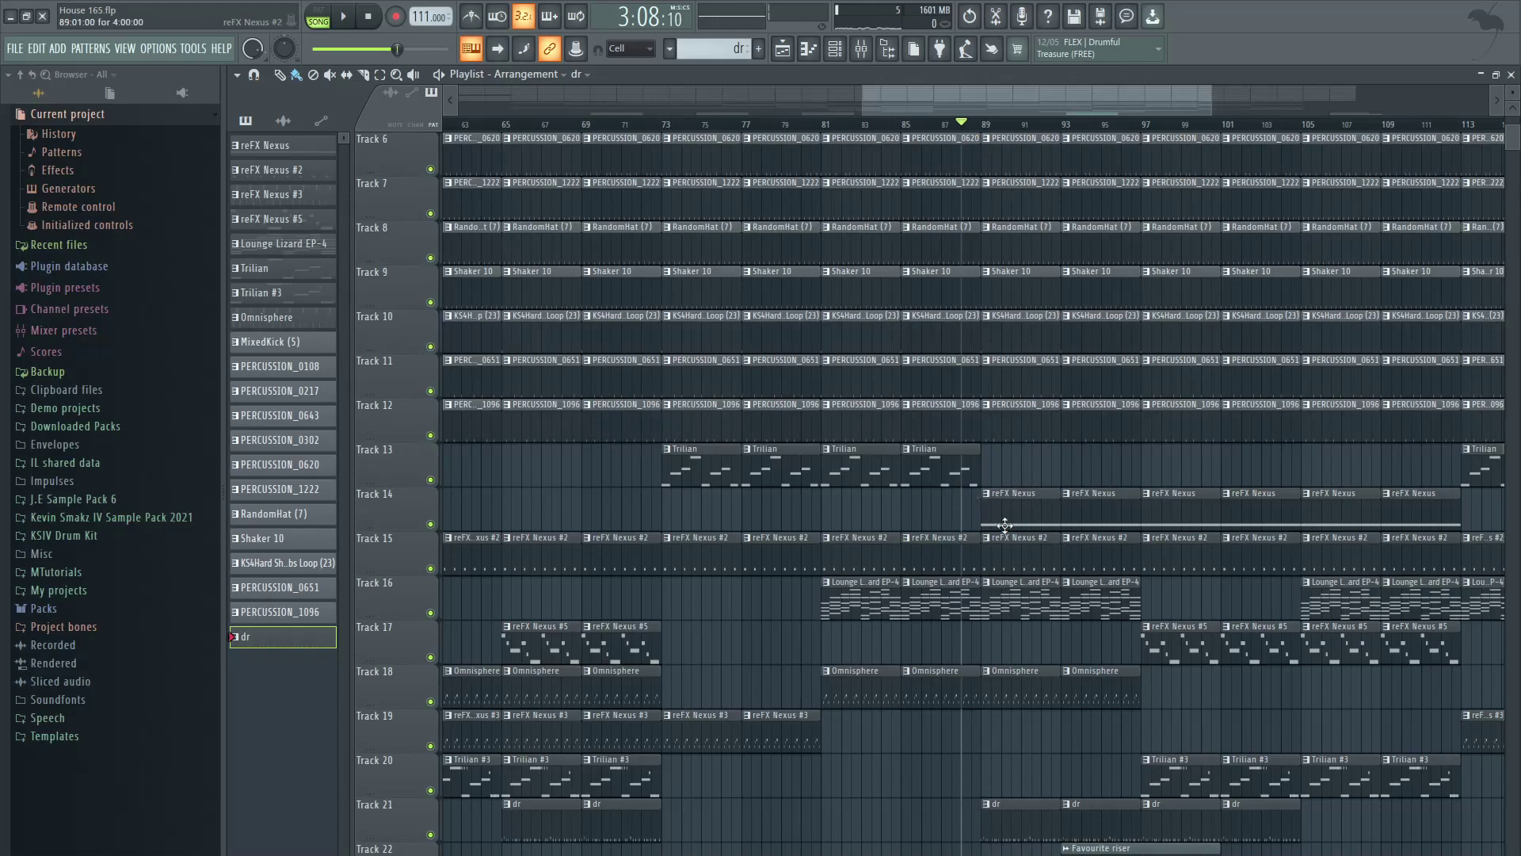
key("space")
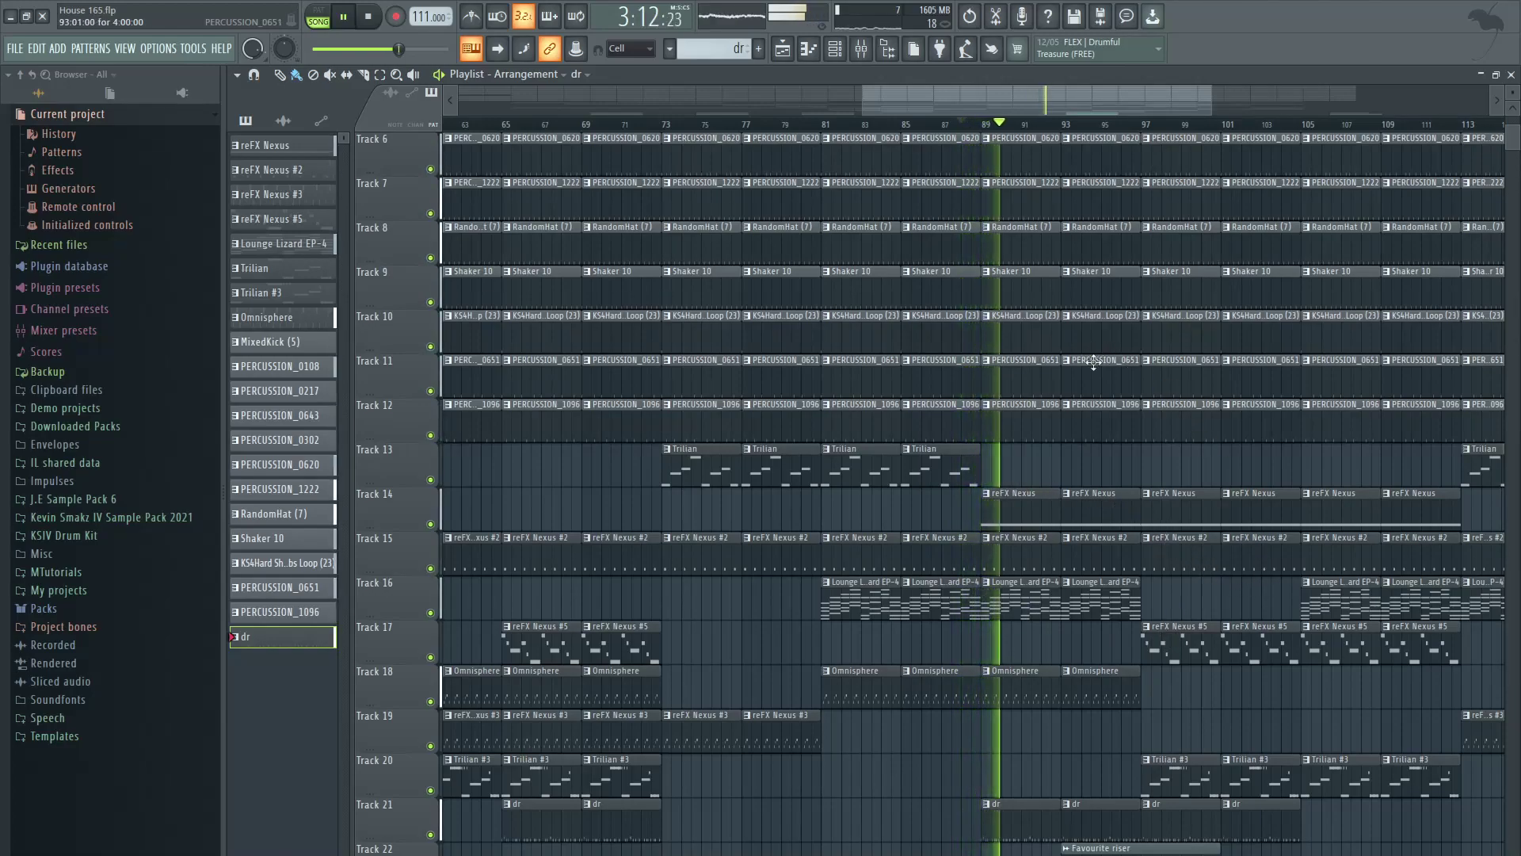
key("space")
Step: Play the arrangement from the riser section after bar 93 into bar 97, where reFX Nexus #5 and Trilian #3 enter
left_click(1061, 125)
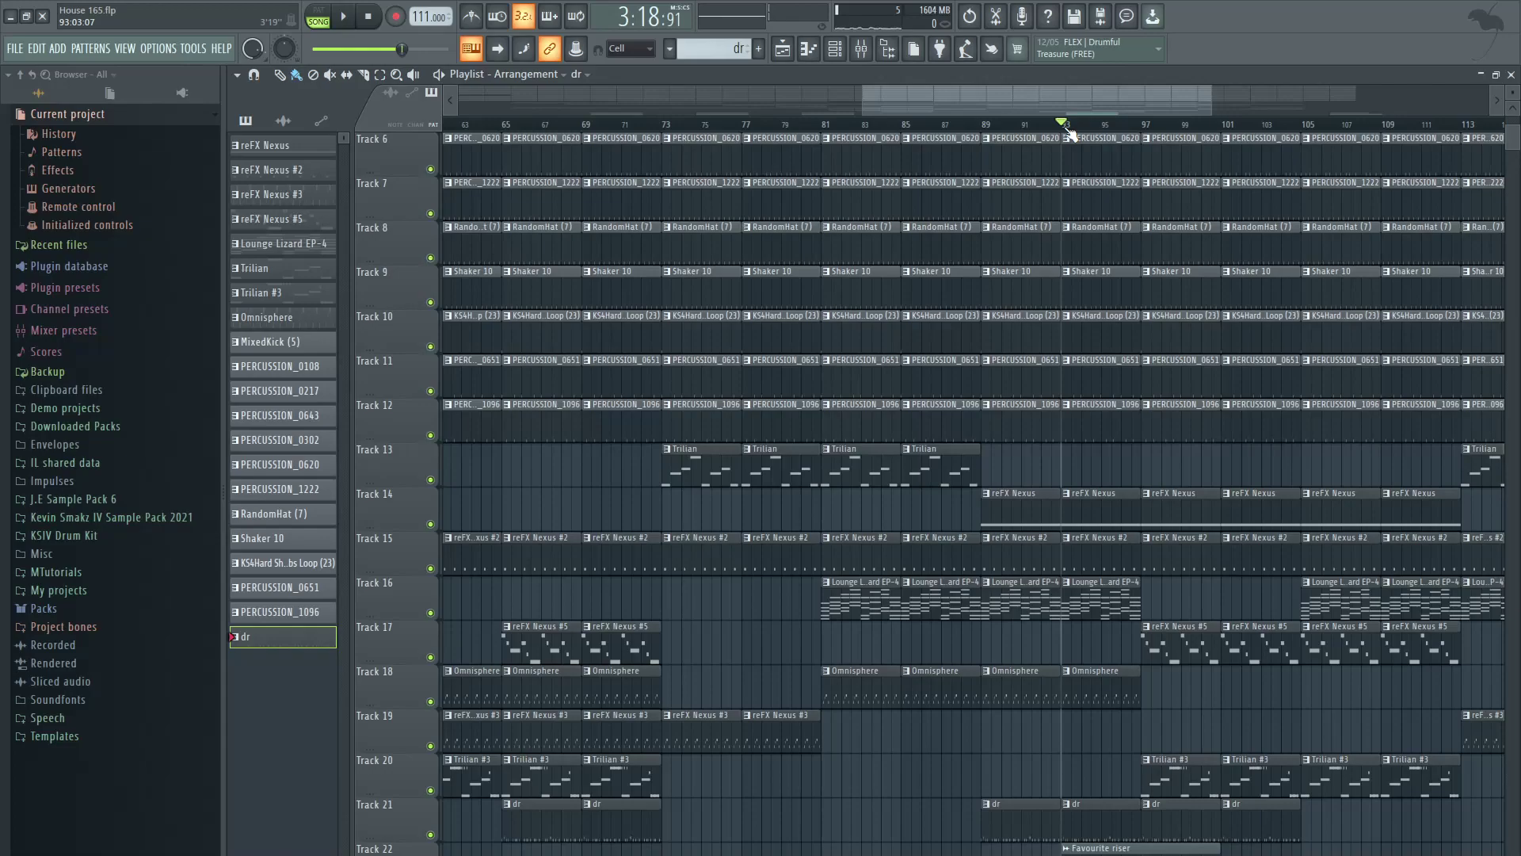
key("space")
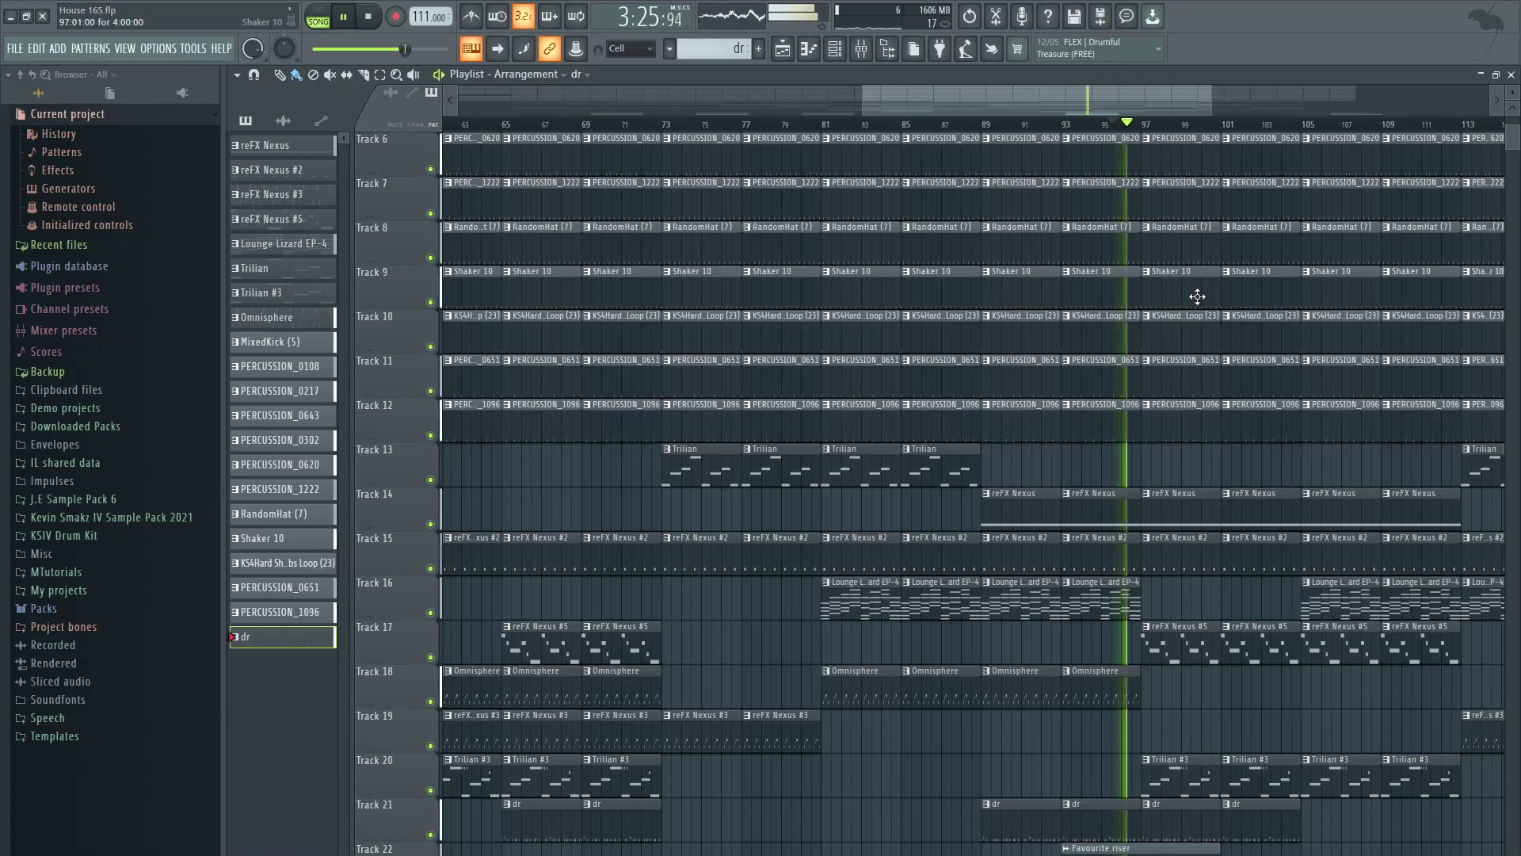
left_click_drag(985, 107, 1100, 110)
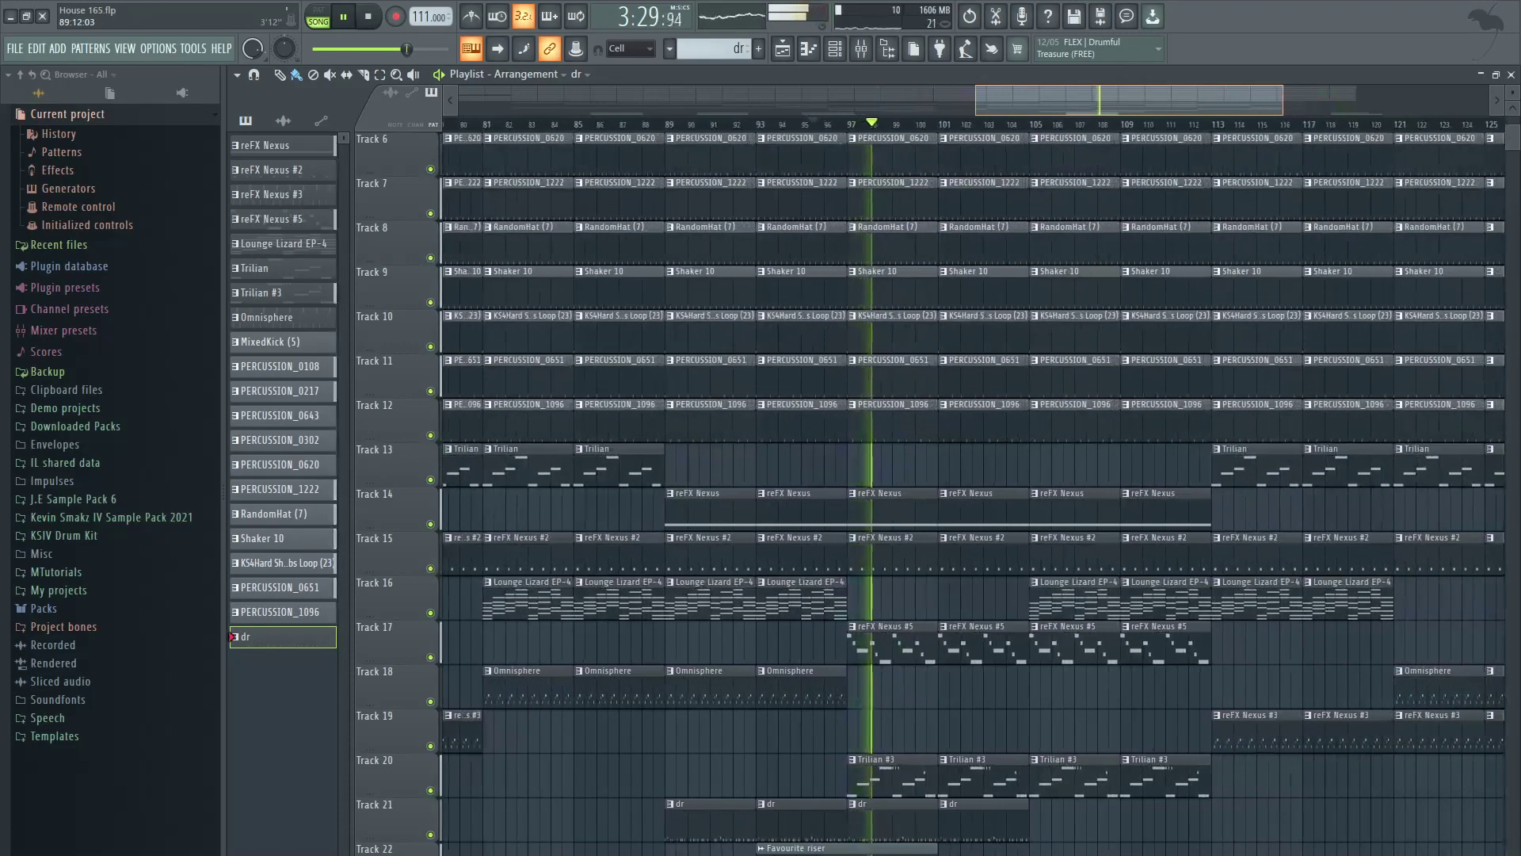
key("space")
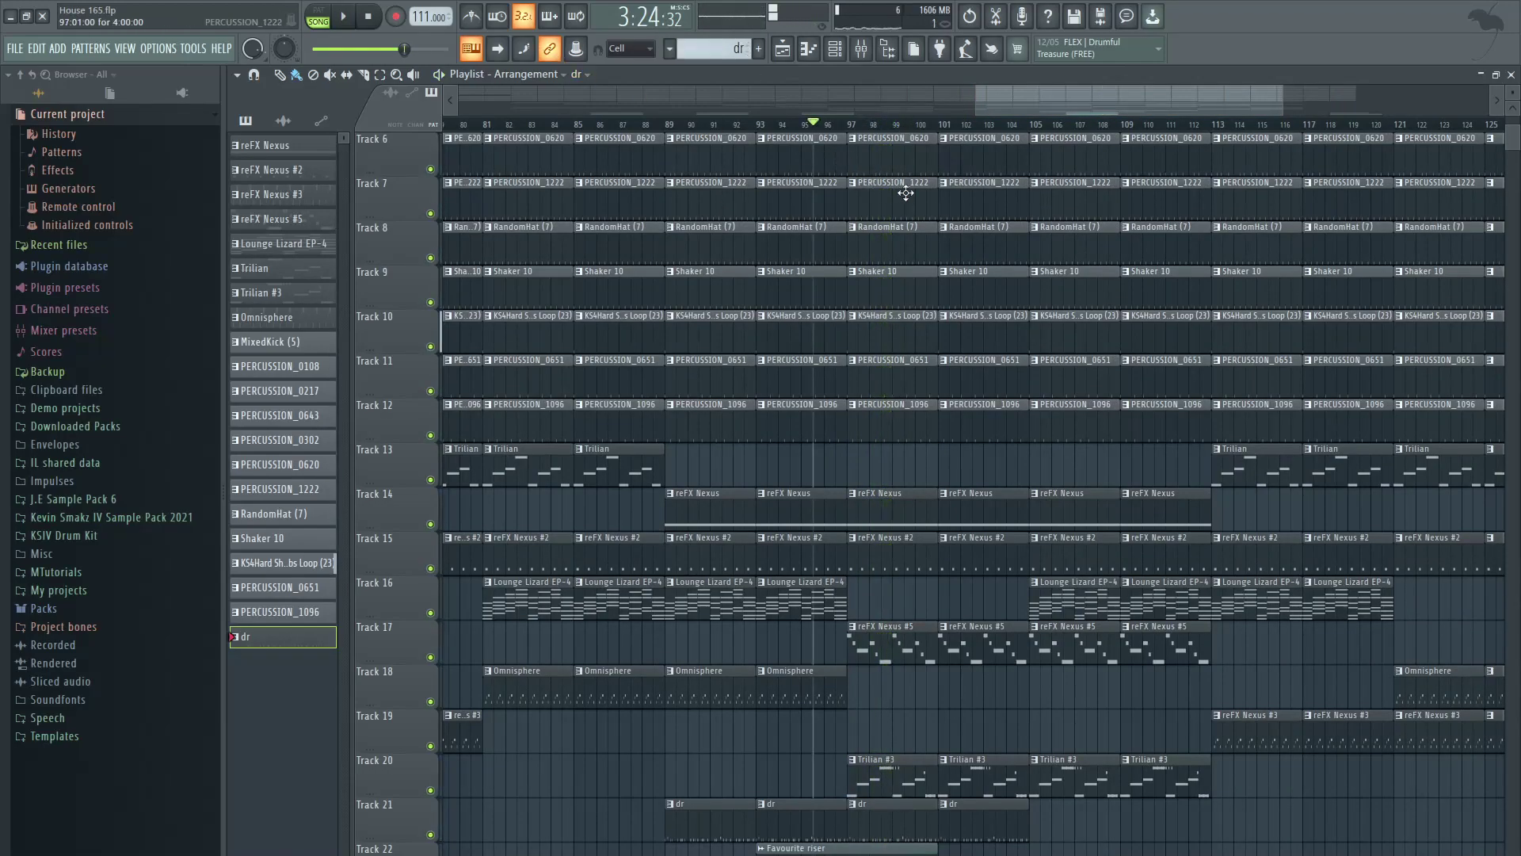
Step: Play the arrangement from bar 104 into bar 105, where the Lounge Lizard EP-4 clips return
left_click(1022, 124)
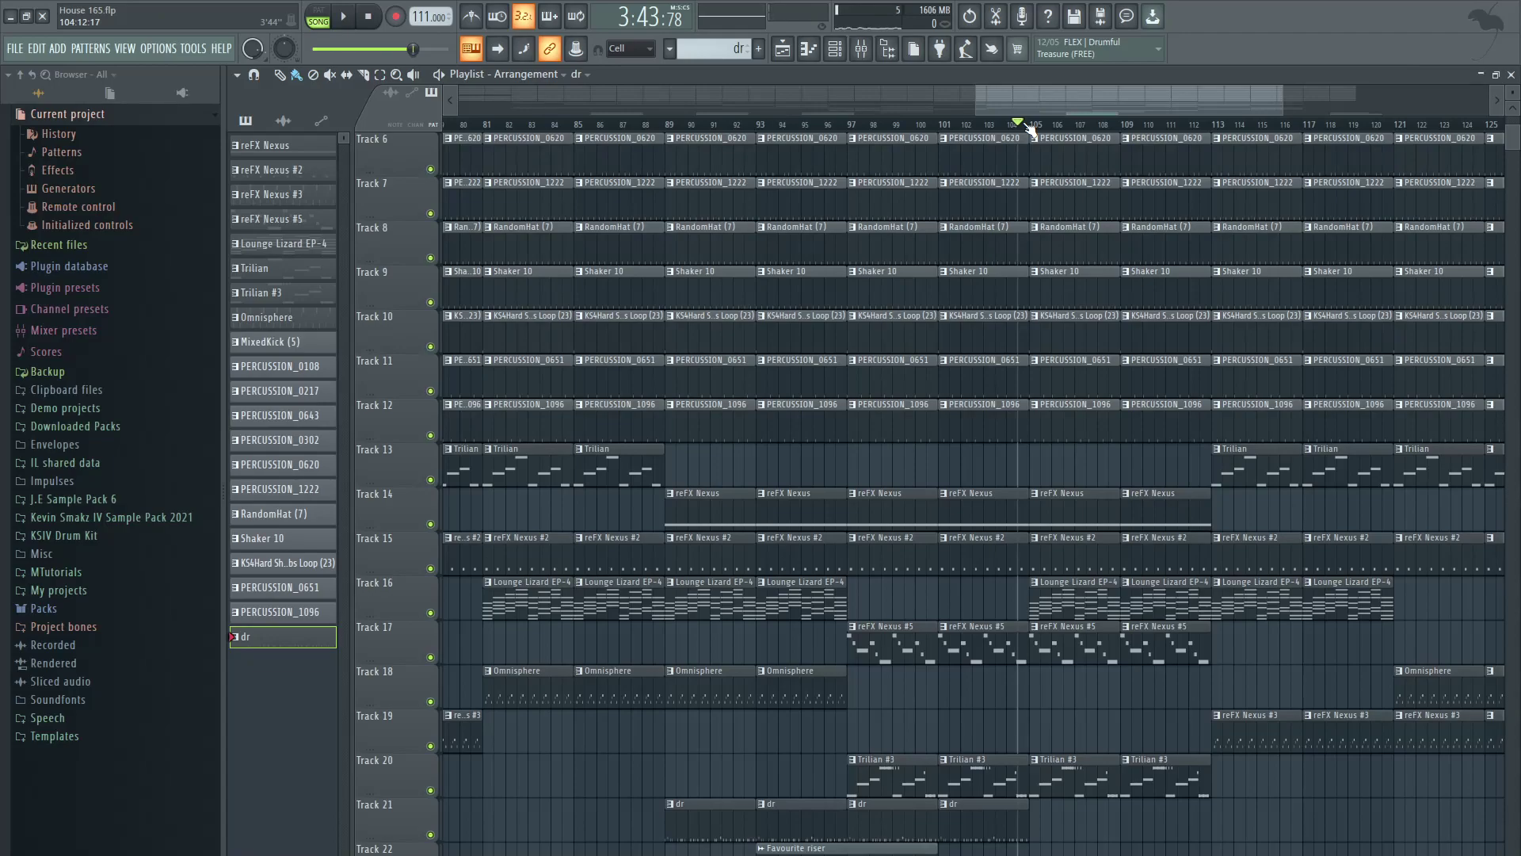
key("space")
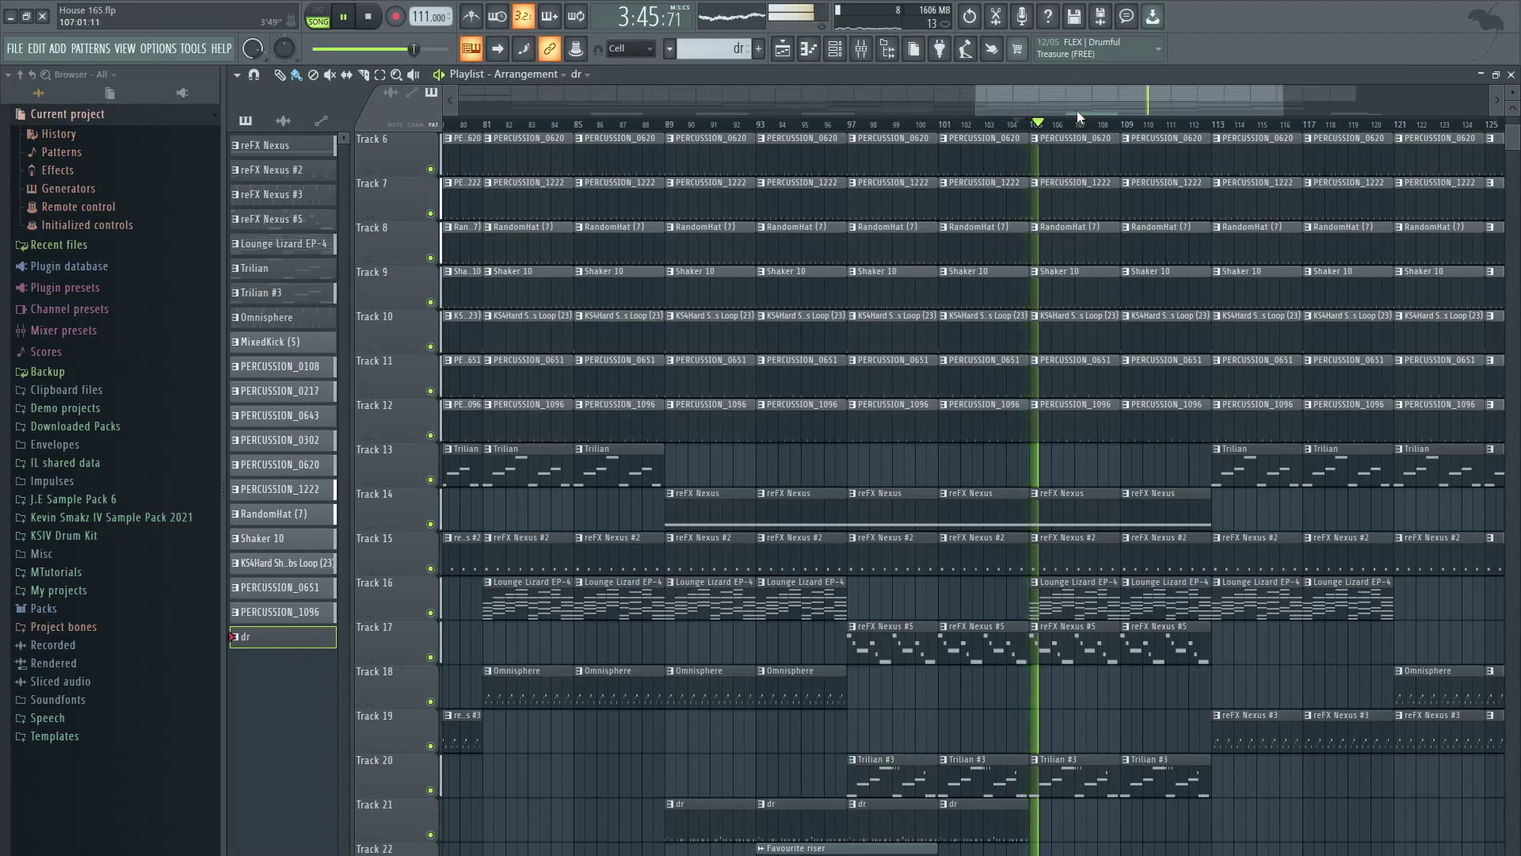
scroll(1077, 118, "down", 4)
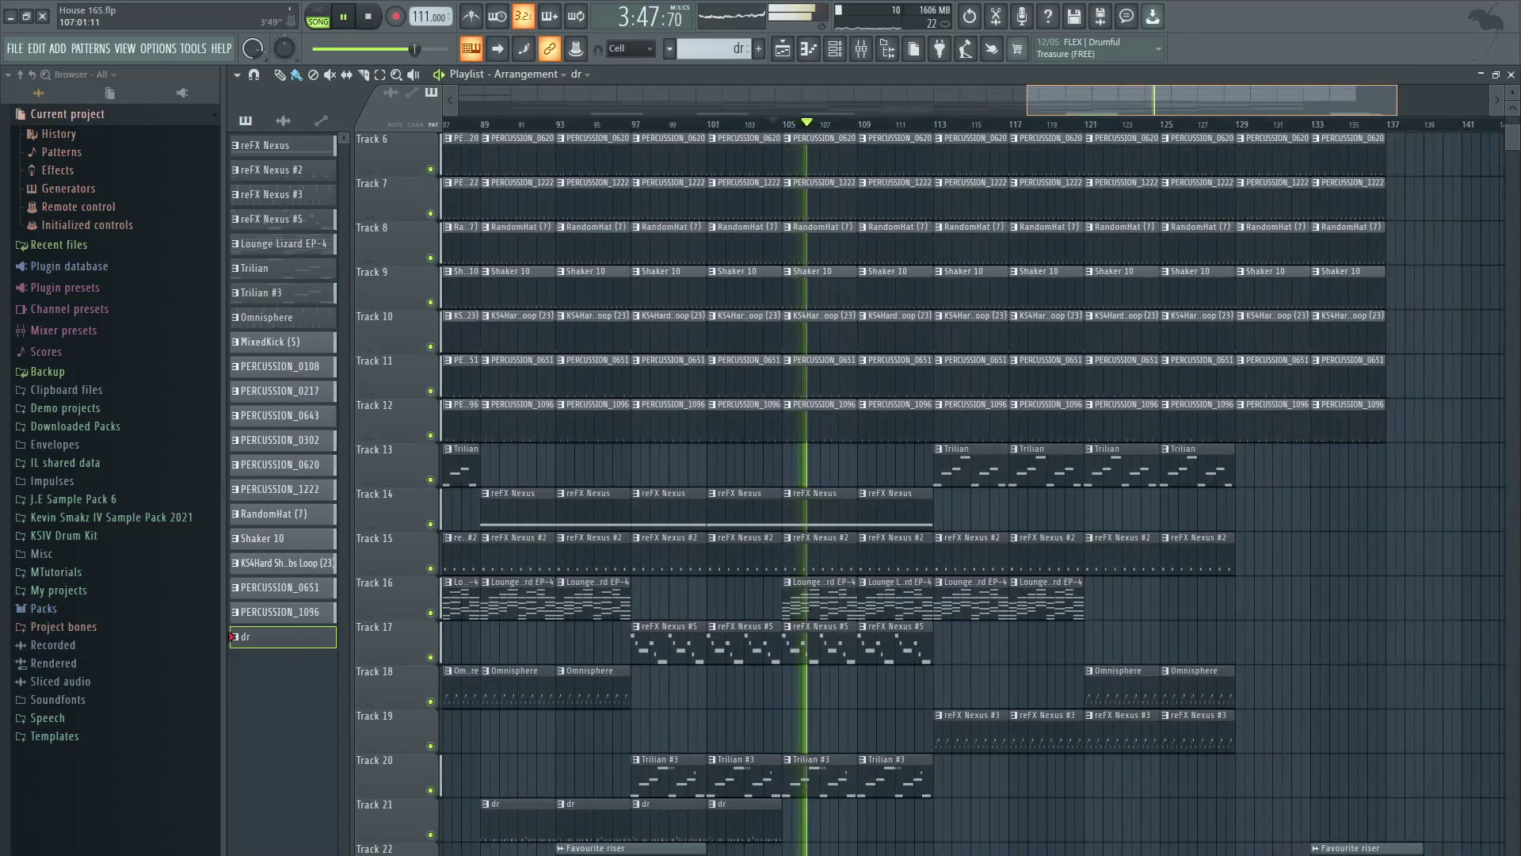
left_click(367, 24)
Step: Play the arrangement from bar 112 into bar 113, where the Trilian and reFX Nexus #3 clips come in
left_click(868, 125)
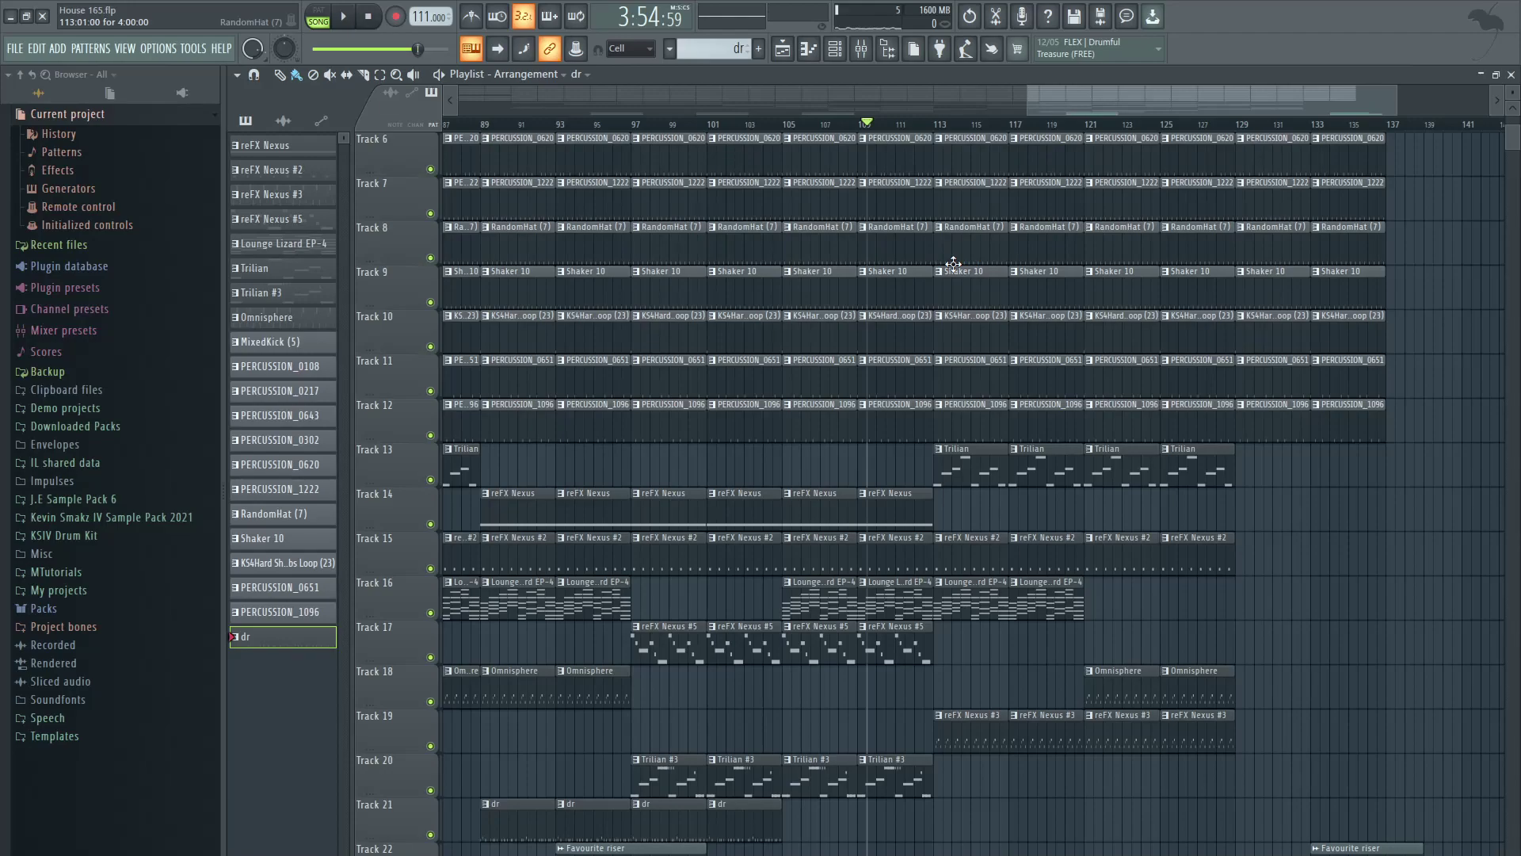
left_click(925, 126)
key("space")
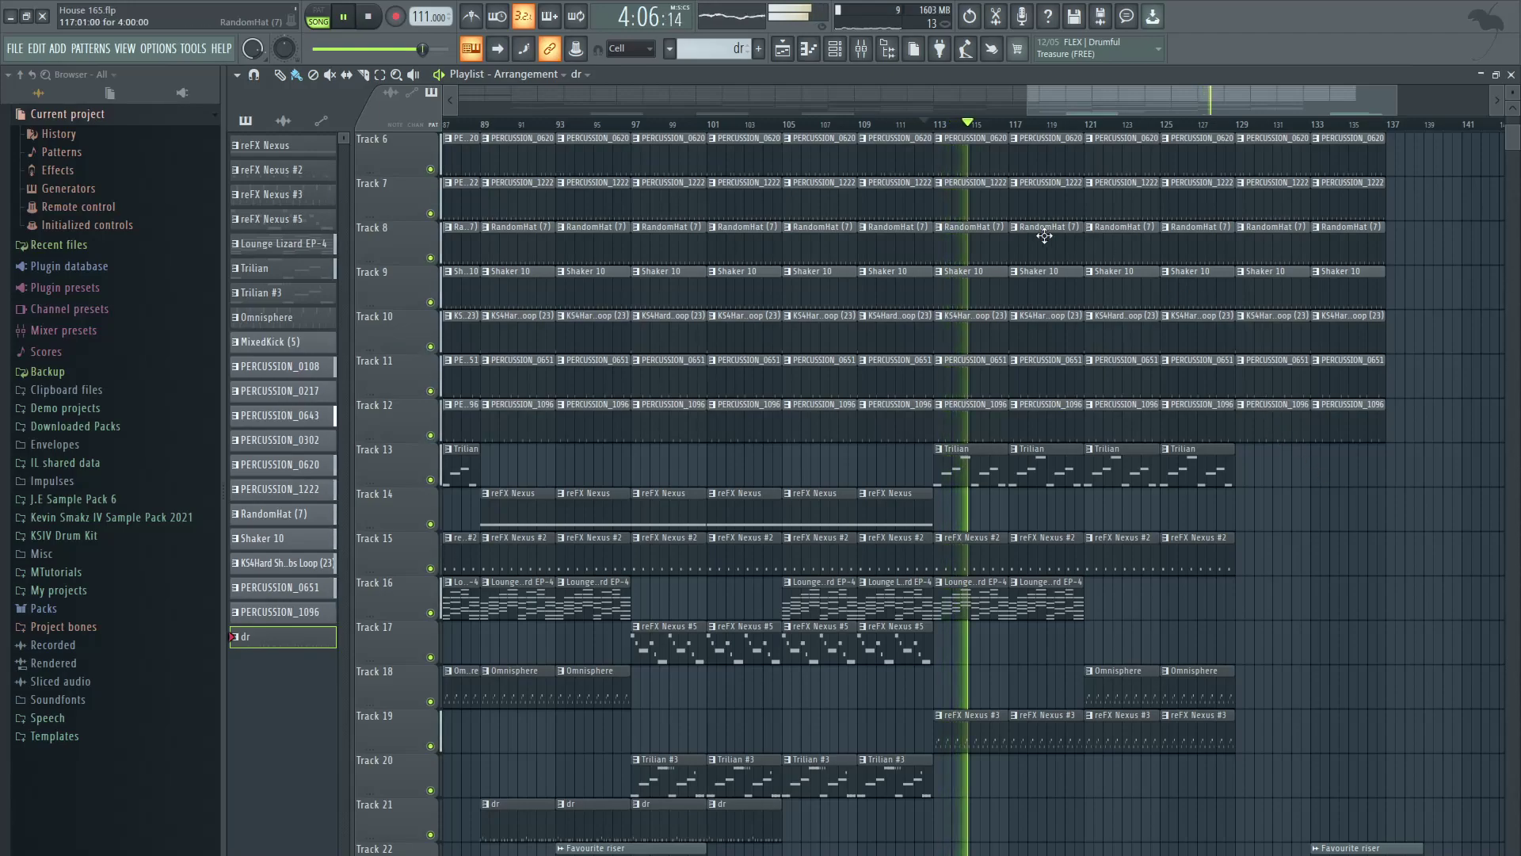
key("space")
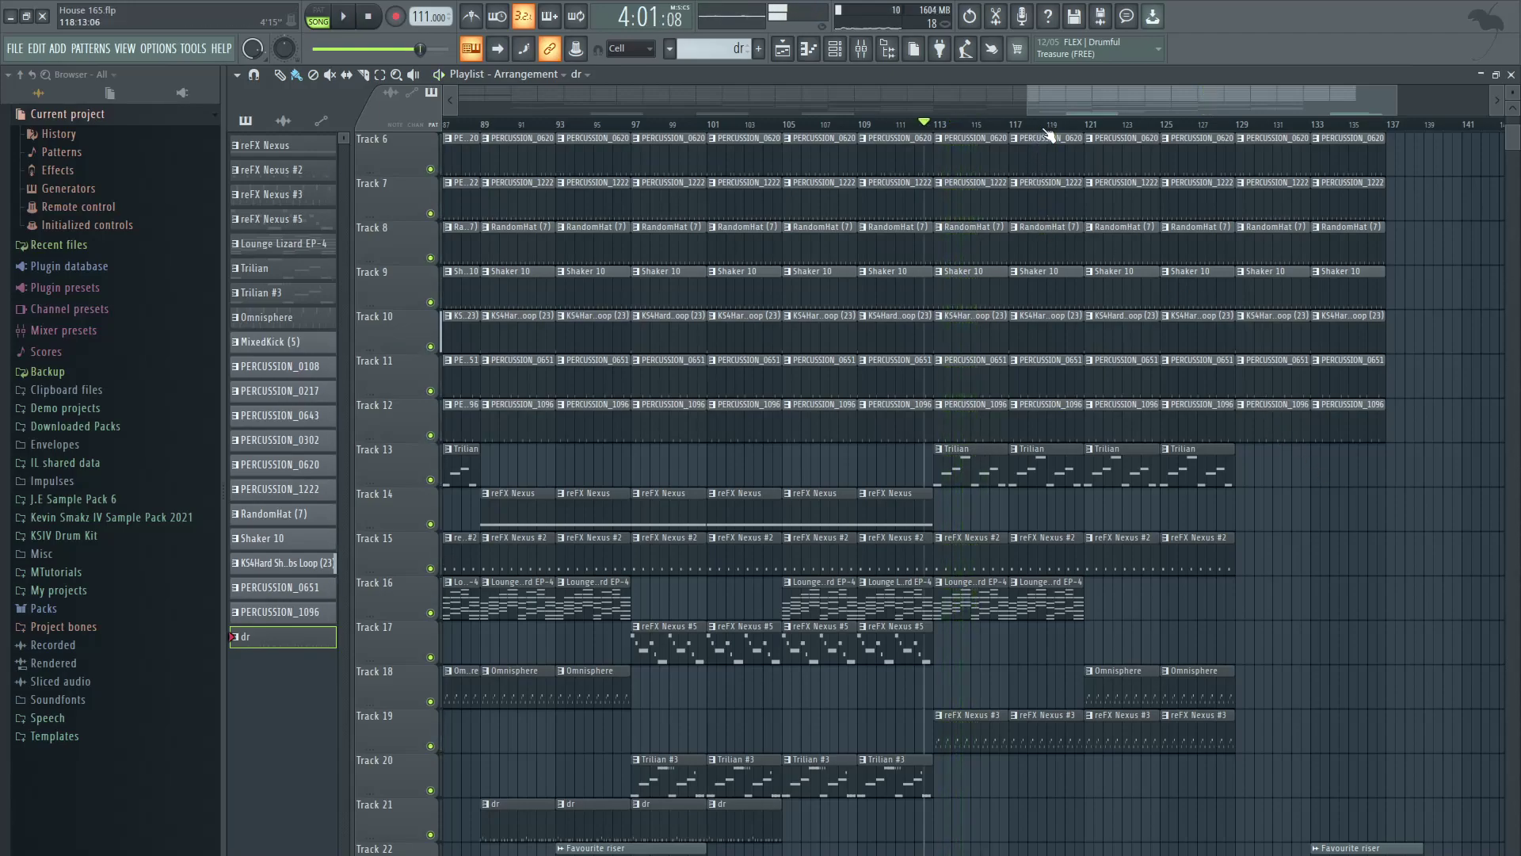
Step: Play the arrangement from bar 119 into the Omnisphere section at bar 121, and stop with the playhead at bar 127
left_click_drag(1046, 130, 1066, 132)
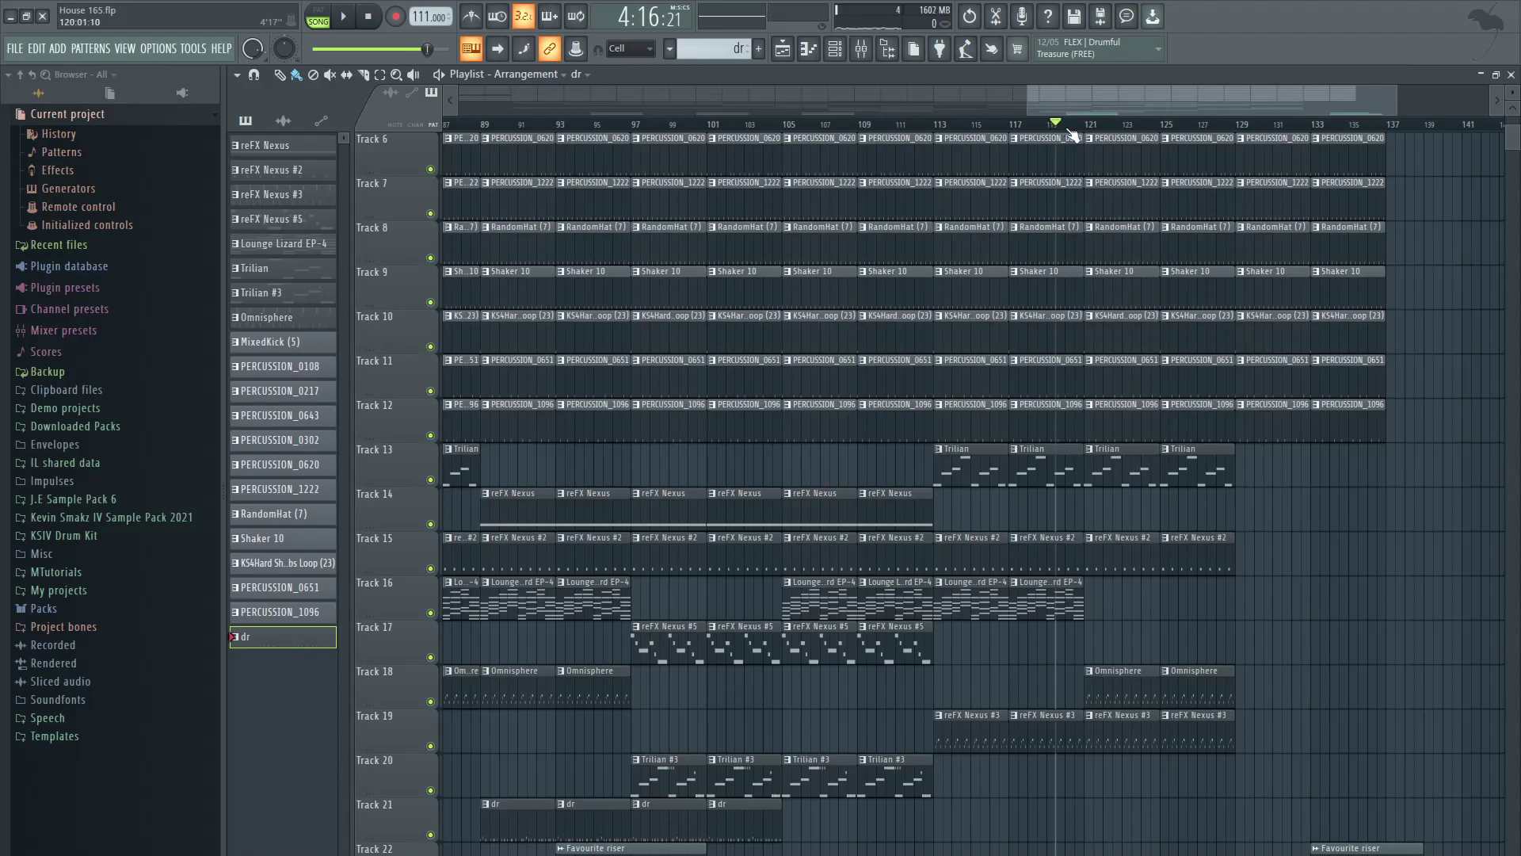
key("space")
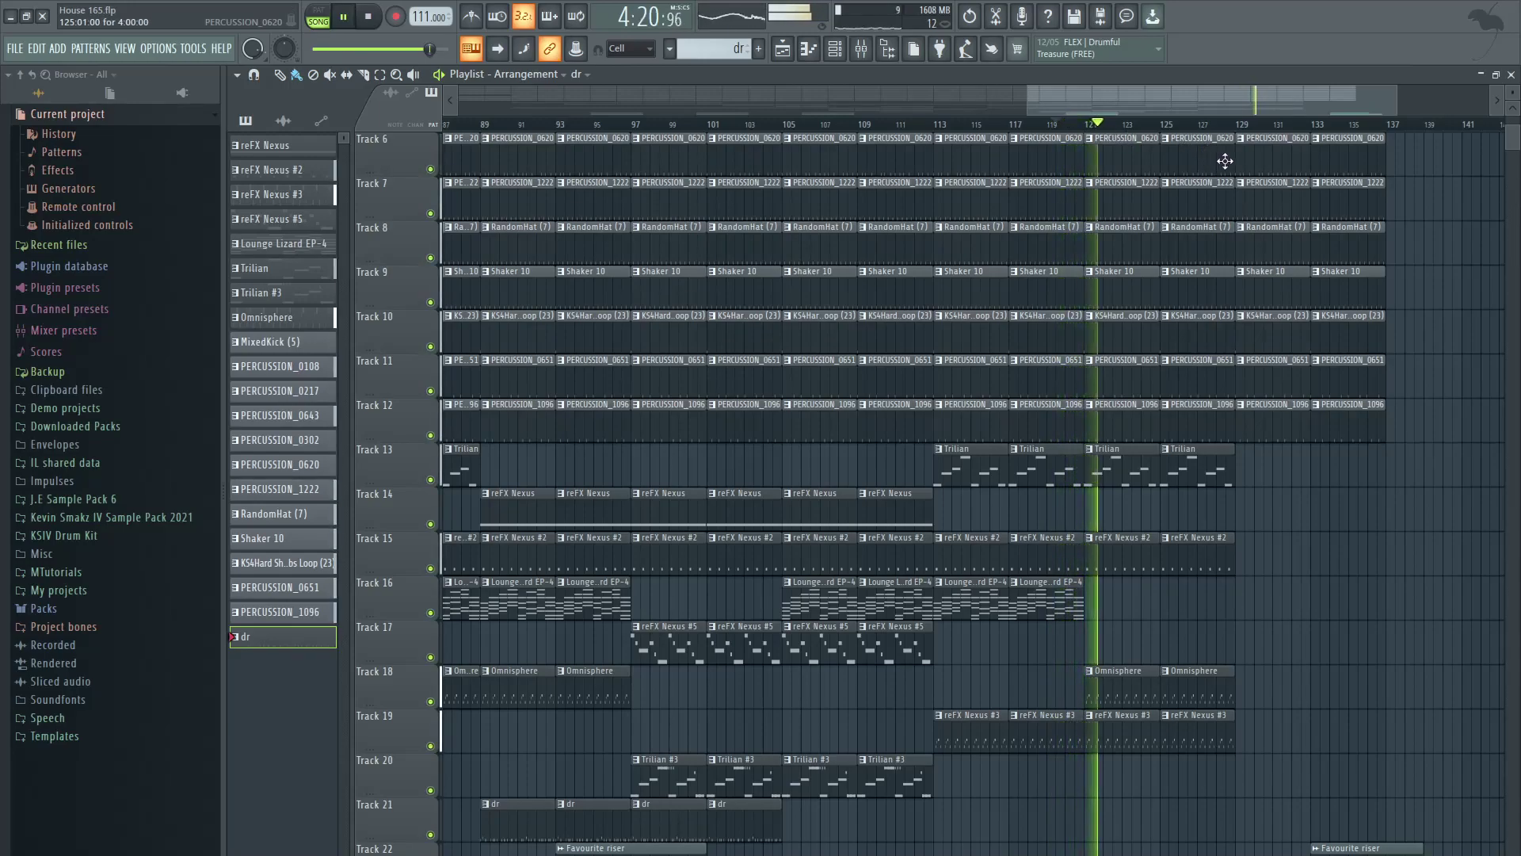
left_click(1193, 124)
key("space")
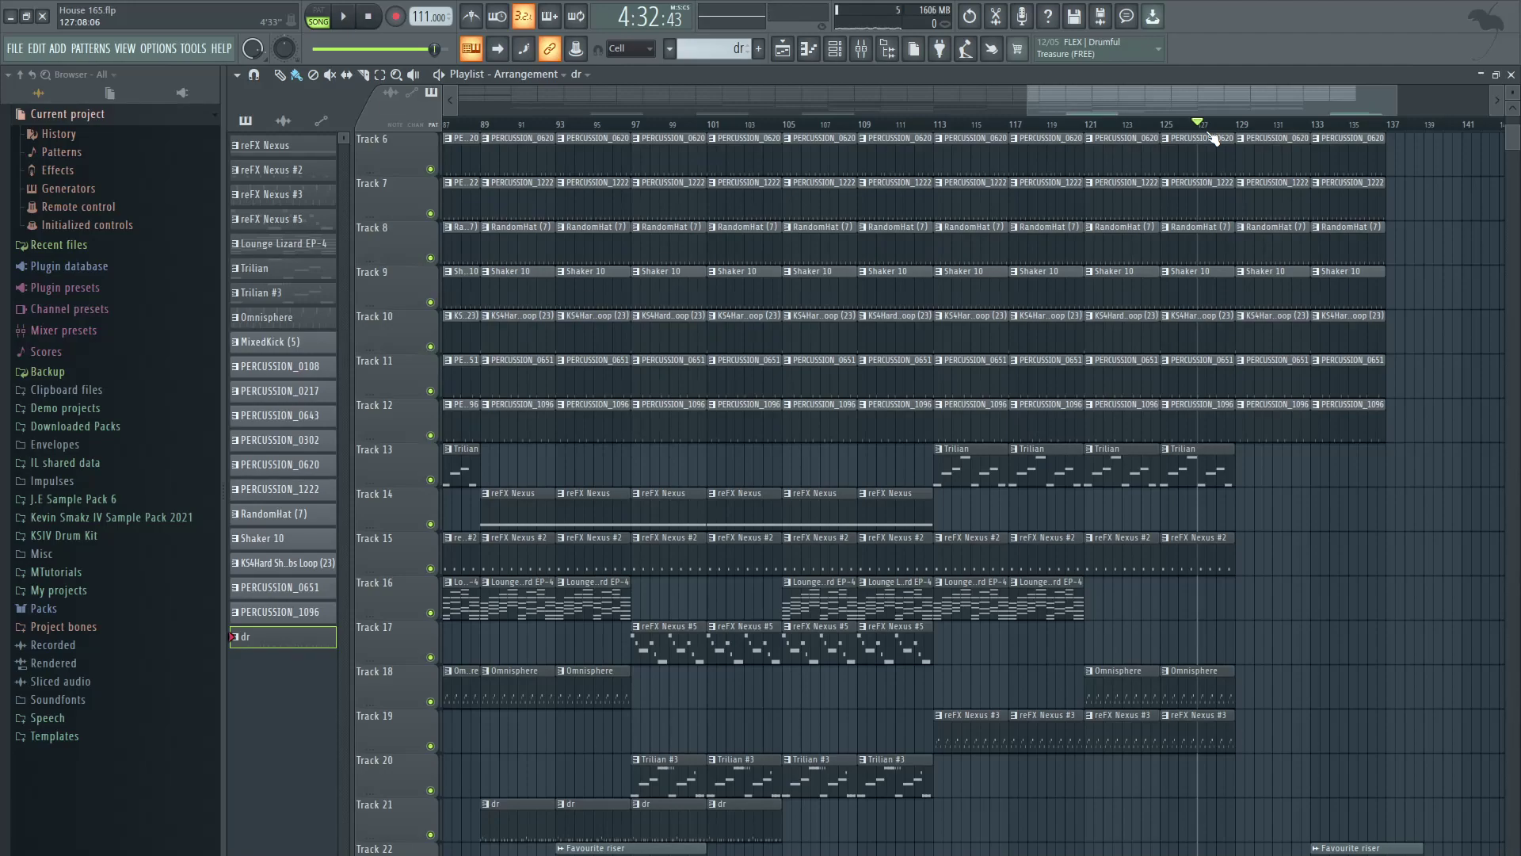
Step: Play from bar 127 into the percussion outro, skip ahead to the end of the song, and show the whole arrangement
key("space")
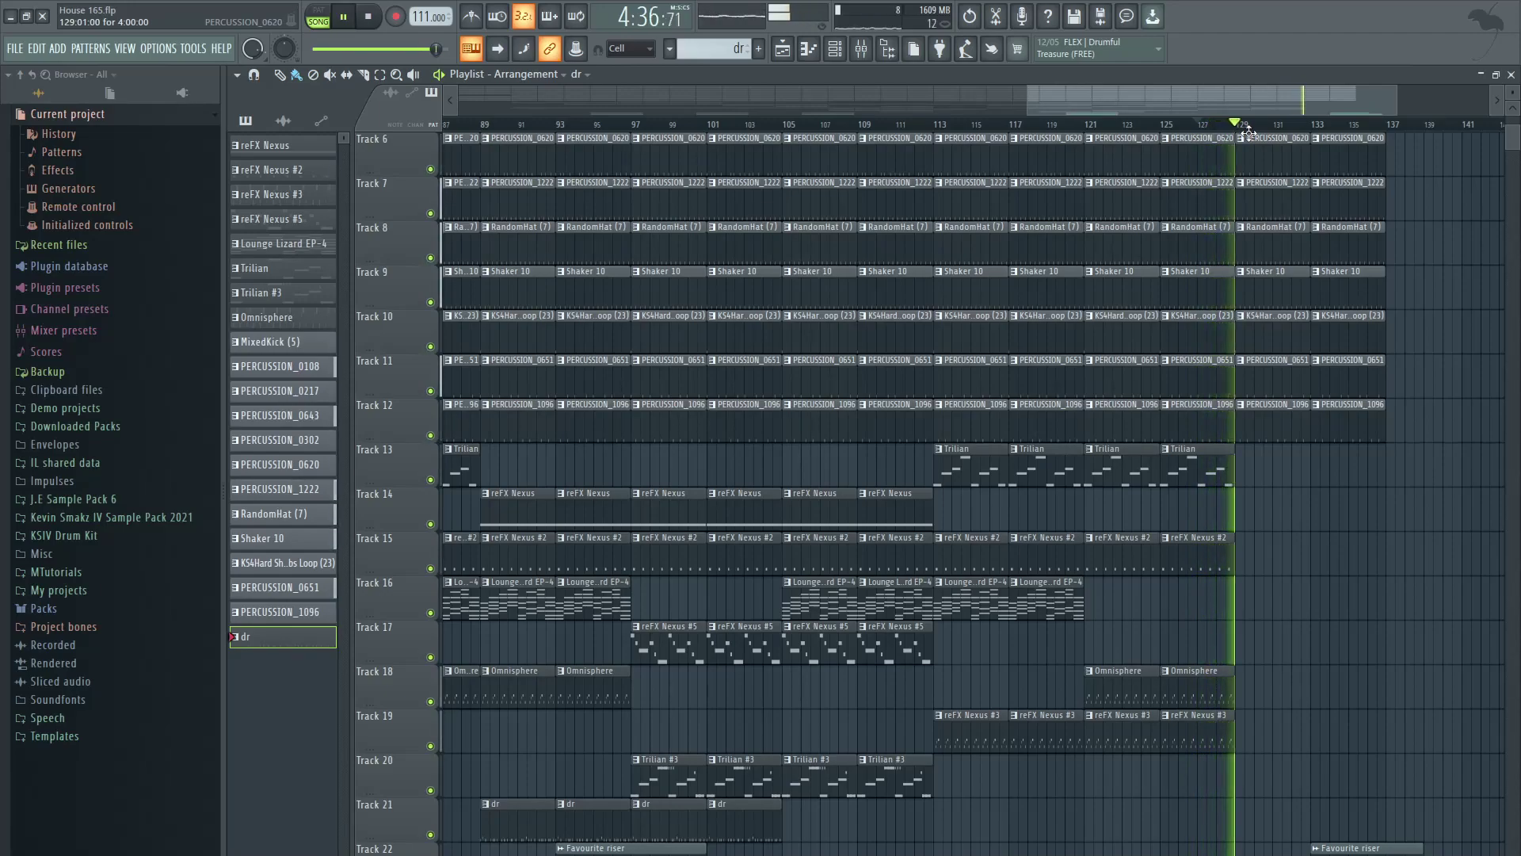
left_click(1351, 127)
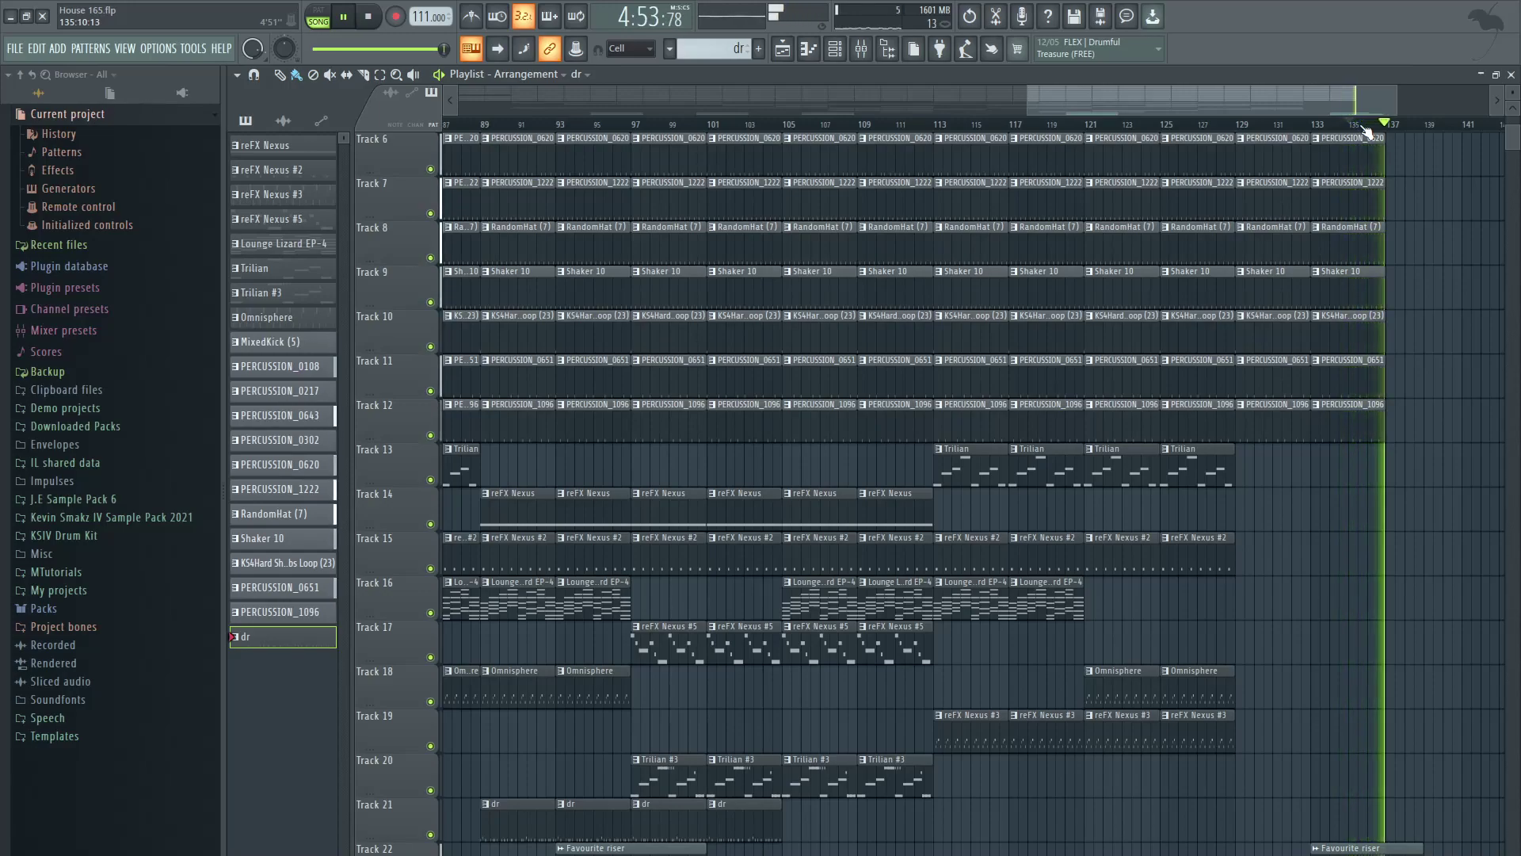
key("space")
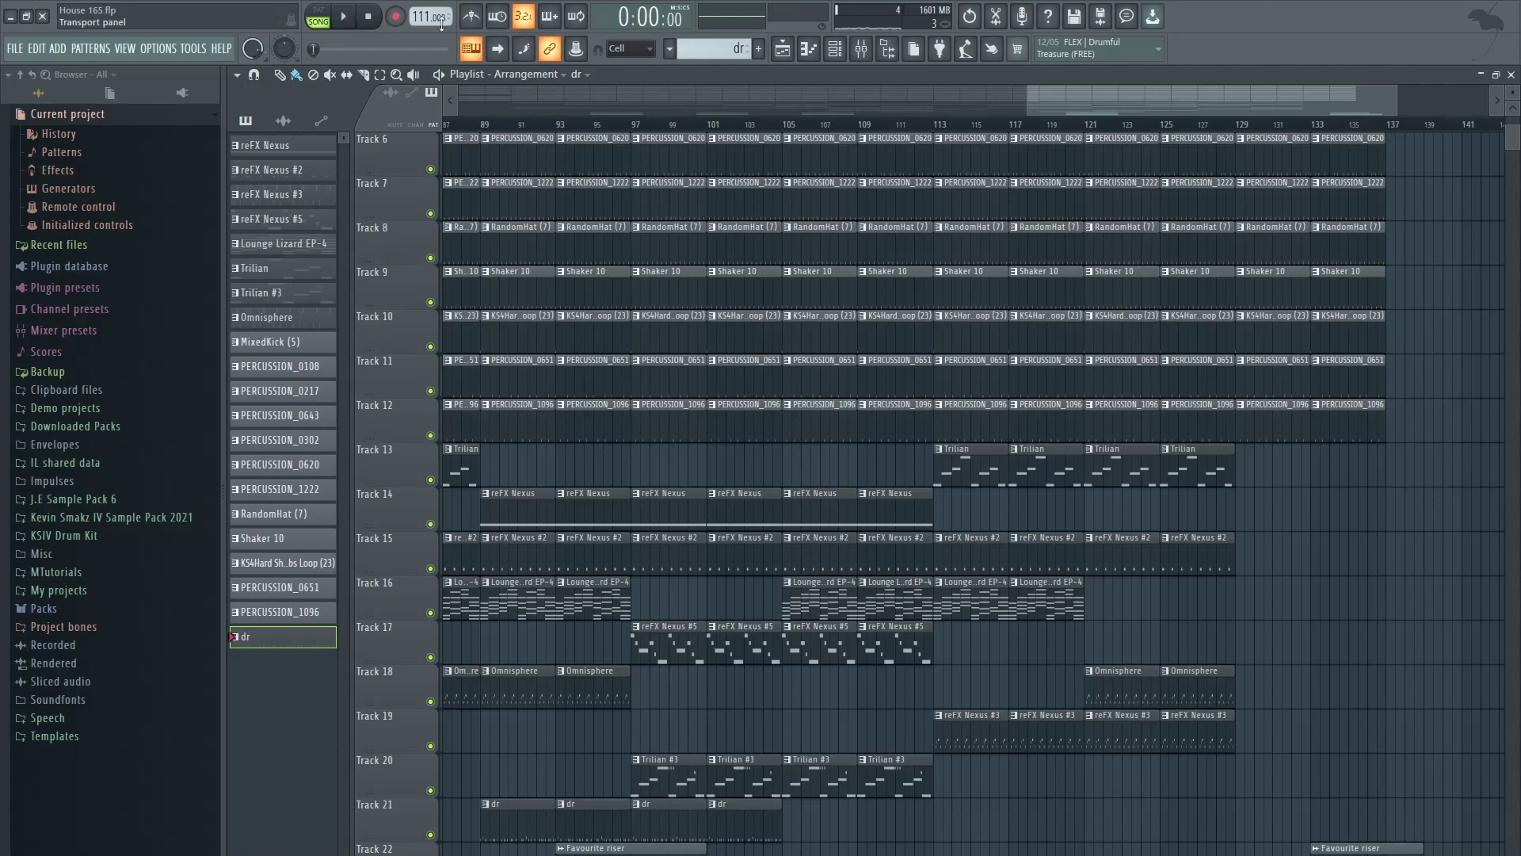
double_click(954, 104)
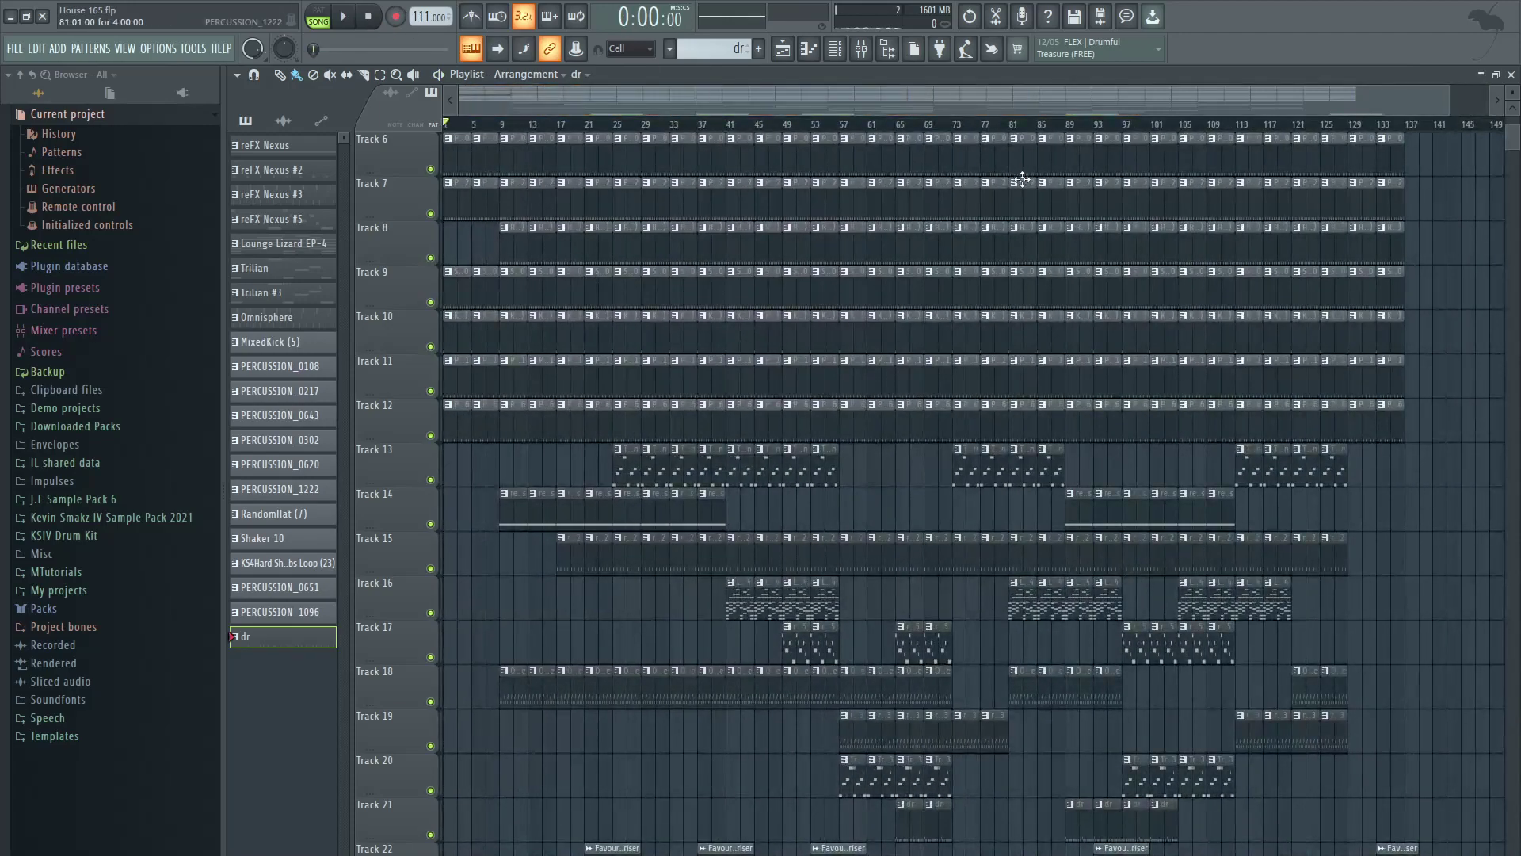